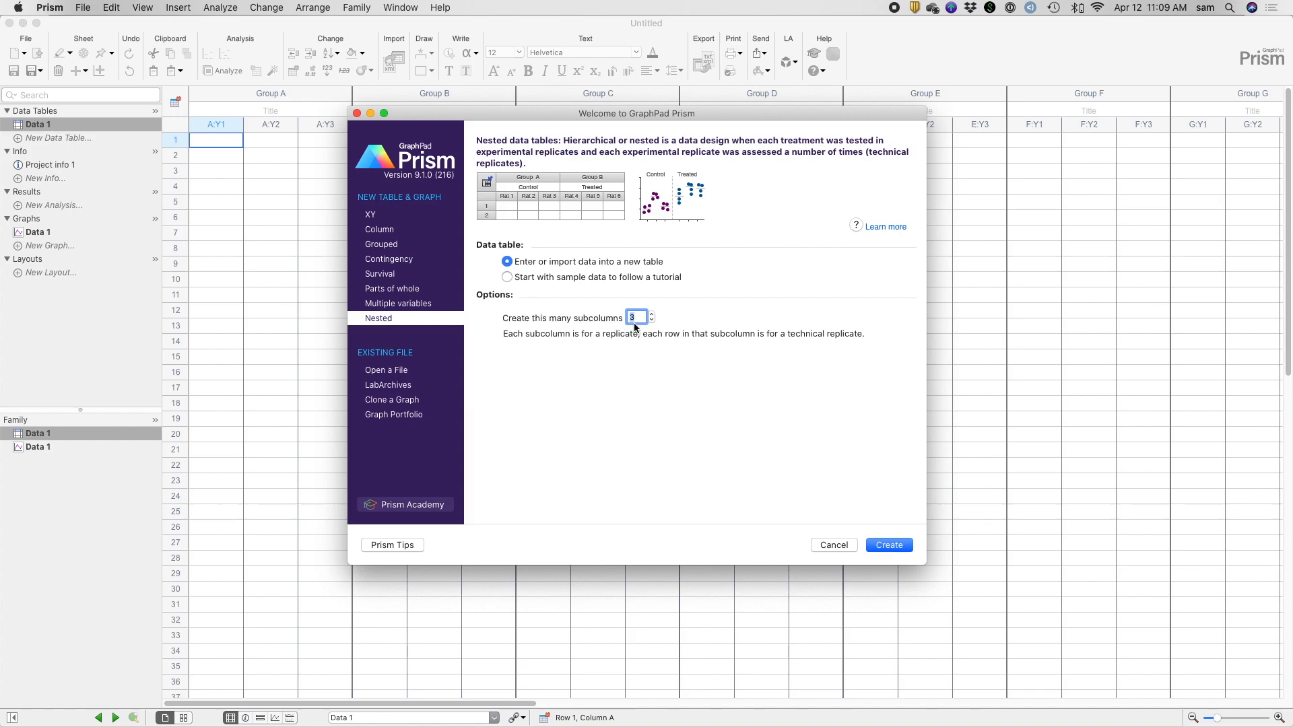
- Create a nested data table with 3 subcolumns and paste the copied Control and Drug data into it
{"action": "left_click", "coordinate": [890, 546]}
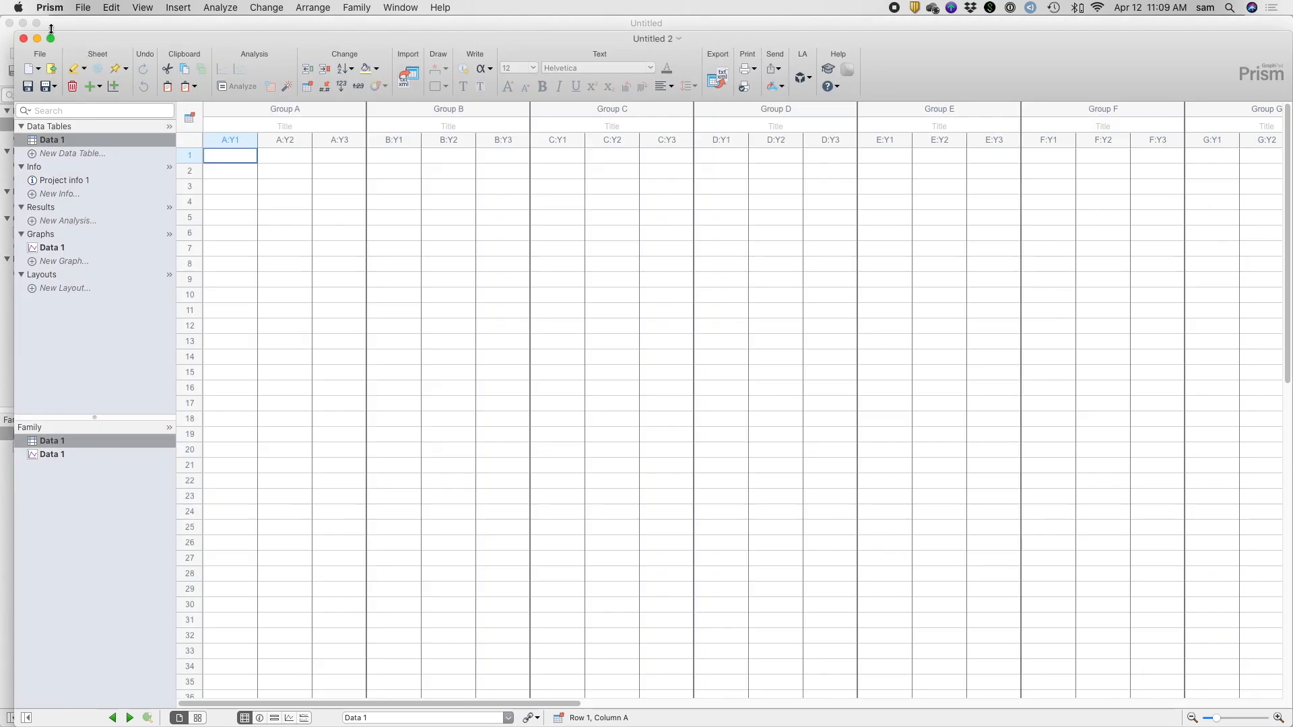
{"action": "left_click", "coordinate": [49, 39]}
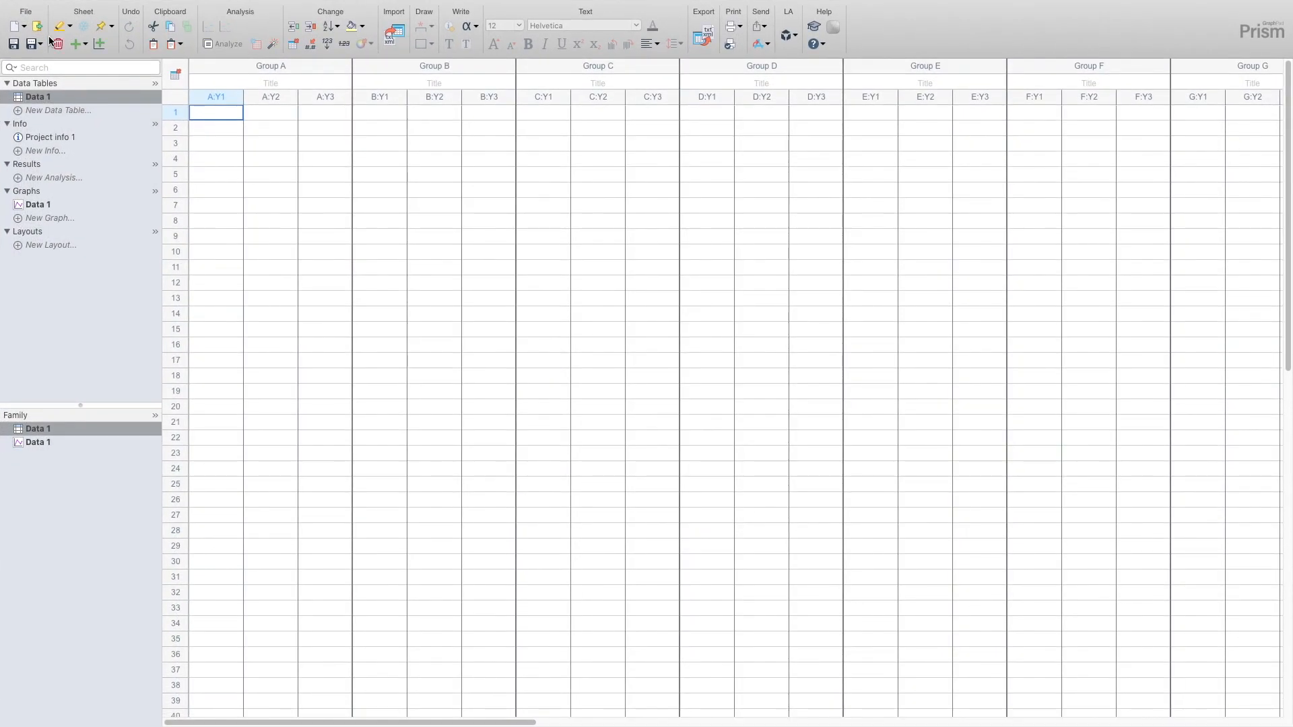
{"action": "key", "text": "super+v"}
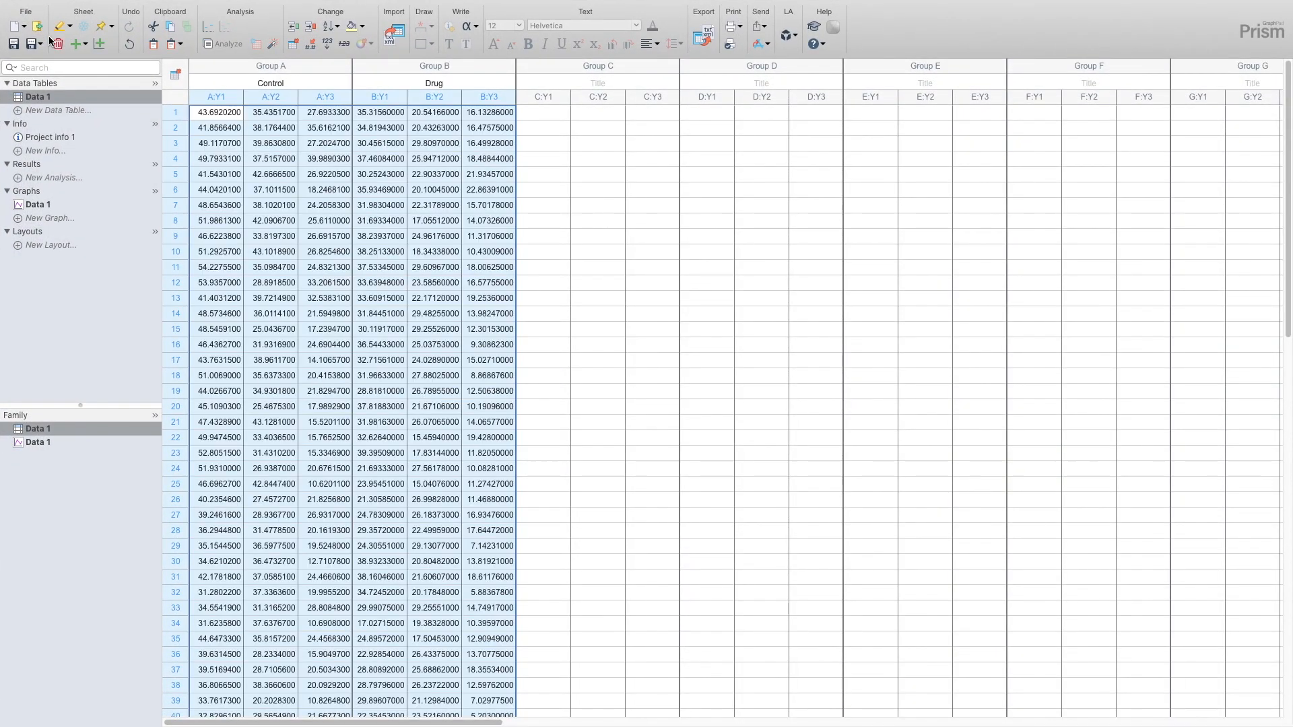
- Examine the Control and Drug groups and the first six technical replicate values in the first Control subcolumn
{"action": "left_click", "coordinate": [283, 67]}
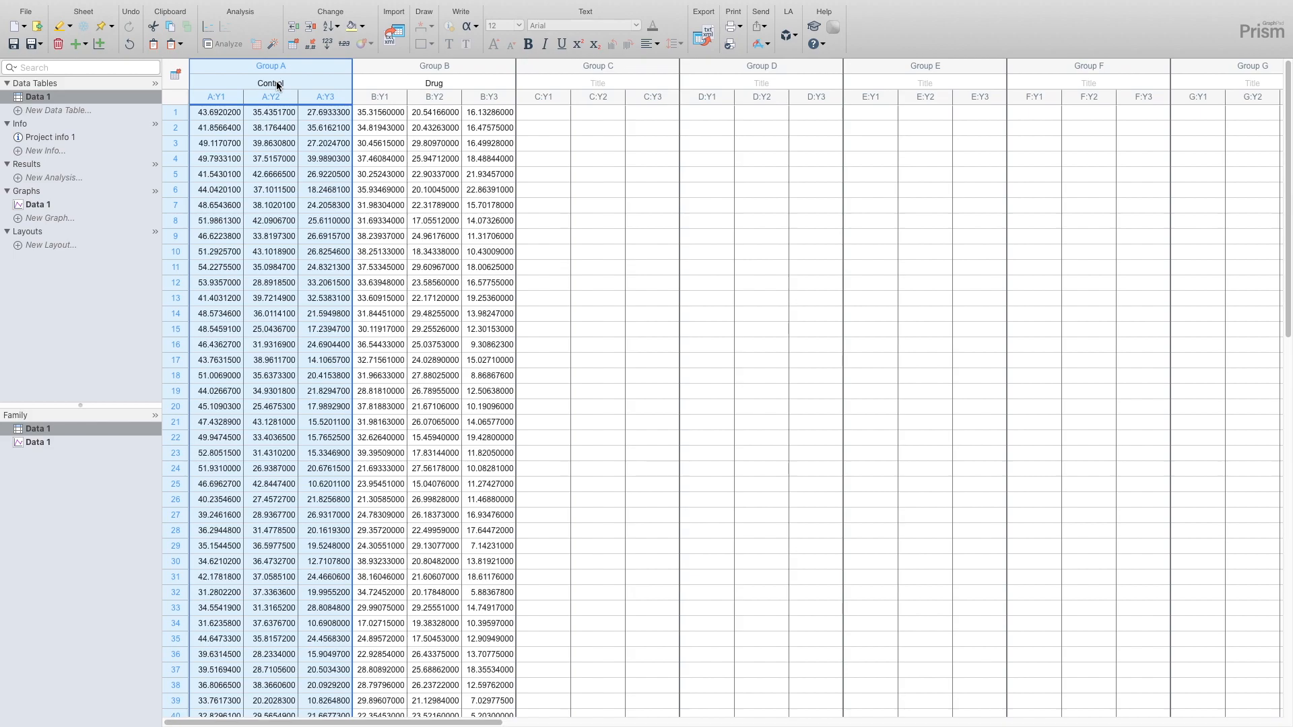
{"action": "left_click", "coordinate": [417, 64]}
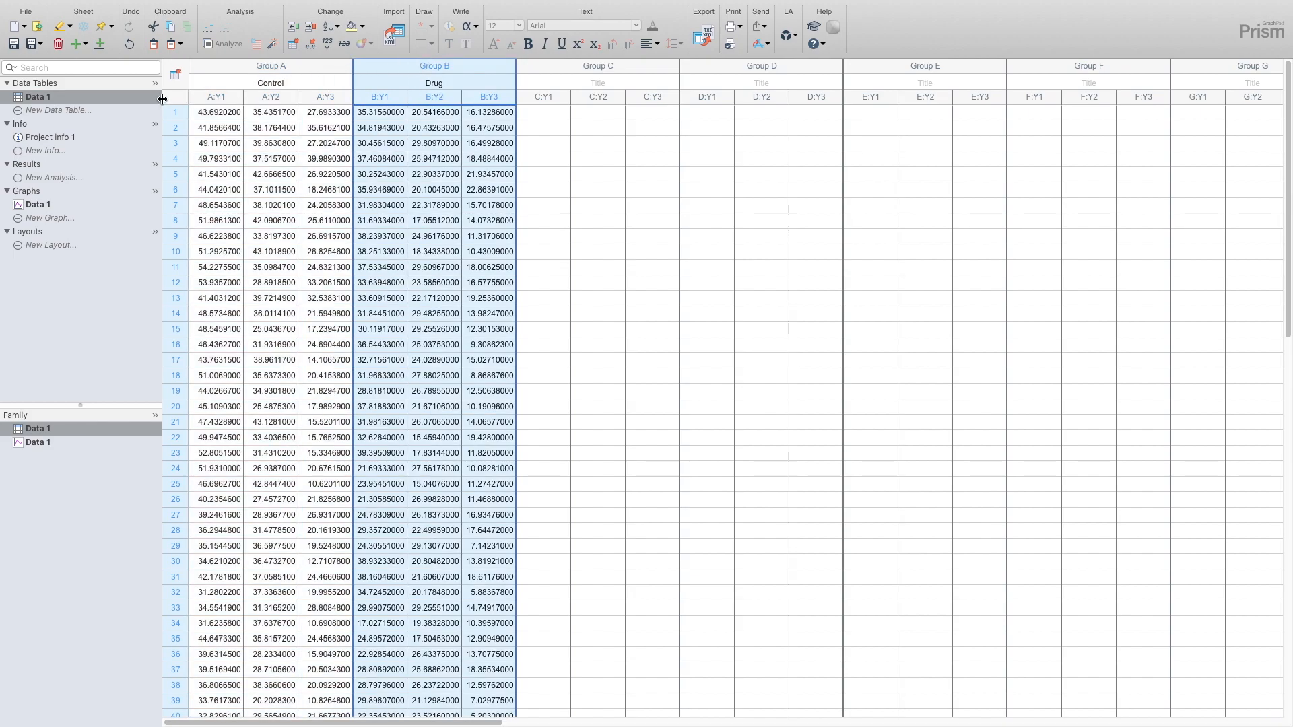
{"action": "left_click", "coordinate": [217, 98]}
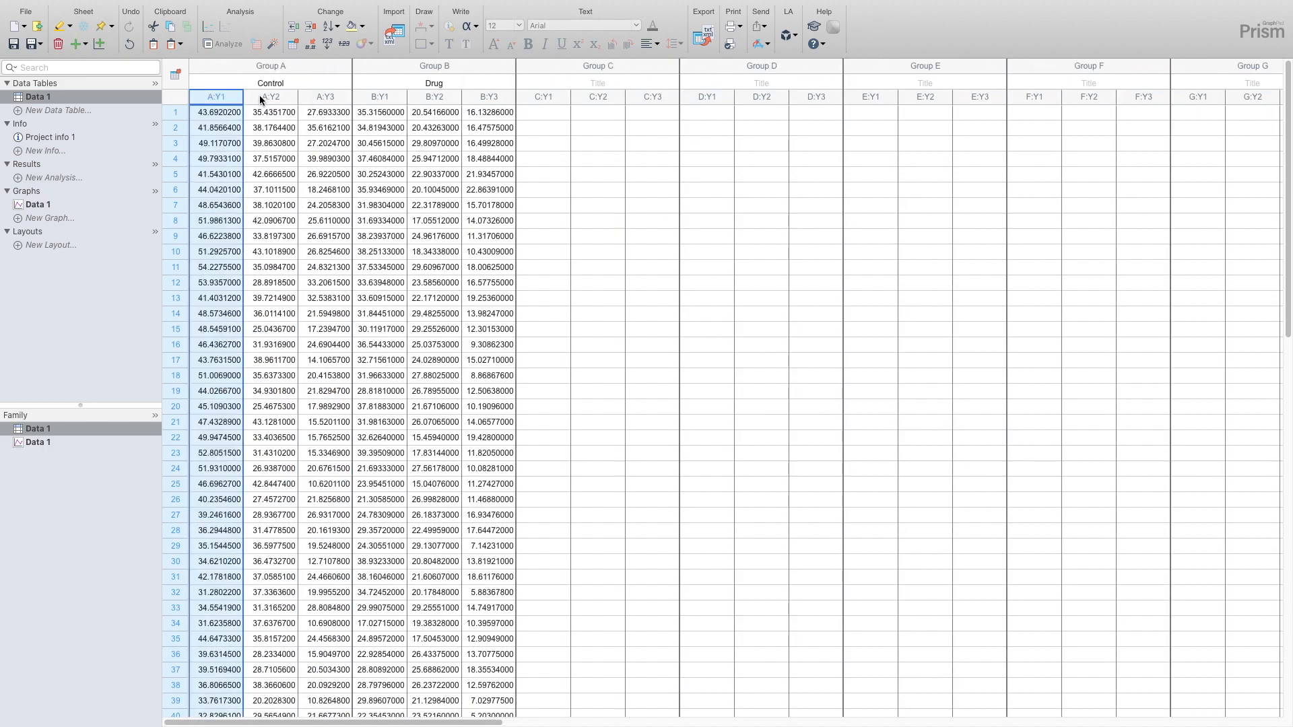
{"action": "double_click", "coordinate": [227, 111]}
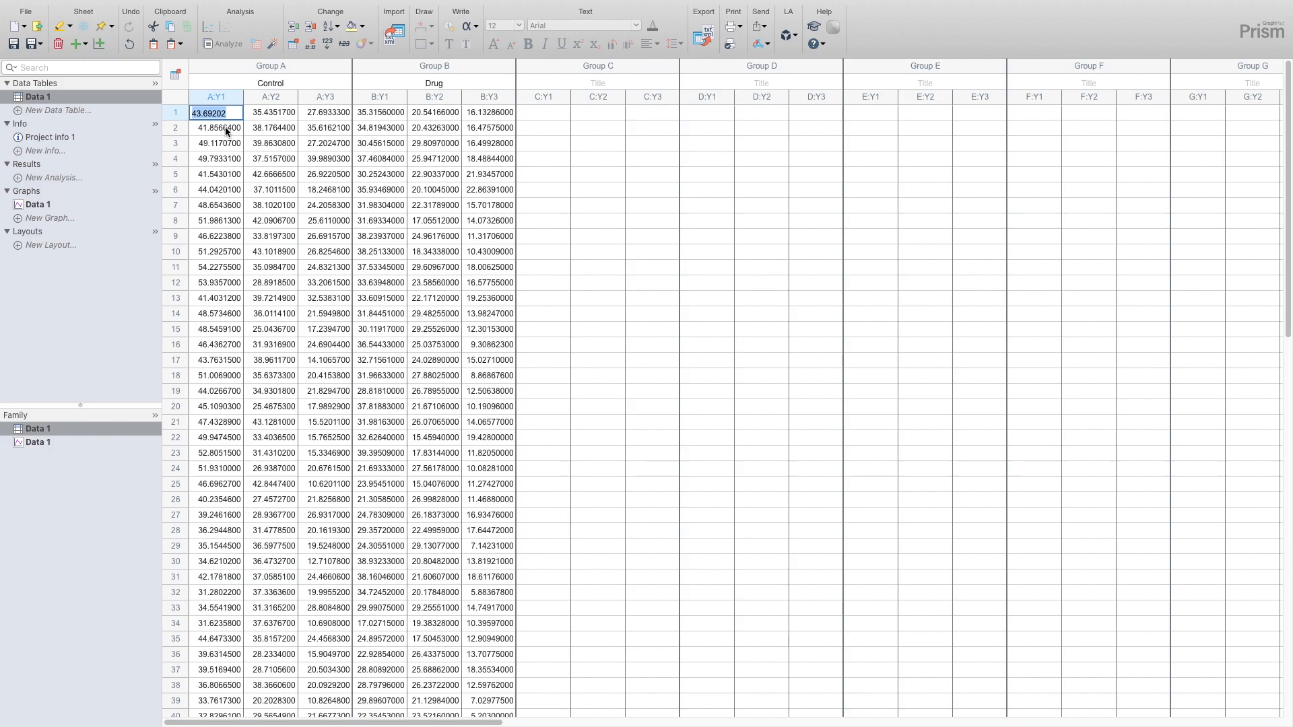
{"action": "double_click", "coordinate": [228, 131]}
{"action": "double_click", "coordinate": [226, 147]}
{"action": "double_click", "coordinate": [224, 162]}
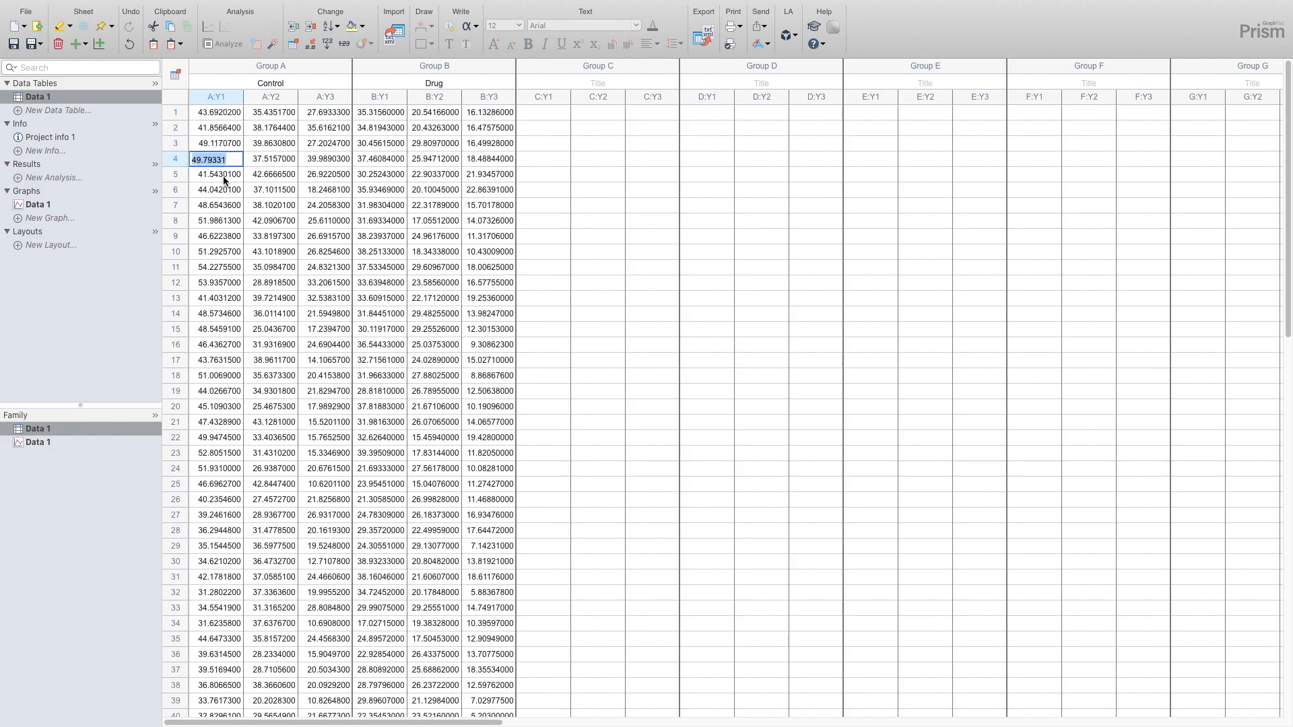
{"action": "double_click", "coordinate": [224, 176]}
{"action": "double_click", "coordinate": [224, 192]}
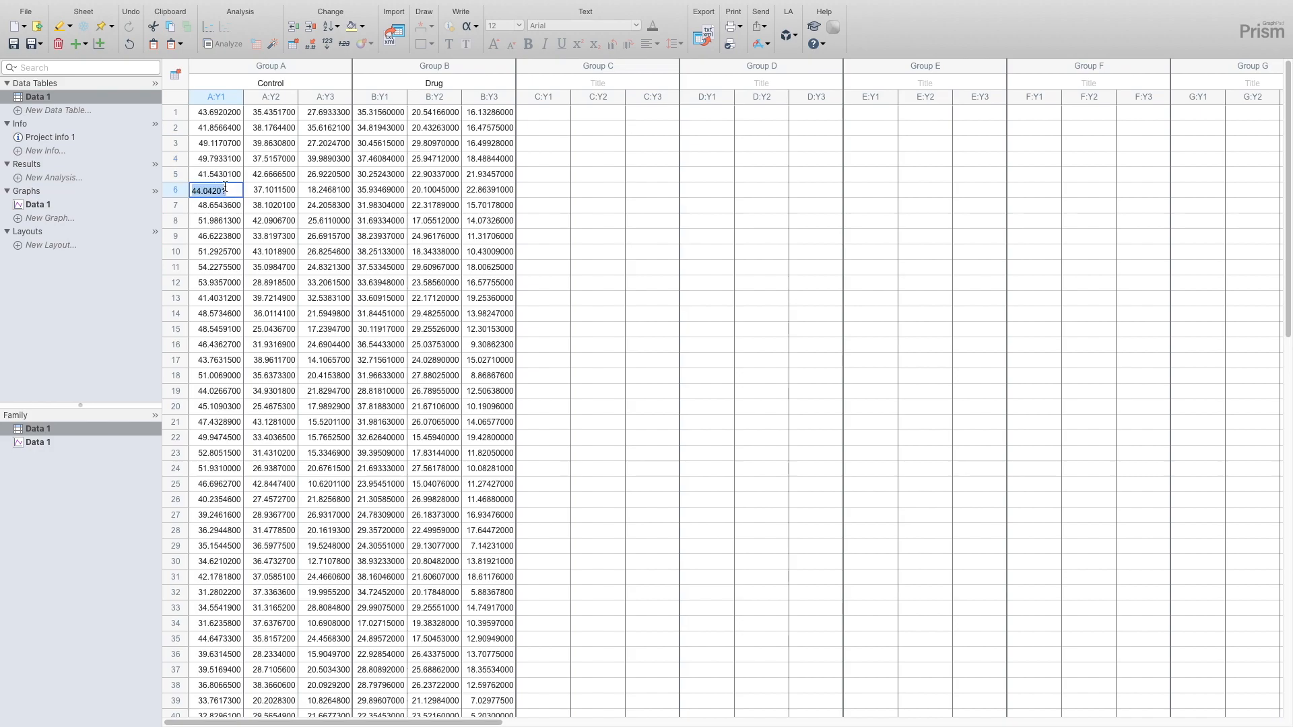
- Compare the first Control and Drug subcolumns, and look over the three Control subcolumns one by one
{"action": "left_click", "coordinate": [224, 98]}
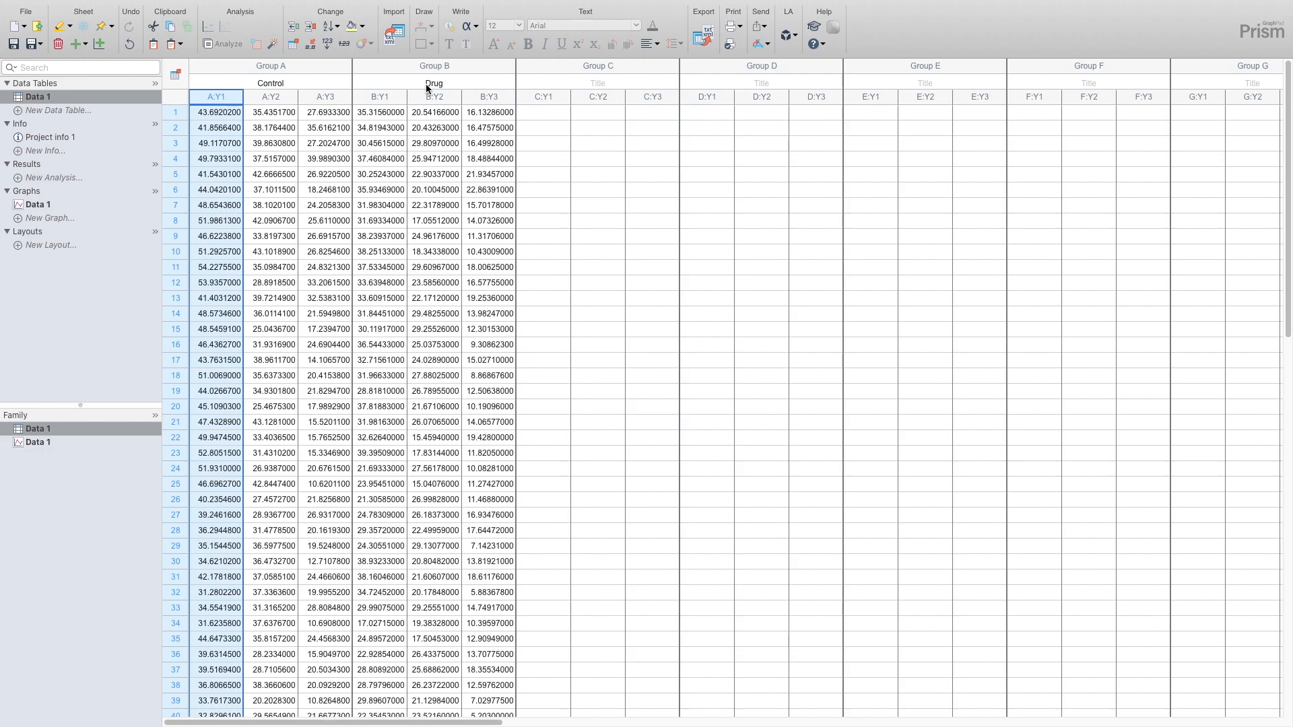
{"action": "left_click", "coordinate": [394, 97]}
{"action": "left_click", "coordinate": [212, 98]}
{"action": "left_click", "coordinate": [278, 99]}
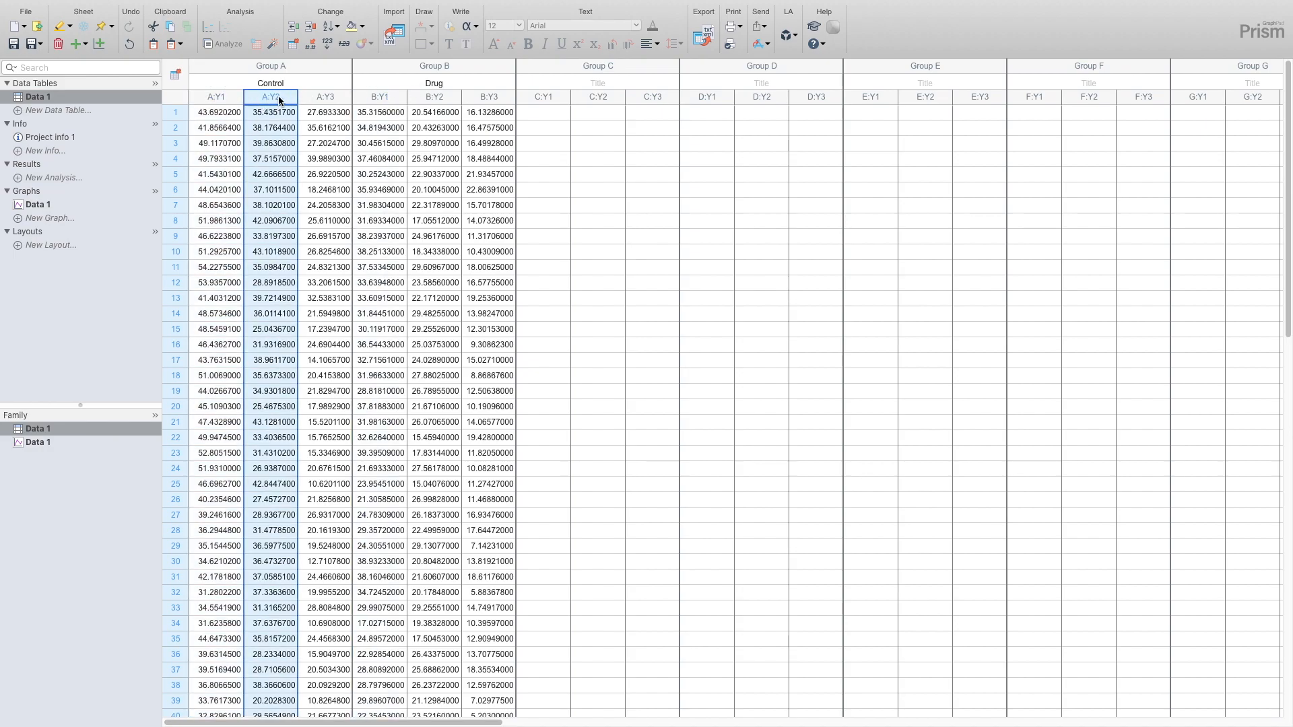
{"action": "left_click", "coordinate": [347, 99]}
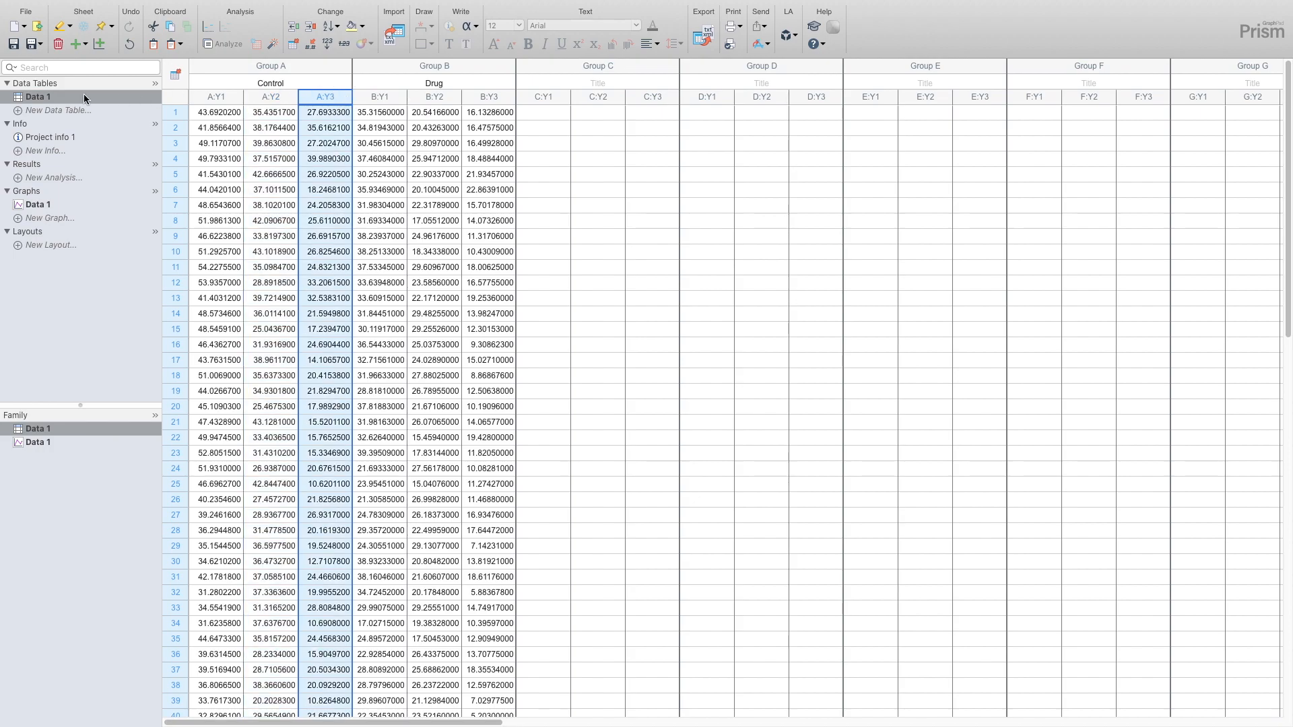
- Rename the Data 1 data table as nested
{"action": "left_click", "coordinate": [36, 99]}
{"action": "right_click", "coordinate": [36, 98]}
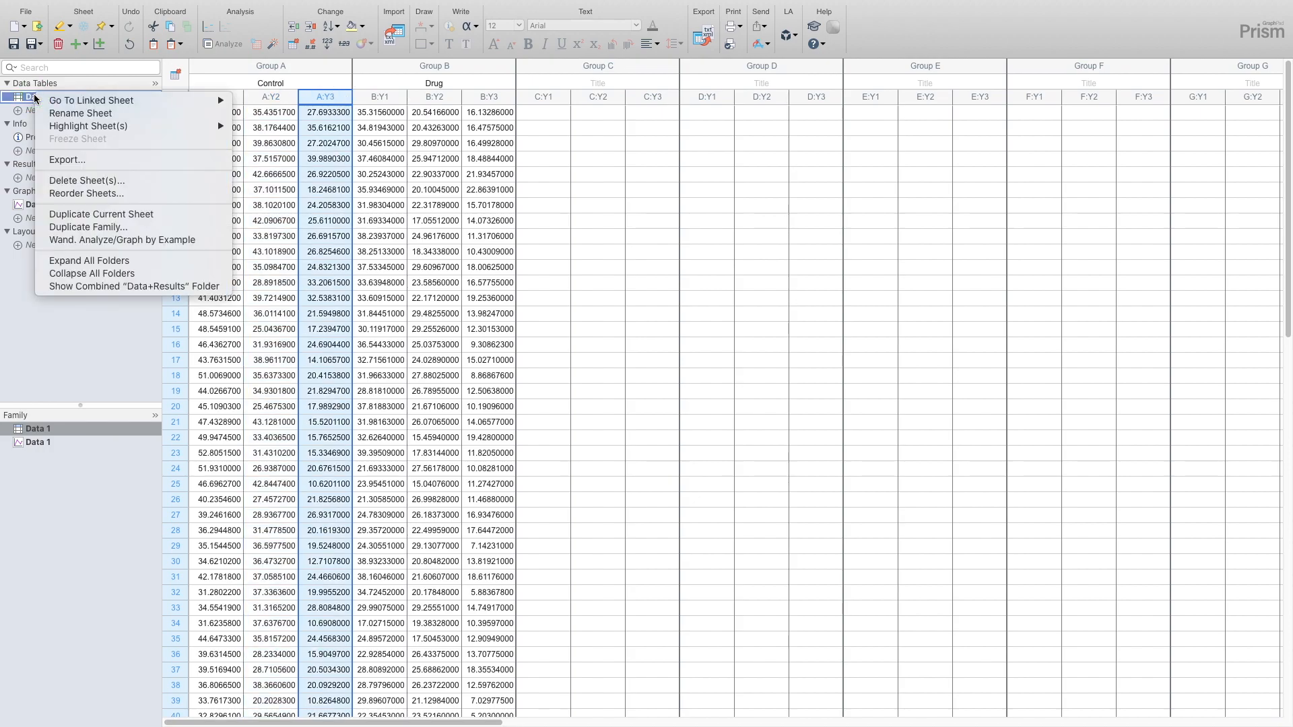
{"action": "left_click", "coordinate": [47, 115]}
{"action": "type", "text": "nested"}
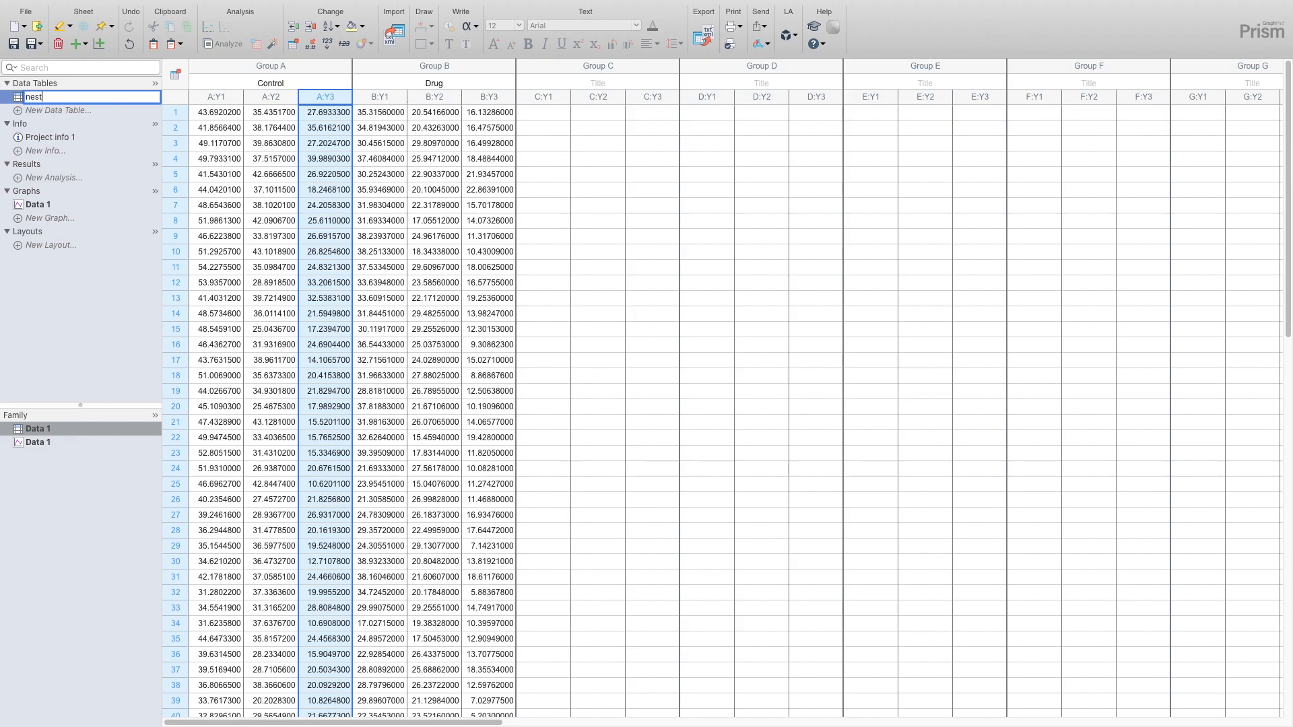
{"action": "key", "text": "Return"}
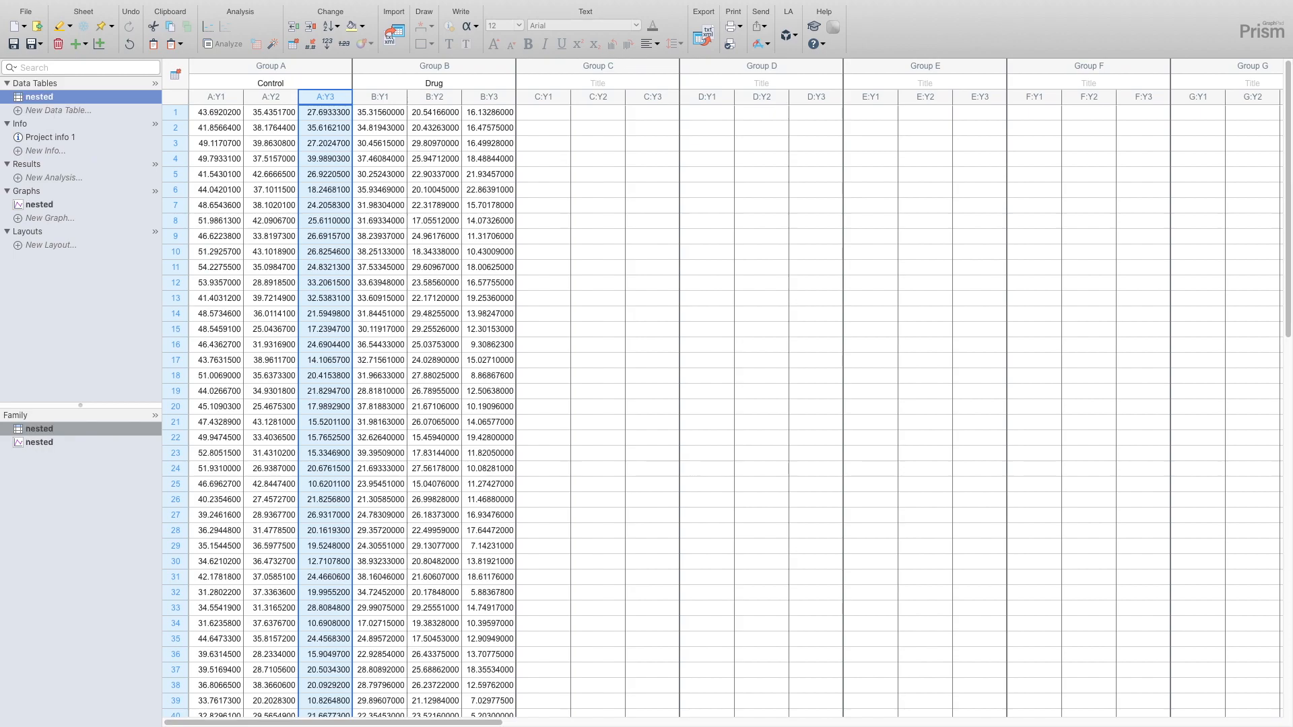
- Create a new Column data table for stacked replicate values and rename it summary
{"action": "left_click", "coordinate": [57, 111]}
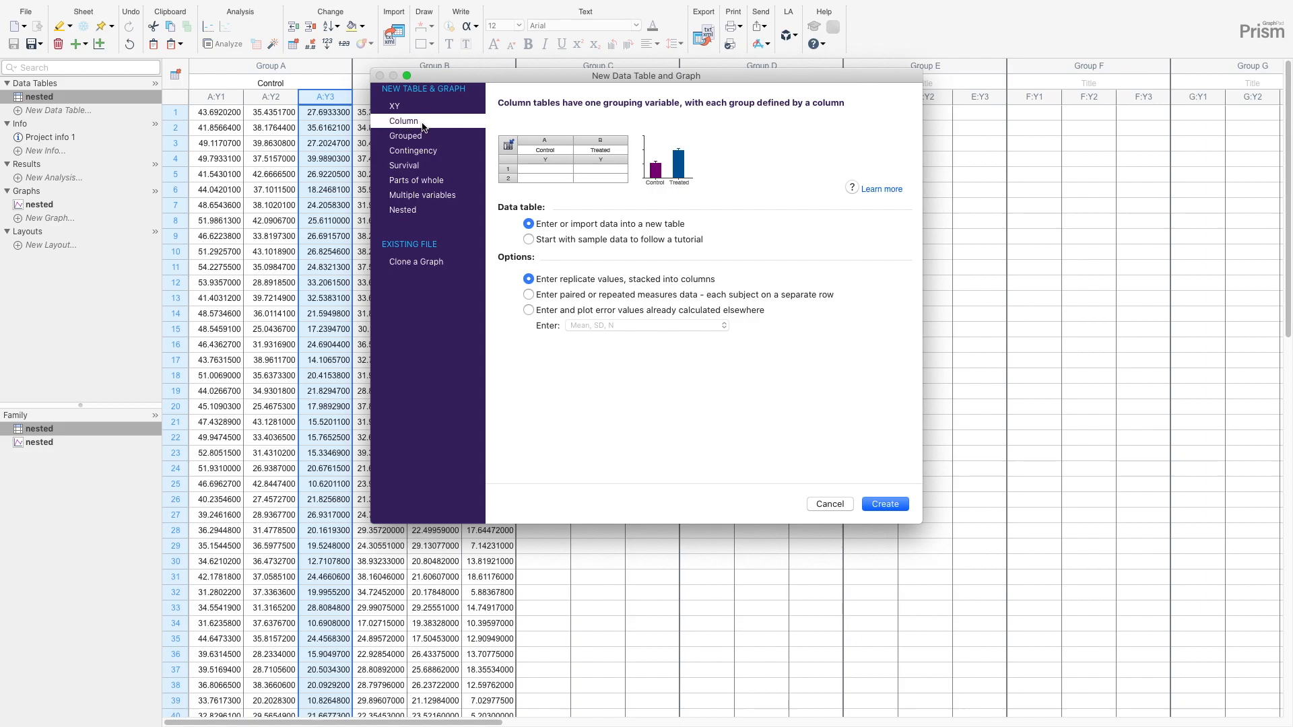
{"action": "left_click", "coordinate": [882, 502]}
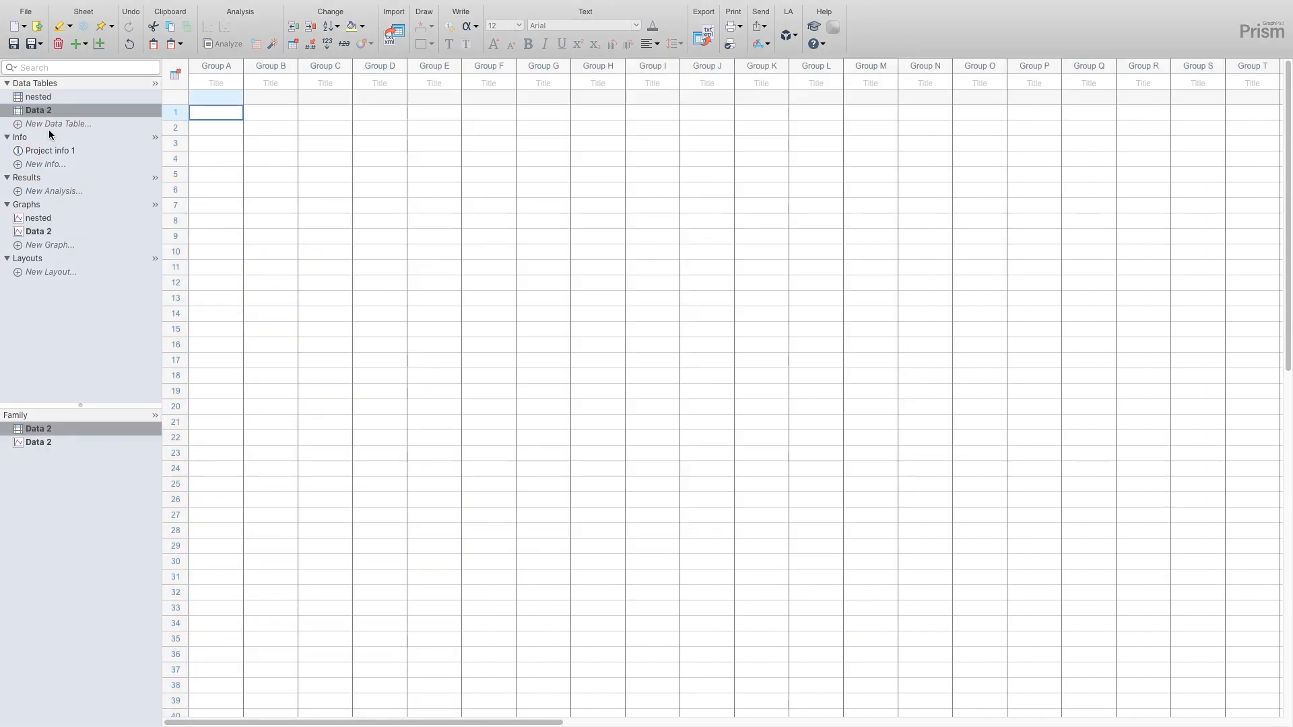
{"action": "left_click", "coordinate": [45, 113]}
{"action": "left_click", "coordinate": [45, 112]}
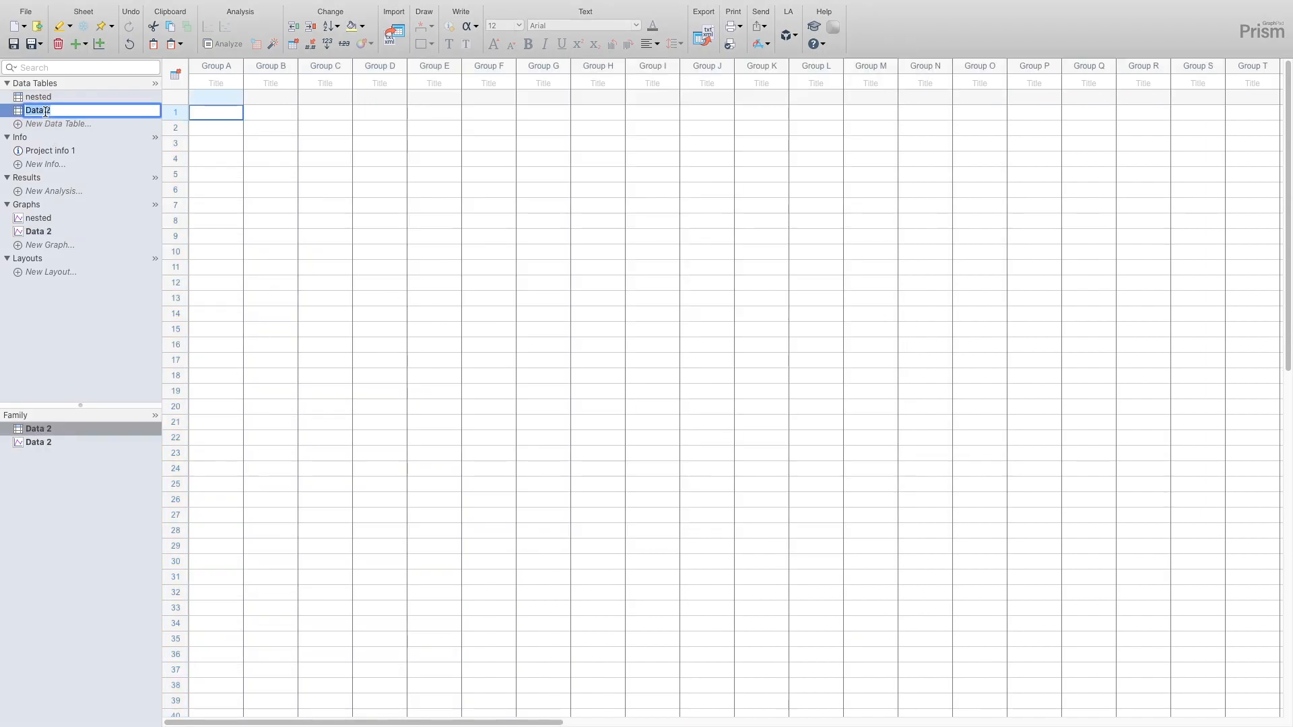
{"action": "type", "text": "summary"}
{"action": "key", "text": "Return"}
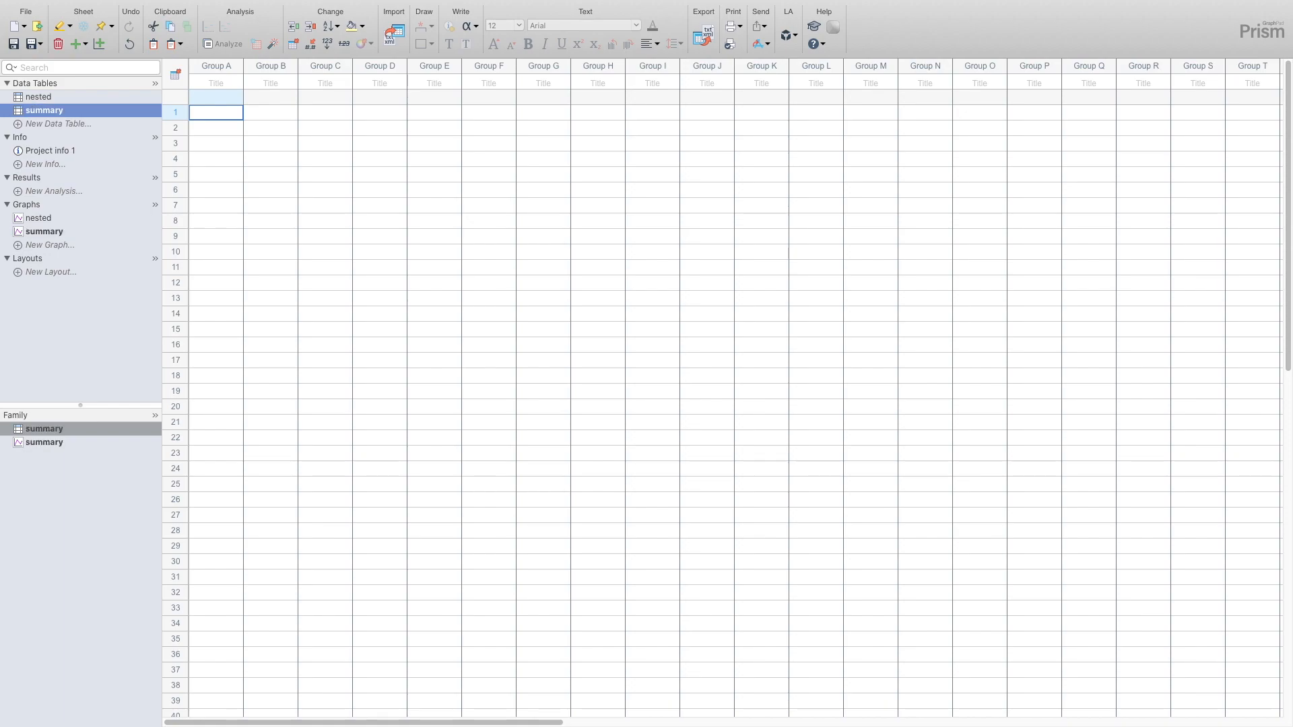
- Run column Descriptive statistics on the nested table, reporting quartiles instead of minimum, maximum and range, for each subcolumn separately
{"action": "left_click", "coordinate": [42, 98]}
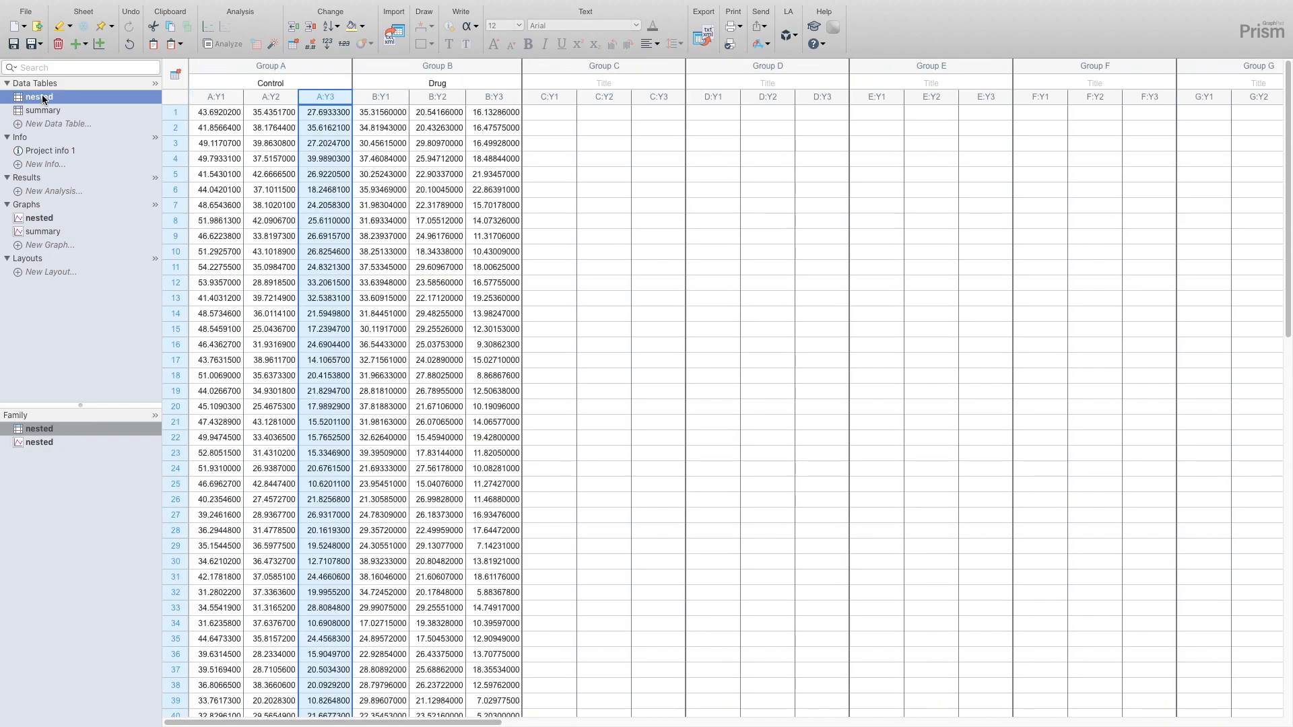
{"action": "double_click", "coordinate": [219, 114]}
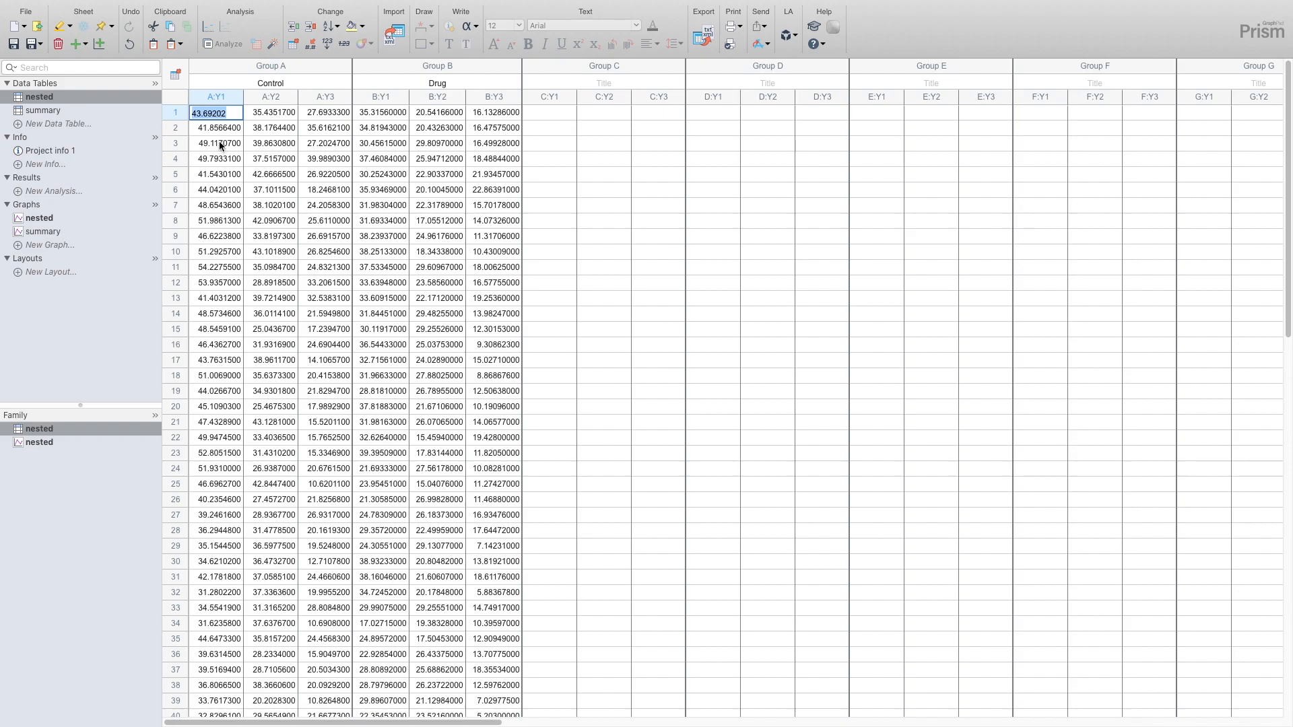
{"action": "left_click", "coordinate": [223, 44]}
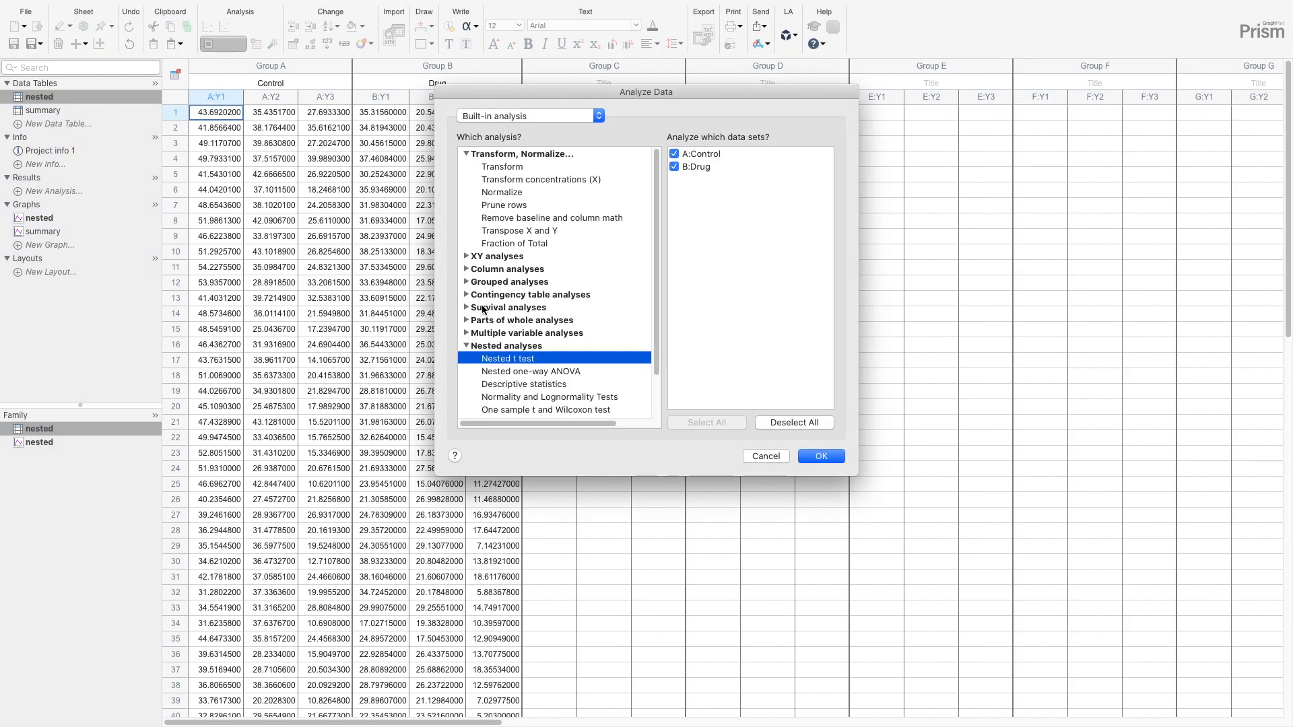
{"action": "left_click", "coordinate": [466, 268]}
{"action": "left_click", "coordinate": [521, 320]}
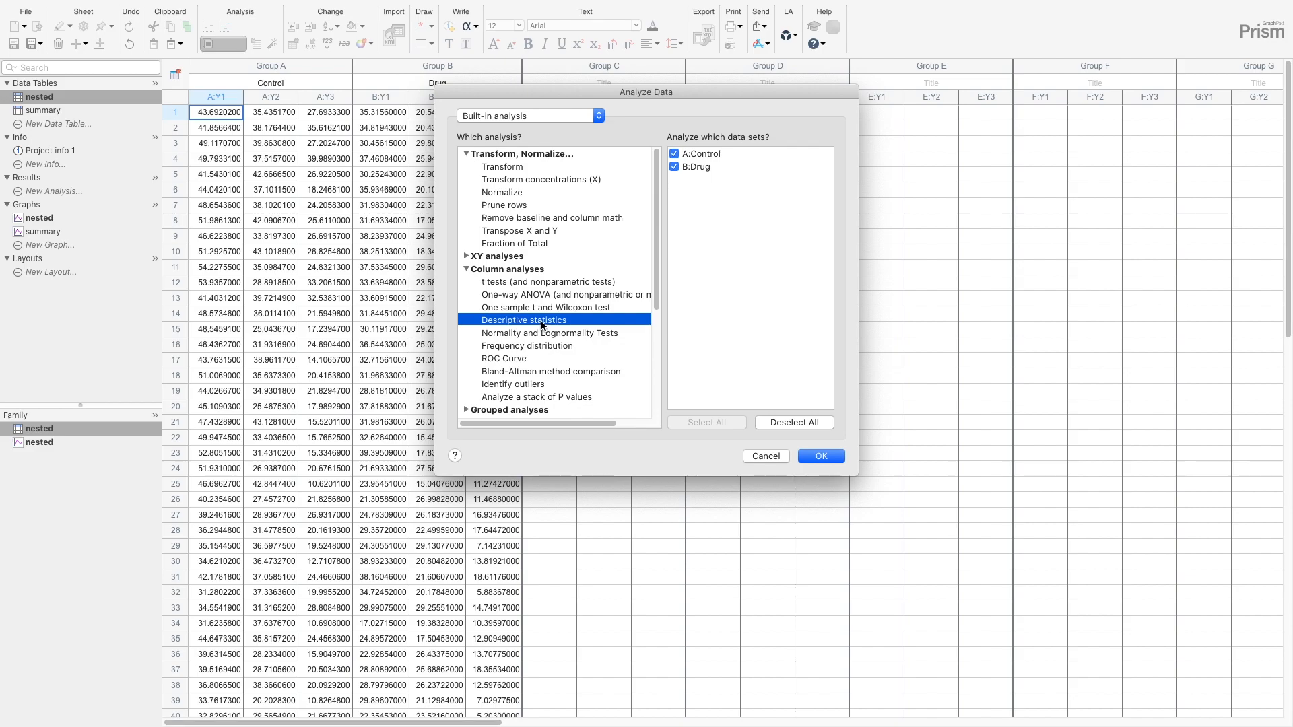
{"action": "left_click", "coordinate": [826, 458]}
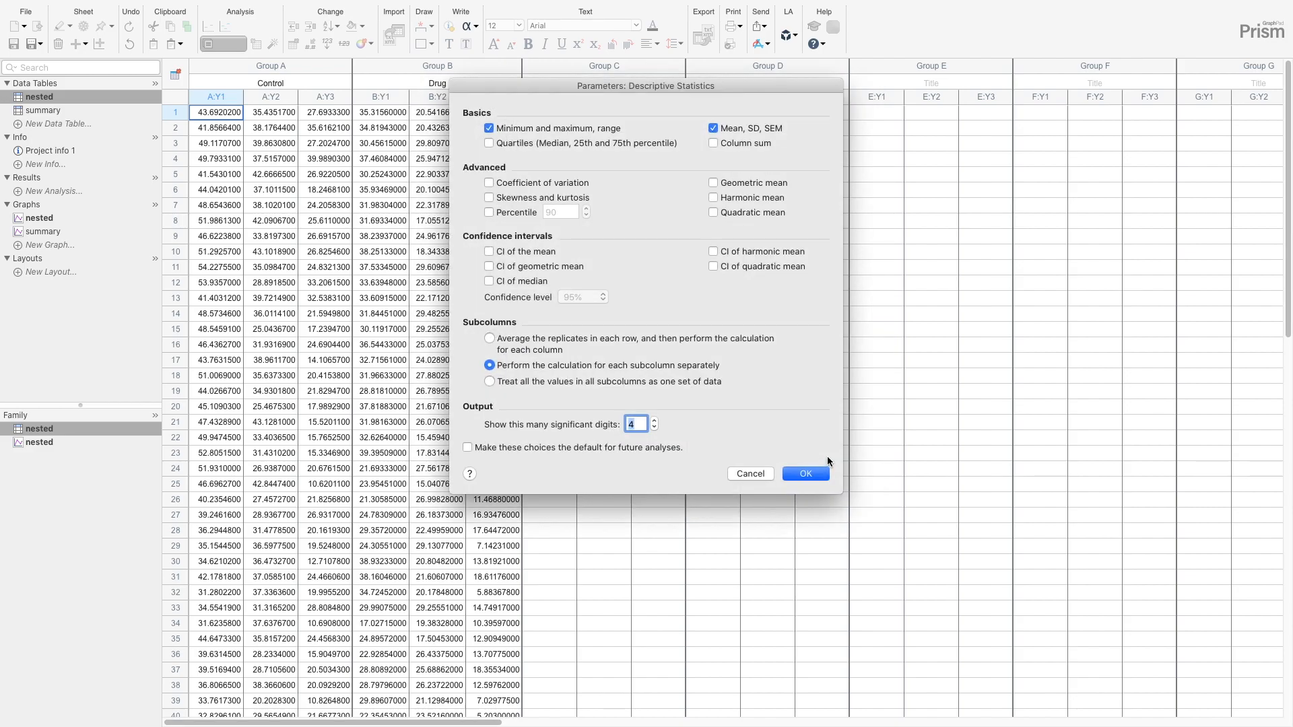
{"action": "left_click", "coordinate": [620, 127]}
{"action": "left_click", "coordinate": [624, 144]}
{"action": "left_click", "coordinate": [814, 476]}
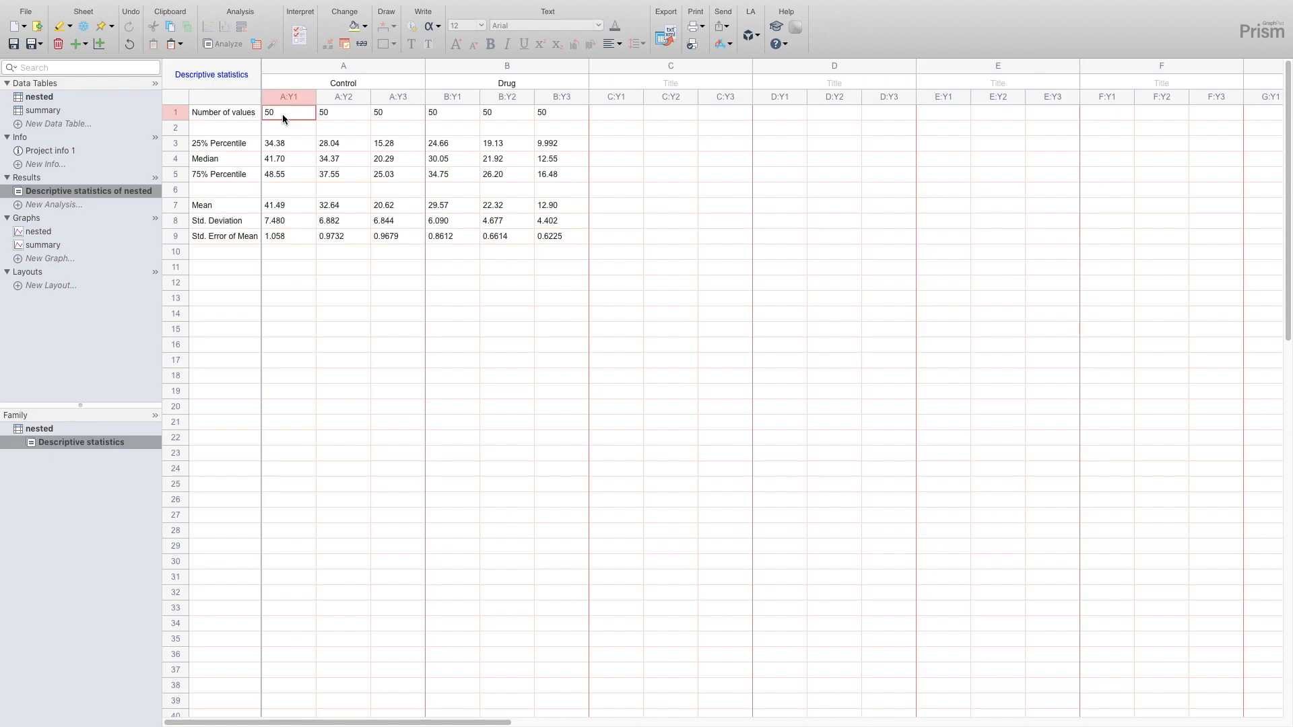
- Copy the three Control subcolumn means from the descriptive statistics and paste them transposed into Group A of the summary table
{"action": "left_click", "coordinate": [285, 206]}
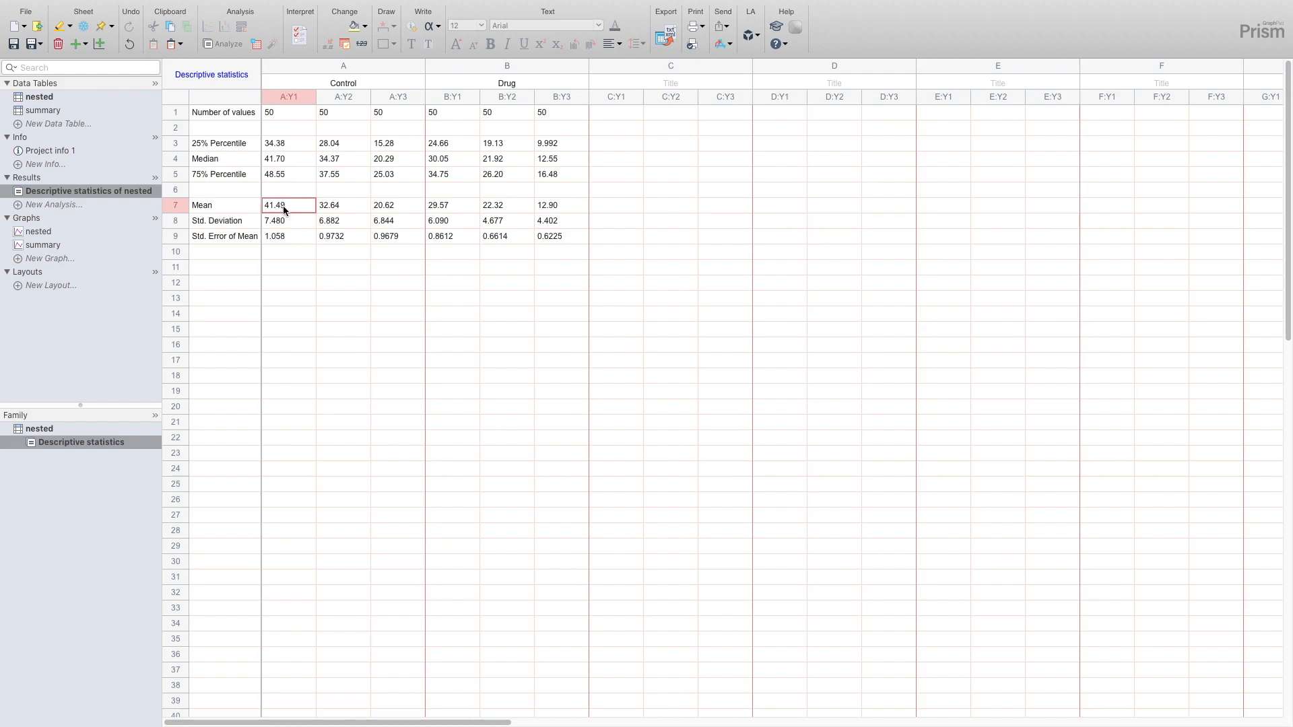
{"action": "left_click", "coordinate": [346, 207]}
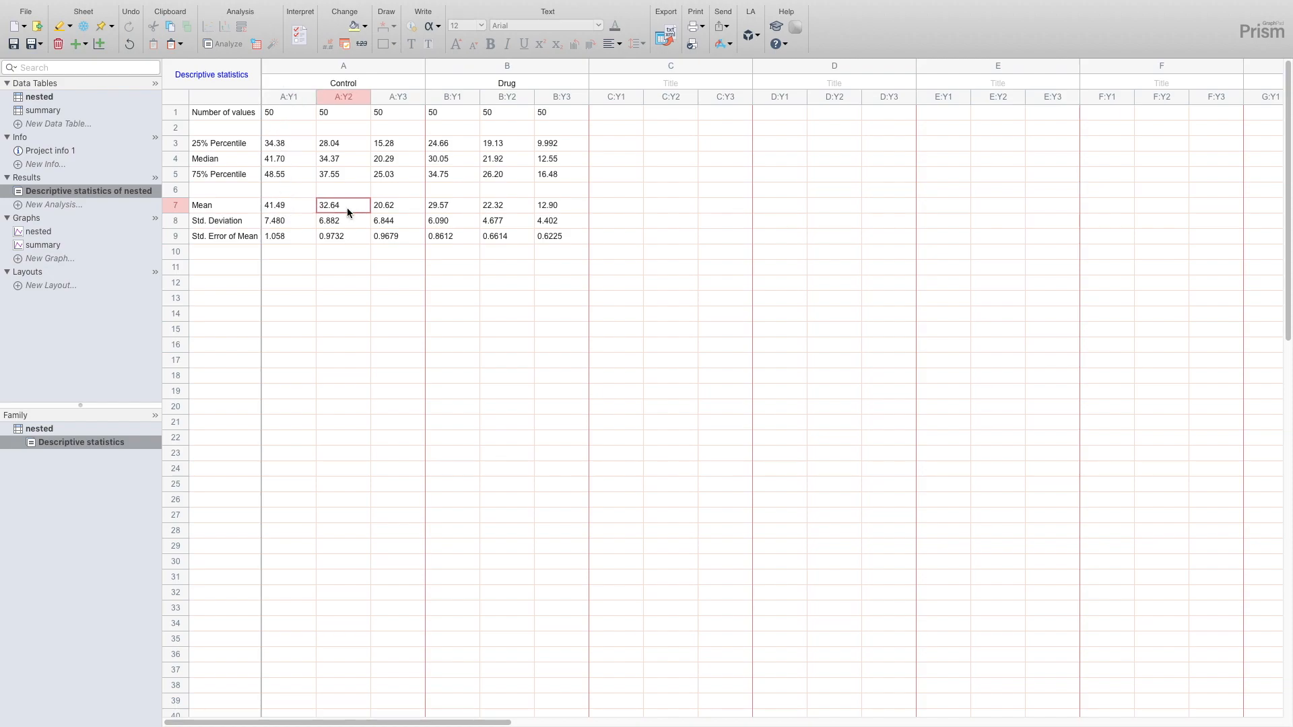
{"action": "left_click_drag", "start_coordinate": [279, 207], "coordinate": [392, 207]}
{"action": "key", "text": "super+c"}
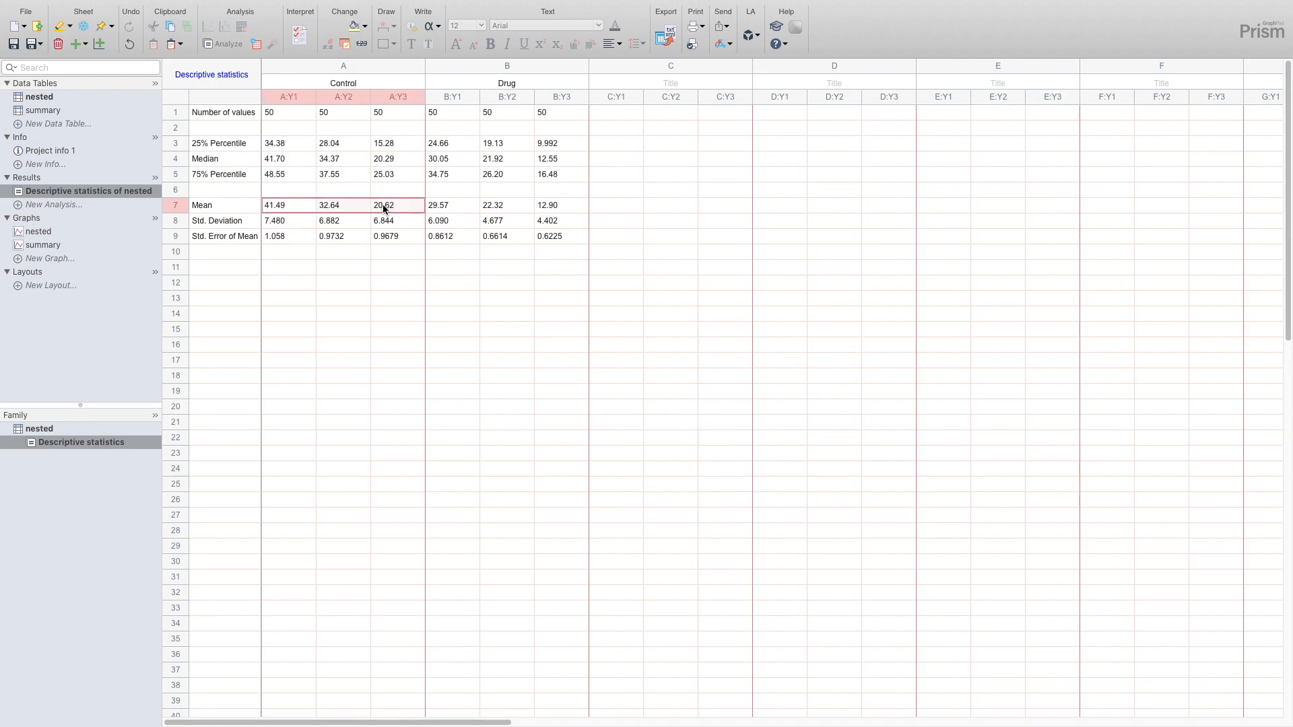
{"action": "left_click", "coordinate": [56, 112]}
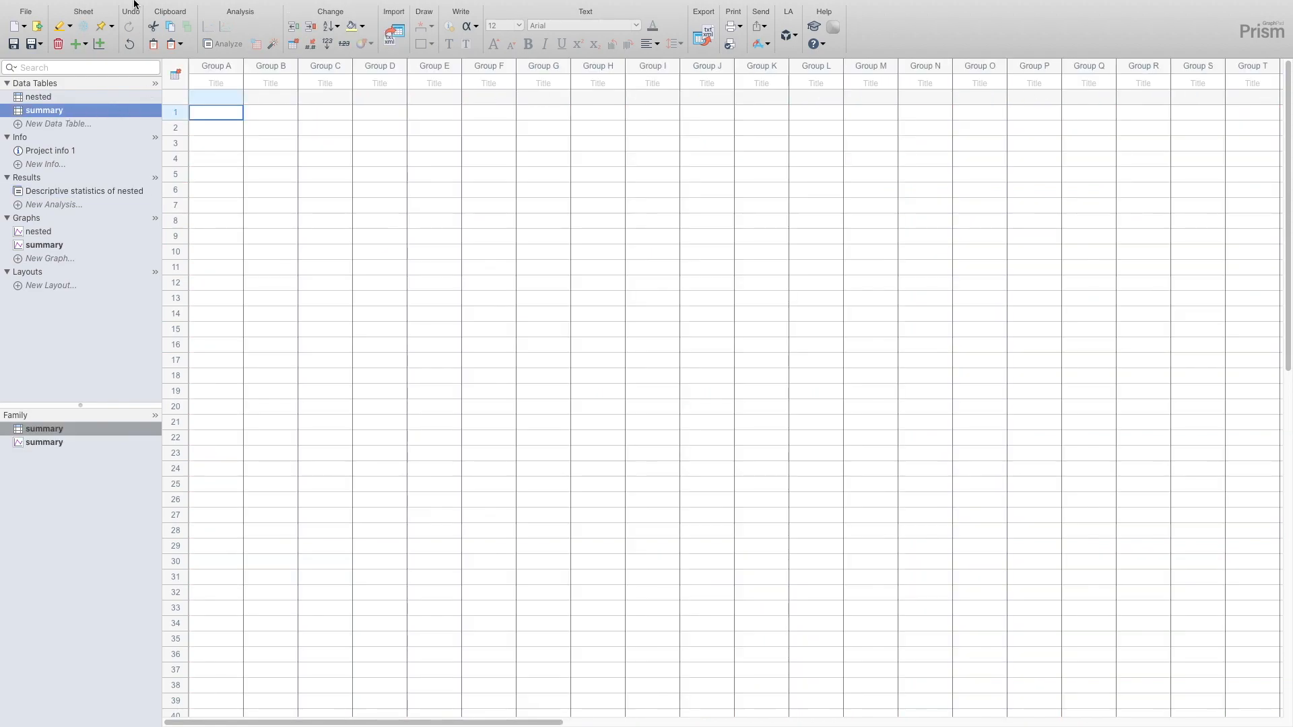
{"action": "left_click", "coordinate": [113, 8]}
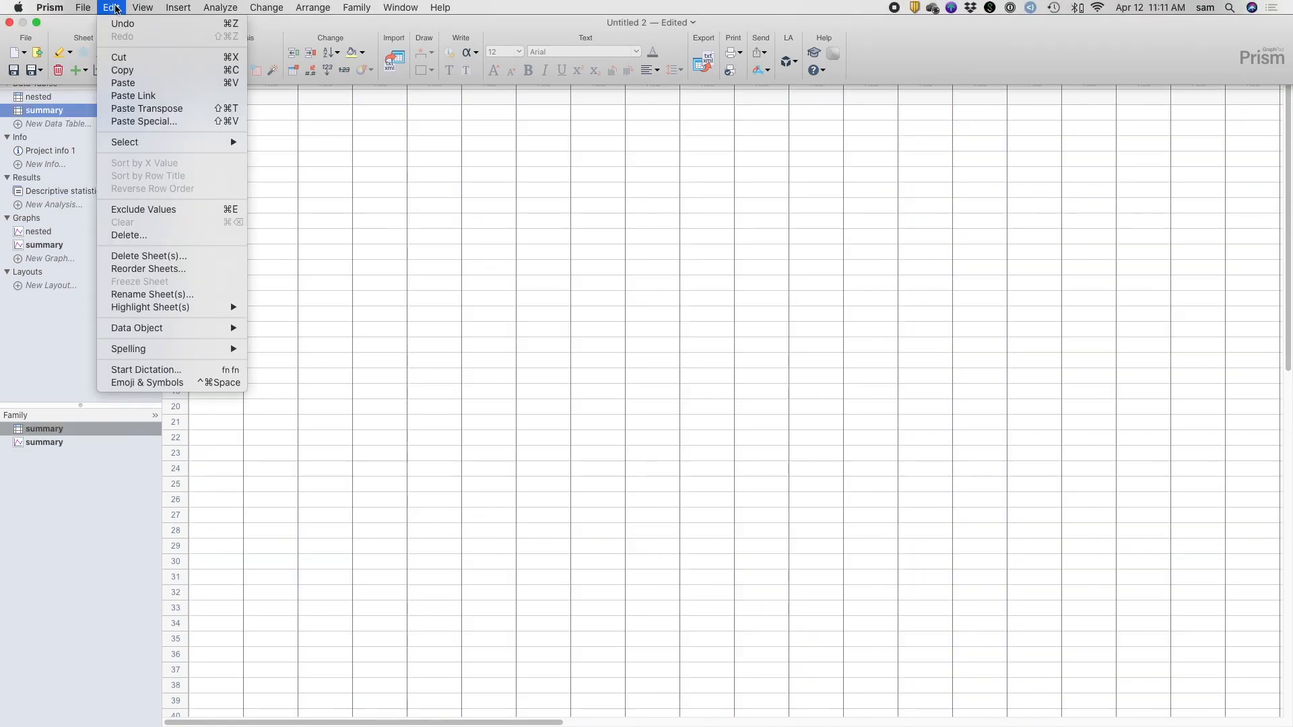
{"action": "left_click", "coordinate": [156, 114]}
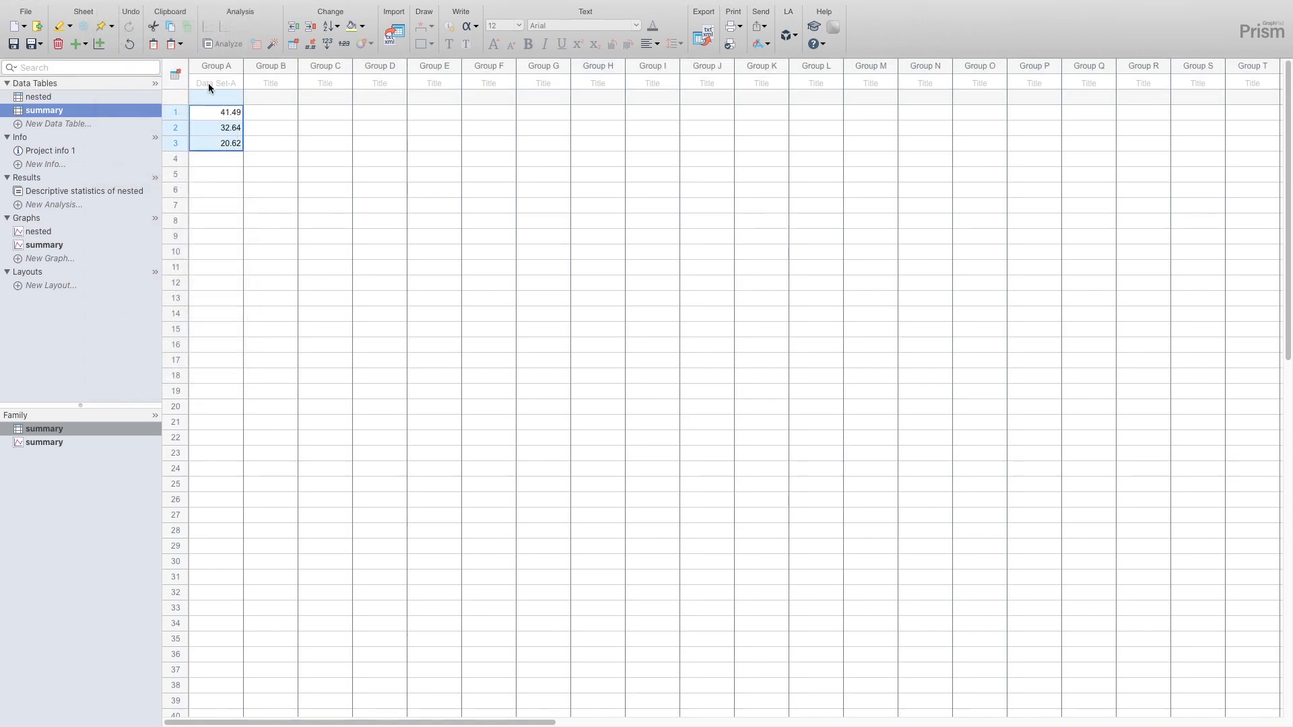
- Title Group A of the summary table Control
{"action": "type", "text": "Co"}
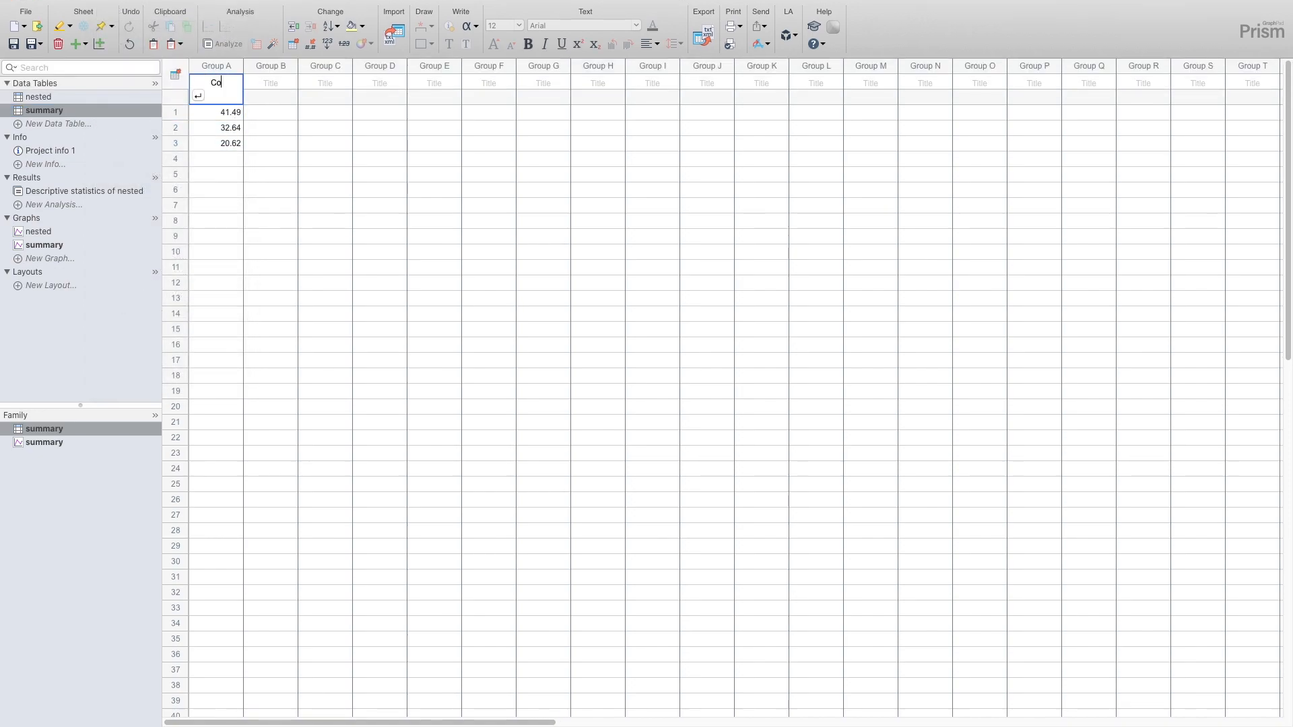
{"action": "type", "text": "ntrol"}
{"action": "key", "text": "Return"}
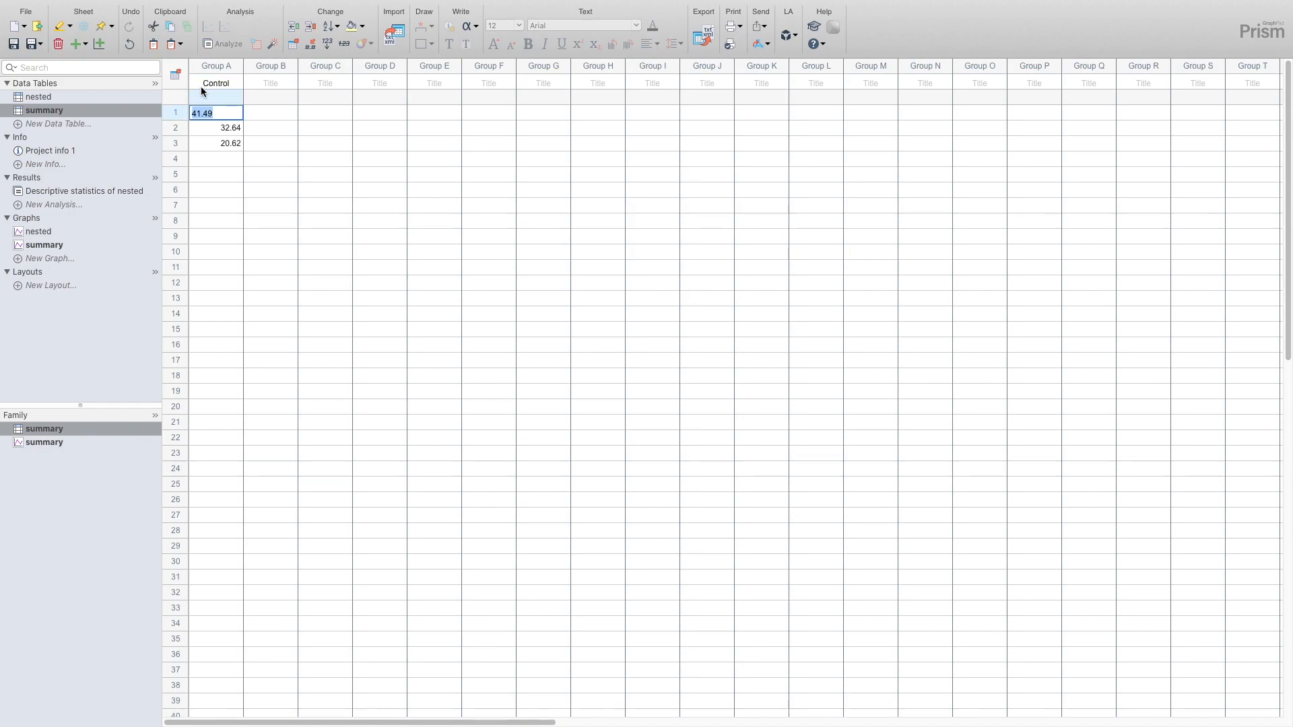
- Create the summary graph as a column scatter plot of individual values with the median
{"action": "left_click", "coordinate": [41, 244]}
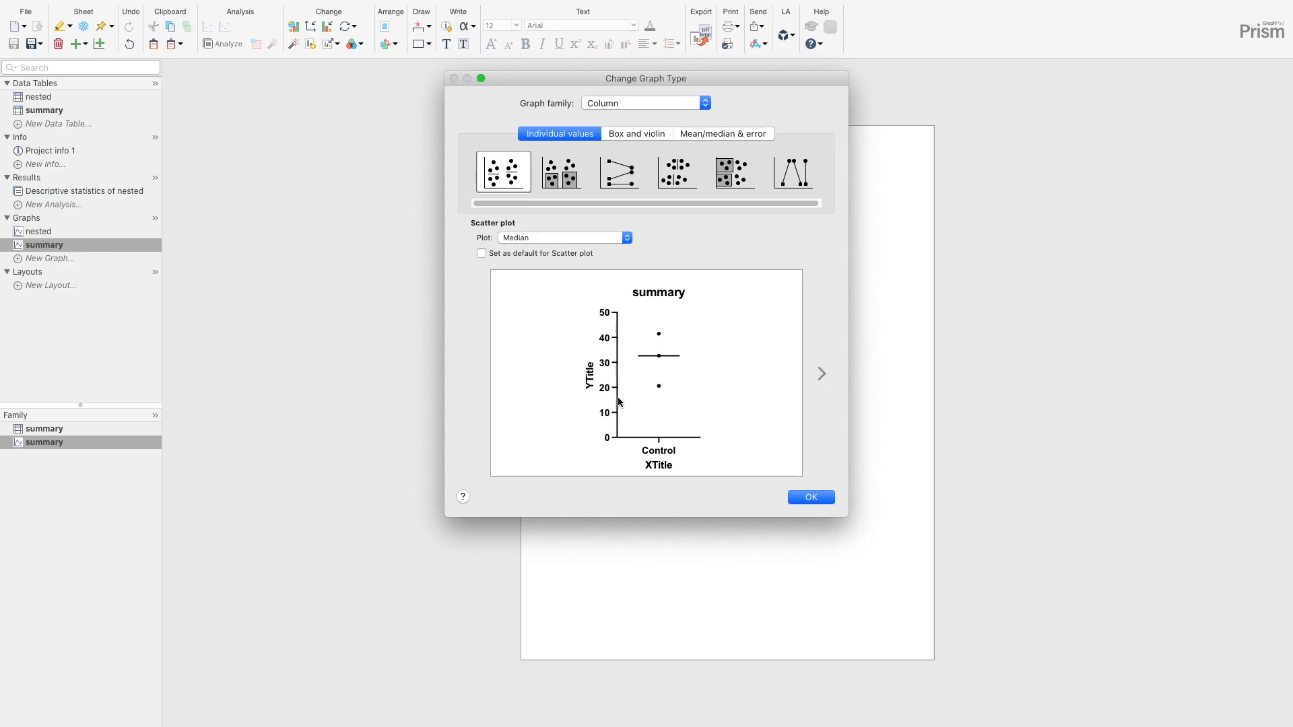
{"action": "left_click", "coordinate": [788, 469]}
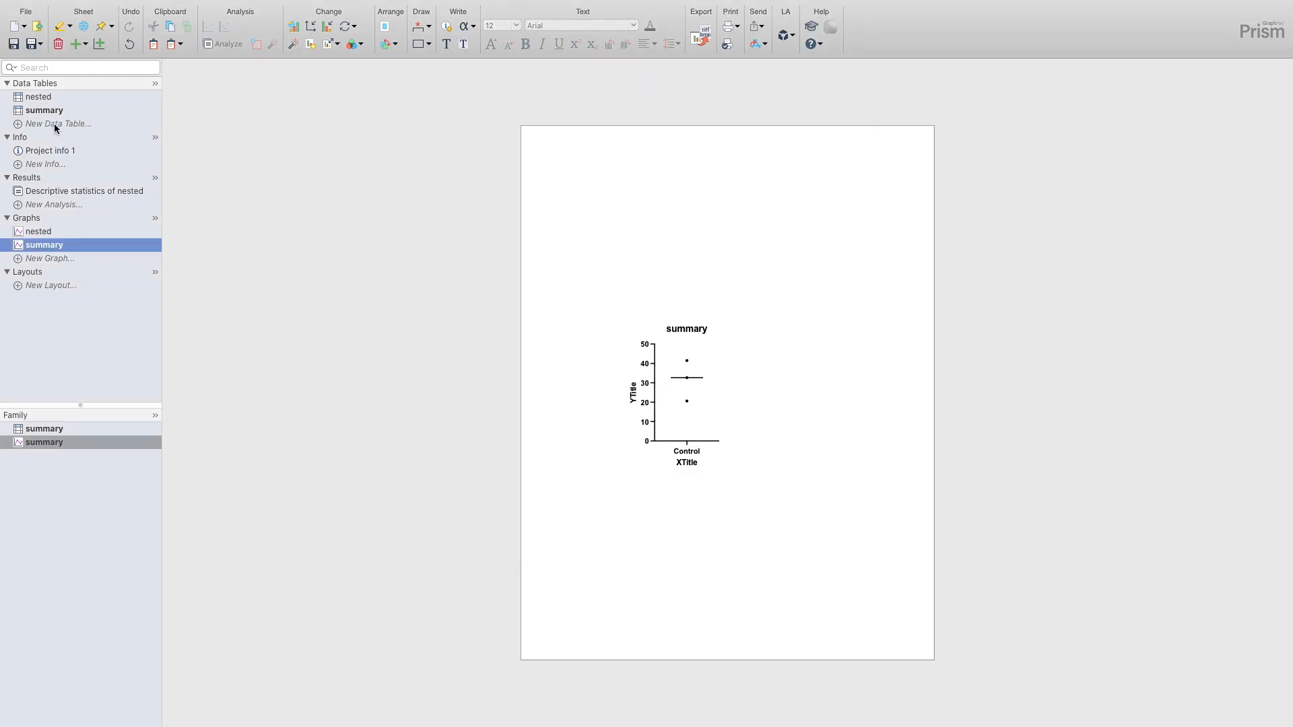
- Copy the three Drug subcolumn means from the descriptive statistics, paste them transposed into Group B of the summary table, and title it Drug
{"action": "left_click", "coordinate": [42, 190]}
{"action": "left_click_drag", "start_coordinate": [438, 205], "coordinate": [563, 208]}
{"action": "key", "text": "super+c"}
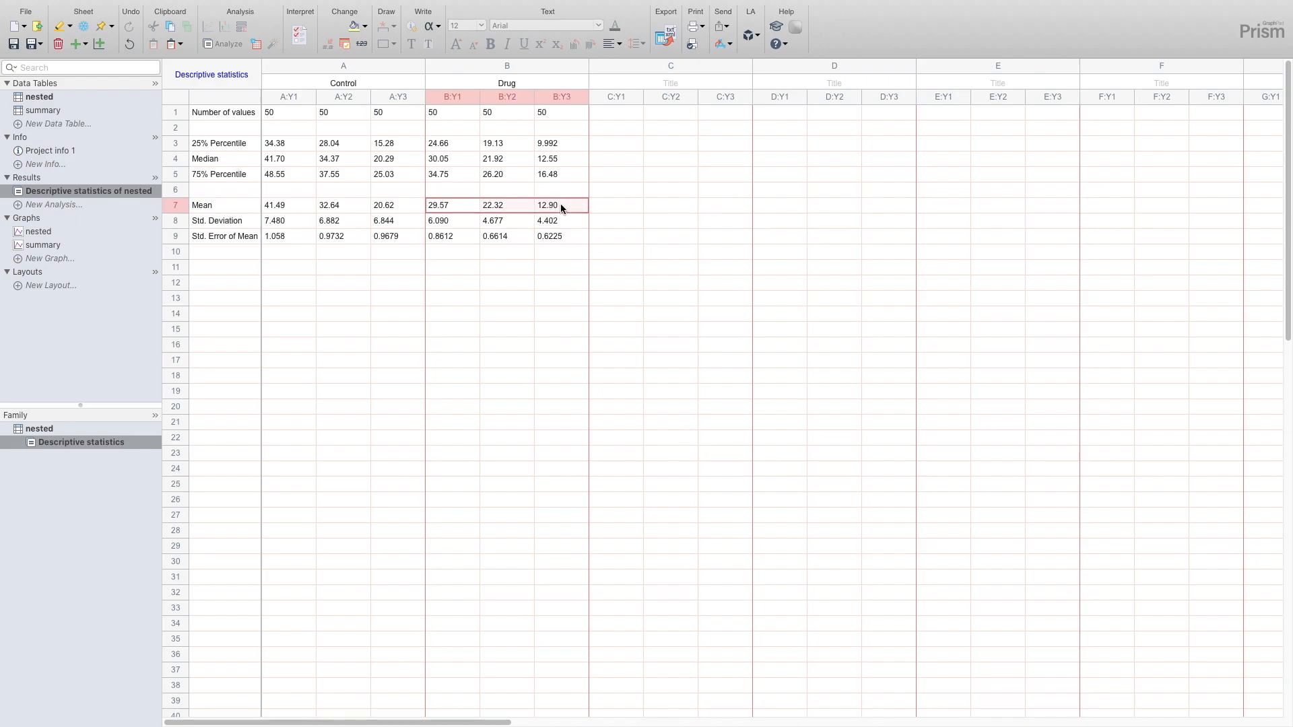
{"action": "left_click", "coordinate": [30, 109]}
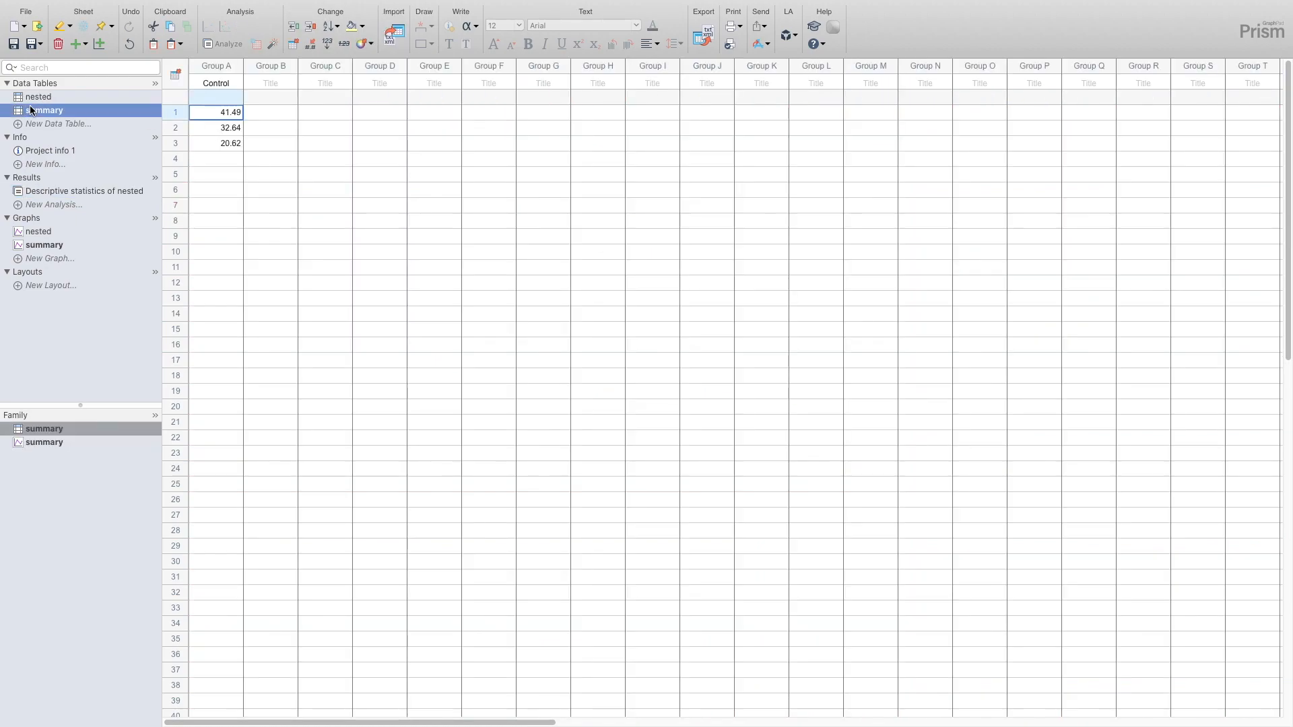
{"action": "left_click", "coordinate": [272, 112]}
{"action": "mouse_move", "coordinate": [143, 4]}
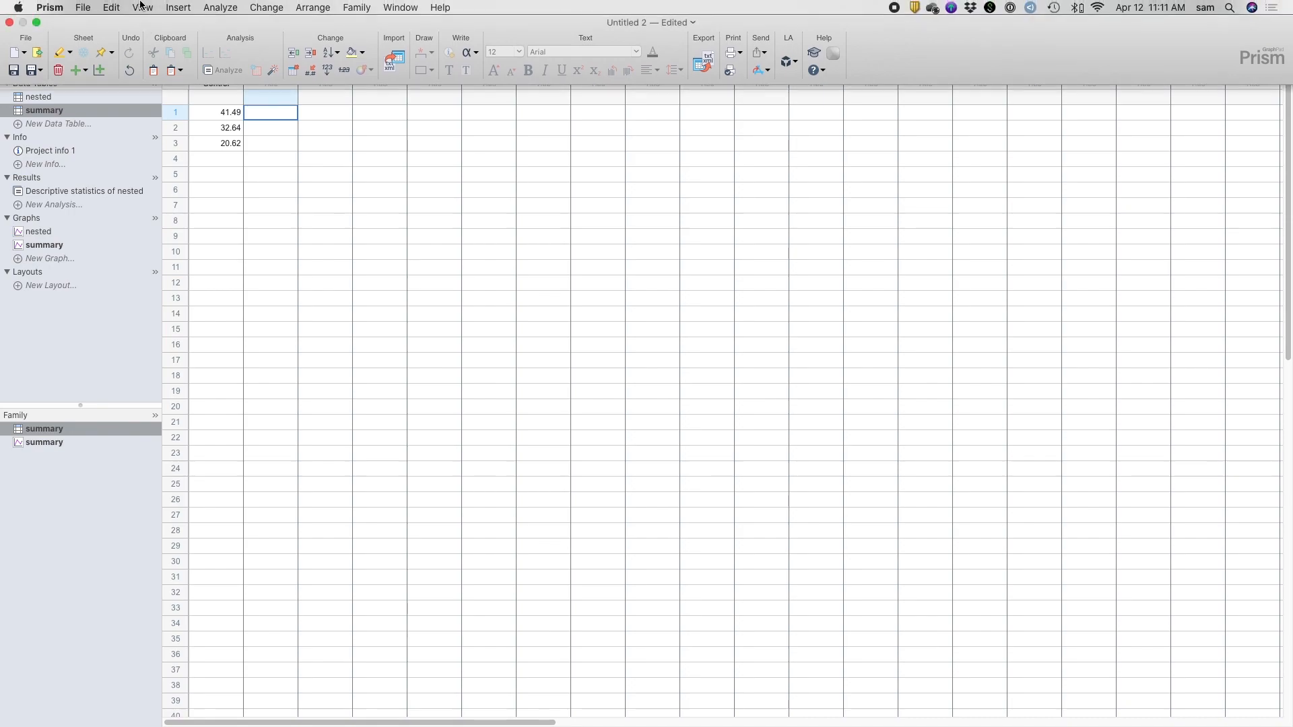
{"action": "left_click", "coordinate": [124, 8]}
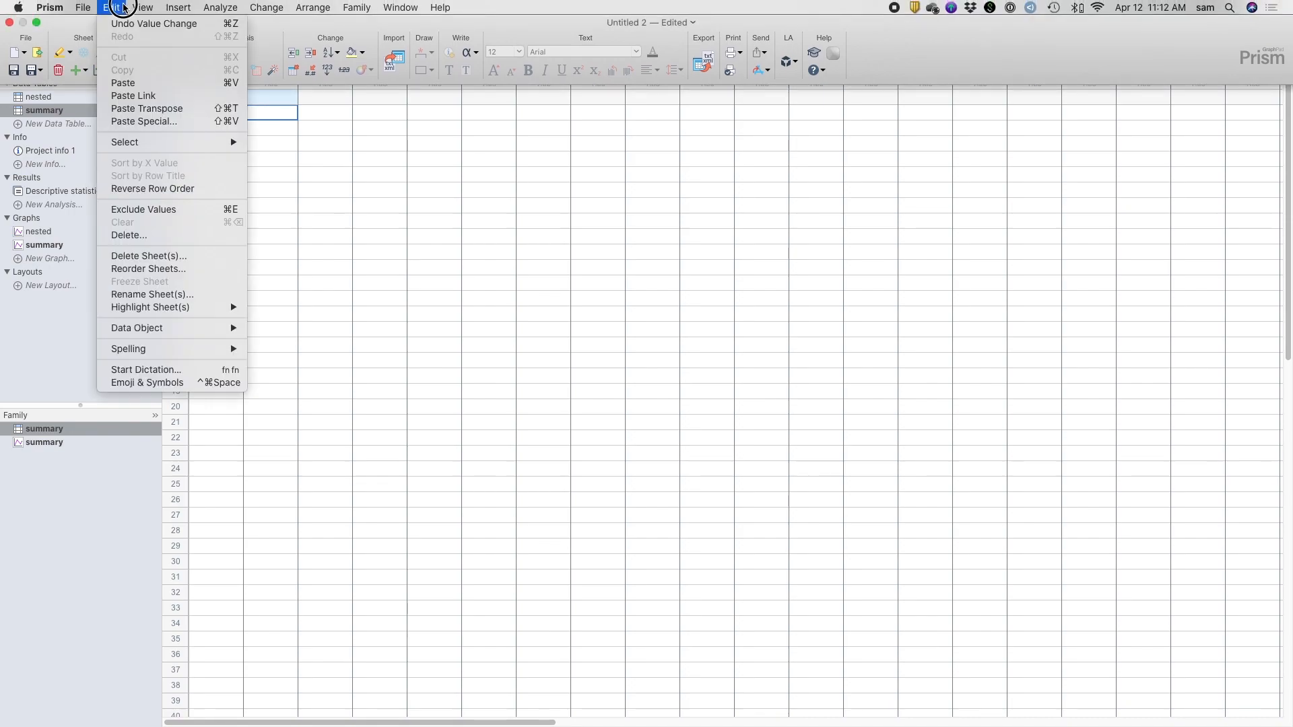
{"action": "left_click", "coordinate": [134, 108]}
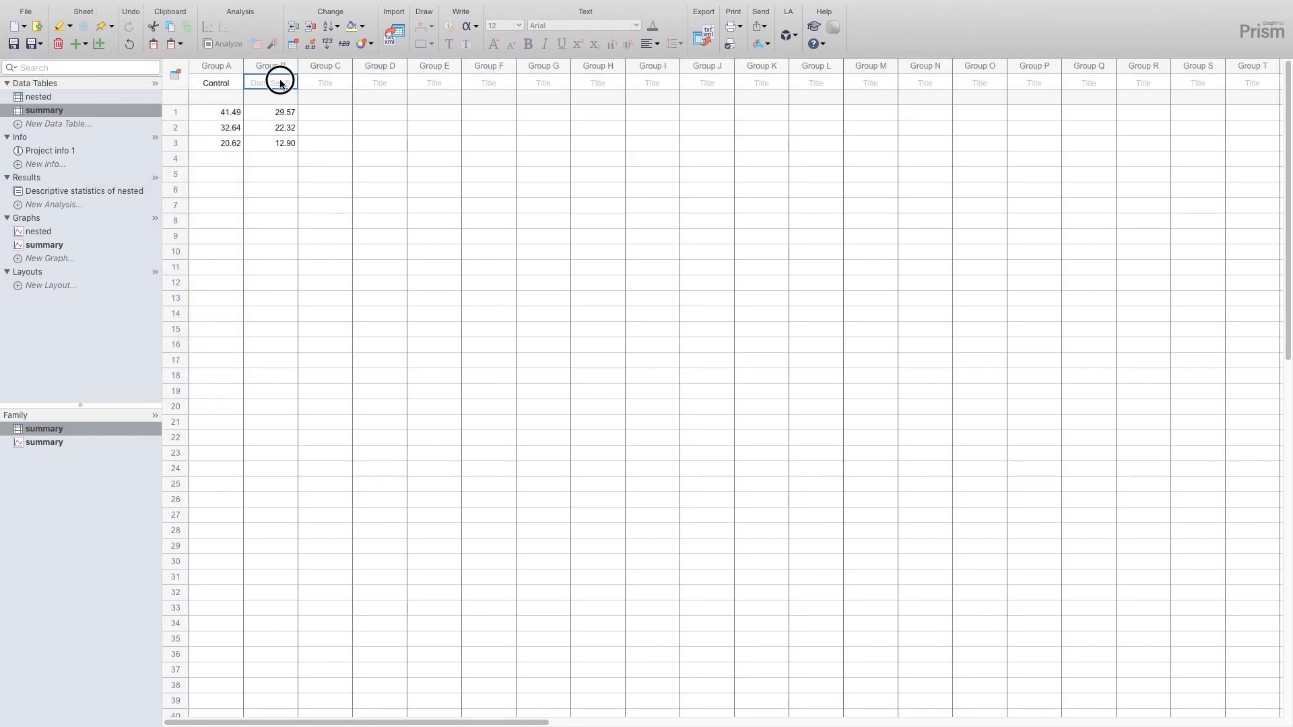
{"action": "type", "text": "Drug"}
{"action": "key", "text": "Return"}
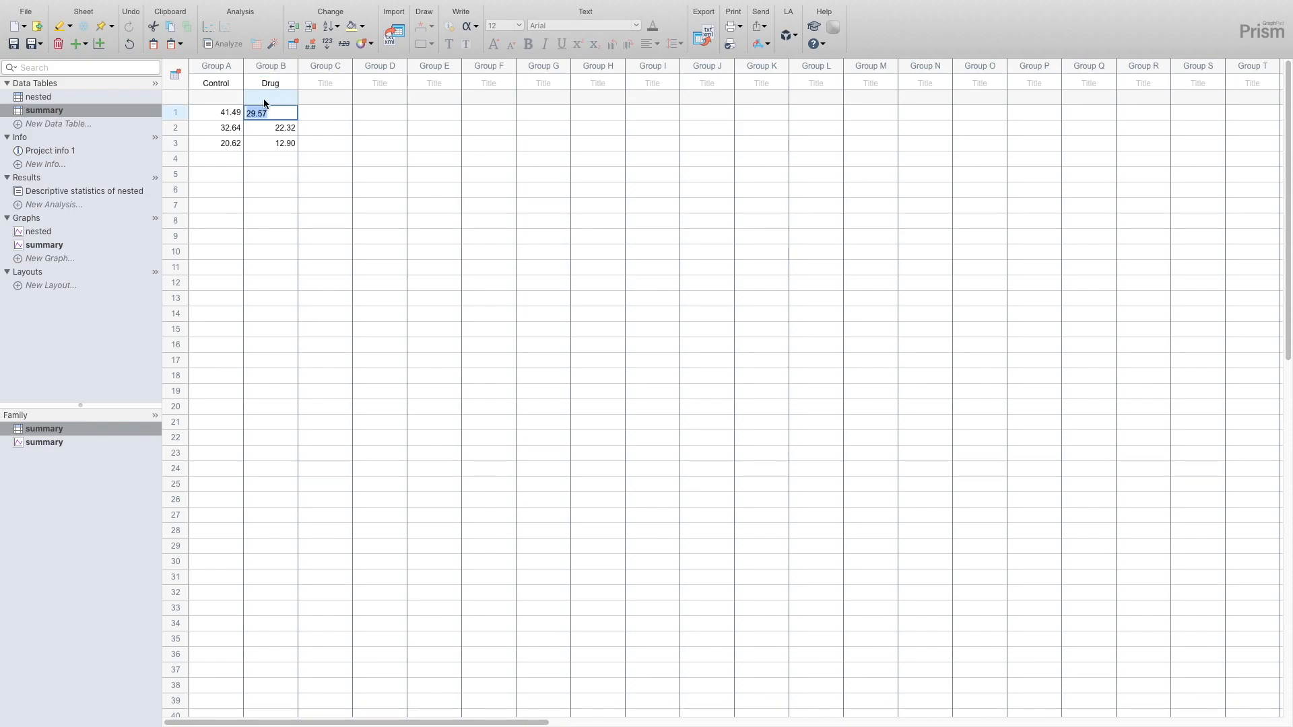
- Change the summary graph's scatter plot to show the mean instead of the median
{"action": "left_click", "coordinate": [56, 247]}
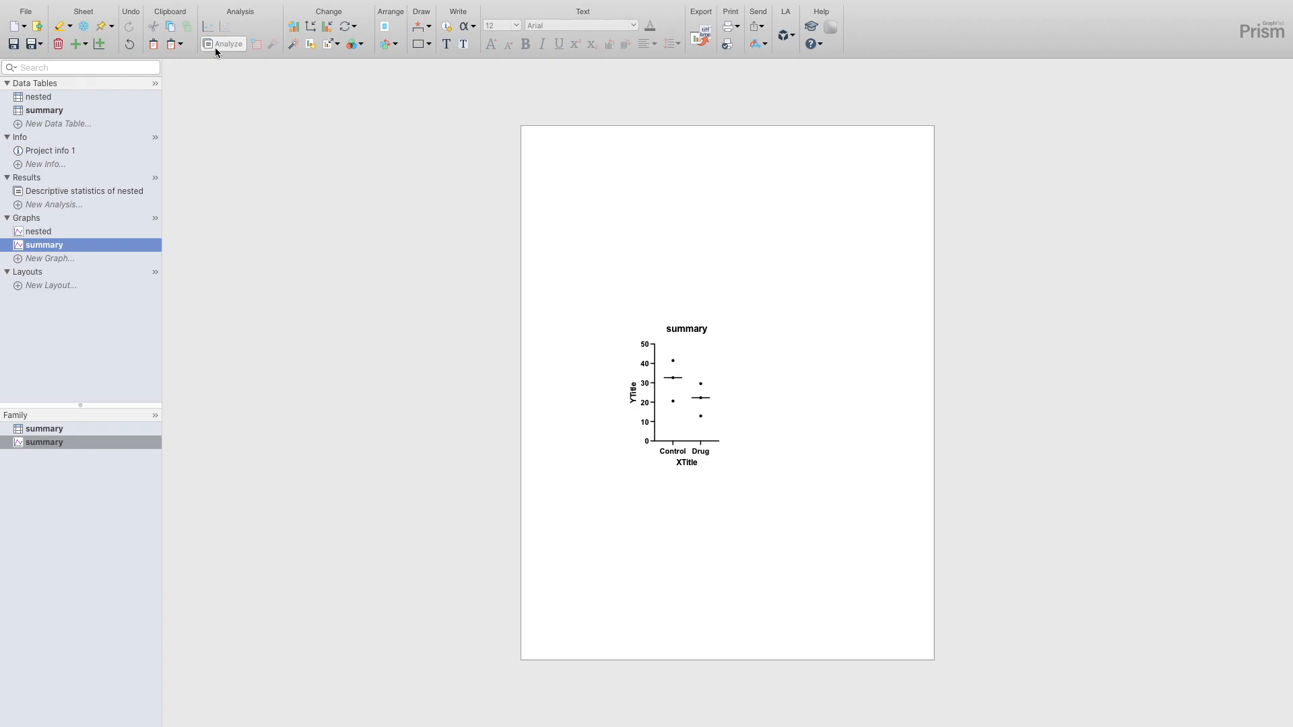
{"action": "left_click", "coordinate": [293, 26]}
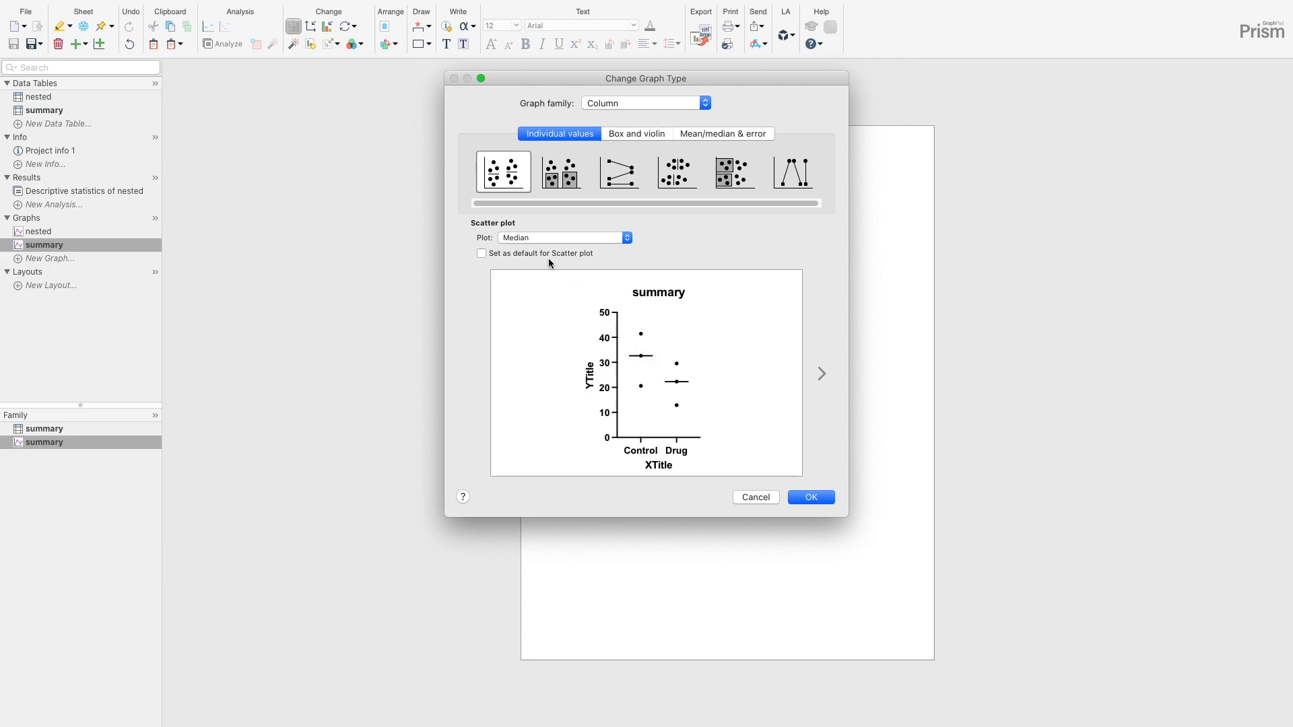
{"action": "left_click", "coordinate": [547, 237]}
{"action": "left_click", "coordinate": [541, 154]}
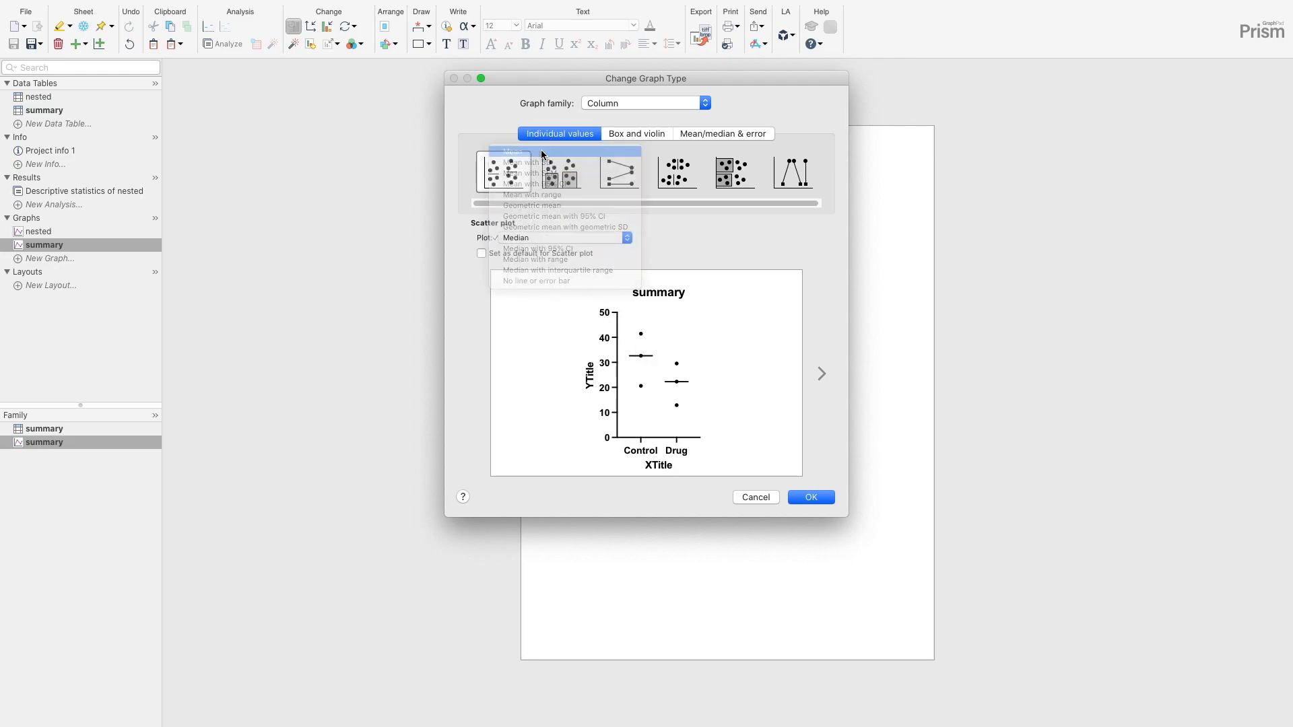
- Preview the summary scatter plot with mean and 95% CI, mean with SEM, mean with SD, and mean with range
{"action": "left_click", "coordinate": [570, 239]}
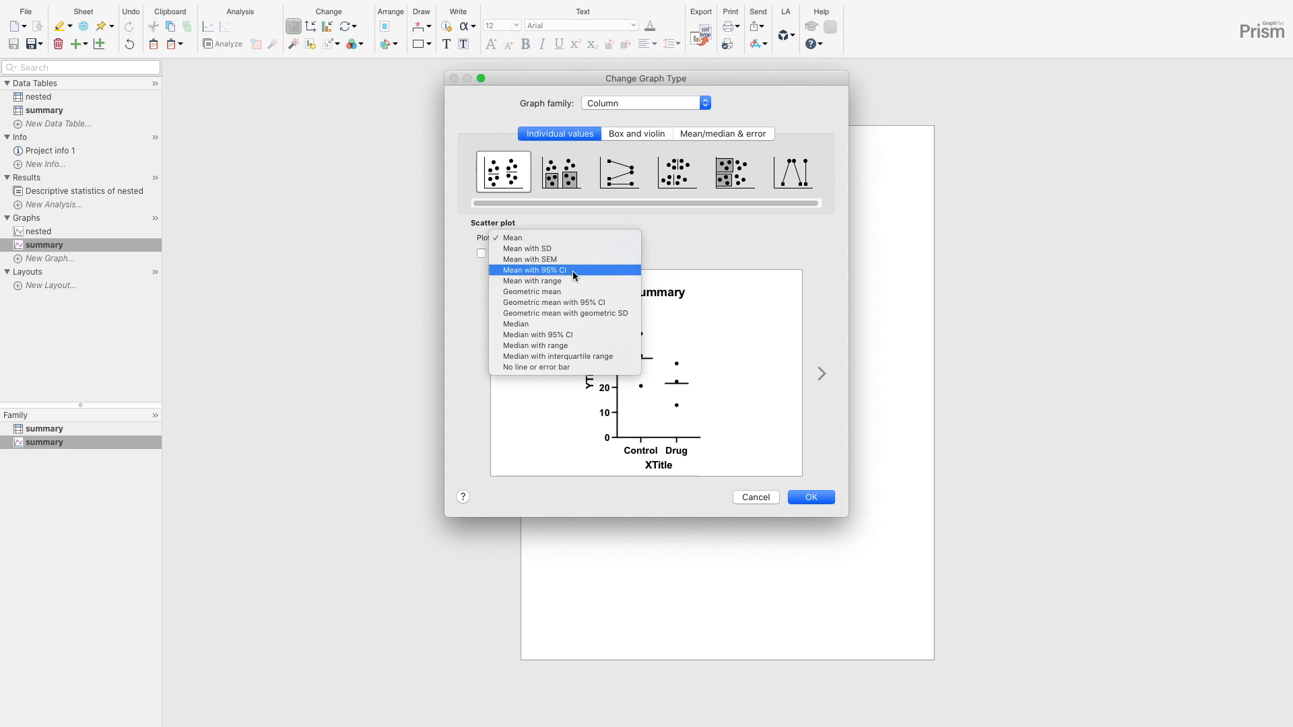
{"action": "left_click", "coordinate": [572, 270]}
{"action": "left_click", "coordinate": [576, 236]}
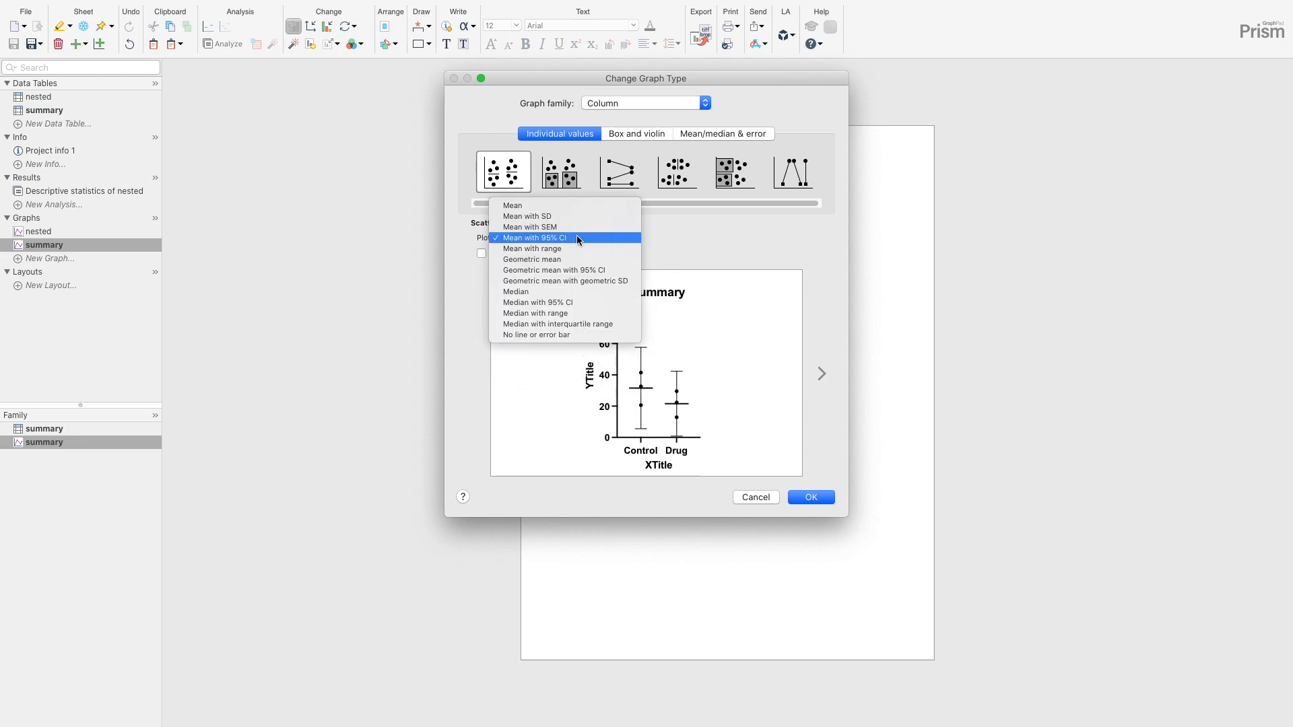
{"action": "left_click", "coordinate": [577, 226]}
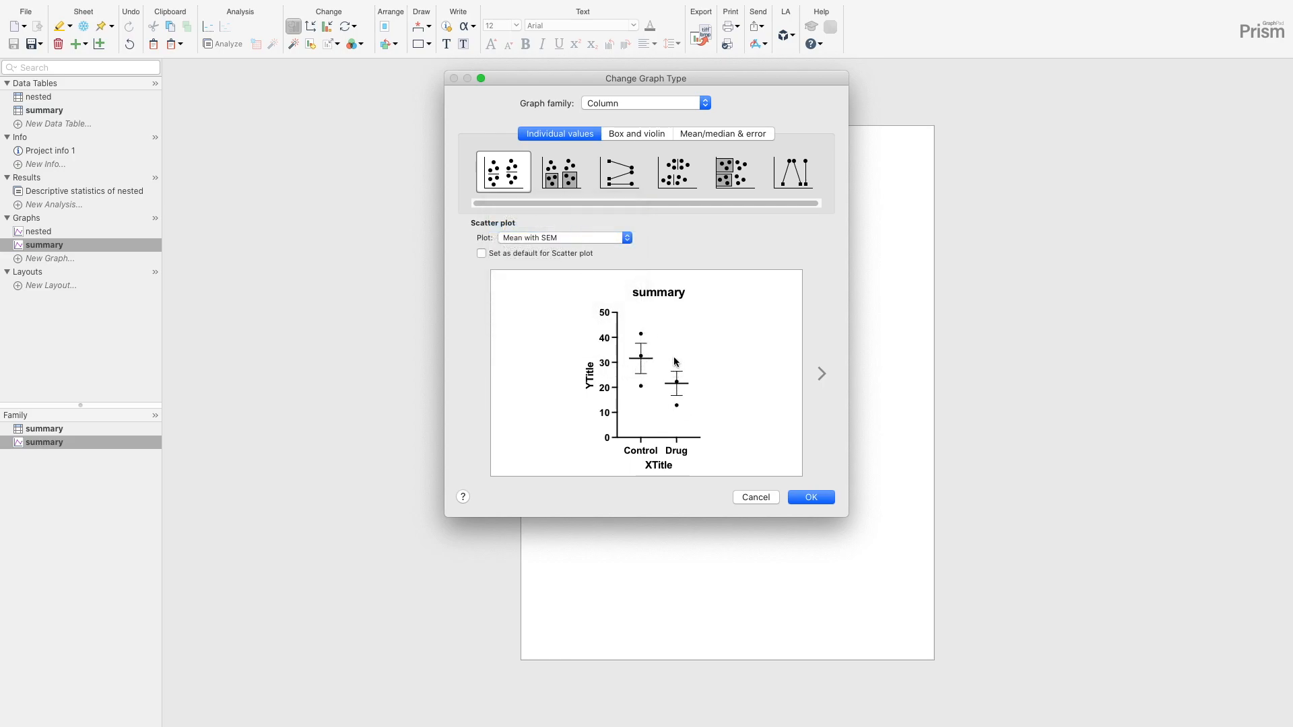
{"action": "left_click", "coordinate": [582, 237]}
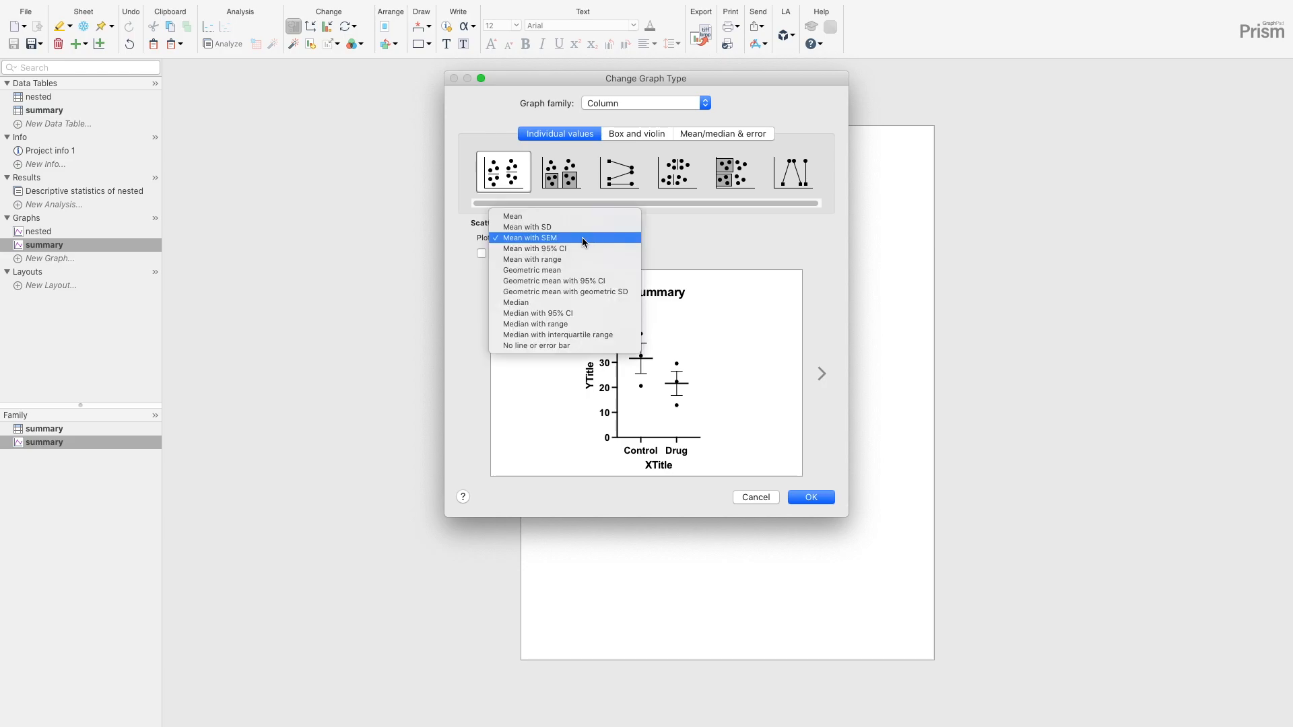
{"action": "left_click", "coordinate": [584, 224]}
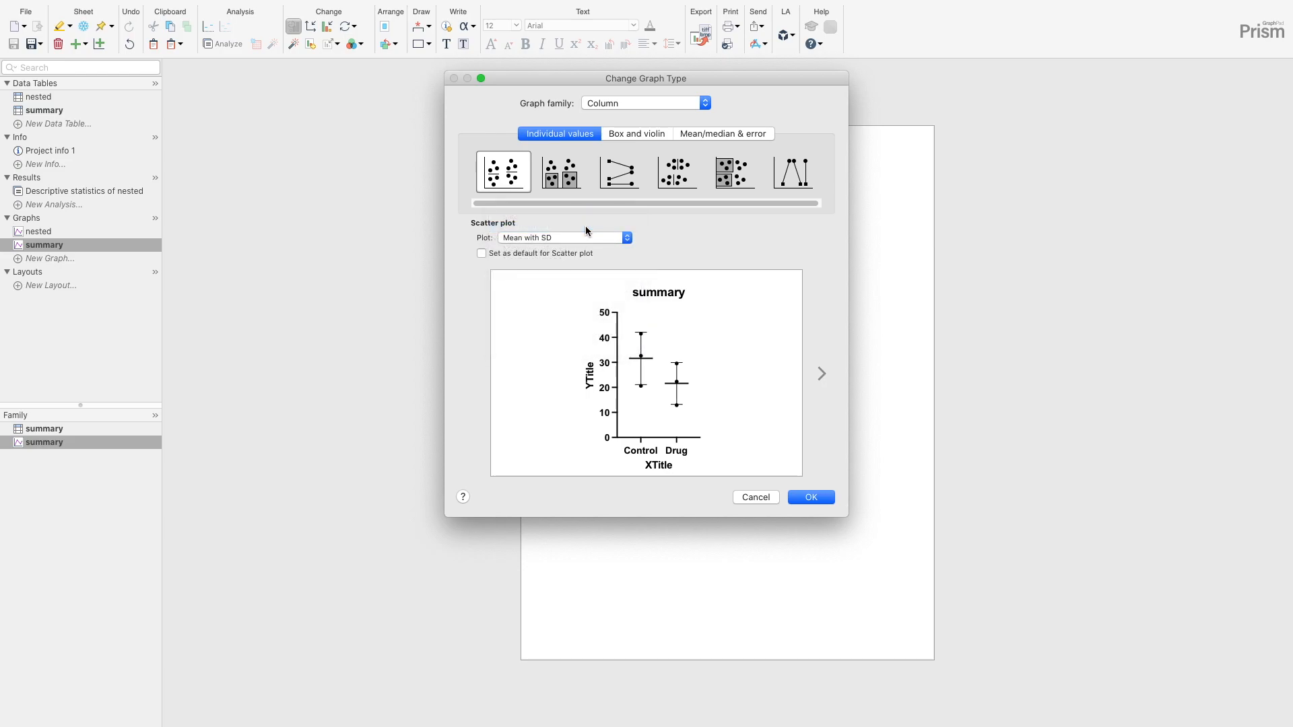
{"action": "left_click", "coordinate": [586, 239]}
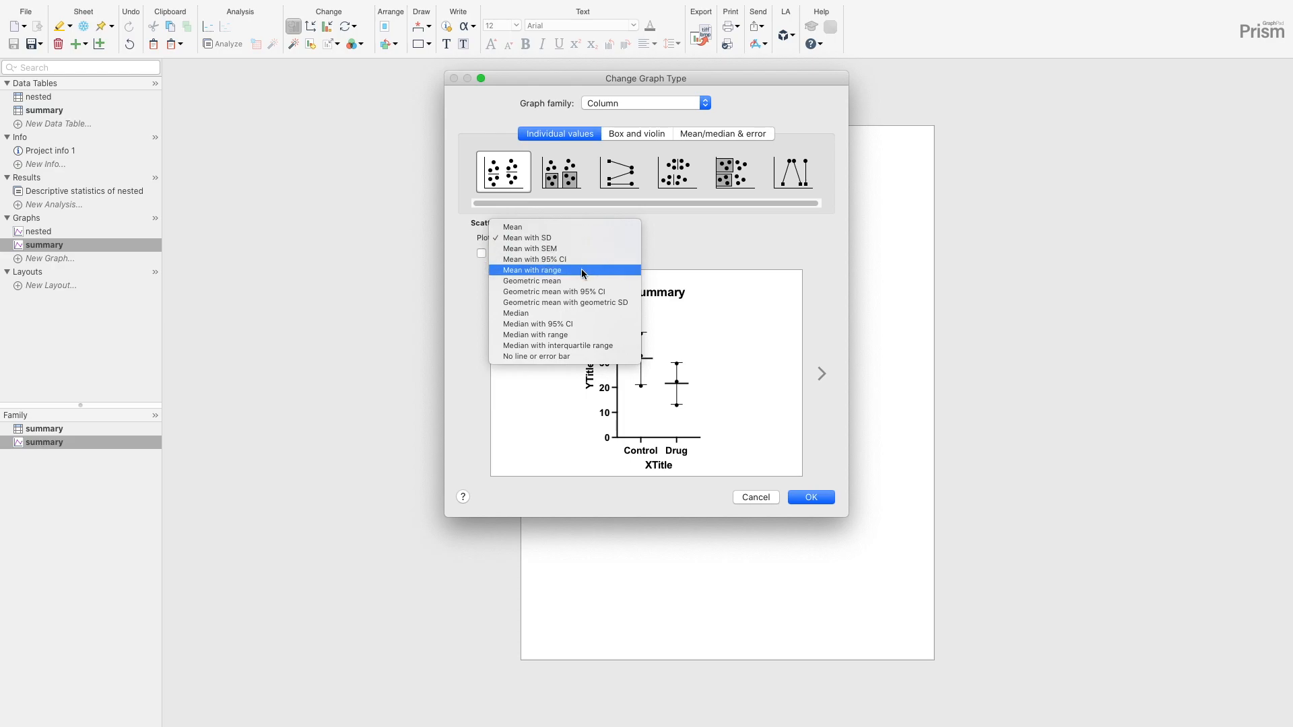
{"action": "left_click", "coordinate": [580, 269]}
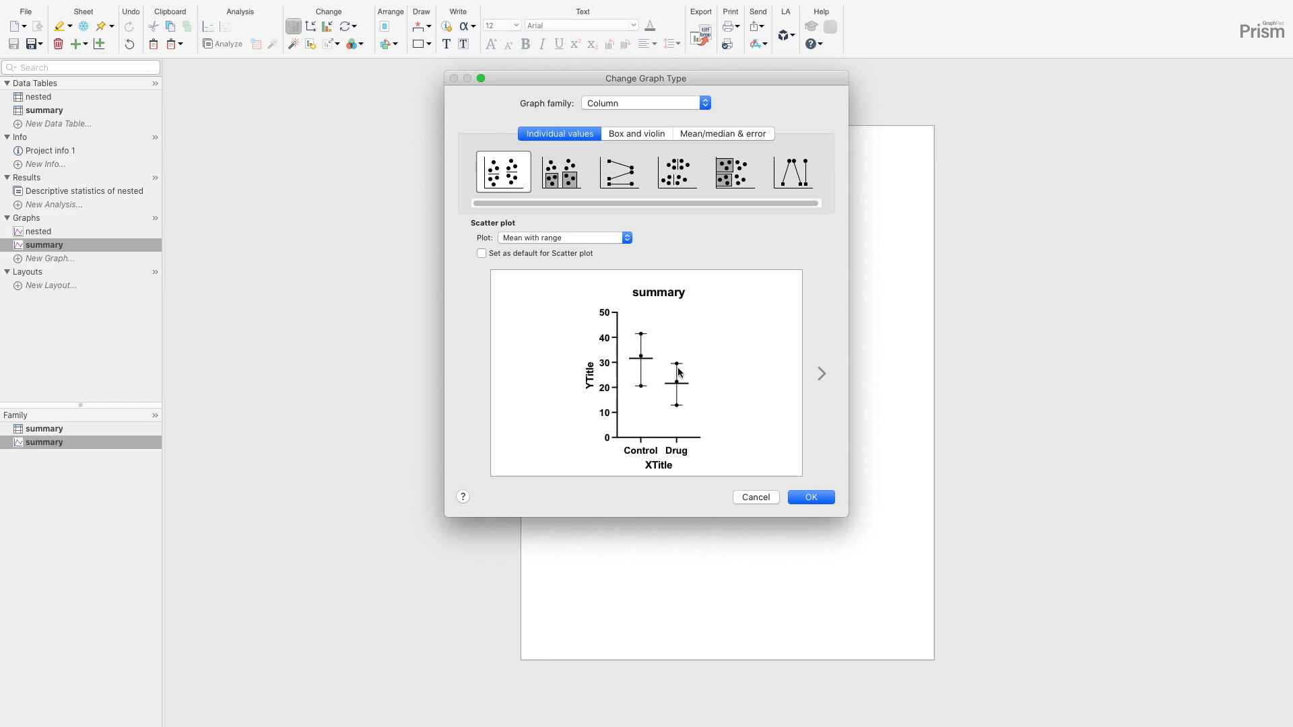
- Set the summary scatter plot to the mean without error bars and apply the graph type
{"action": "left_click", "coordinate": [576, 236]}
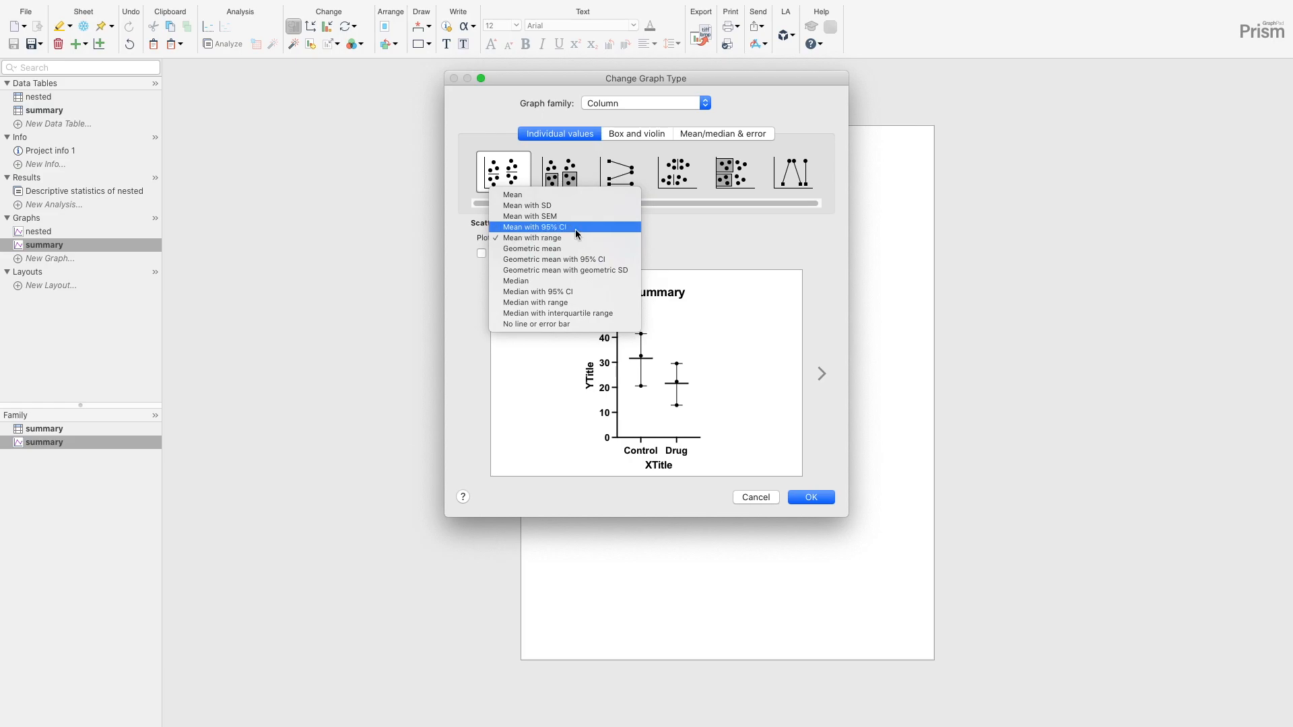
{"action": "left_click", "coordinate": [568, 194]}
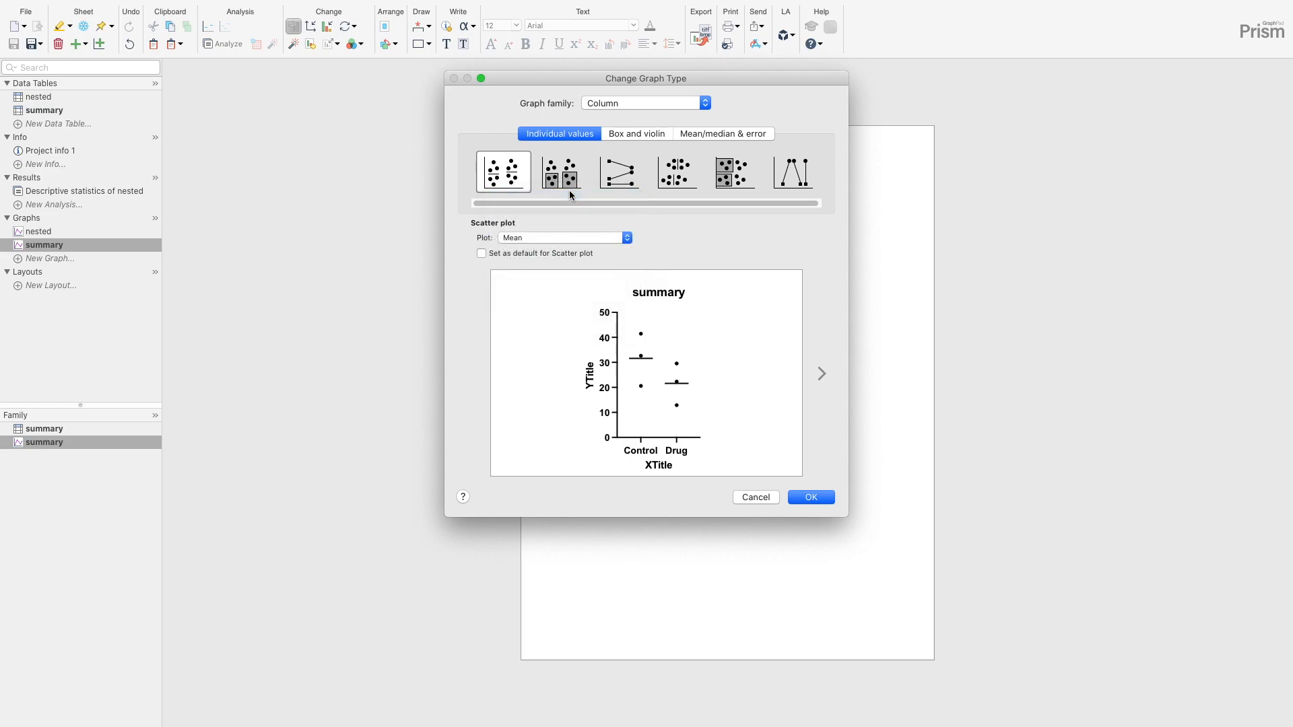
{"action": "left_click", "coordinate": [811, 497]}
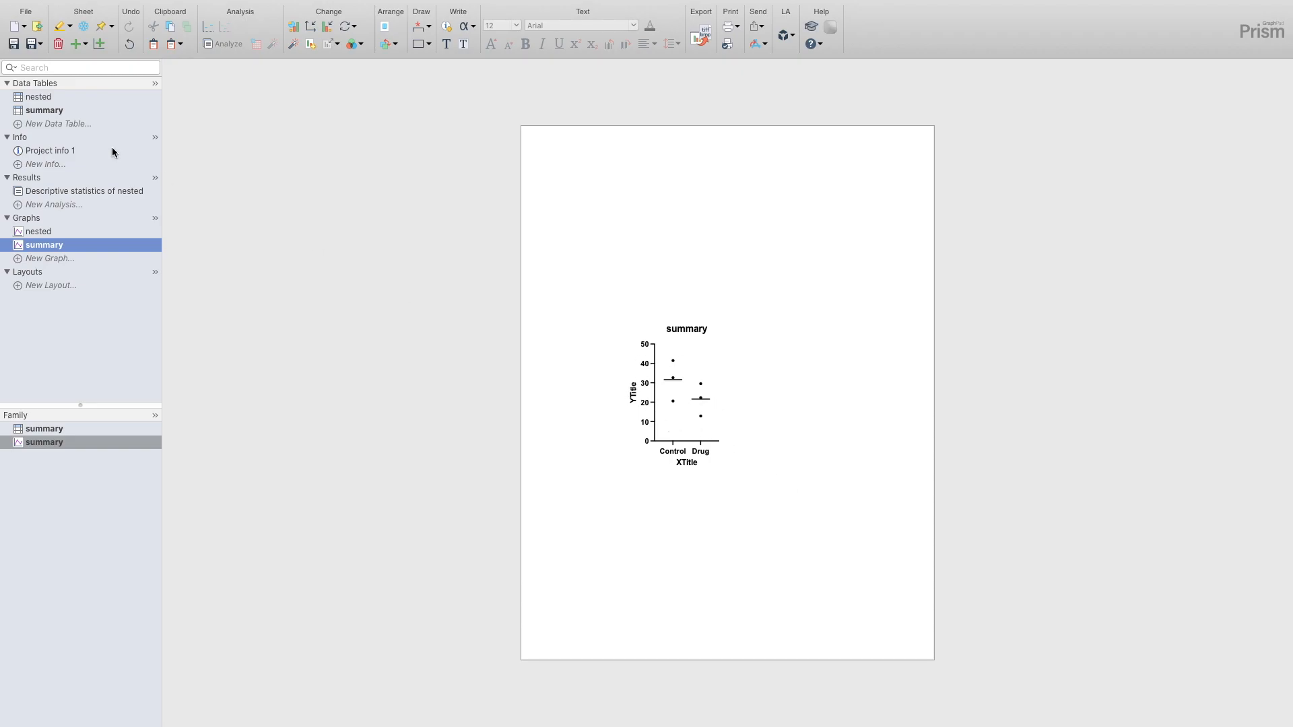
- Create a new Column data table for replicate values stacked into columns and rename it combined beeswarm
{"action": "left_click", "coordinate": [57, 124]}
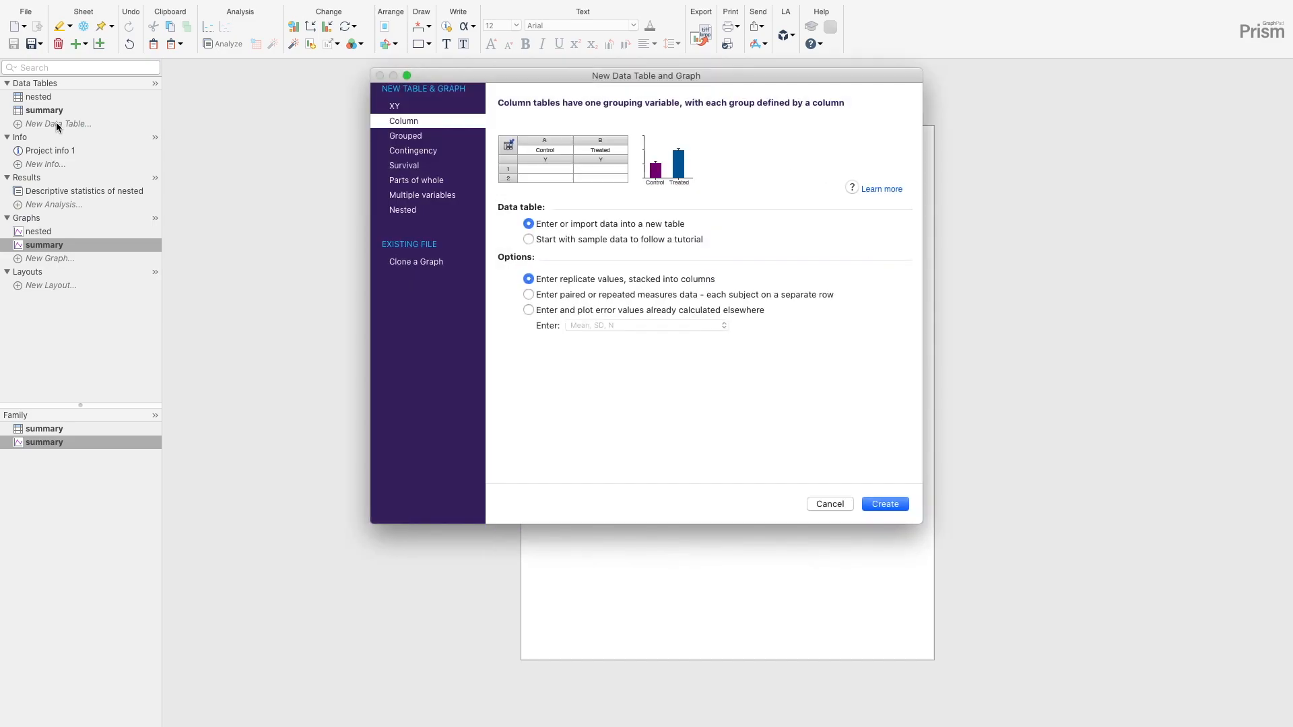
{"action": "left_click", "coordinate": [892, 502]}
{"action": "left_click", "coordinate": [35, 123]}
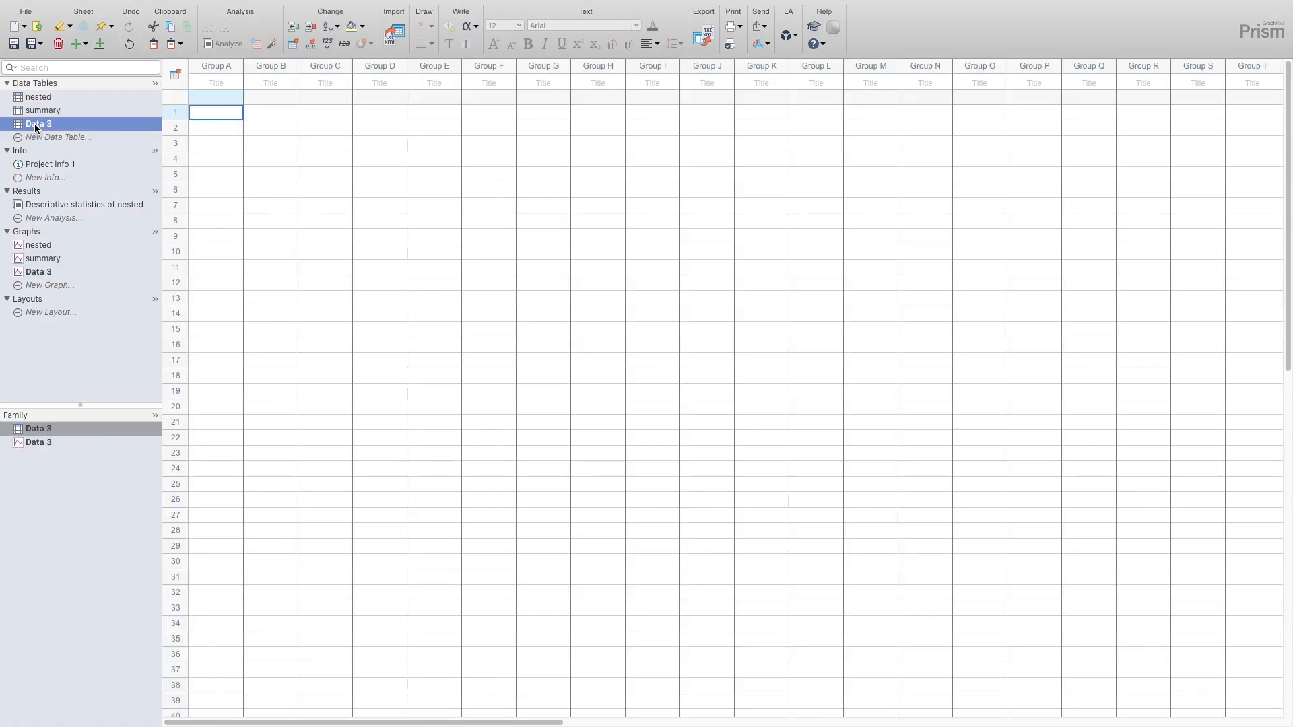
{"action": "right_click", "coordinate": [42, 127]}
{"action": "left_click", "coordinate": [50, 144]}
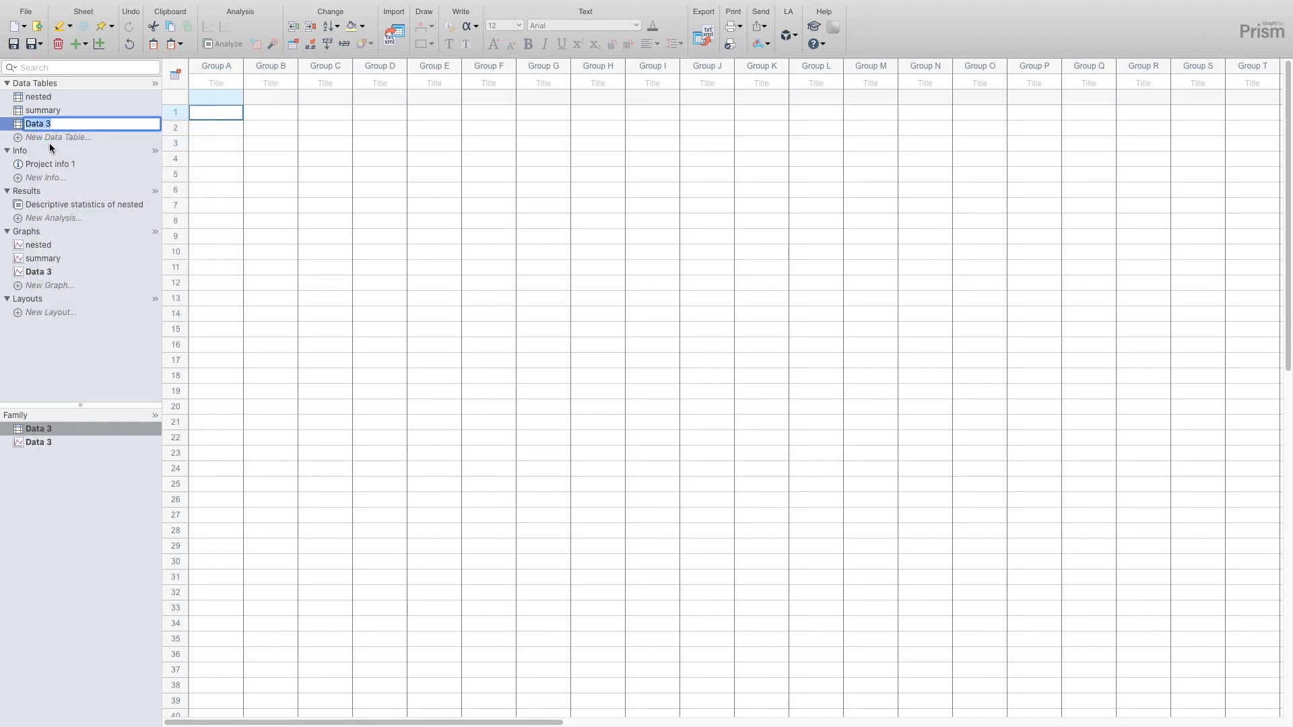
{"action": "type", "text": "combined beeswarm"}
{"action": "key", "text": "Return"}
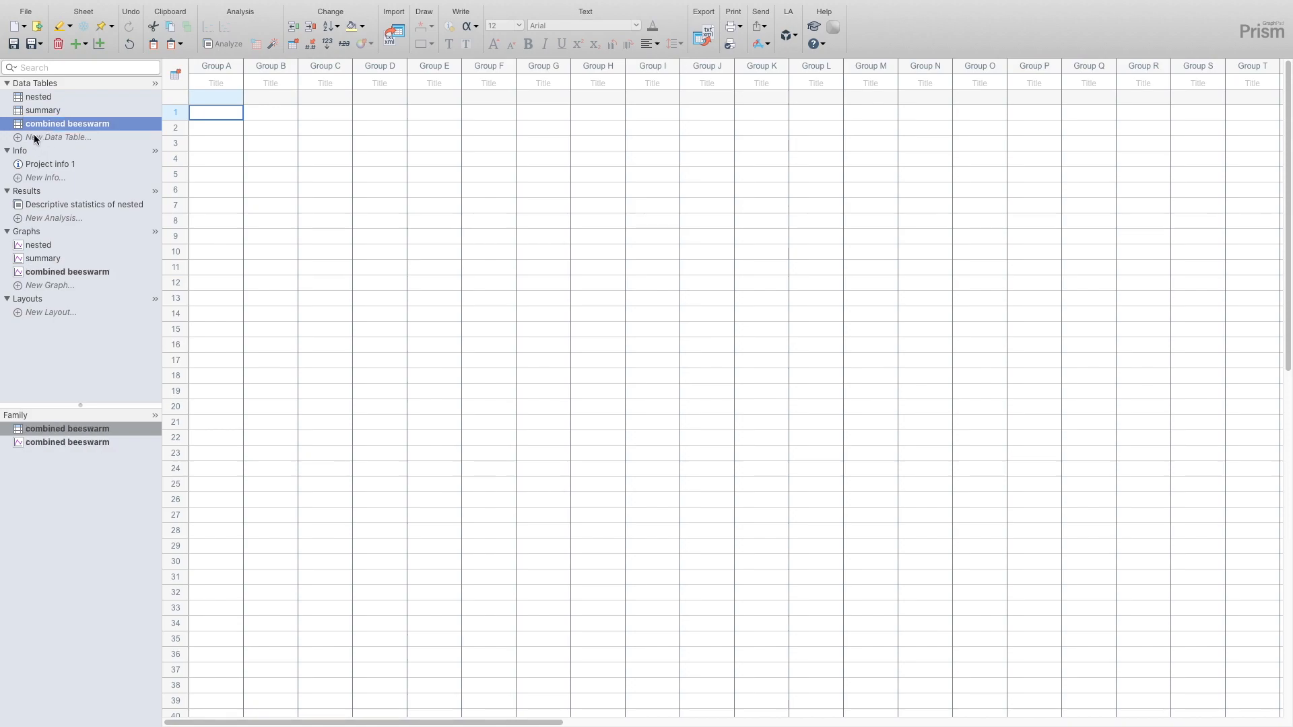
- Copy the whole Control group from the nested table and paste it into the combined beeswarm table starting at Group A
{"action": "left_click", "coordinate": [42, 97]}
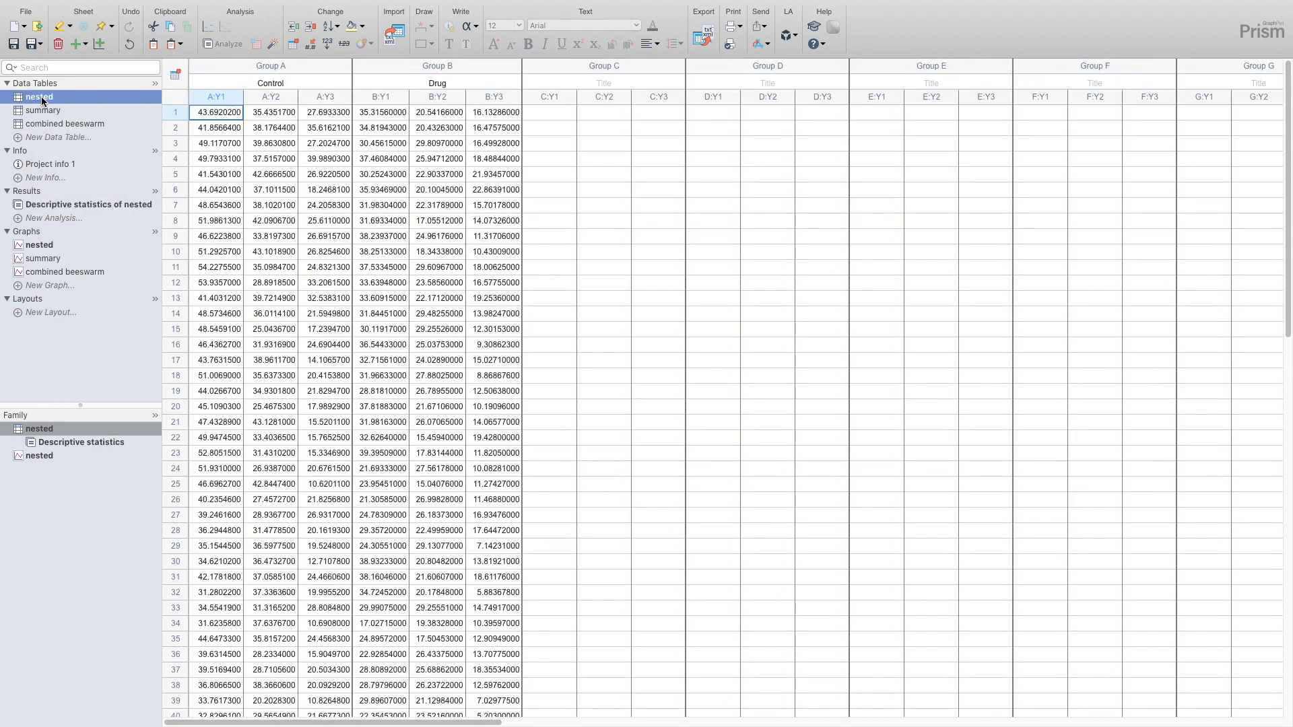
{"action": "left_click", "coordinate": [278, 65]}
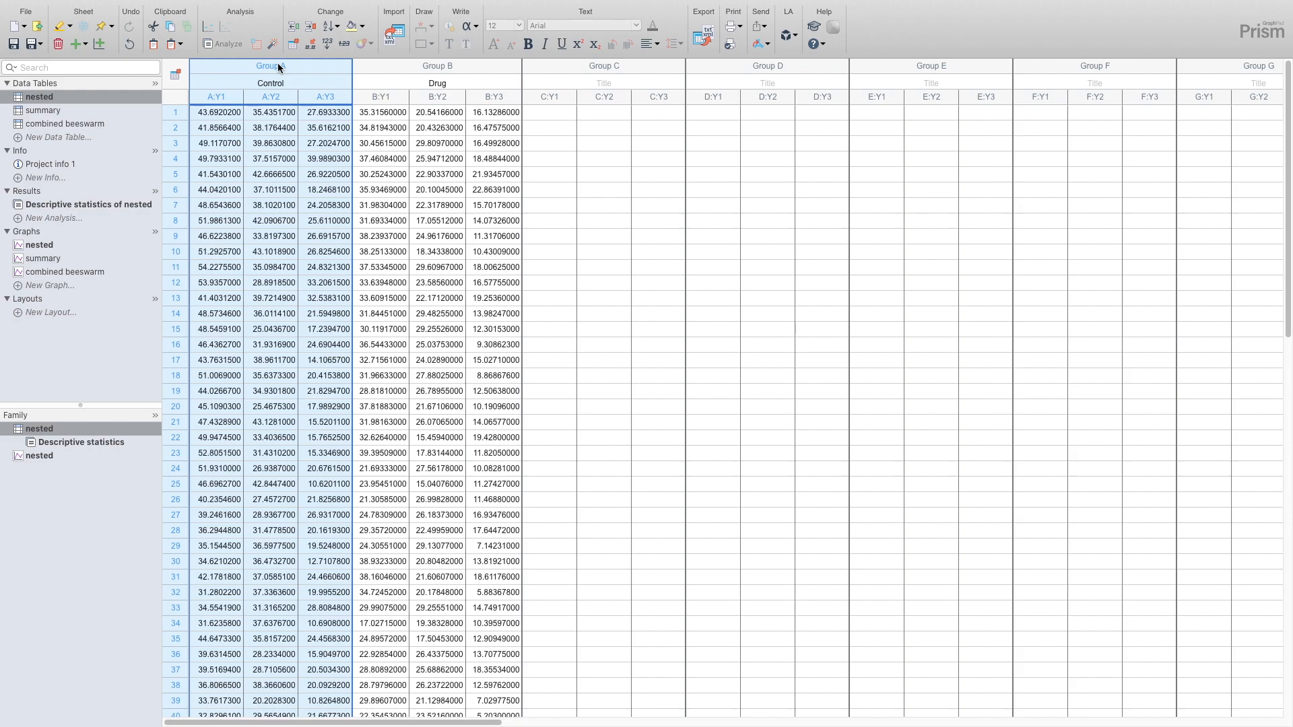
{"action": "left_click", "coordinate": [59, 124]}
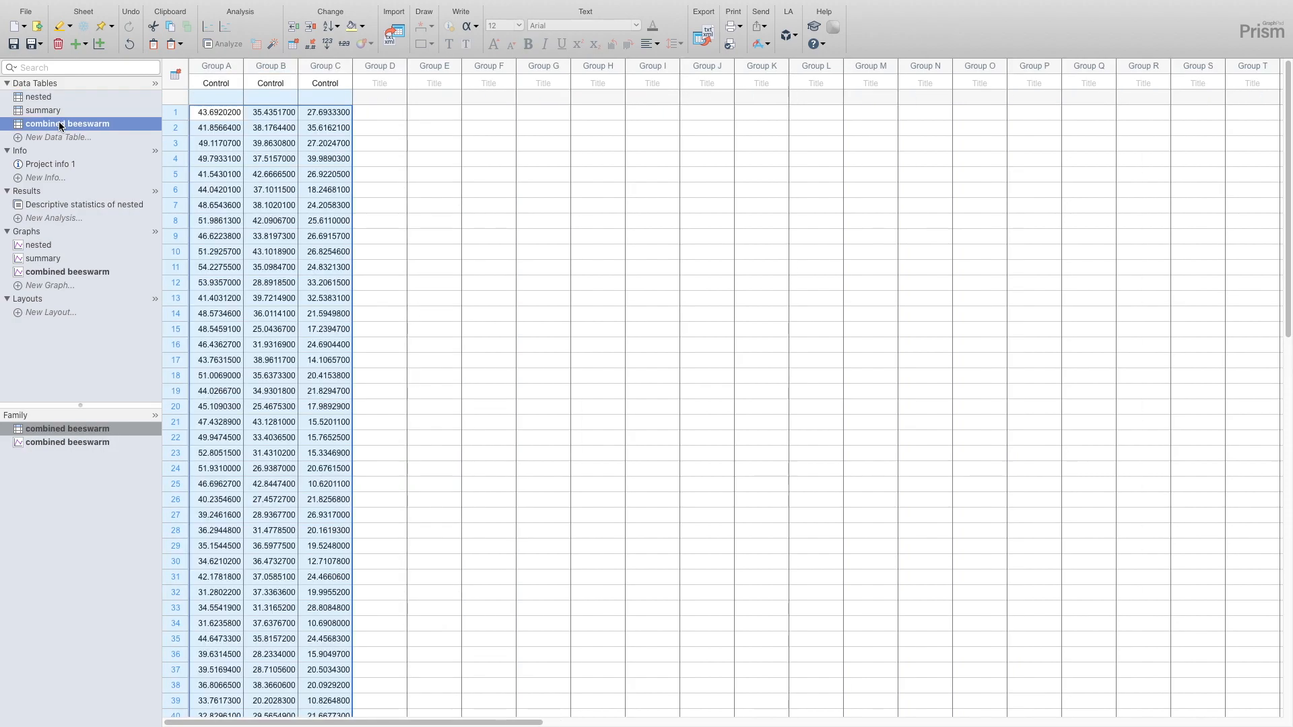
- Copy all 50 Group B values of the combined beeswarm table and paste them into Group A starting at row 52
{"action": "double_click", "coordinate": [277, 113]}
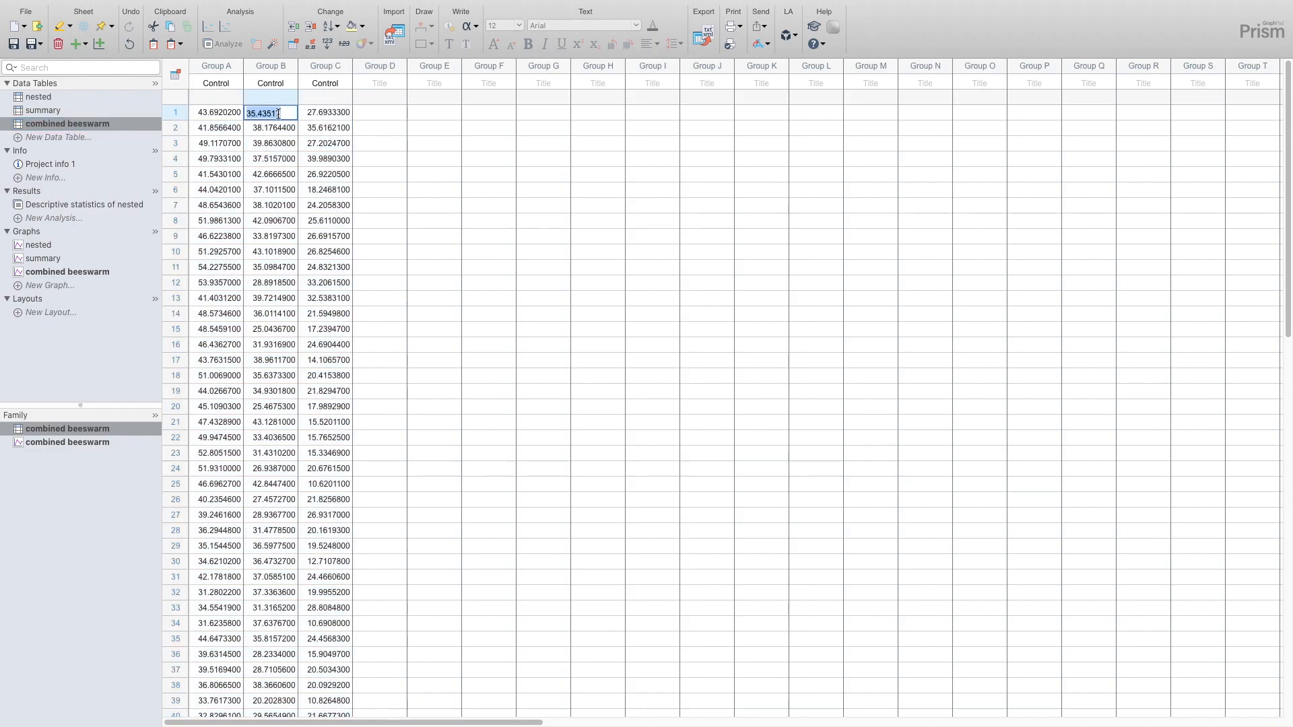
{"action": "scroll", "coordinate": [277, 114], "scroll_direction": "down", "scroll_amount": 10}
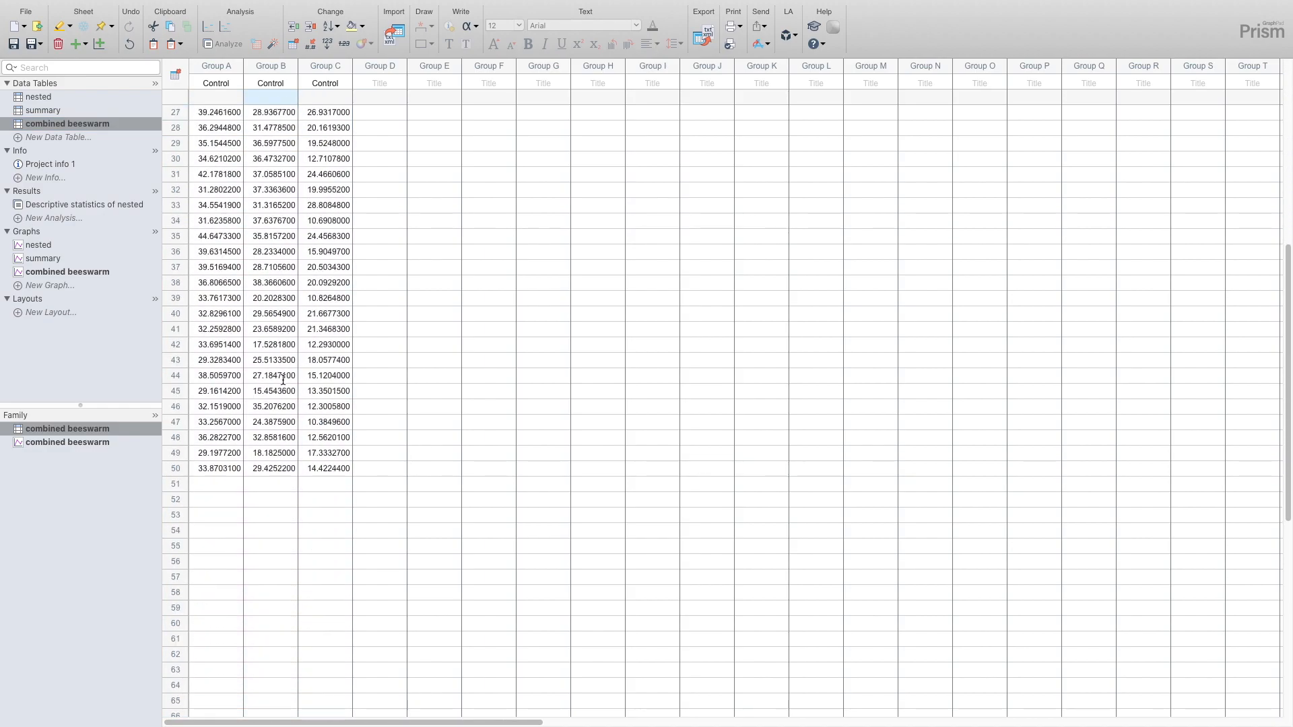
{"action": "left_click", "coordinate": [283, 466], "text": "shift"}
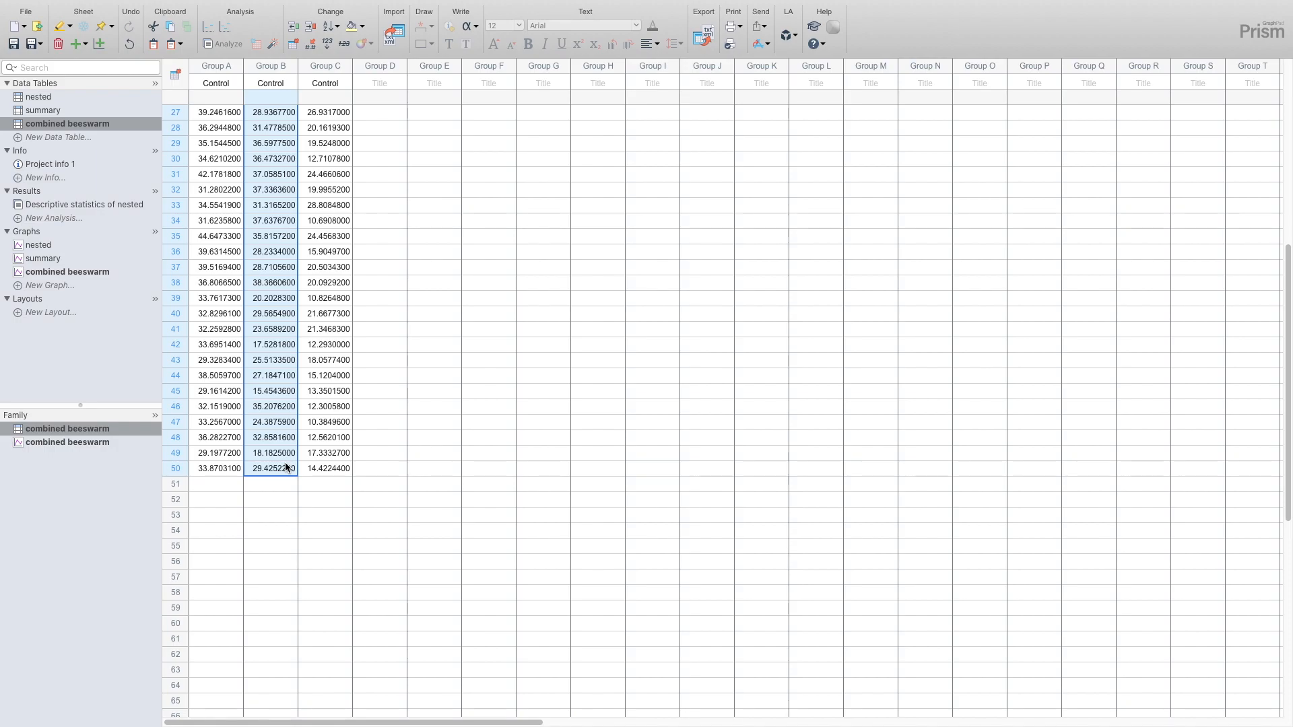
{"action": "left_click", "coordinate": [228, 493]}
{"action": "key", "text": "ctrl+v"}
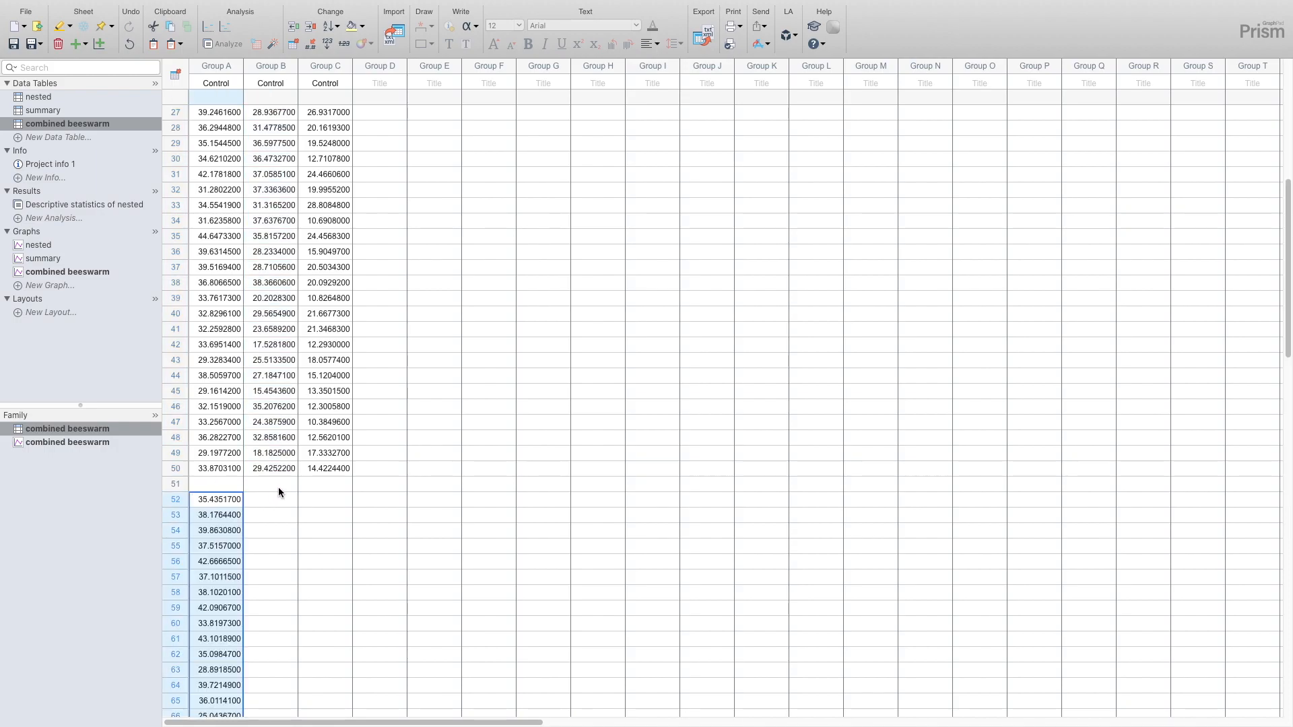
- Copy all 50 Group C values and paste them into Group A below the values already stacked there
{"action": "left_click", "coordinate": [315, 471]}
{"action": "scroll", "coordinate": [316, 471], "scroll_direction": "up", "scroll_amount": 9}
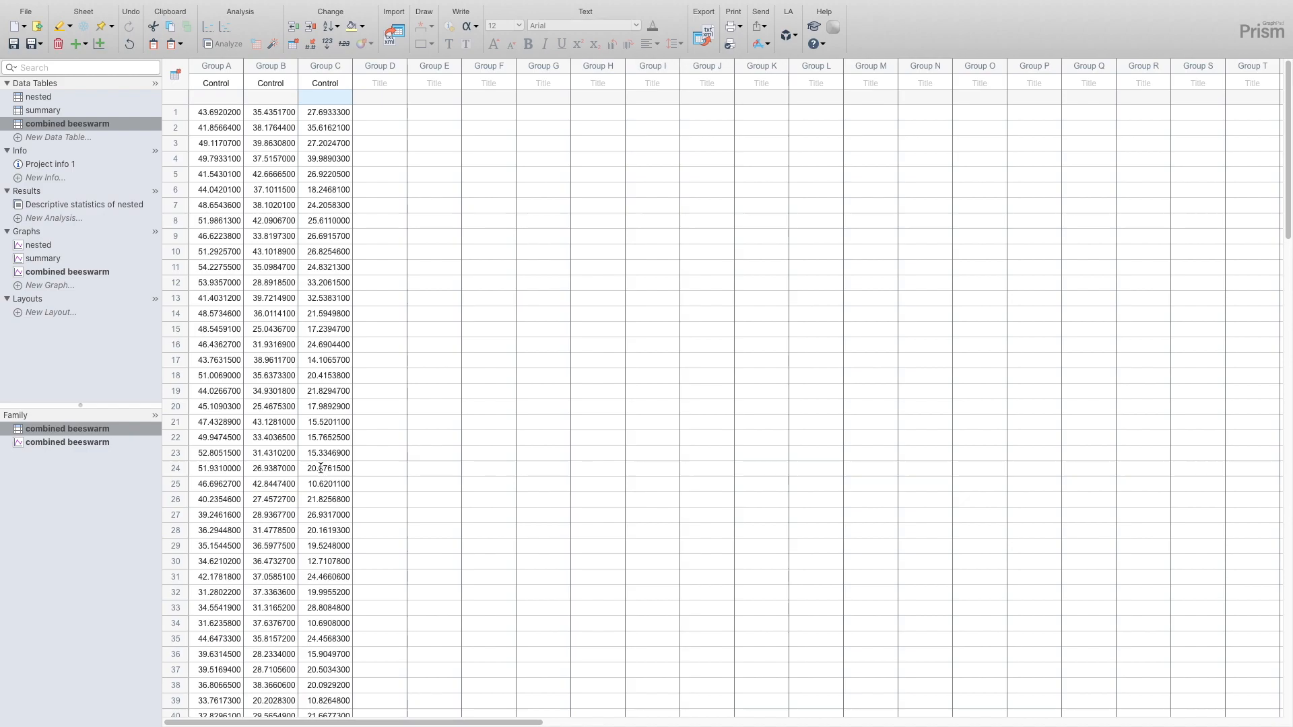
{"action": "left_click", "coordinate": [322, 112], "text": "shift"}
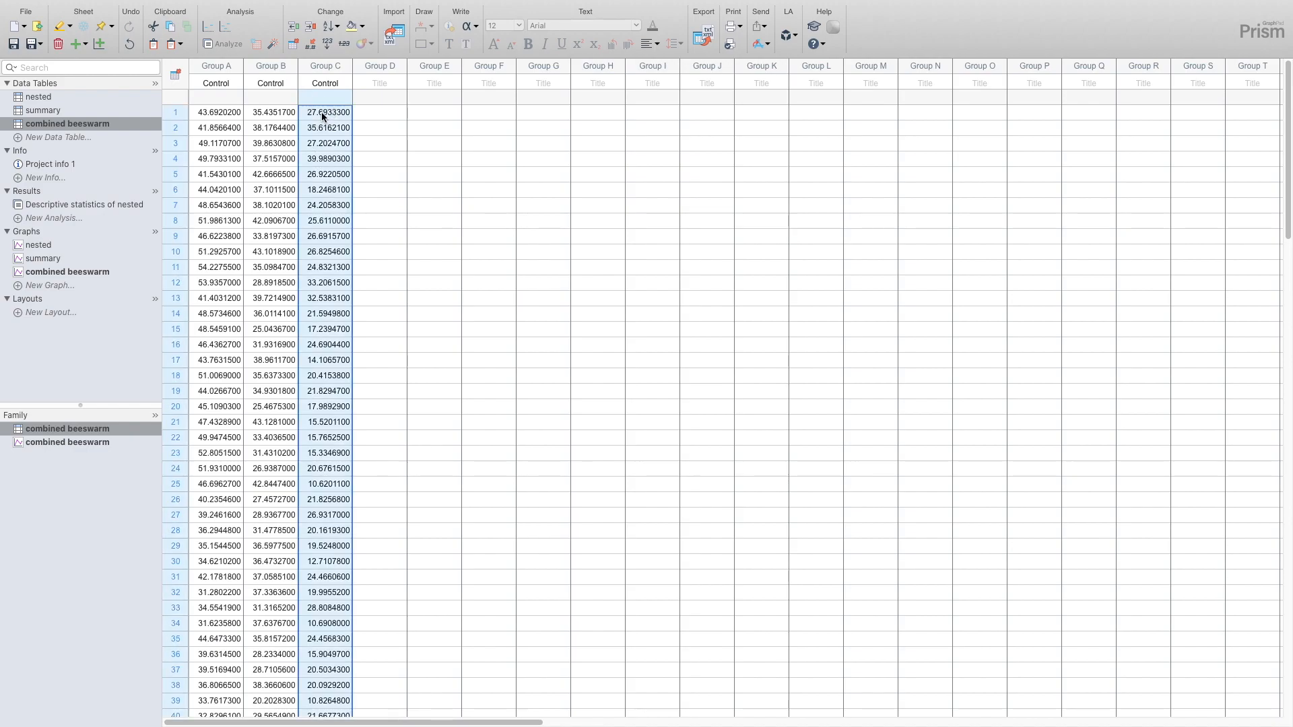
{"action": "key", "text": "ctrl+x"}
{"action": "scroll", "coordinate": [285, 285], "scroll_direction": "down", "scroll_amount": 15}
{"action": "left_click", "coordinate": [223, 342]}
{"action": "key", "text": "ctrl+v"}
- Clear the values and titles of Groups B and C in the combined beeswarm table
{"action": "scroll", "coordinate": [223, 342], "scroll_direction": "up", "scroll_amount": 15}
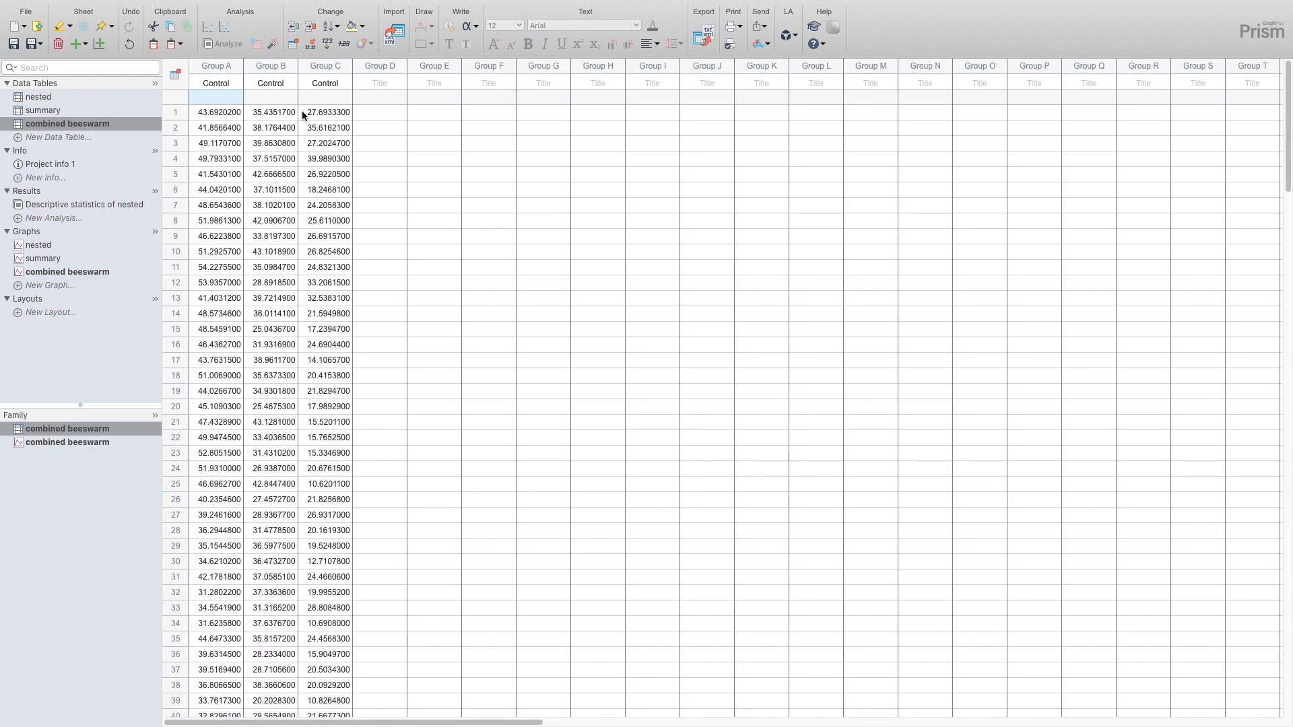
{"action": "left_click_drag", "start_coordinate": [278, 66], "coordinate": [321, 58]}
{"action": "key", "text": "Delete"}
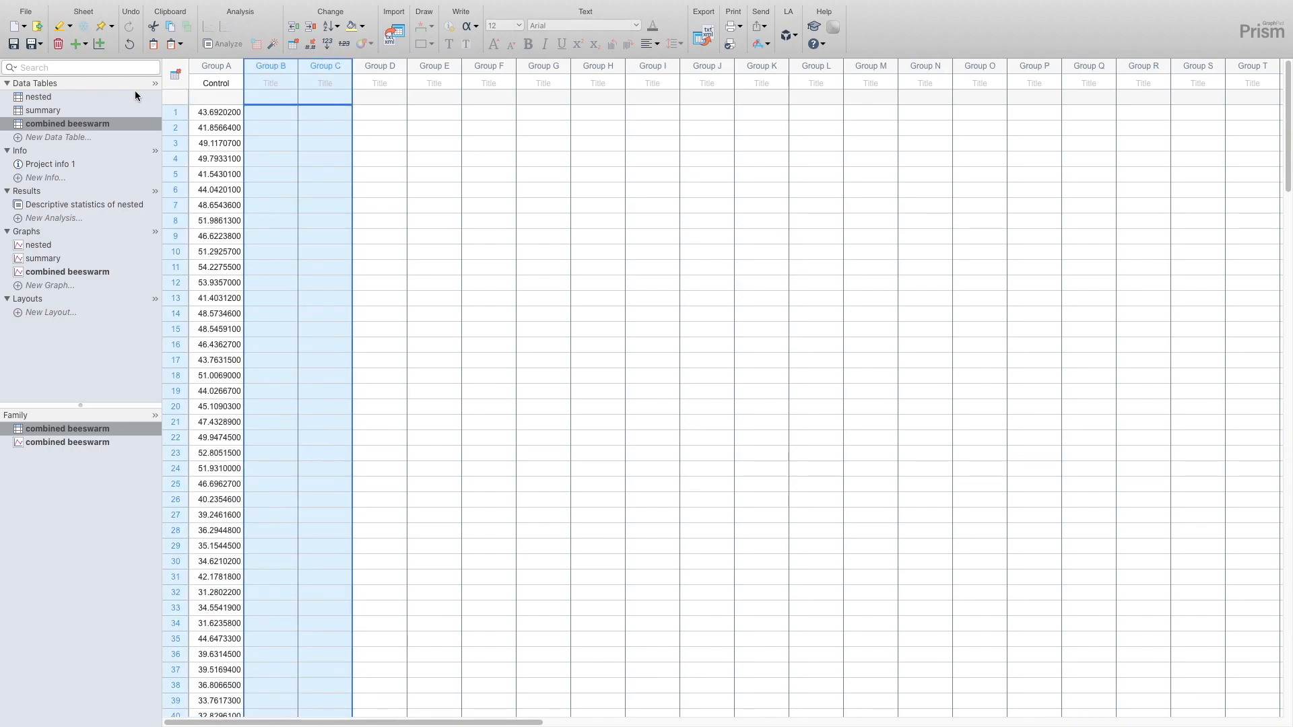
- Copy the whole Drug group from the nested table and paste it into the combined beeswarm table starting at Group B
{"action": "left_click", "coordinate": [46, 96]}
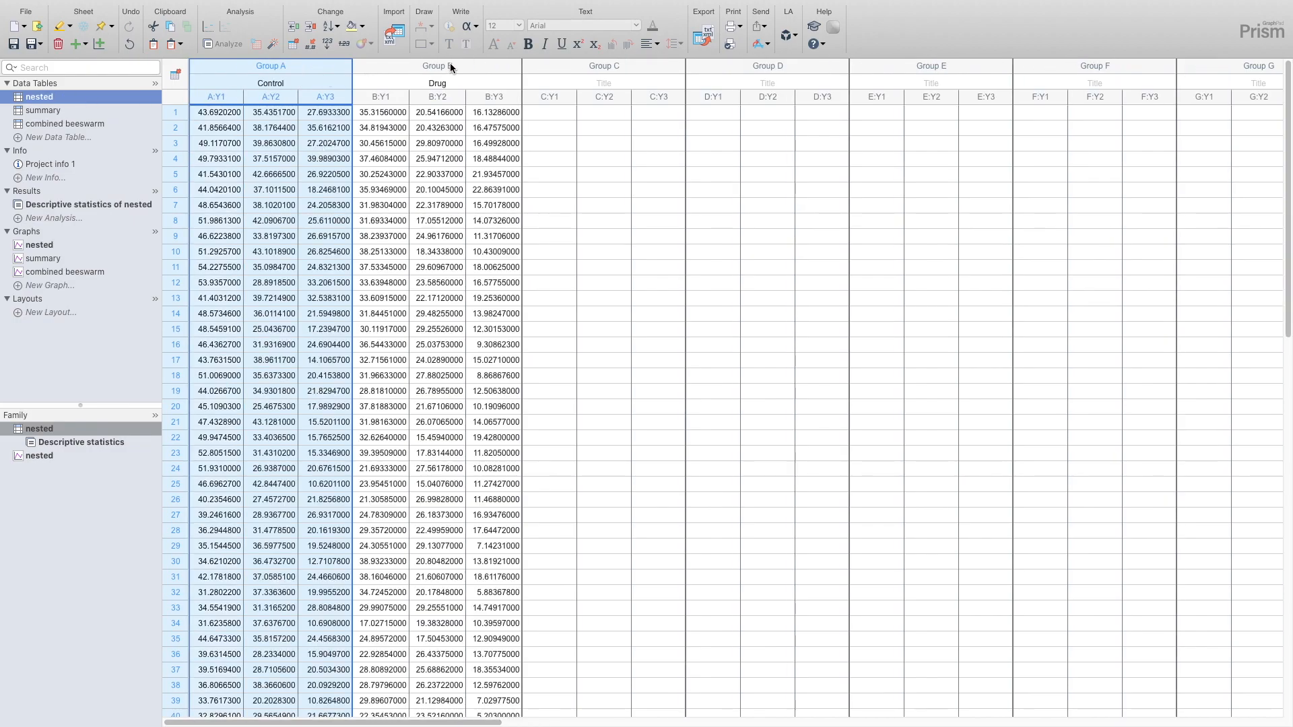
{"action": "left_click", "coordinate": [449, 65]}
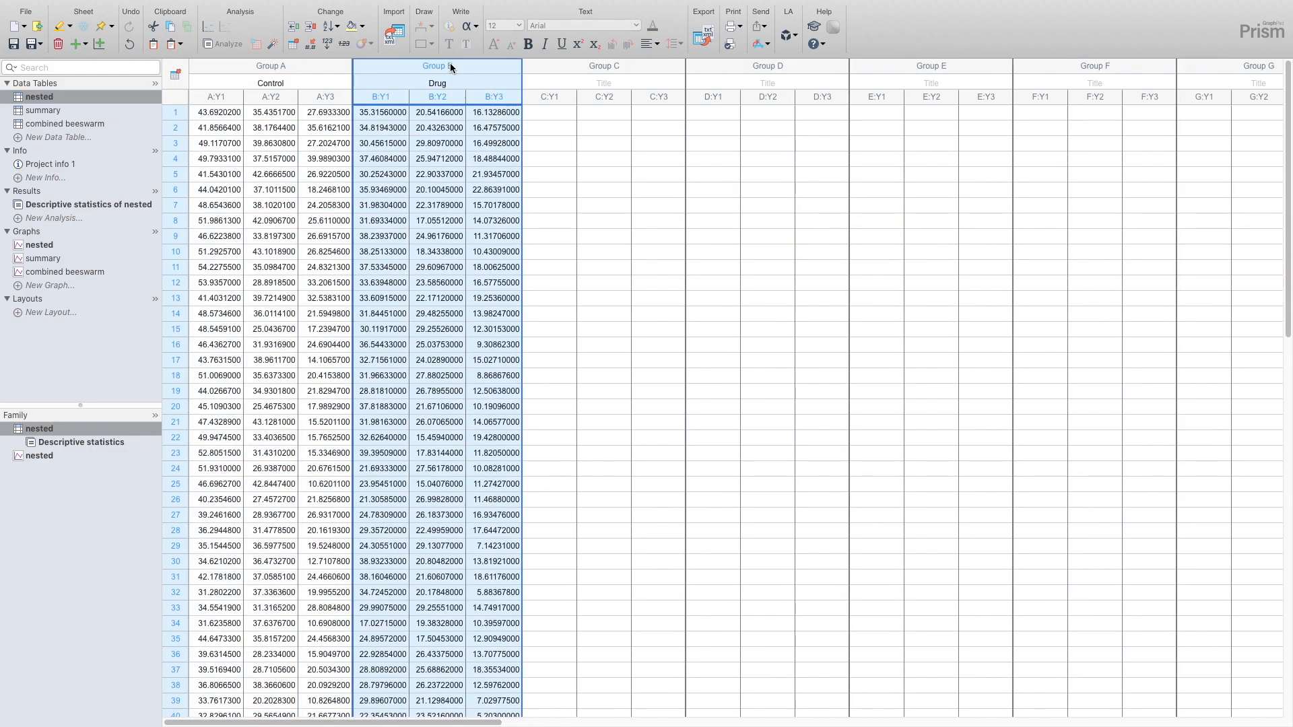
{"action": "left_click", "coordinate": [48, 125]}
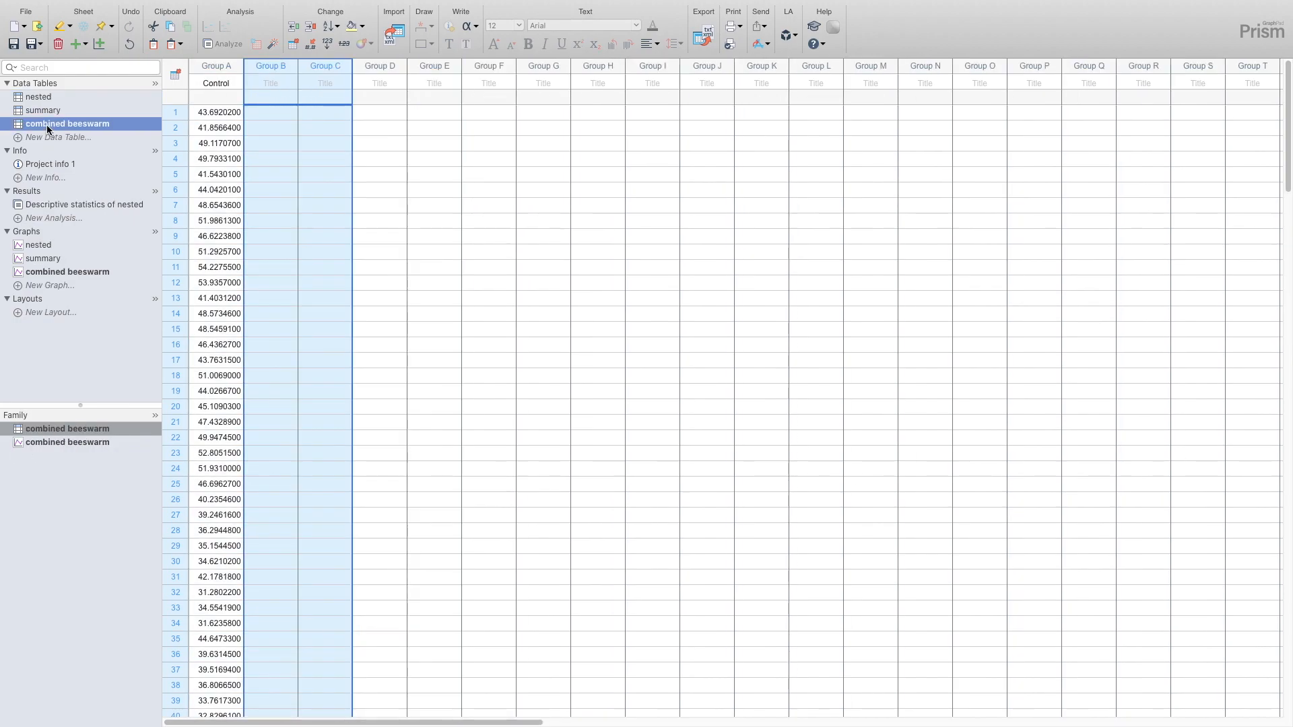
{"action": "key", "text": "super+v"}
- Cut all 50 Group C values of the combined beeswarm table and paste them into Group B starting at row 52
{"action": "left_click", "coordinate": [318, 111]}
{"action": "scroll", "coordinate": [319, 124], "scroll_direction": "down", "scroll_amount": 10}
{"action": "left_click", "coordinate": [332, 422], "text": "shift"}
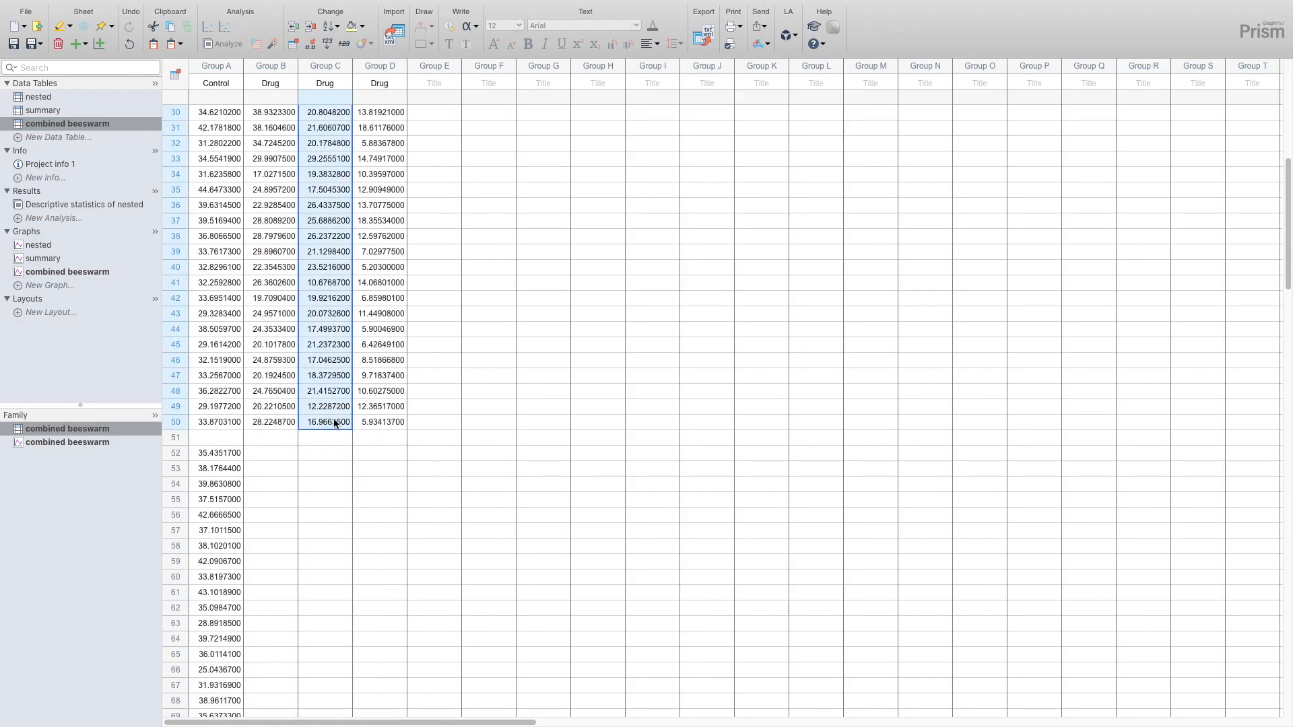
{"action": "key", "text": "super+x"}
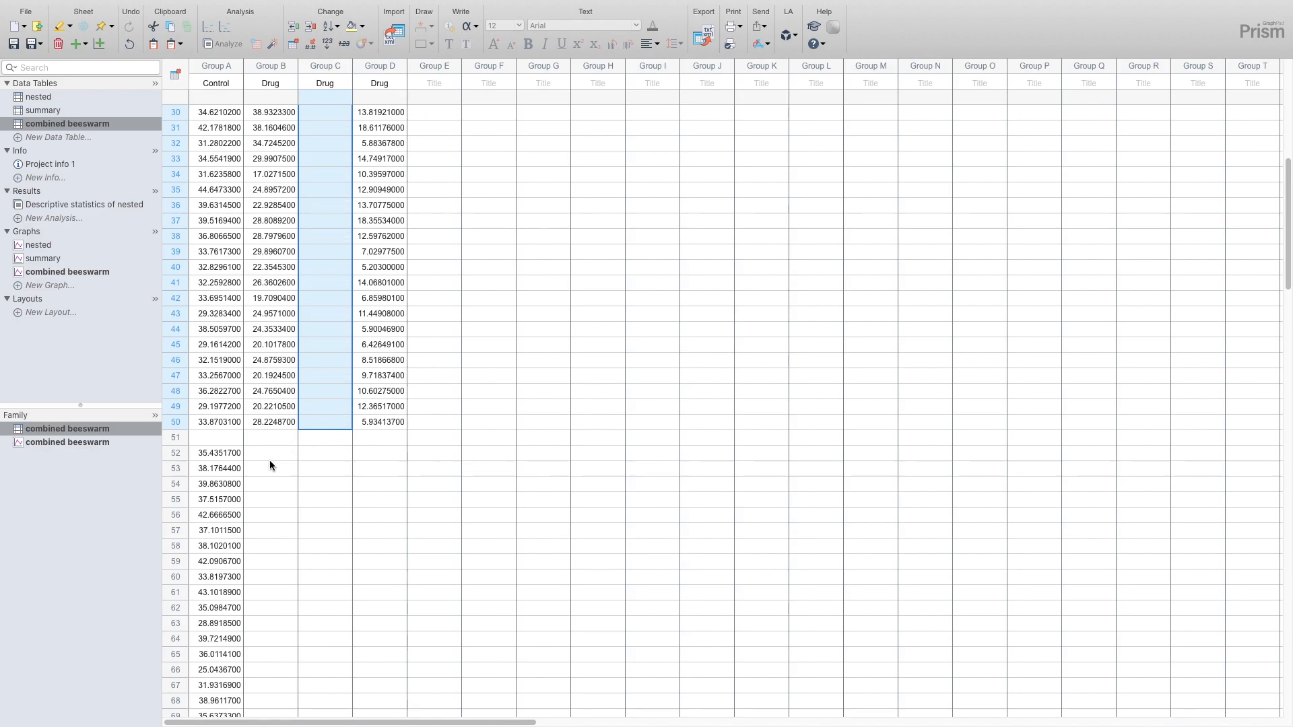
{"action": "left_click", "coordinate": [271, 455]}
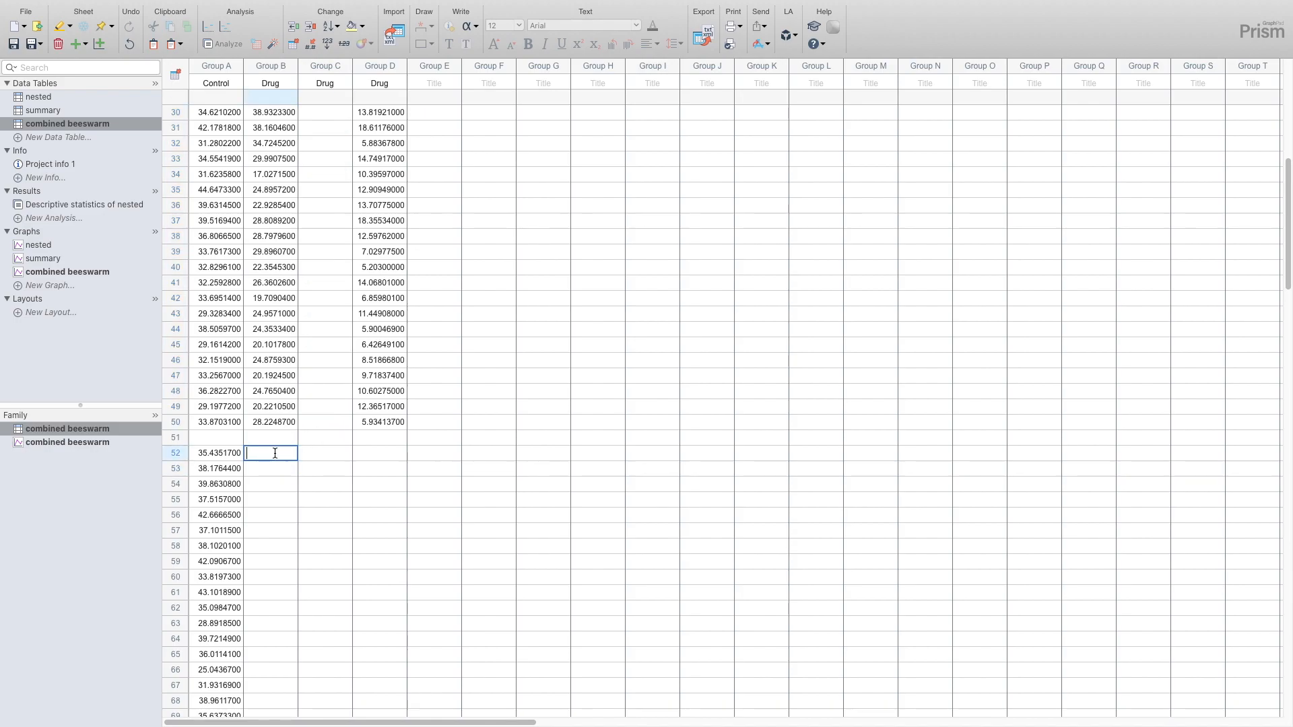
{"action": "key", "text": "super+v"}
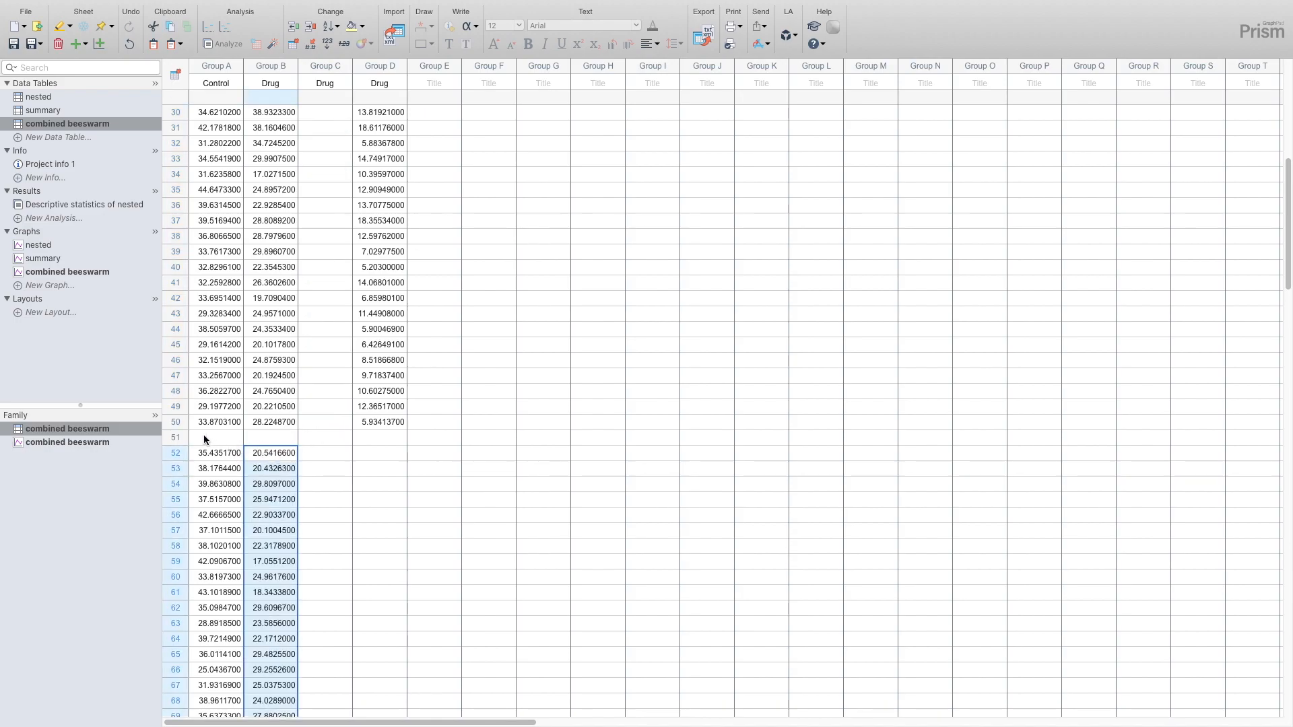
- Move all 50 Group D values into Group B starting at row 103, and clear the leftover titles of Groups C and D
{"action": "left_click", "coordinate": [379, 421]}
{"action": "scroll", "coordinate": [380, 404], "scroll_direction": "up", "scroll_amount": 10}
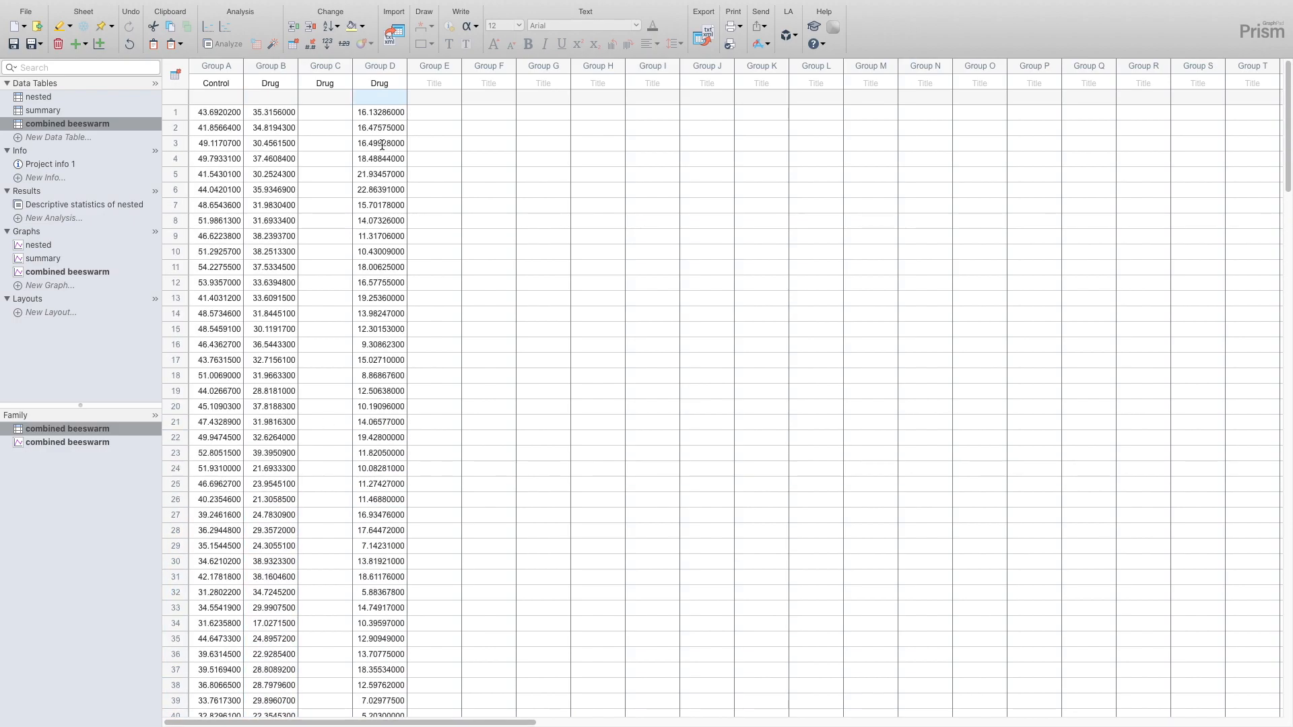
{"action": "left_click", "coordinate": [377, 113], "text": "shift"}
{"action": "key", "text": "super+x"}
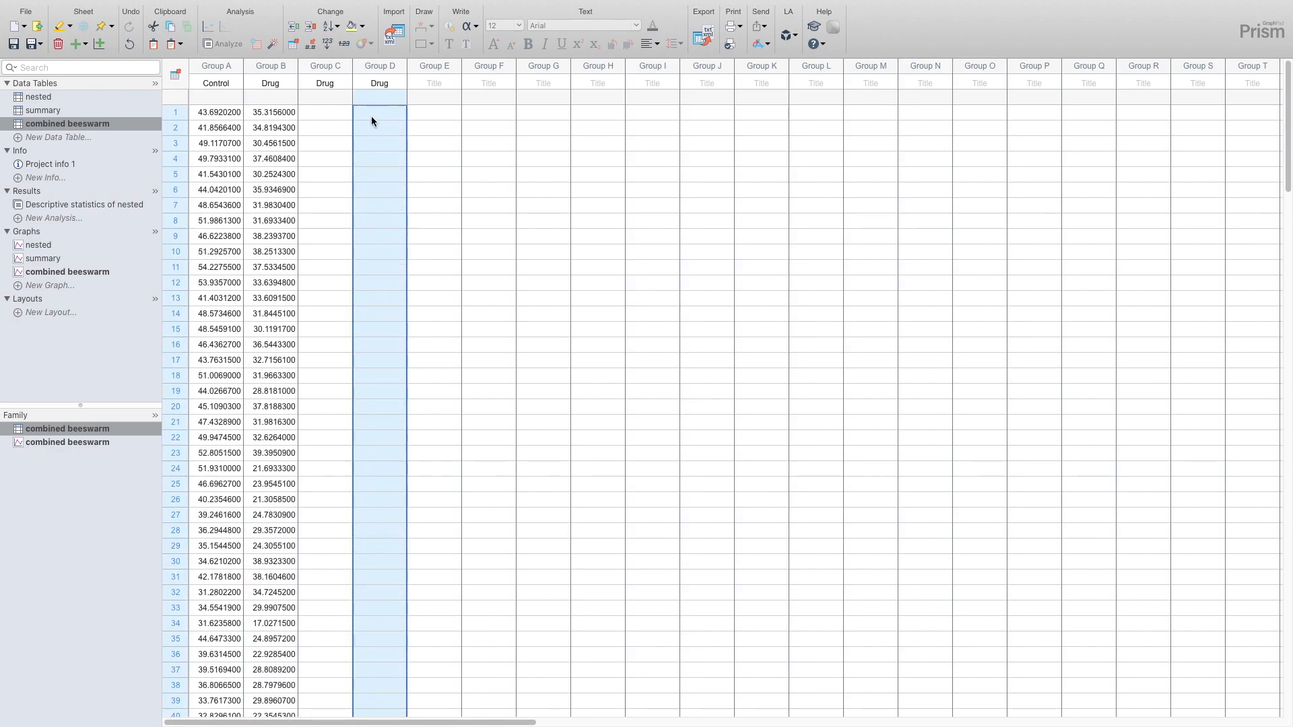
{"action": "scroll", "coordinate": [308, 233], "scroll_direction": "down", "scroll_amount": 20}
{"action": "scroll", "coordinate": [264, 503], "scroll_direction": "down", "scroll_amount": 1}
{"action": "left_click", "coordinate": [265, 499]}
{"action": "key", "text": "super+v"}
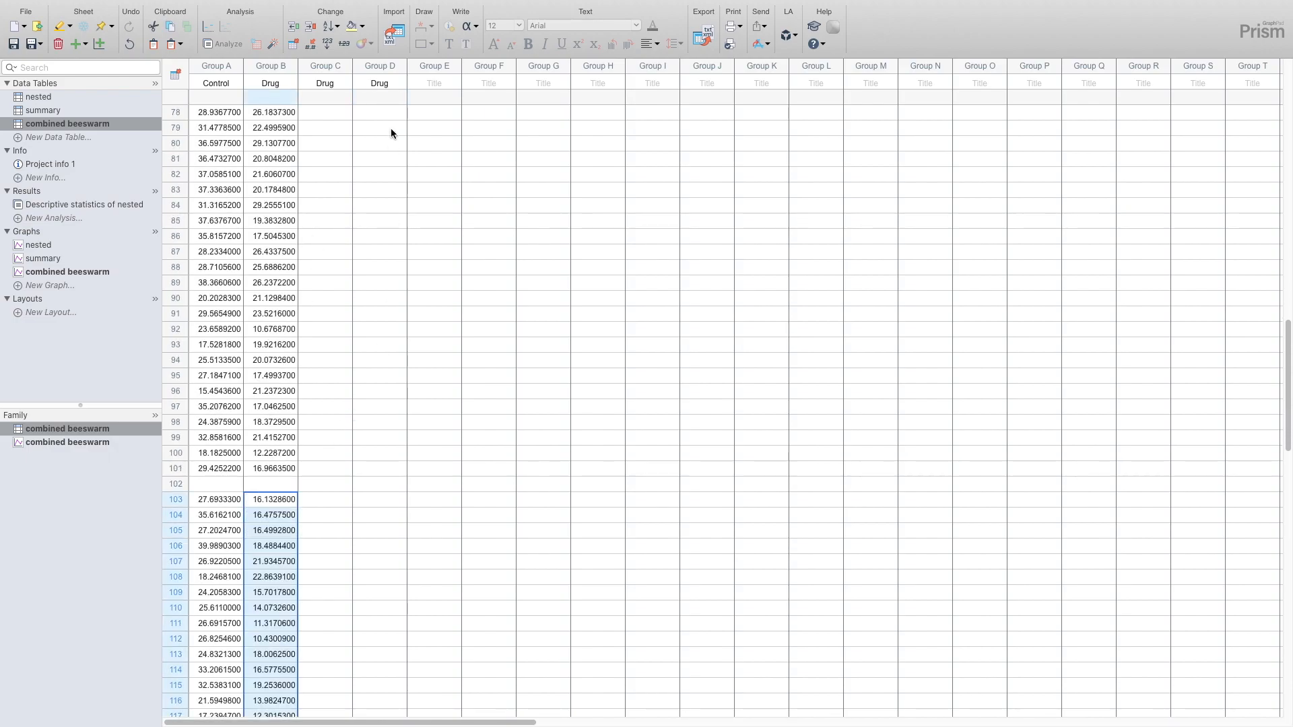
{"action": "left_click_drag", "start_coordinate": [330, 64], "coordinate": [369, 58]}
{"action": "key", "text": "Delete"}
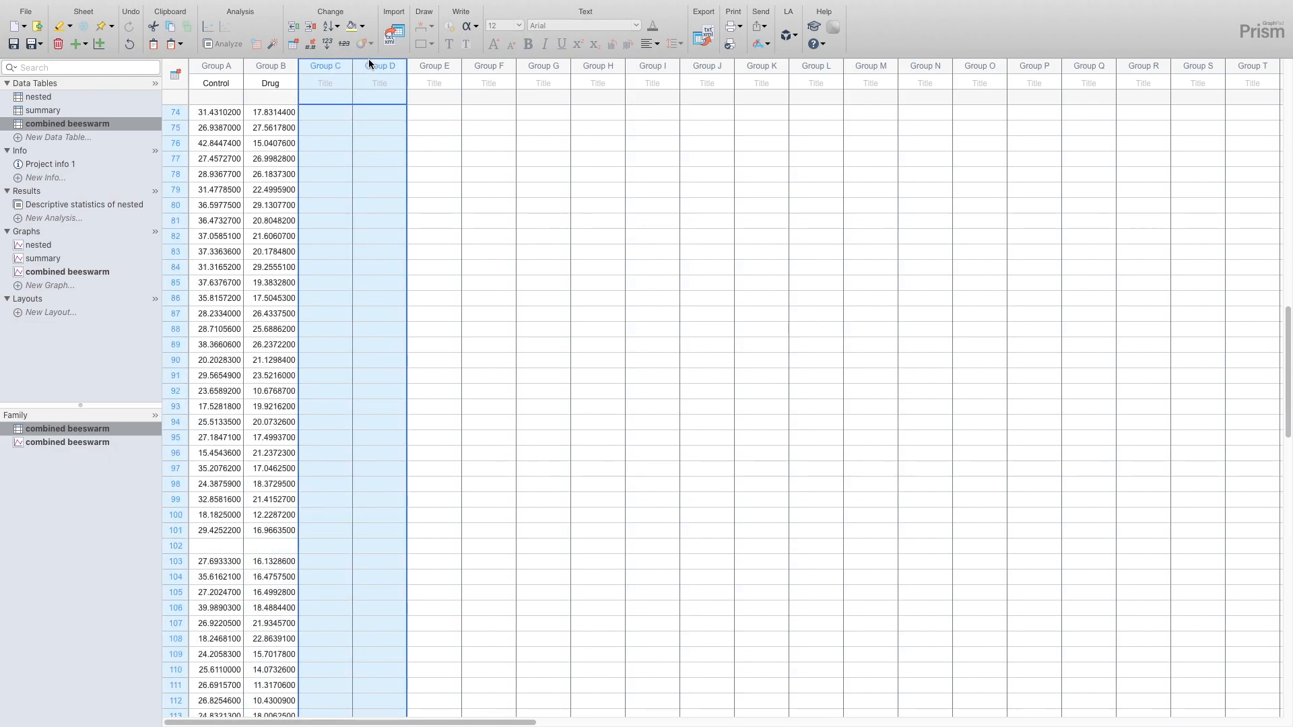
- Open the combined beeswarm graph and preview its data as a violin plot
{"action": "left_click", "coordinate": [91, 270]}
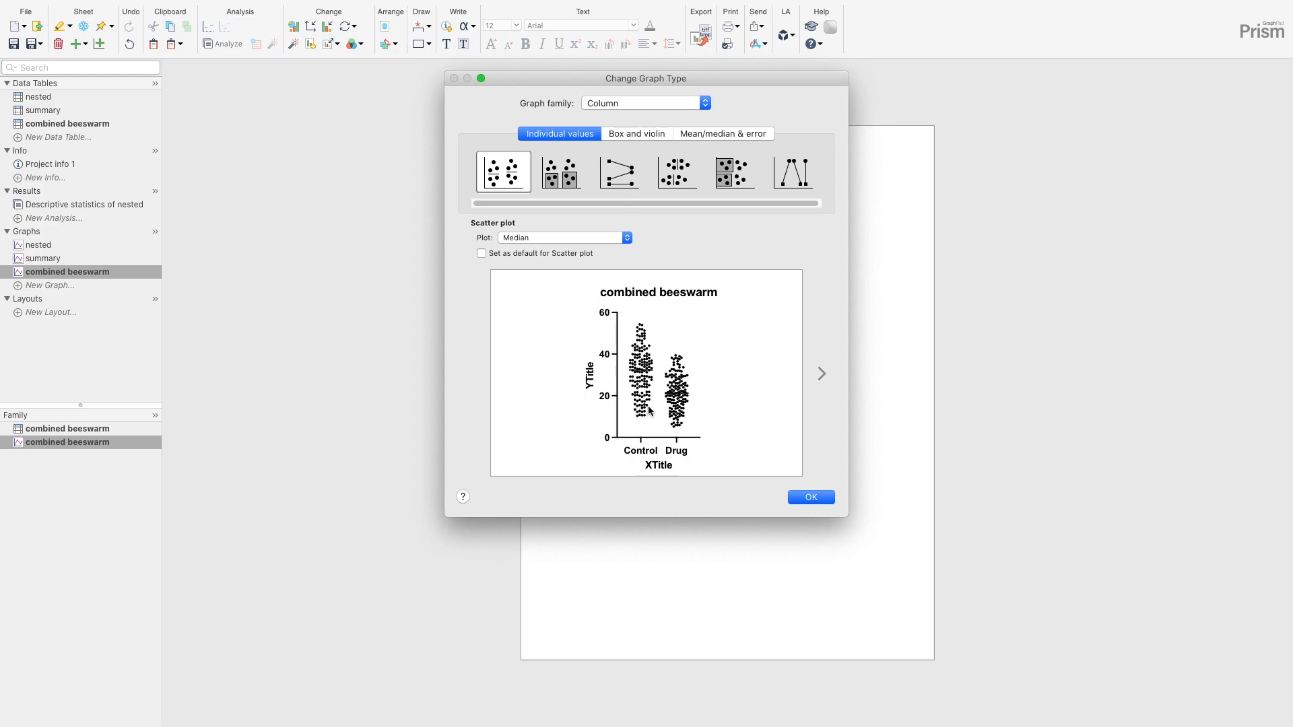
{"action": "left_click", "coordinate": [637, 134]}
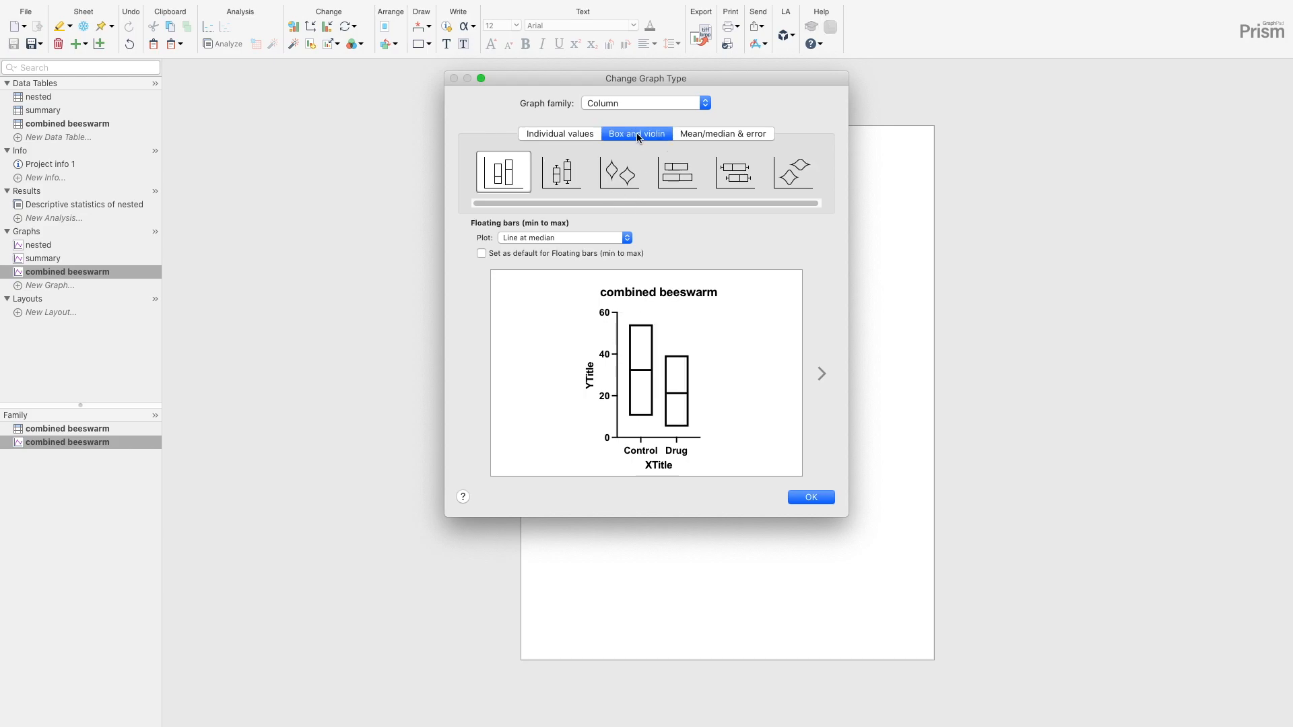
{"action": "left_click", "coordinate": [620, 173]}
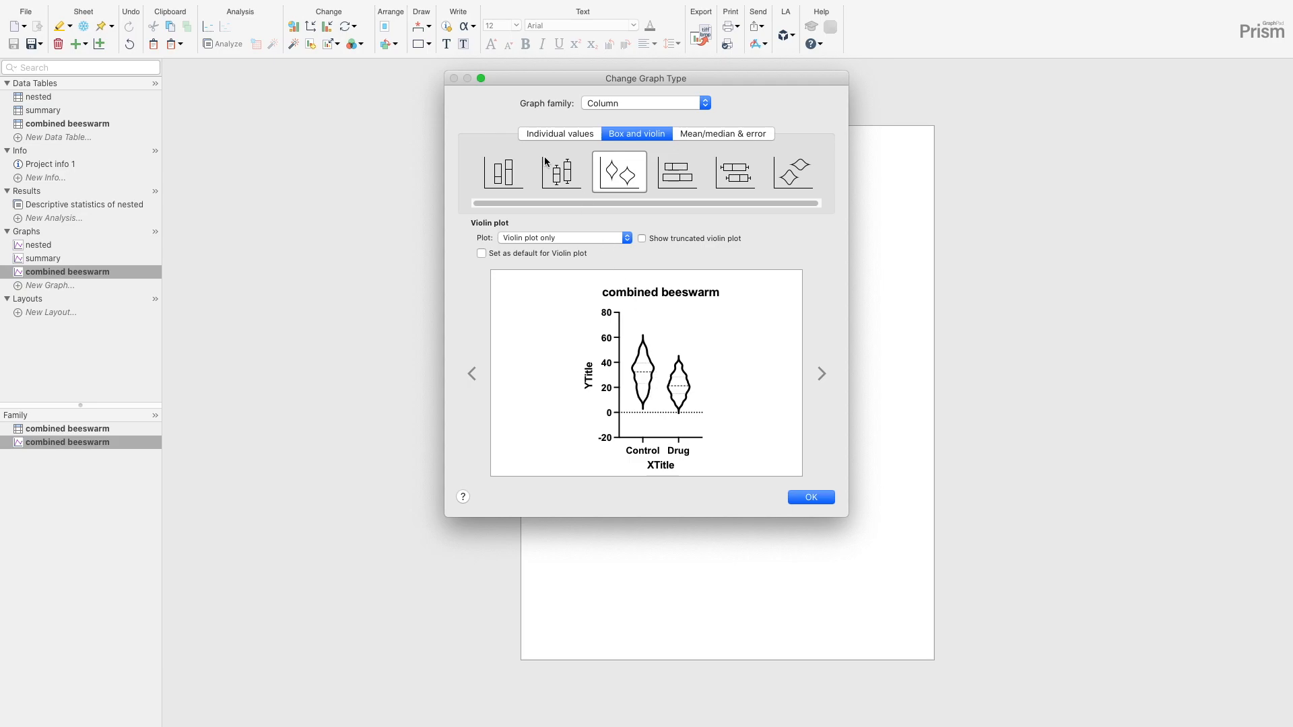
- Graph the combined beeswarm data as a scatter plot of individual values with no line or error bar
{"action": "left_click", "coordinate": [556, 135]}
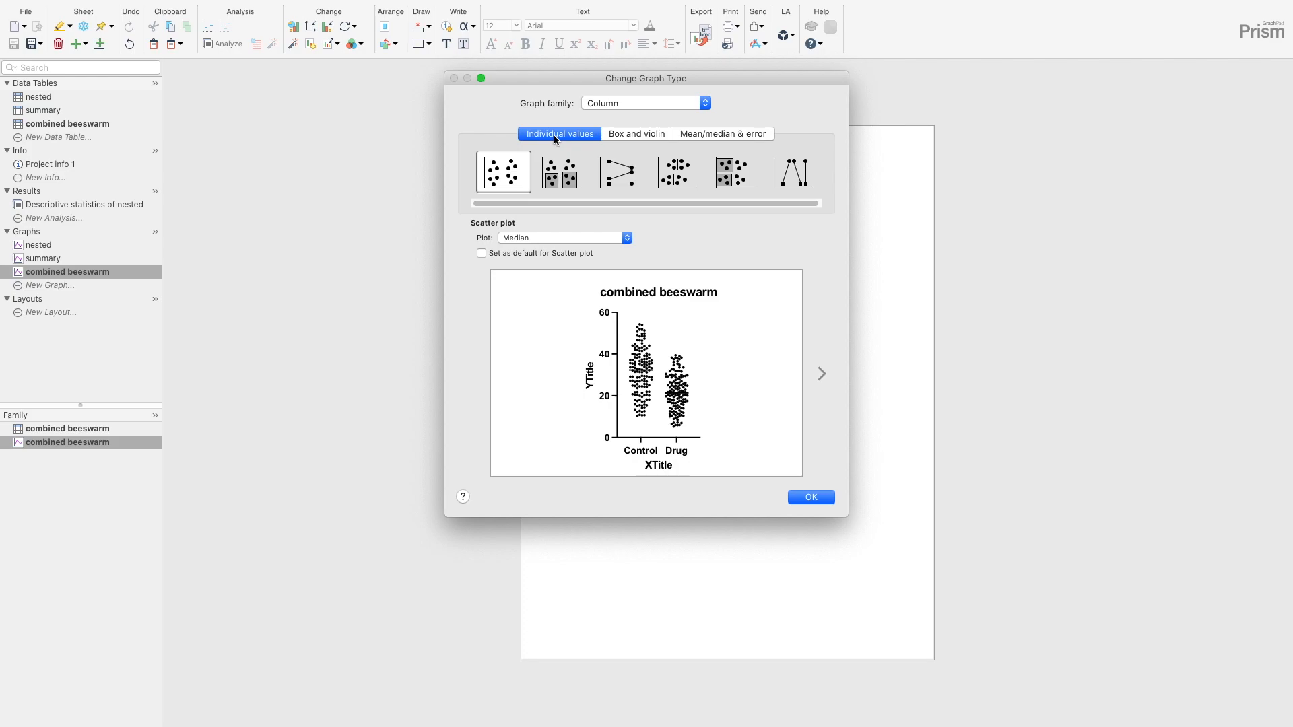
{"action": "left_click", "coordinate": [571, 240]}
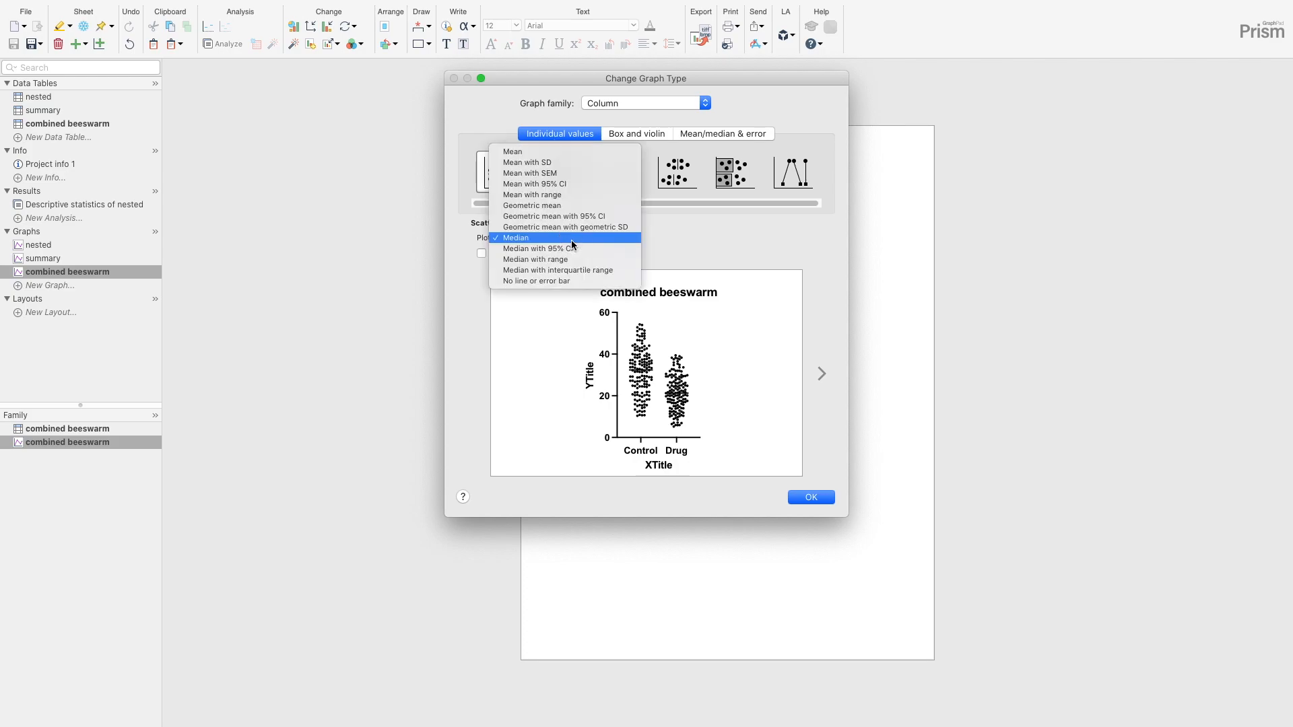
{"action": "left_click", "coordinate": [553, 281]}
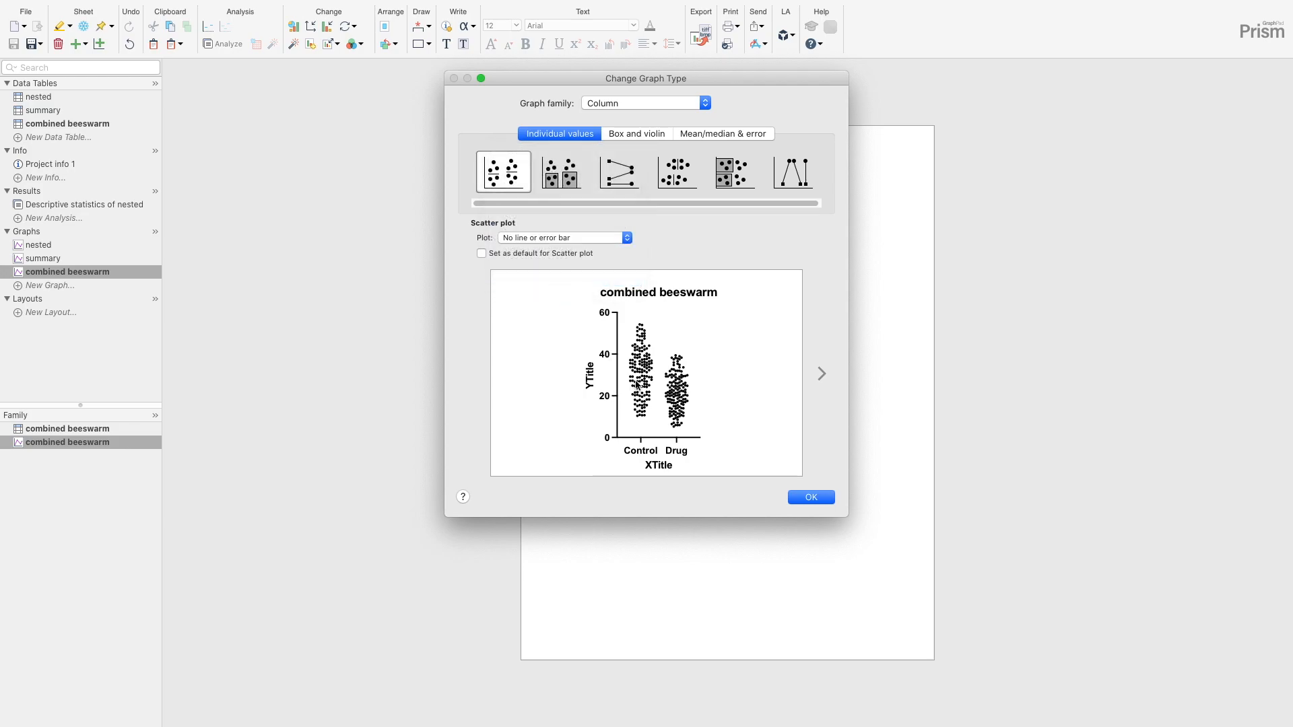
{"action": "left_click", "coordinate": [809, 498]}
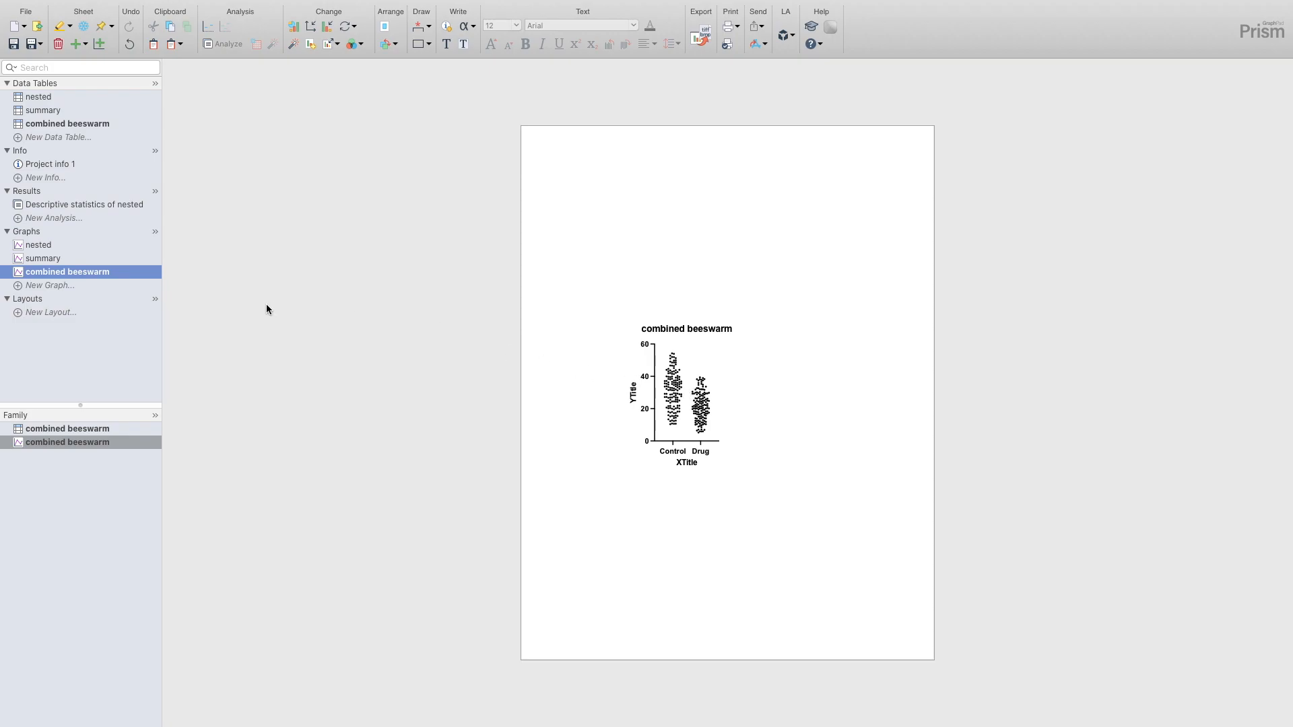
- Create a new portrait layout with the single-graph standard arrangement, and delete its graph placeholder to leave a blank page
{"action": "left_click", "coordinate": [42, 311]}
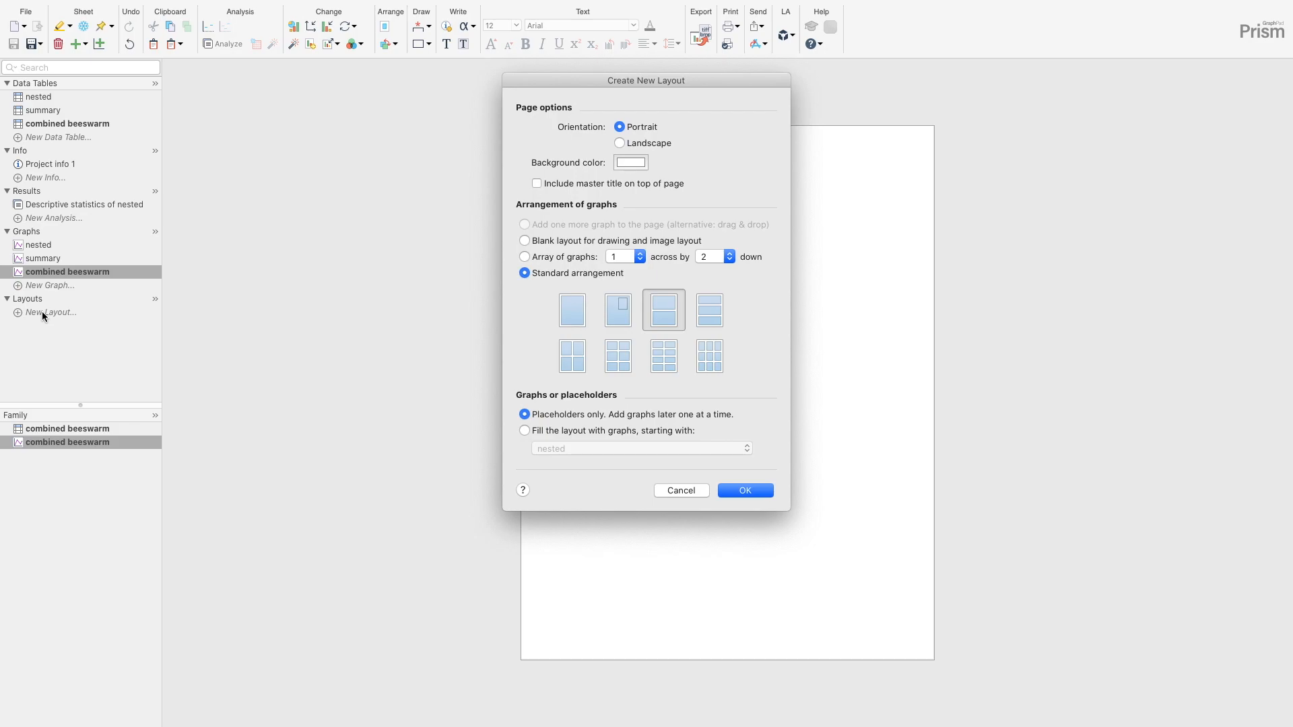
{"action": "left_click", "coordinate": [573, 312]}
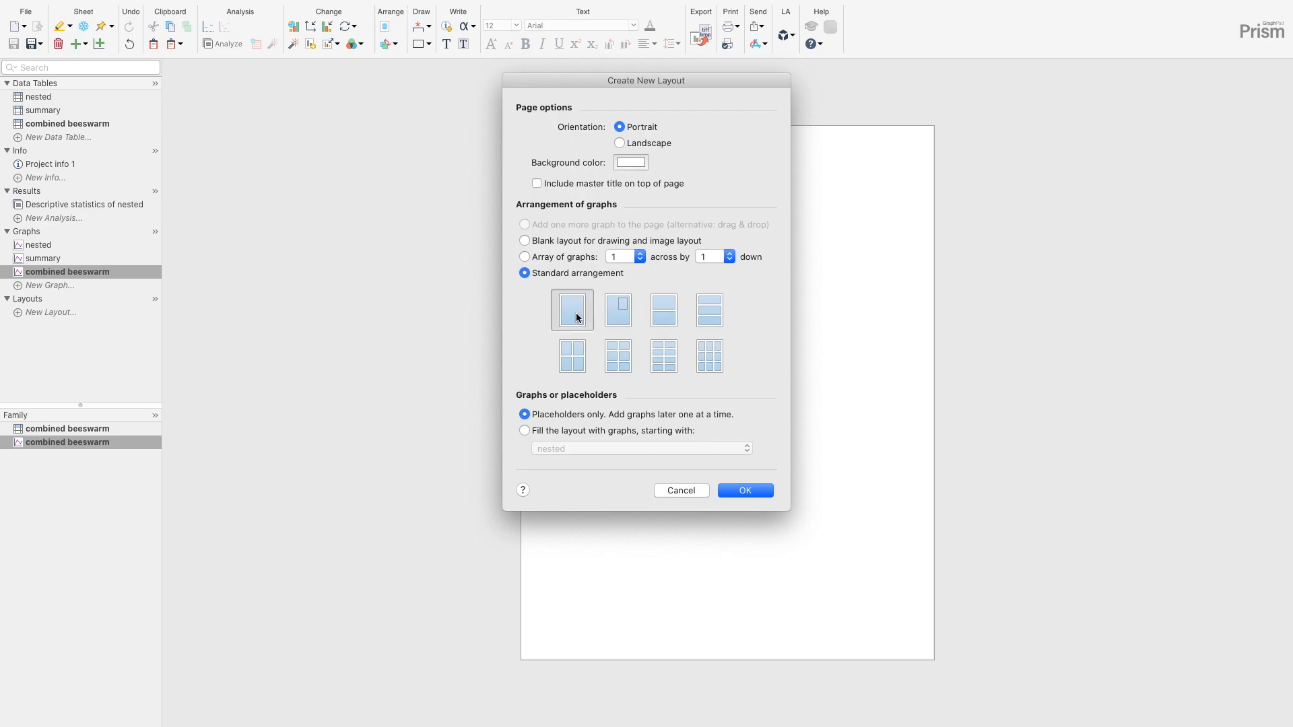
{"action": "left_click", "coordinate": [751, 491]}
{"action": "left_click", "coordinate": [731, 442]}
{"action": "key", "text": "Delete"}
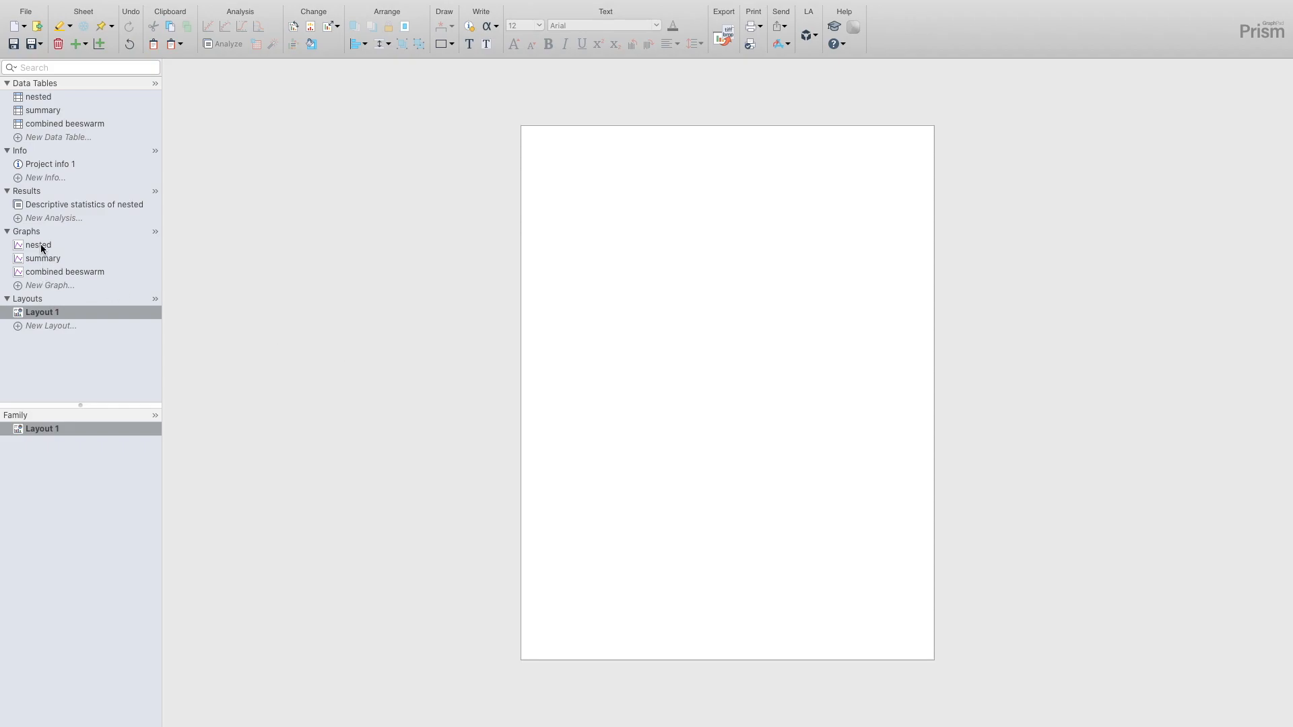
- Place the summary graph and the combined beeswarm graph side by side on Layout 1
{"action": "left_click_drag", "start_coordinate": [29, 265], "coordinate": [583, 353]}
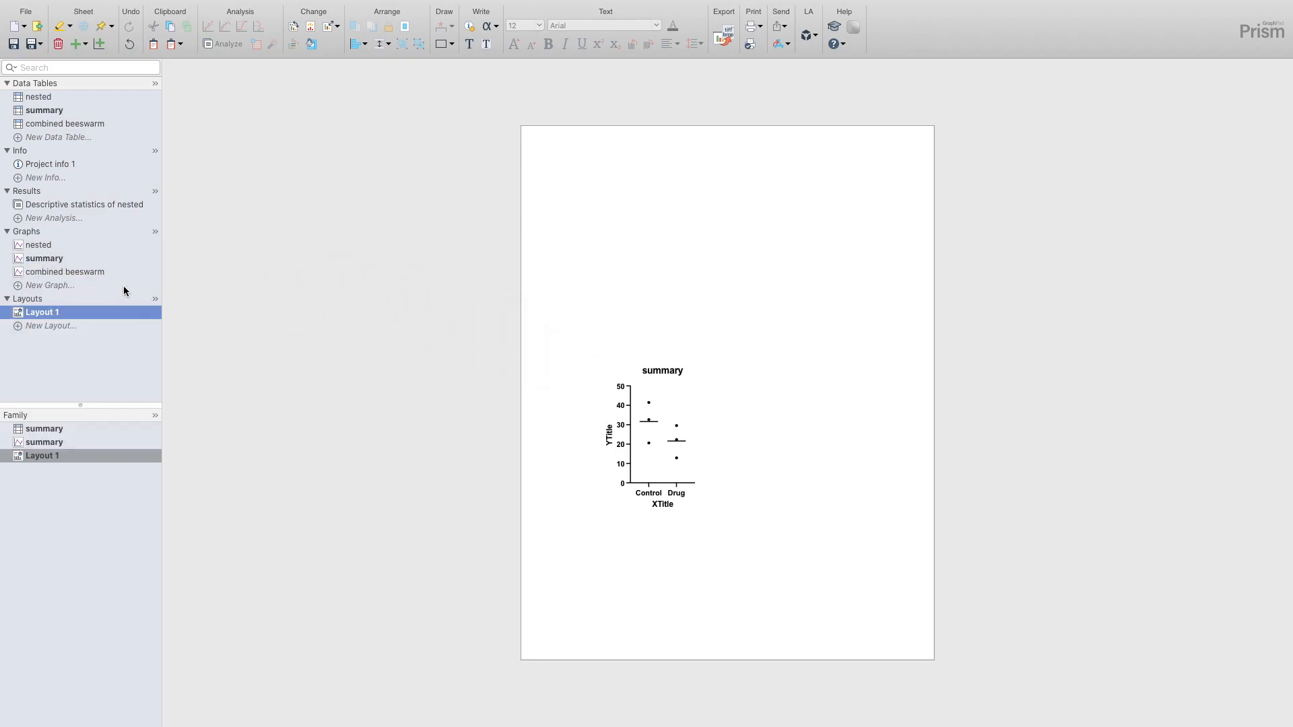
{"action": "left_click_drag", "start_coordinate": [67, 272], "coordinate": [795, 412]}
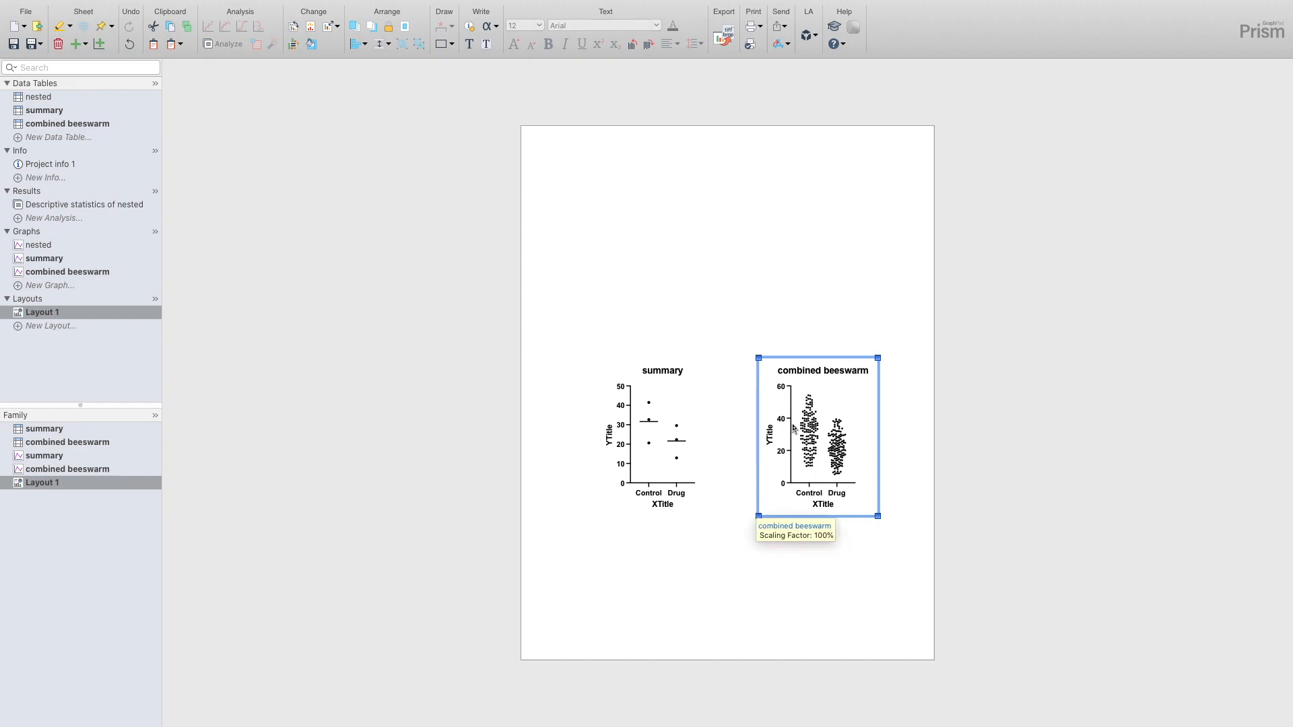
{"action": "key", "text": "super+f"}
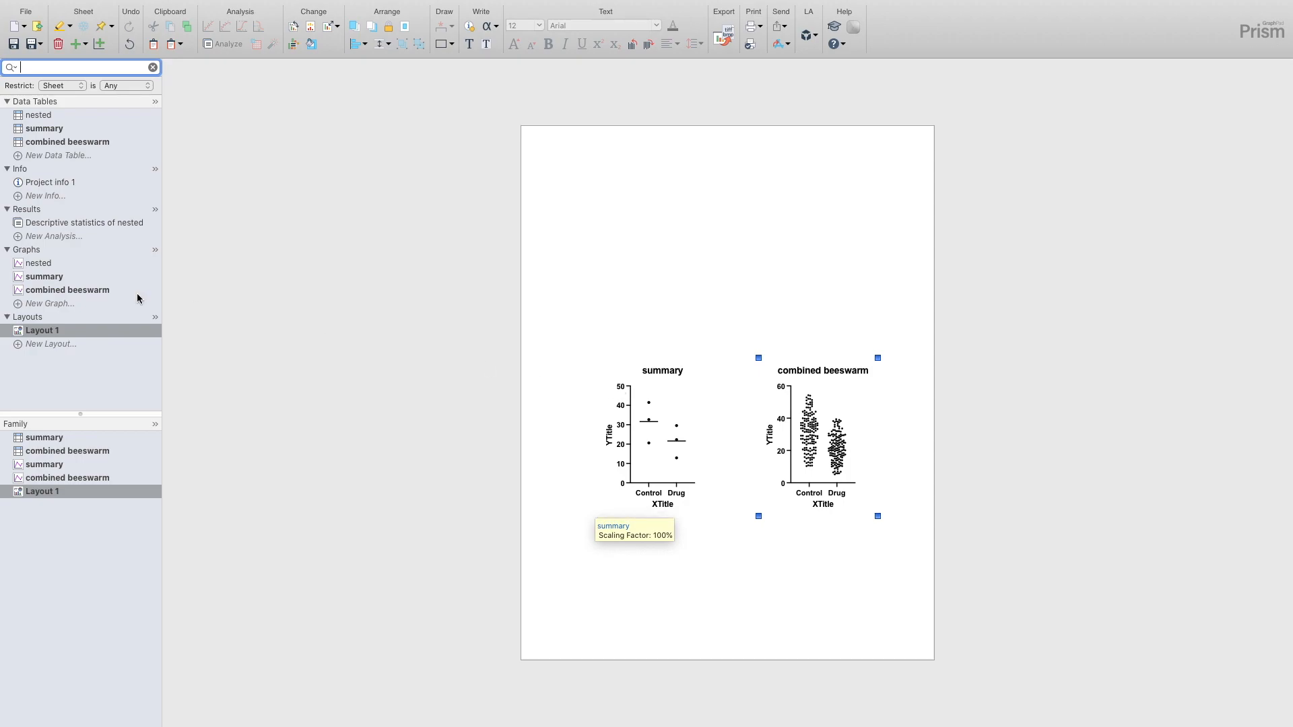
- Open the summary graph and examine its appearance and graph settings without changing them
{"action": "left_click", "coordinate": [30, 279]}
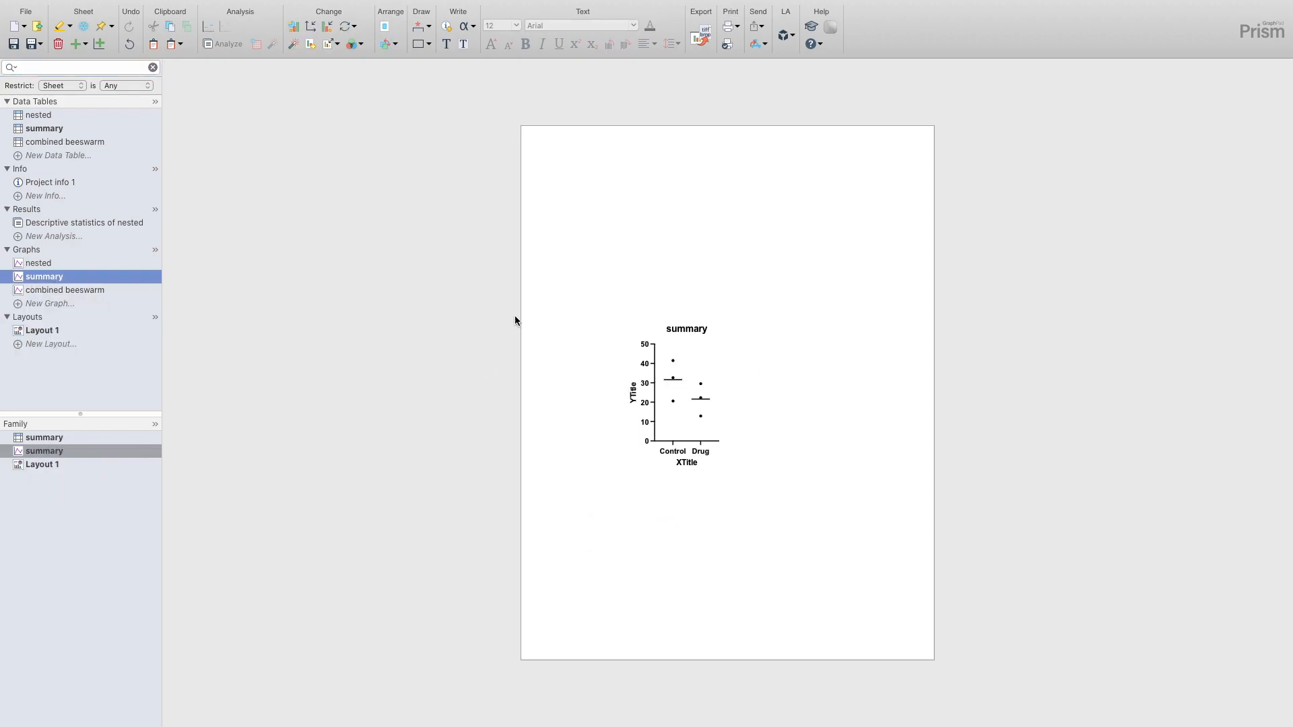
{"action": "double_click", "coordinate": [638, 344]}
{"action": "left_click", "coordinate": [533, 92]}
{"action": "left_click", "coordinate": [703, 93]}
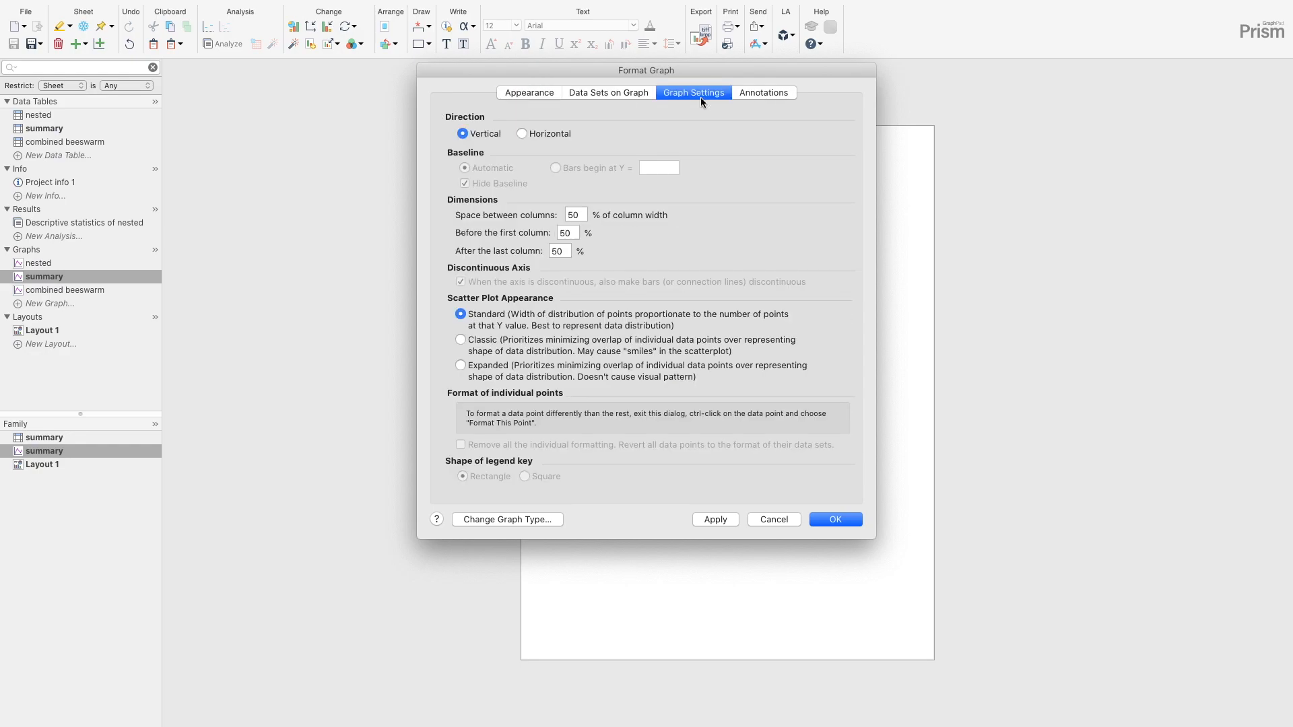
{"action": "left_click", "coordinate": [550, 95]}
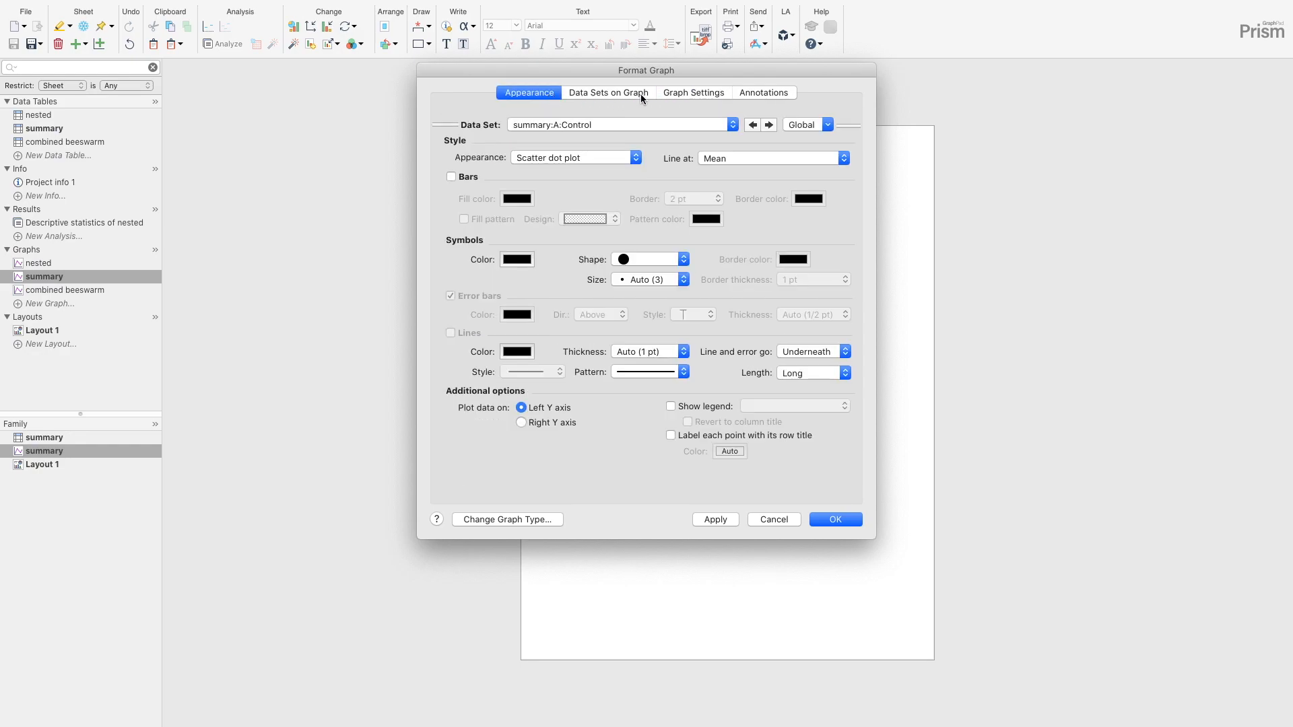
{"action": "left_click", "coordinate": [788, 522]}
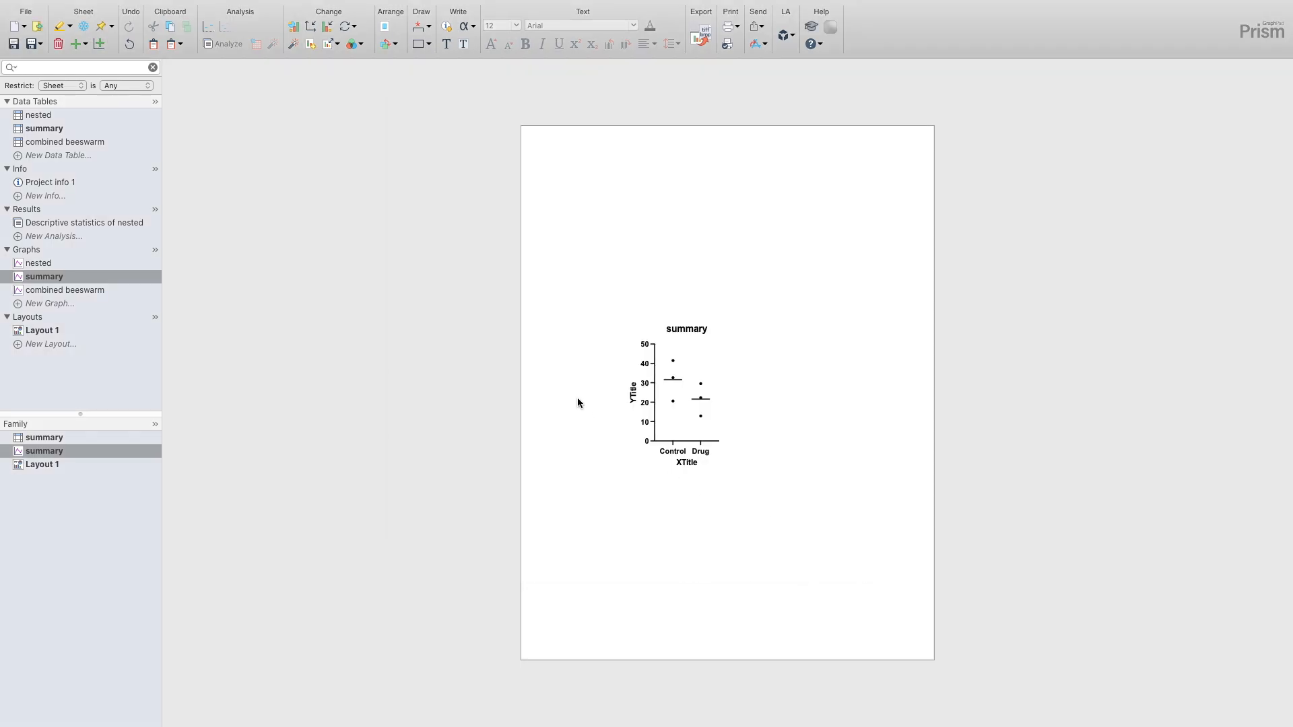
- Turn off the automatic range of the summary graph's left Y axis, set its maximum to 60, and return to Layout 1
{"action": "double_click", "coordinate": [653, 375]}
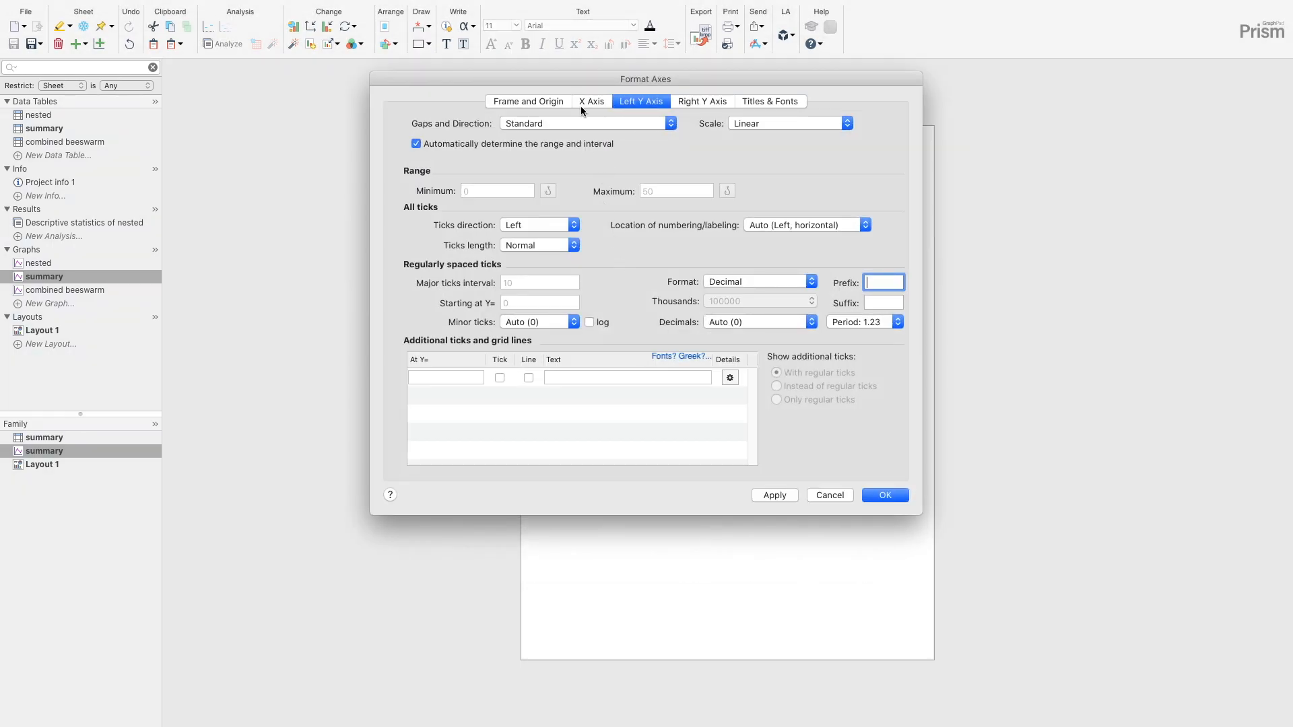
{"action": "left_click", "coordinate": [551, 145]}
{"action": "double_click", "coordinate": [679, 193]}
{"action": "type", "text": "60"}
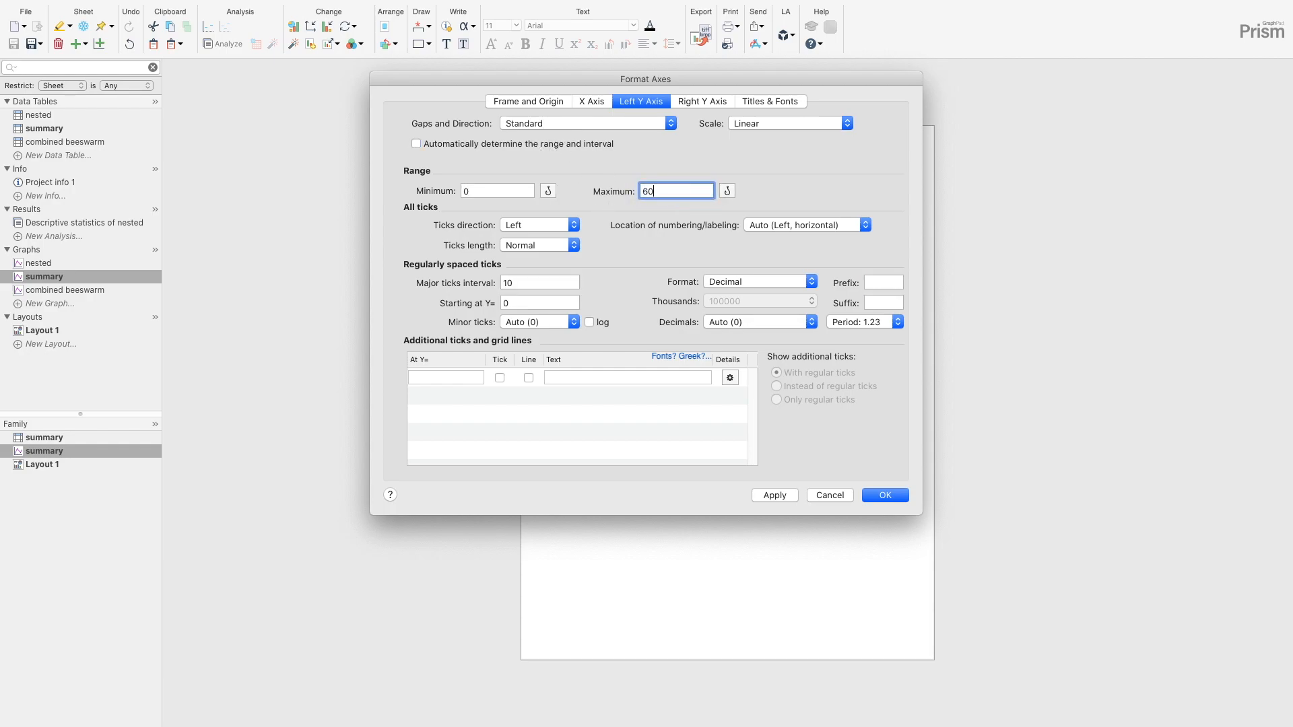
{"action": "left_click", "coordinate": [884, 494]}
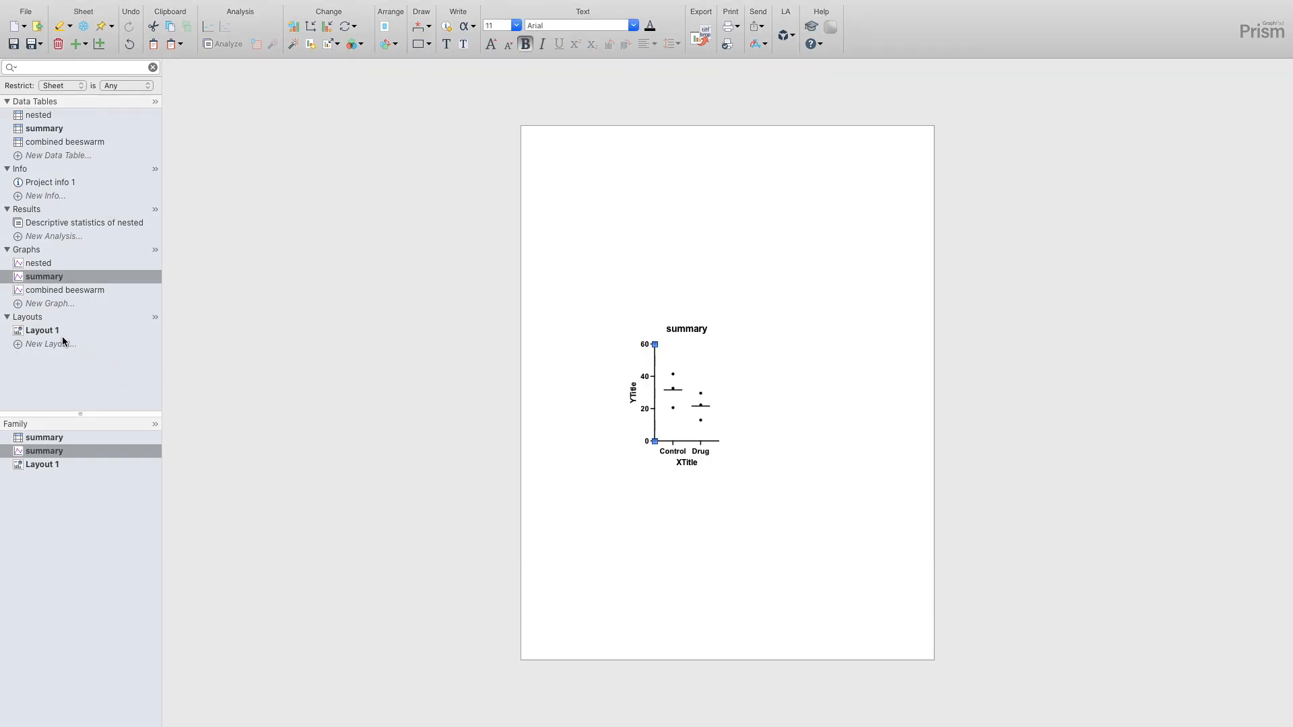
{"action": "left_click", "coordinate": [53, 336]}
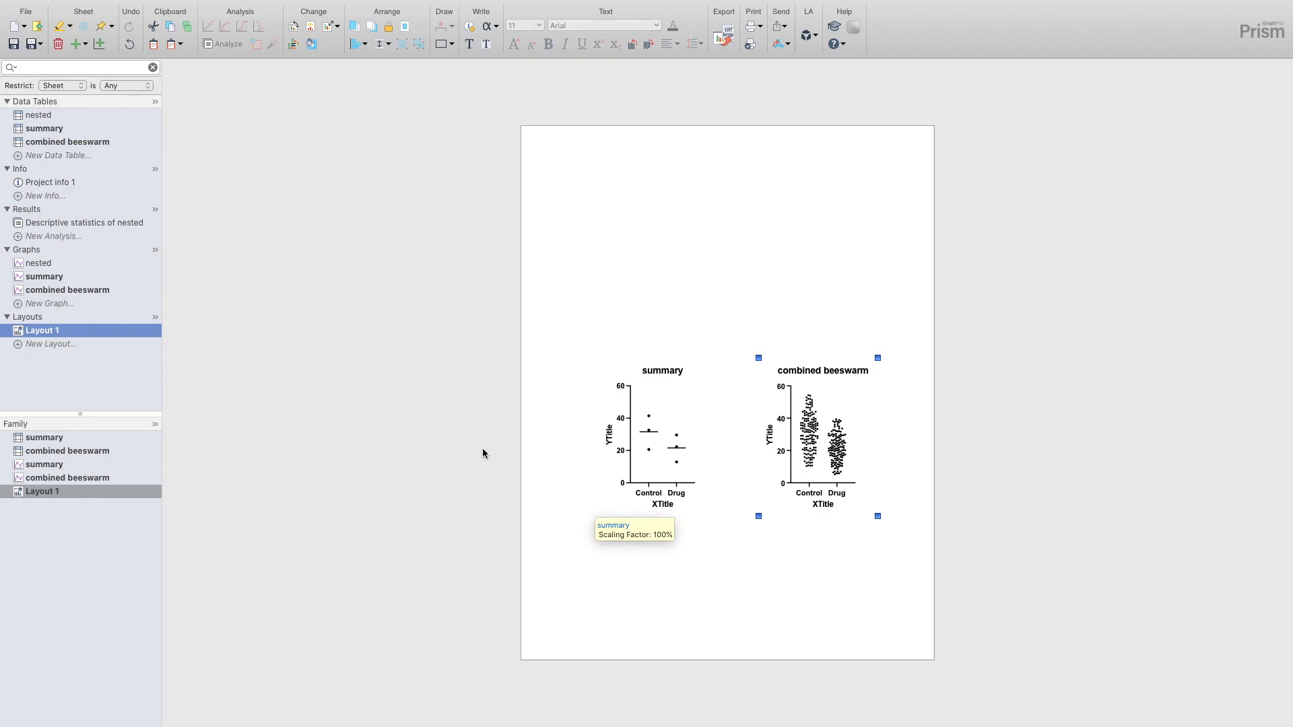
- Reopen the summary graph and view the format settings of its Drug data set without changing them
{"action": "left_click", "coordinate": [57, 281]}
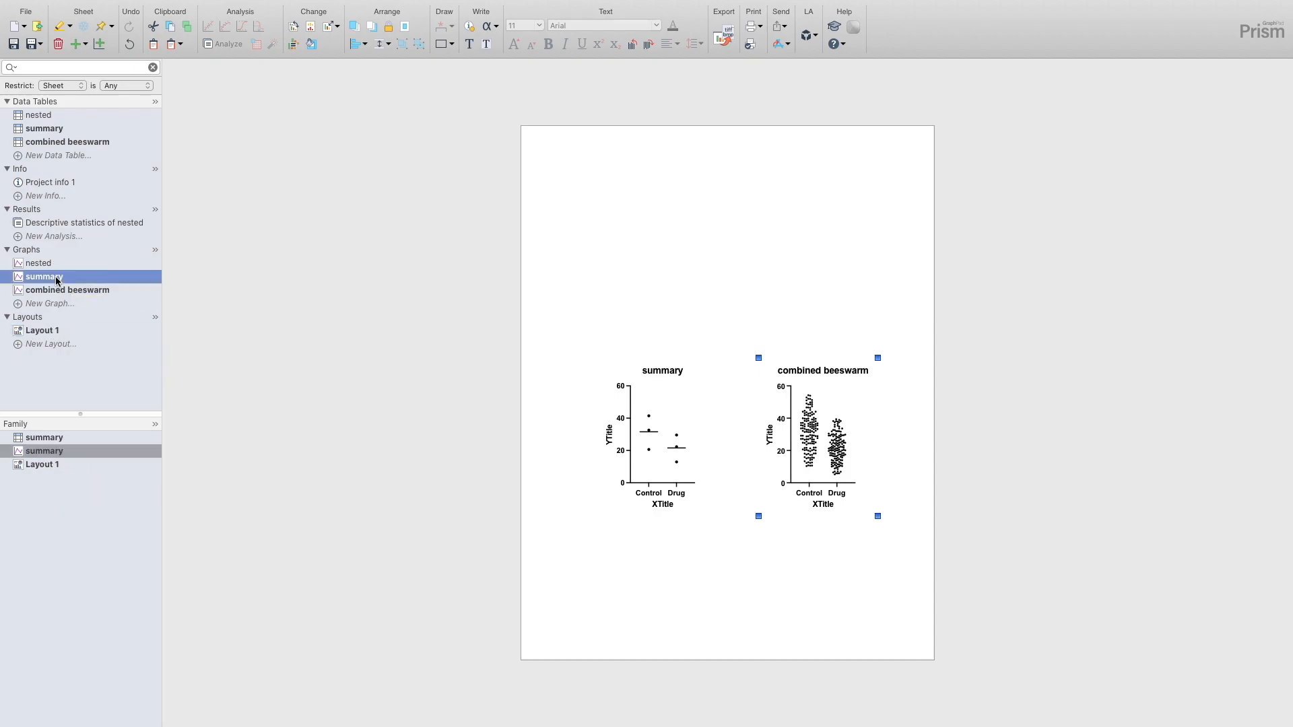
{"action": "left_click", "coordinate": [684, 433]}
{"action": "double_click", "coordinate": [684, 433]}
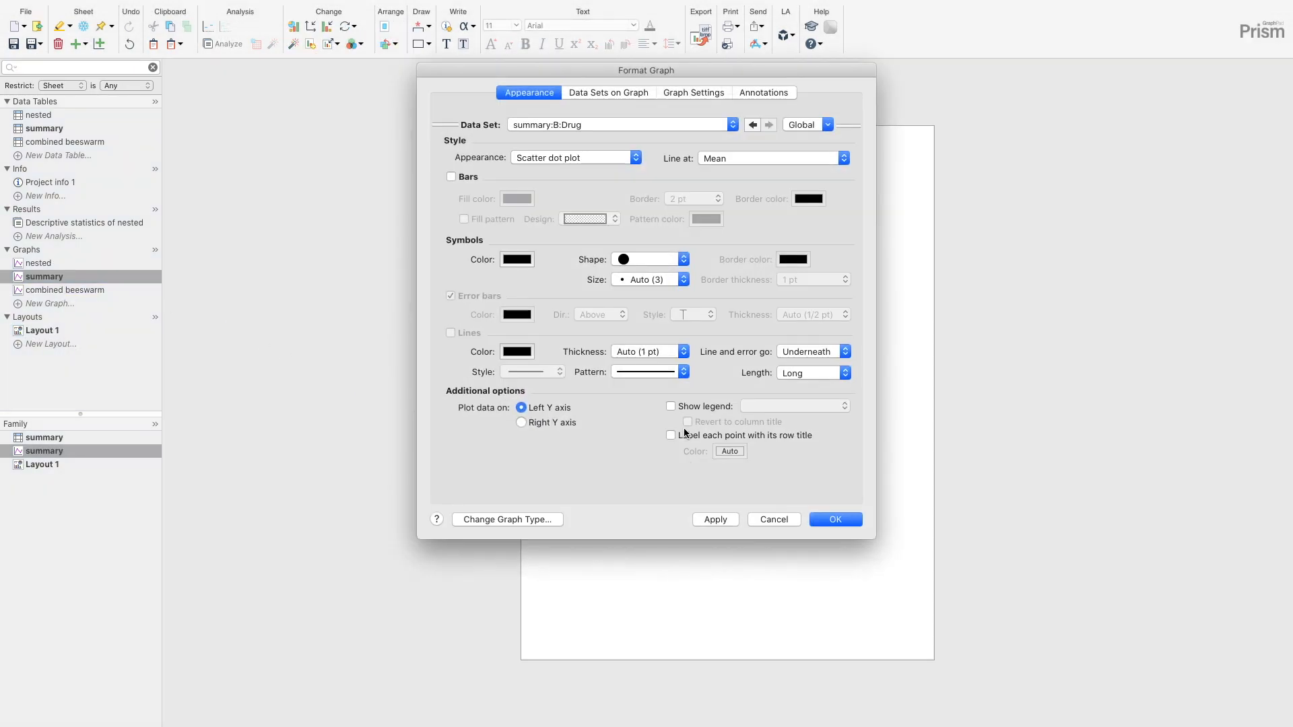
{"action": "left_click", "coordinate": [791, 519]}
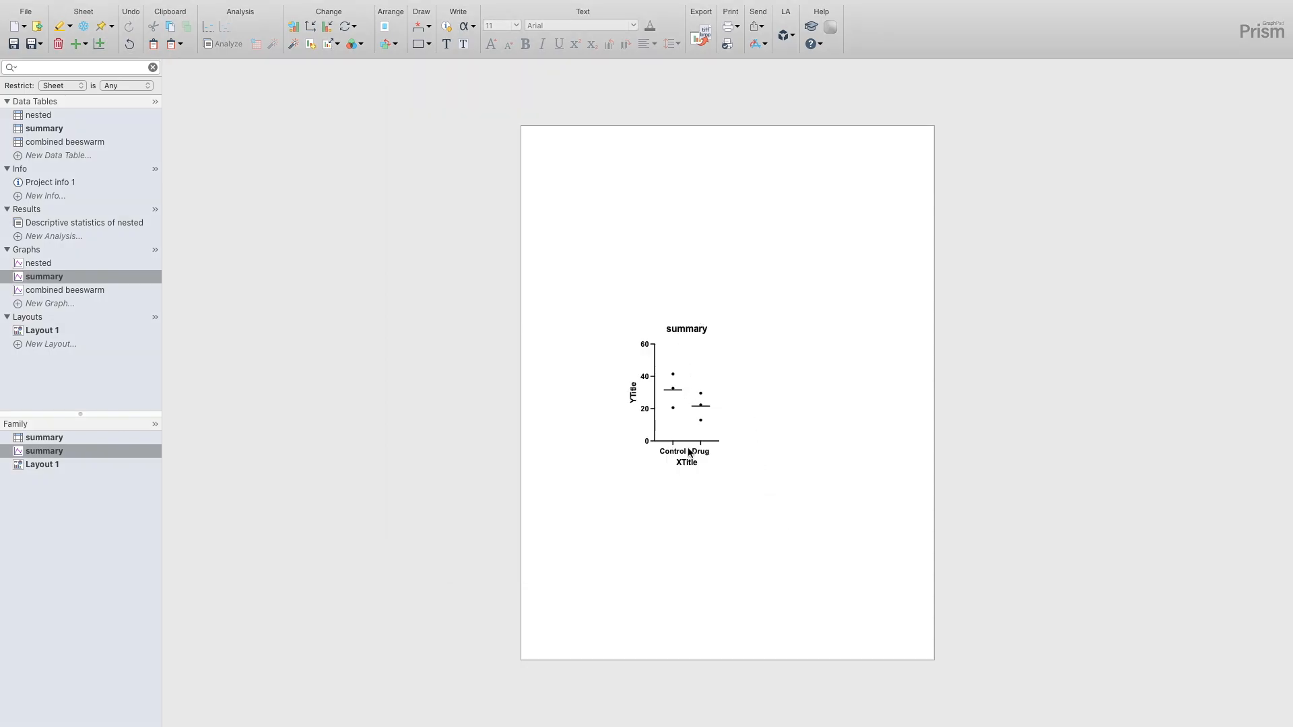
- Review the summary graph's frame and origin settings and its graph settings without changing them
{"action": "double_click", "coordinate": [689, 444]}
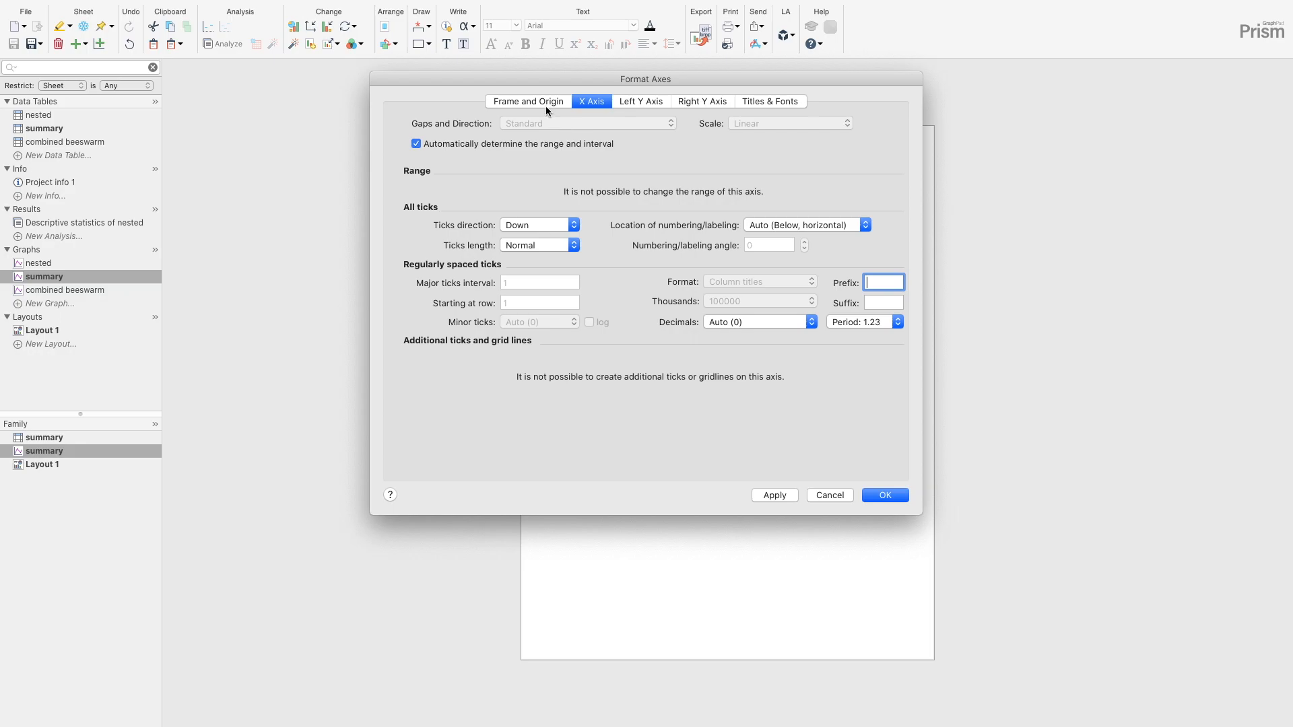
{"action": "left_click", "coordinate": [545, 104]}
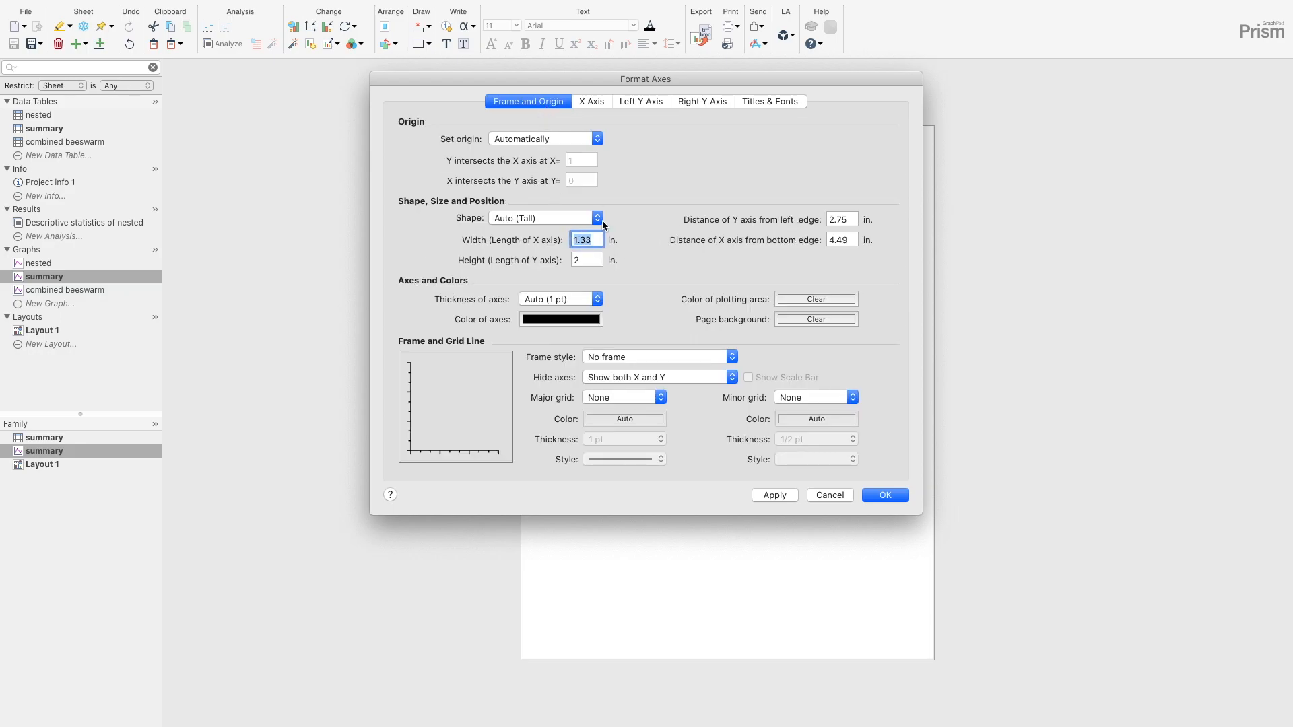
{"action": "left_click", "coordinate": [830, 495]}
{"action": "double_click", "coordinate": [673, 374]}
{"action": "left_click", "coordinate": [685, 98]}
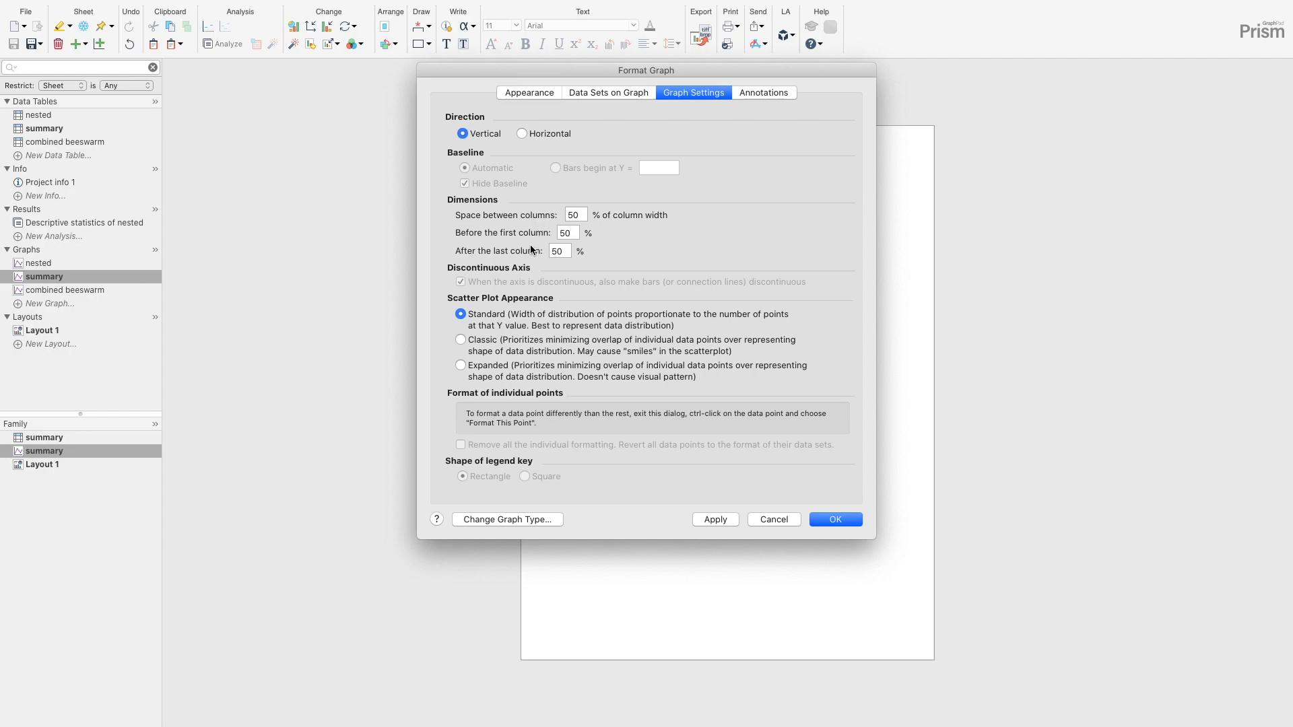
{"action": "left_click", "coordinate": [773, 519]}
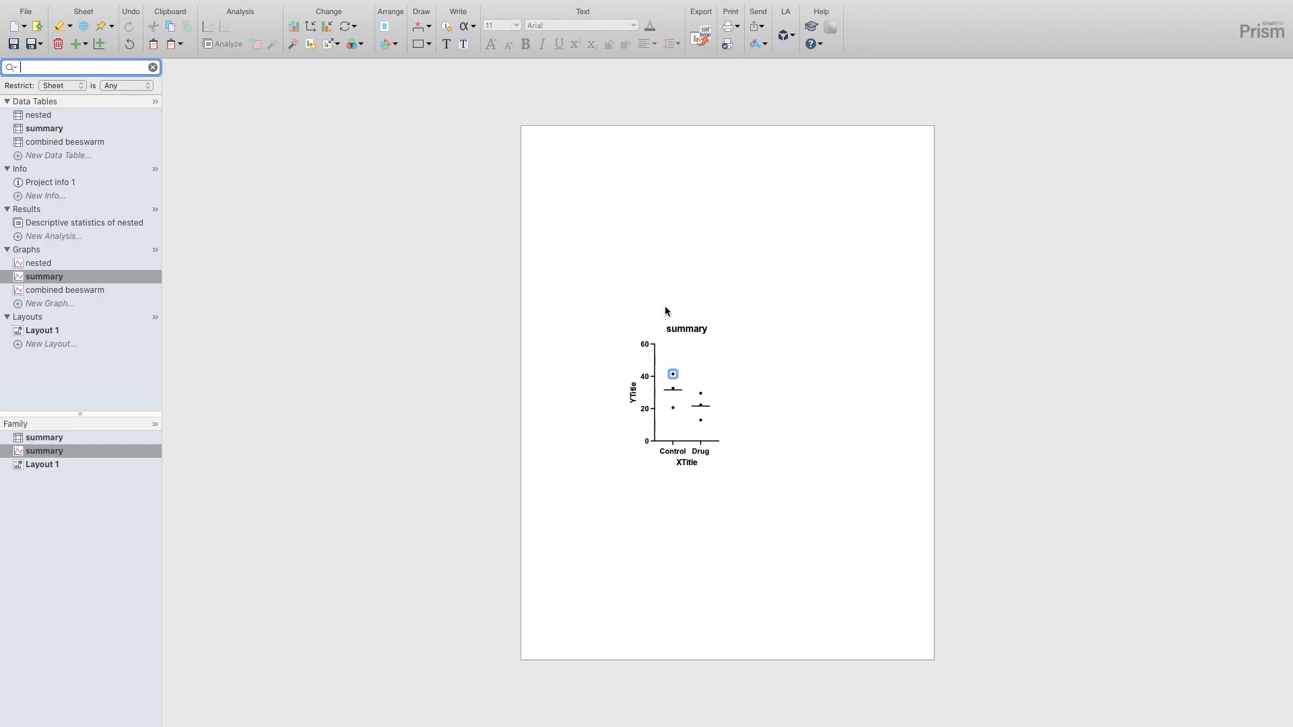
- Delete the graph title and the X axis title from the summary graph
{"action": "double_click", "coordinate": [690, 329]}
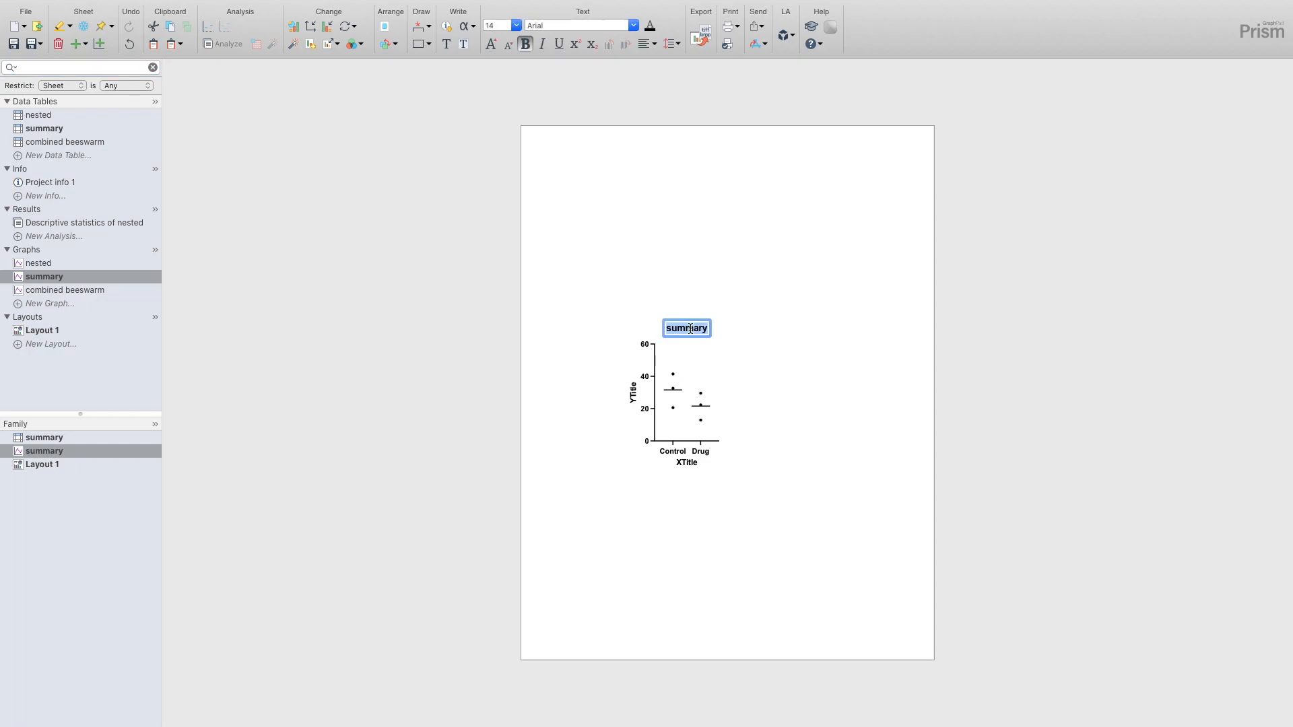
{"action": "key", "text": "BackSpace"}
{"action": "left_click", "coordinate": [774, 439]}
{"action": "double_click", "coordinate": [687, 464]}
{"action": "key", "text": "BackSpace"}
- Replace the summary graph's Y axis title with the suggested "Speed (μm/min)" and leave the axis format unchanged
{"action": "double_click", "coordinate": [634, 392]}
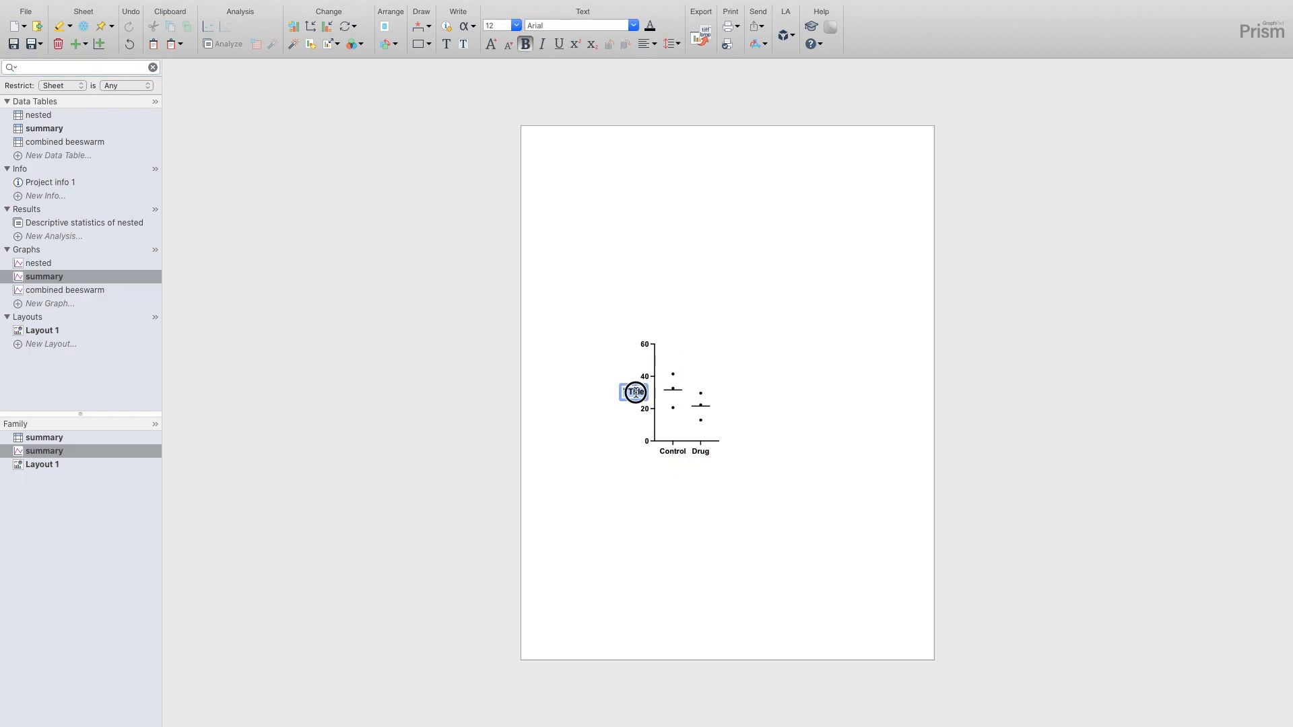
{"action": "type", "text": "Speed (μm/min"}
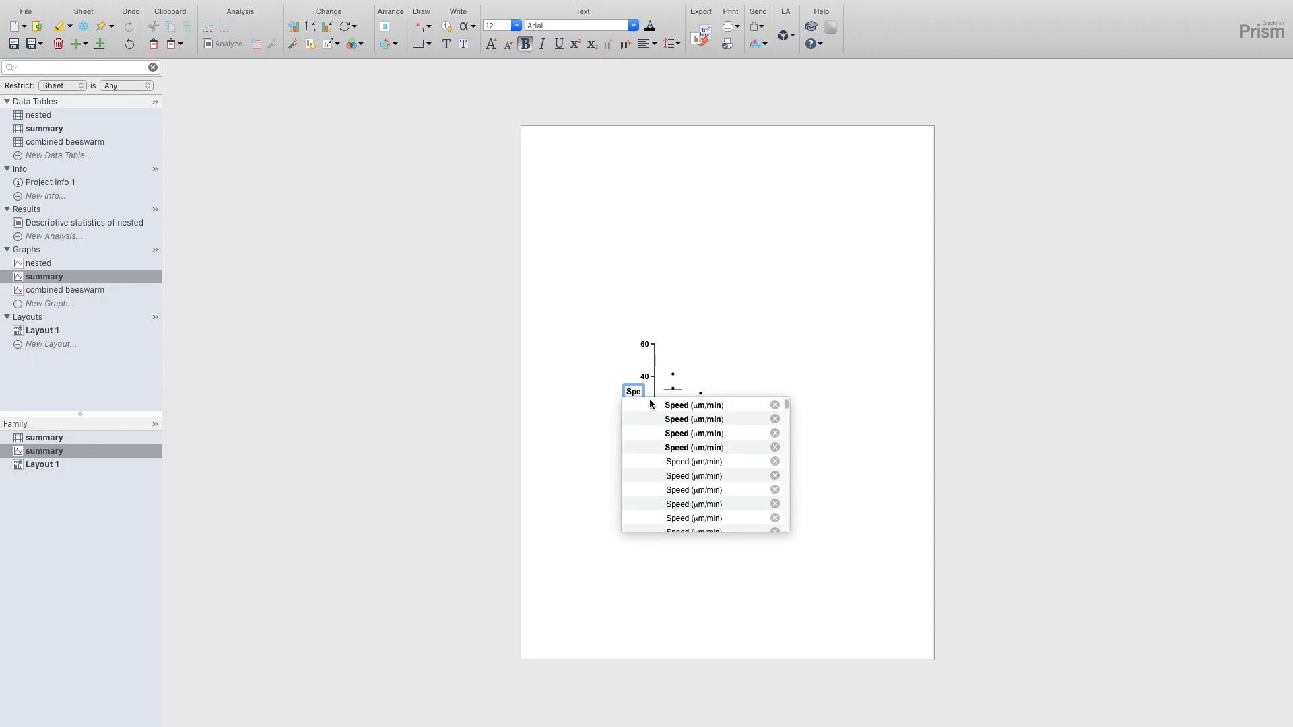
{"action": "left_click", "coordinate": [679, 406]}
{"action": "left_click", "coordinate": [851, 386]}
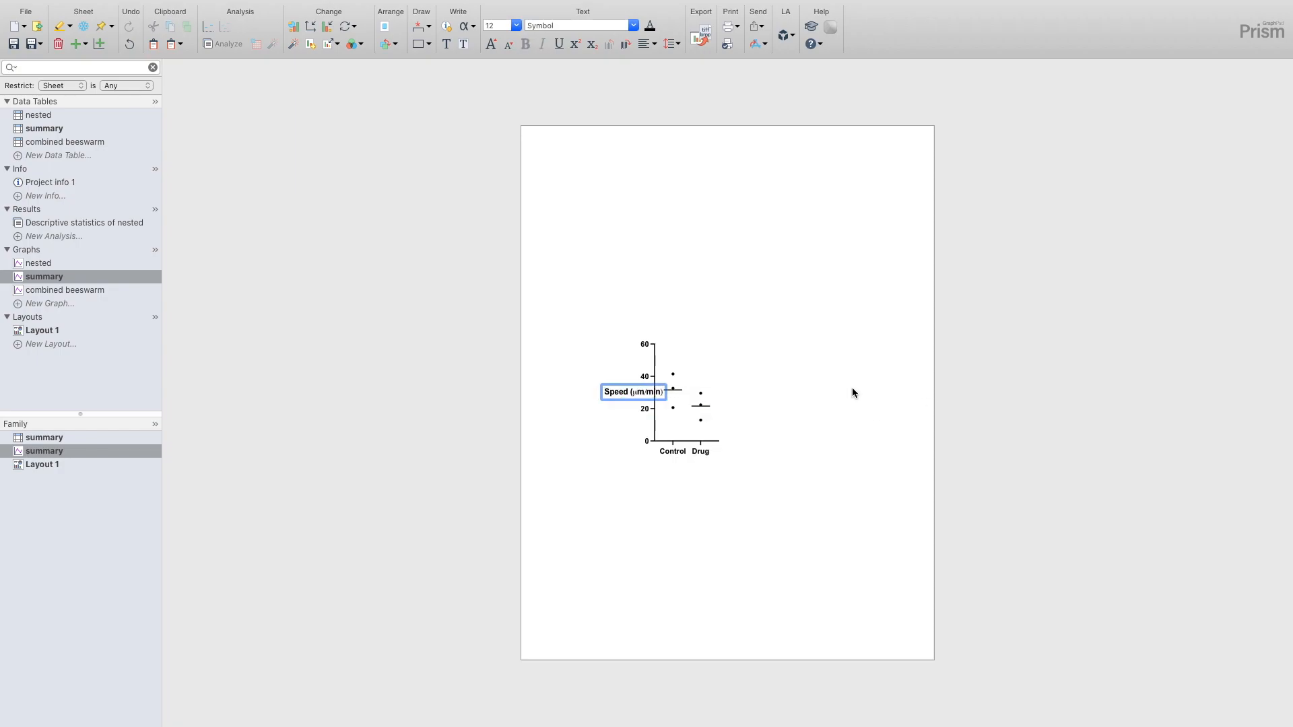
{"action": "left_click", "coordinate": [851, 386]}
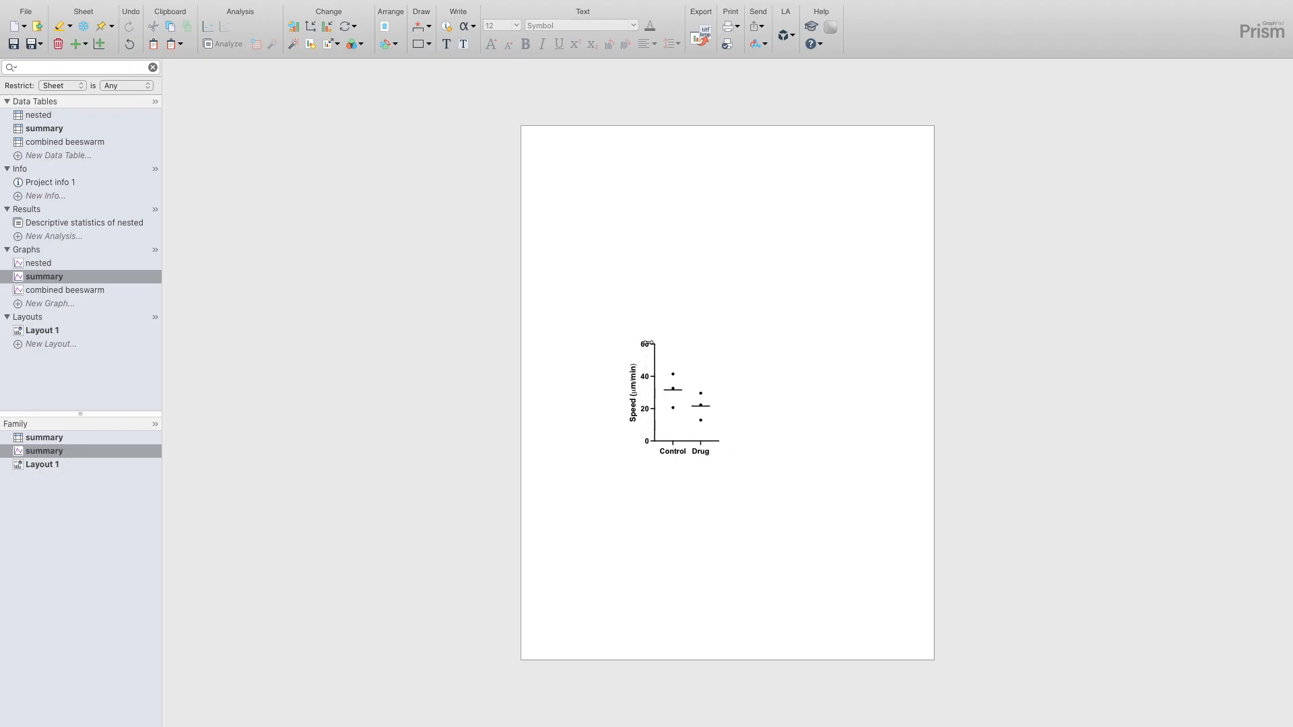
{"action": "double_click", "coordinate": [644, 376]}
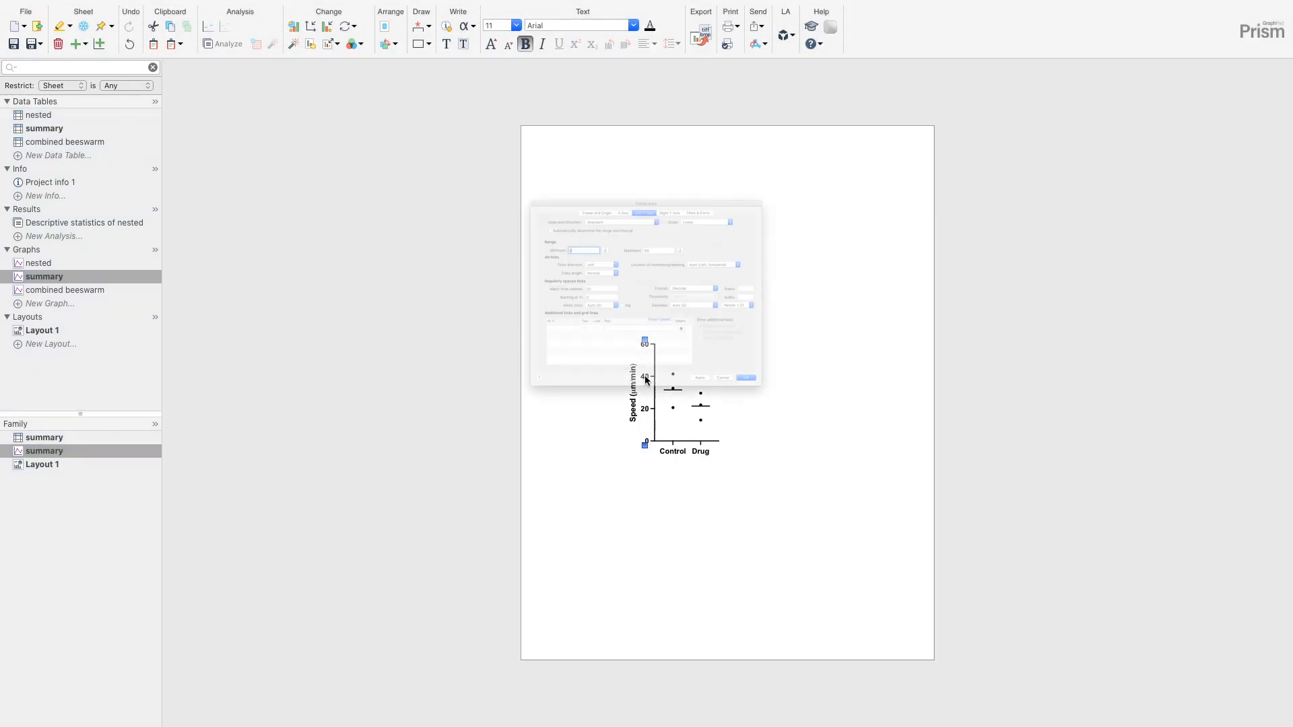
{"action": "left_click", "coordinate": [830, 494]}
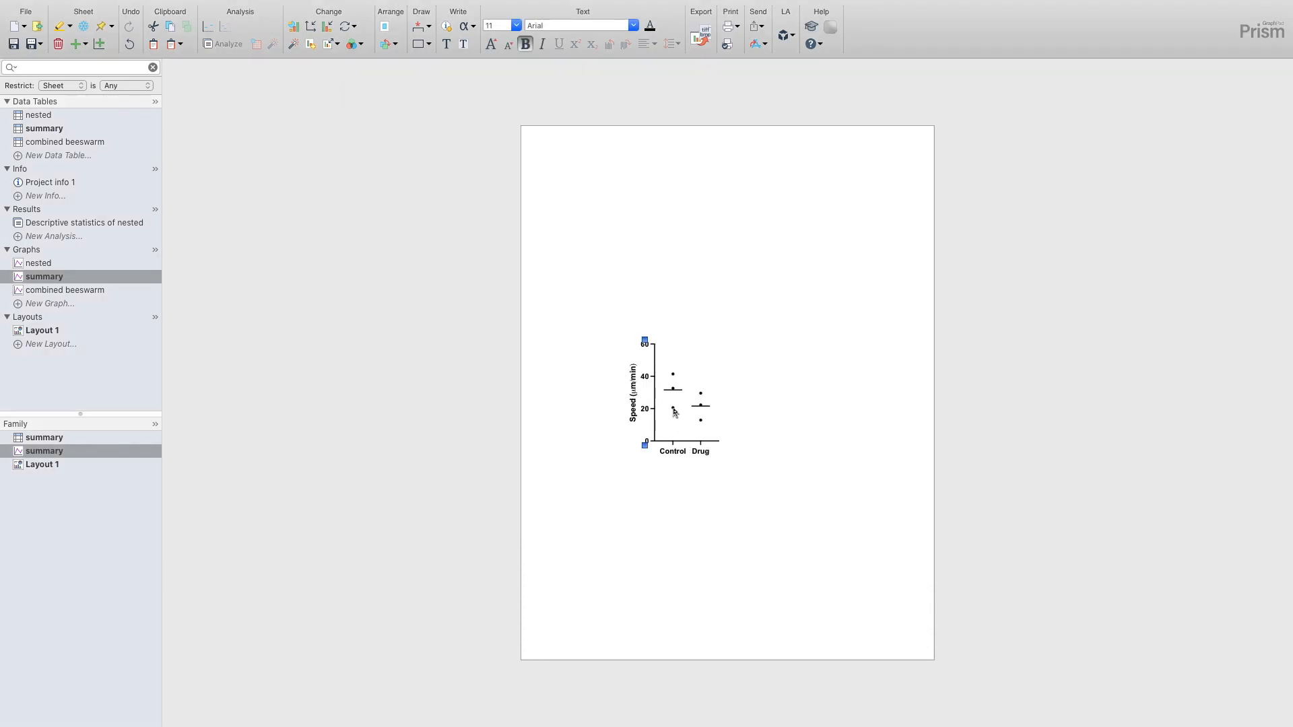
- On Layout 1, move the combined beeswarm graph onto the summary graph so that their axes overlap
{"action": "mouse_move", "coordinate": [674, 412]}
{"action": "left_click", "coordinate": [54, 331]}
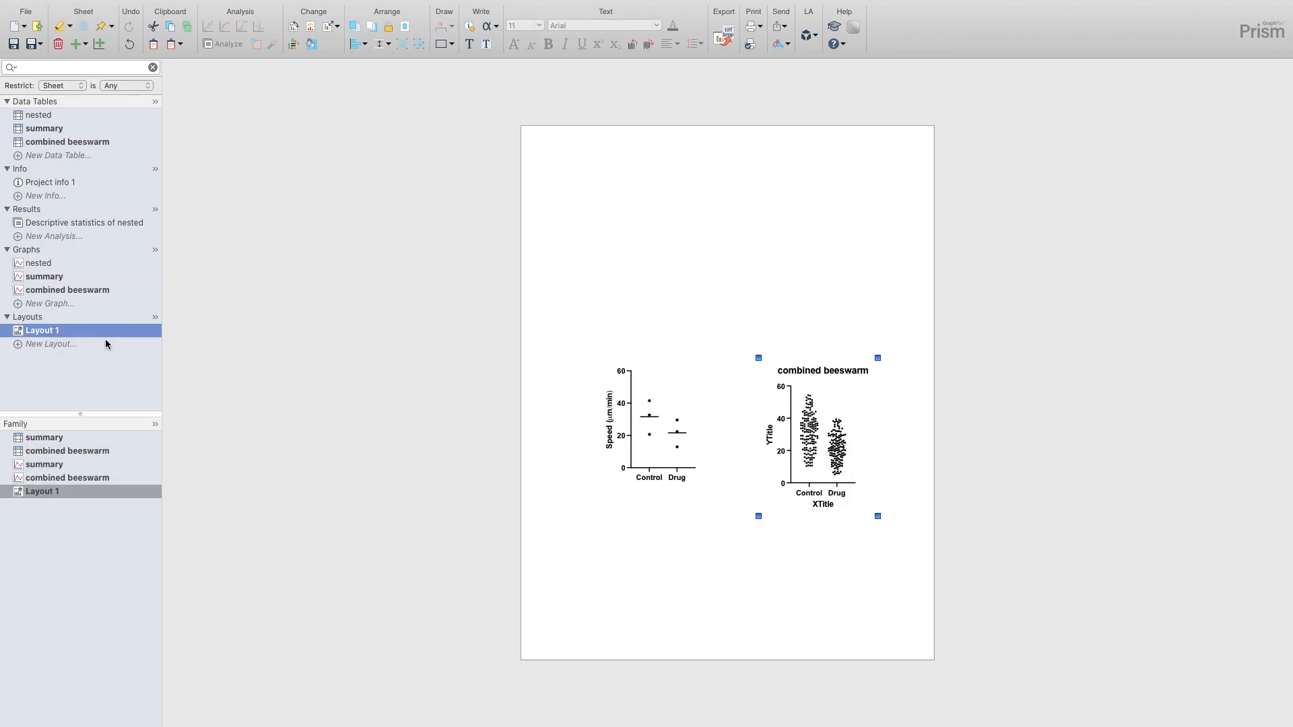
{"action": "left_click", "coordinate": [801, 452]}
{"action": "left_click_drag", "start_coordinate": [801, 451], "coordinate": [643, 438]}
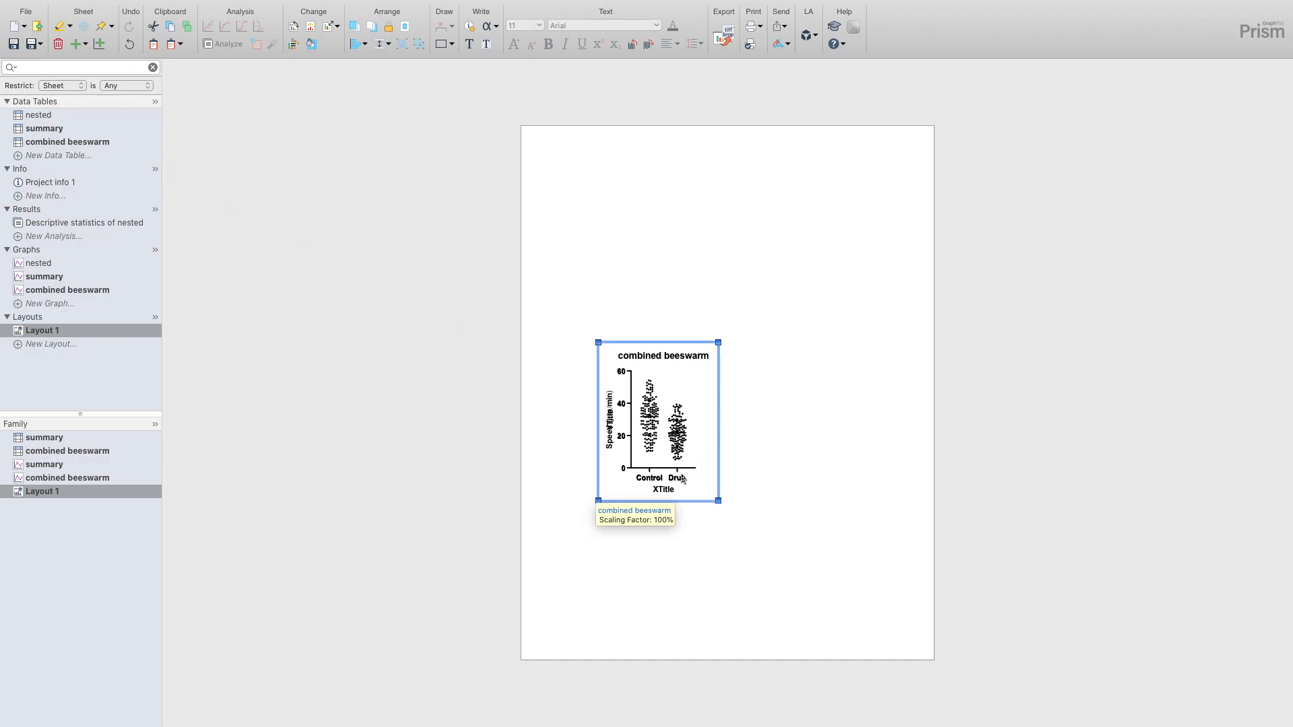
- Open the combined beeswarm graph and delete its graph title, Y axis title and X axis title
{"action": "left_click", "coordinate": [90, 290]}
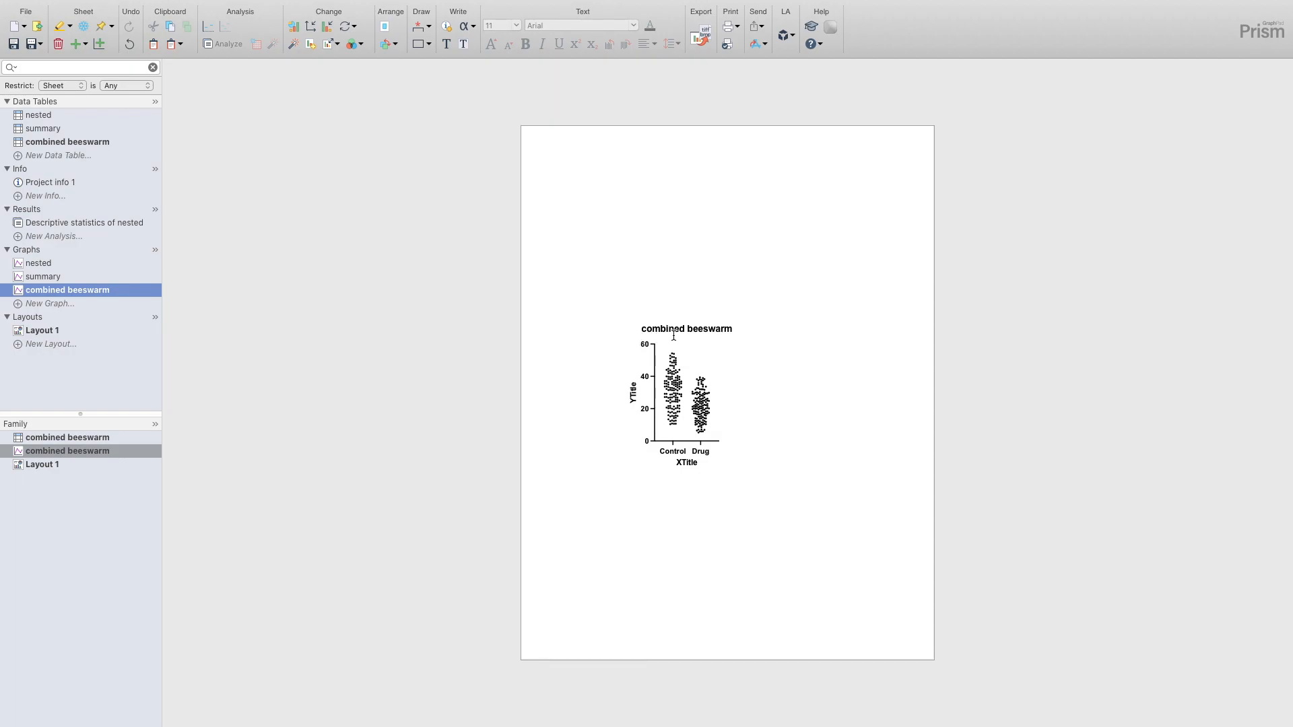
{"action": "left_click", "coordinate": [675, 333]}
{"action": "key", "text": "Delete"}
{"action": "left_click", "coordinate": [630, 390]}
{"action": "key", "text": "Delete"}
{"action": "left_click", "coordinate": [686, 462]}
{"action": "key", "text": "Delete"}
- Hide both the X and Y axes of the combined beeswarm graph through its frame and origin settings
{"action": "left_click", "coordinate": [680, 442]}
{"action": "double_click", "coordinate": [679, 442]}
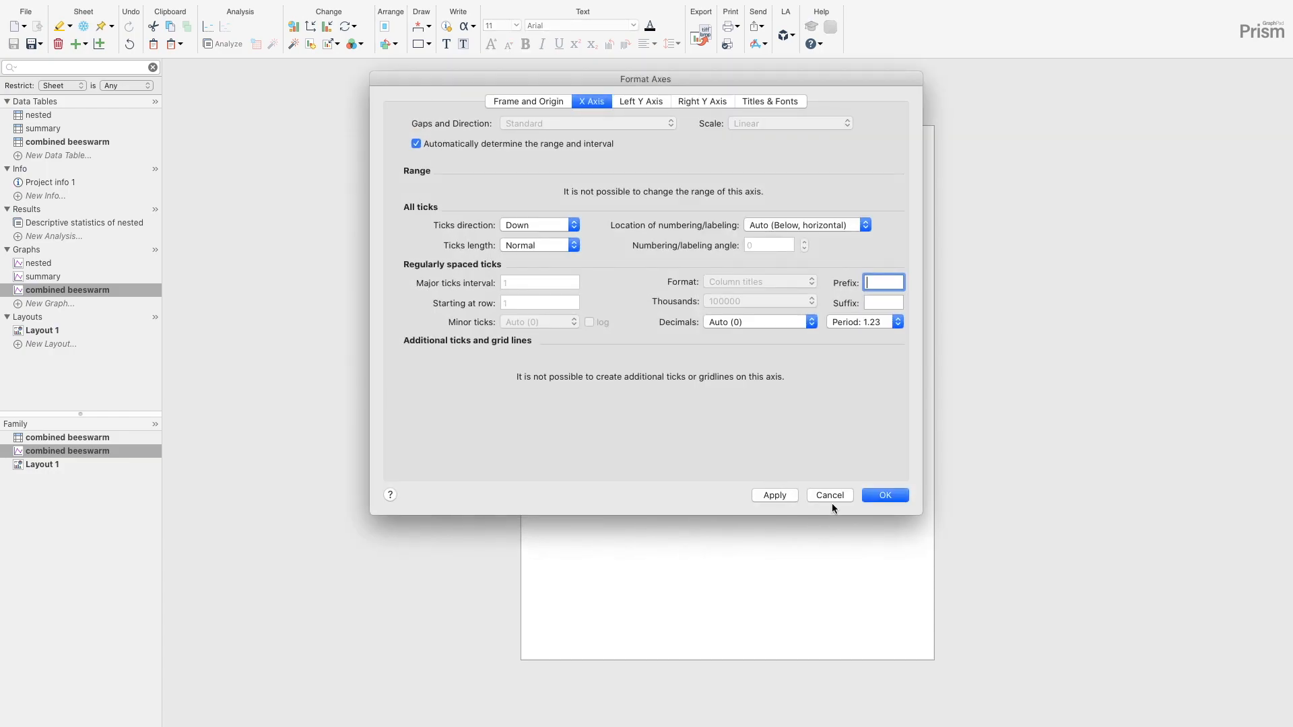
{"action": "left_click", "coordinate": [528, 101]}
{"action": "left_click_drag", "start_coordinate": [575, 79], "coordinate": [193, 31]}
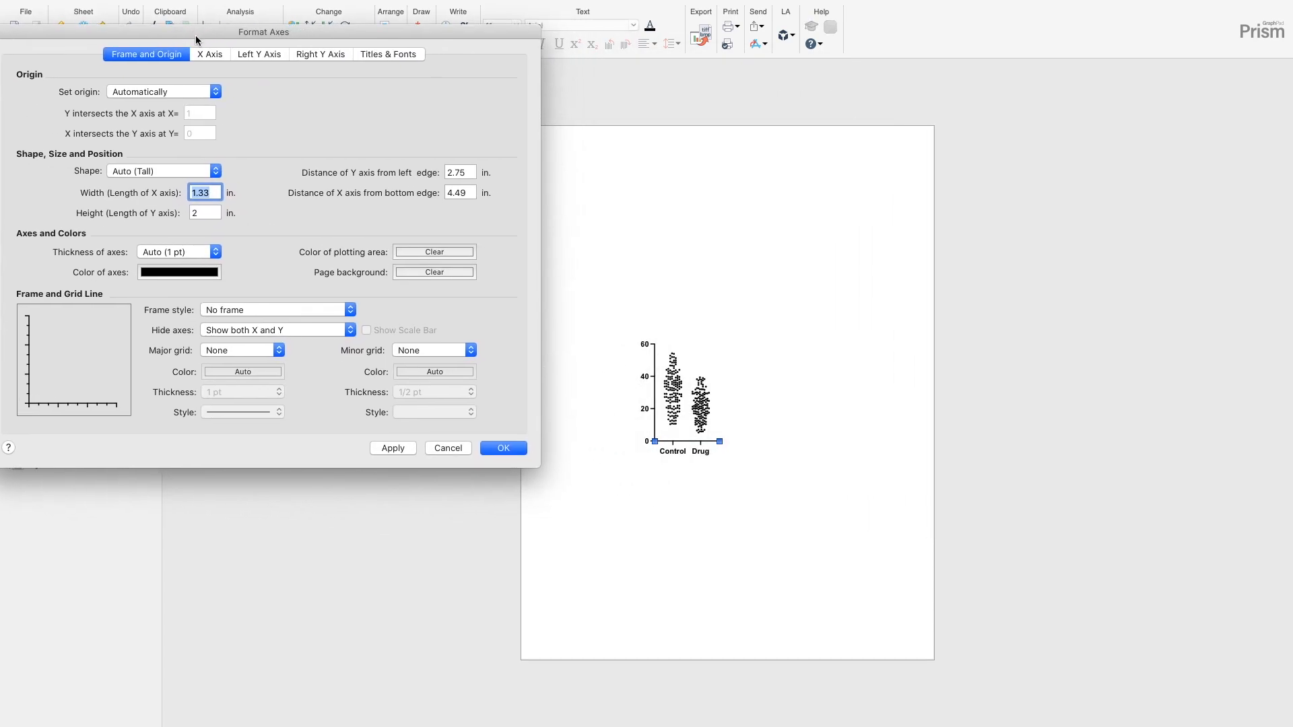
{"action": "left_click", "coordinate": [267, 335]}
{"action": "left_click", "coordinate": [270, 318]}
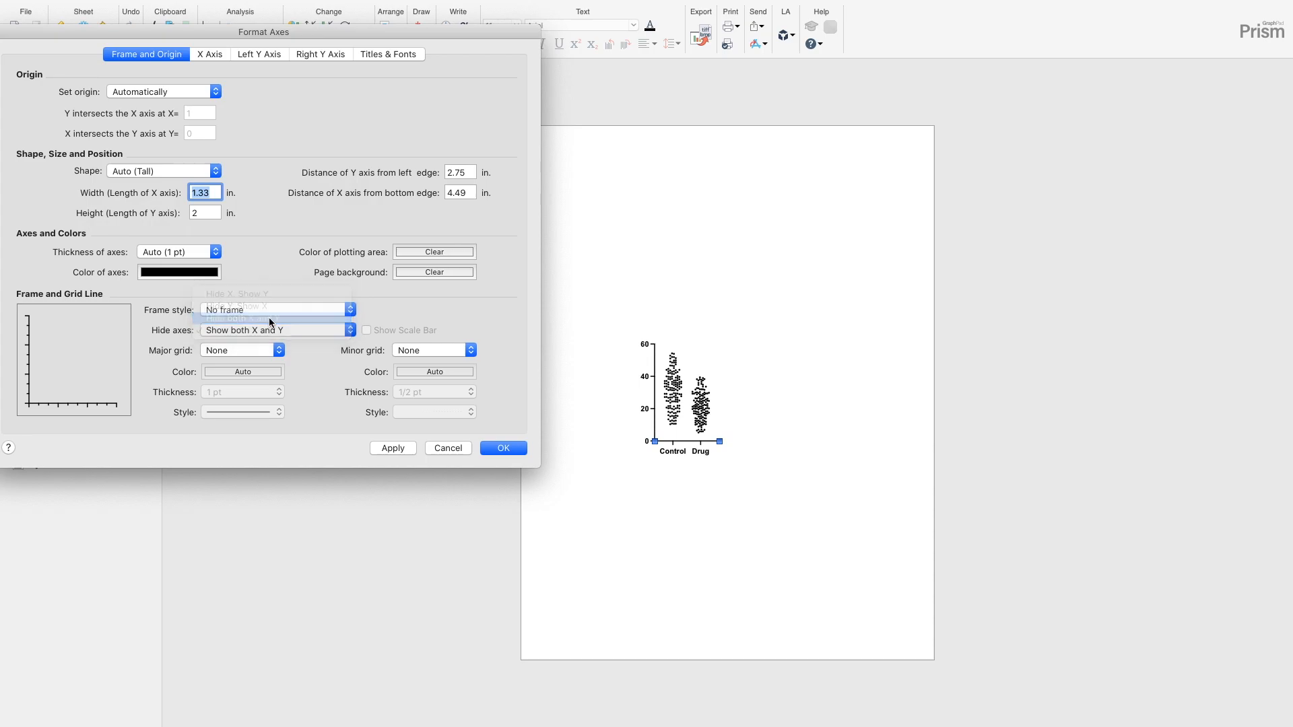
{"action": "left_click", "coordinate": [399, 448]}
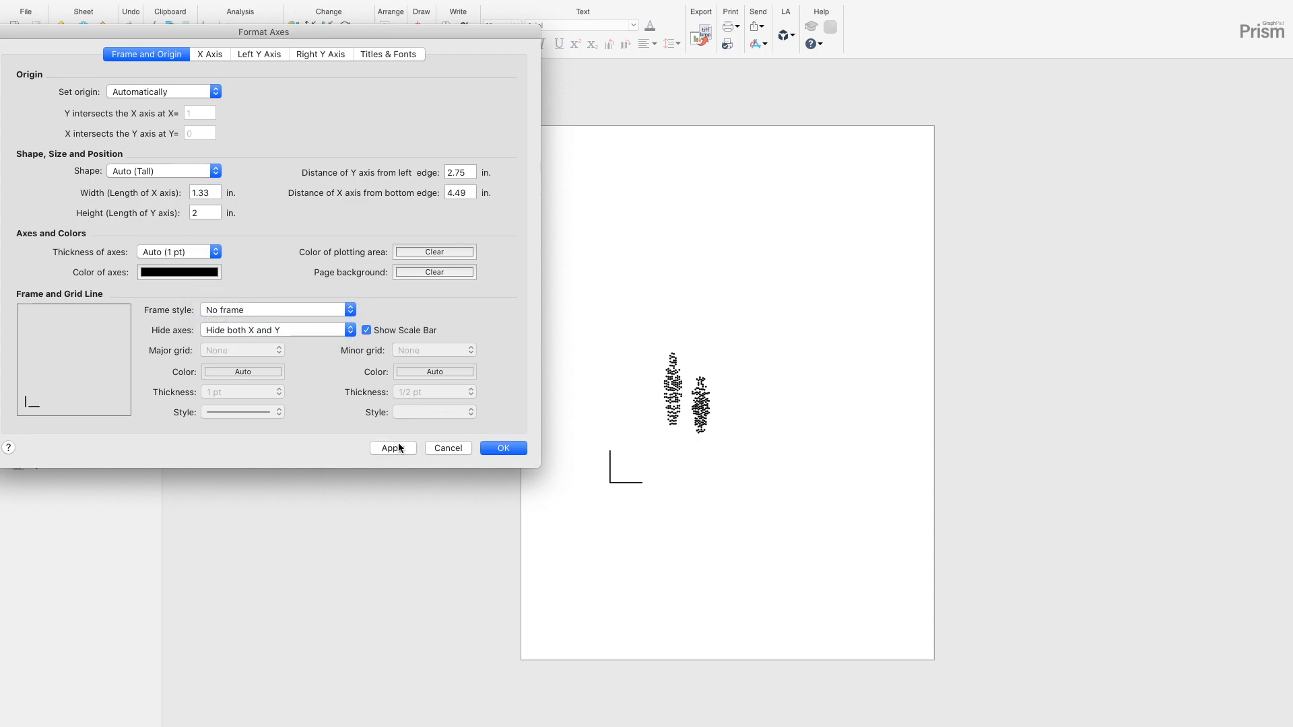
{"action": "left_click", "coordinate": [504, 449]}
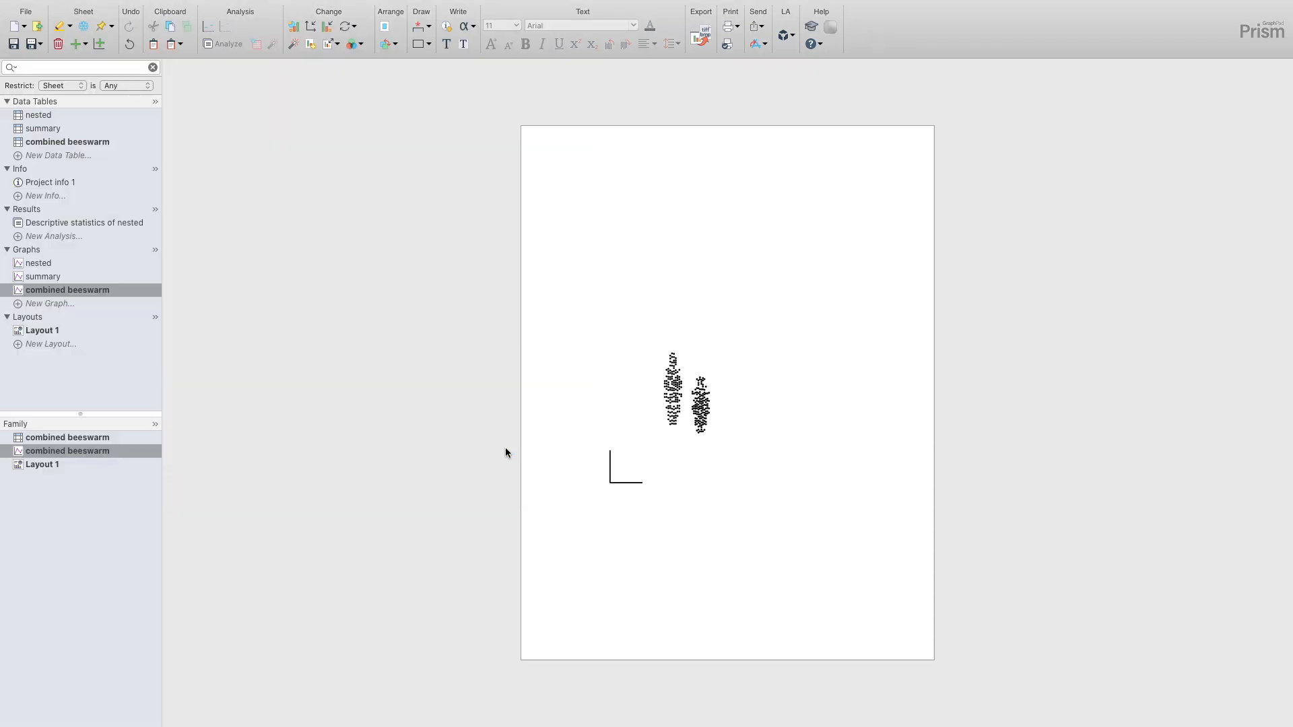
- Make both scale bar lines on the combined beeswarm graph fully transparent
{"action": "left_click_drag", "start_coordinate": [596, 436], "coordinate": [656, 512]}
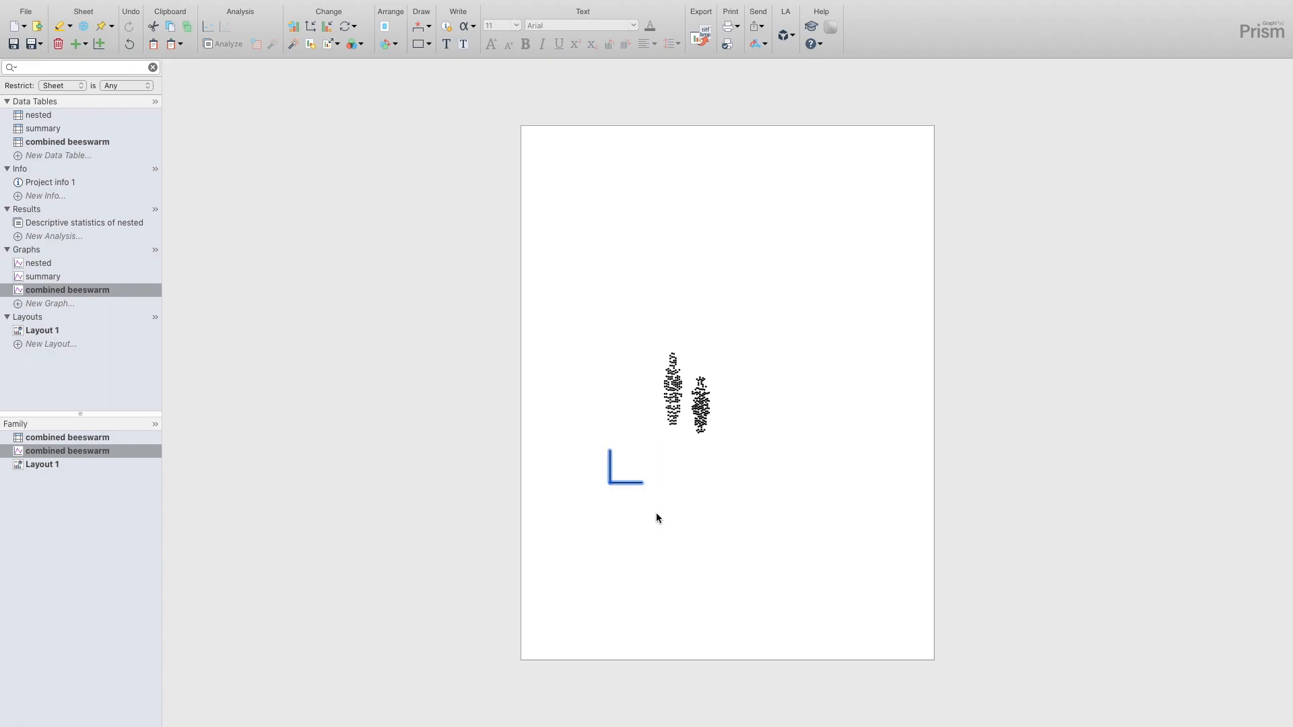
{"action": "right_click", "coordinate": [626, 482]}
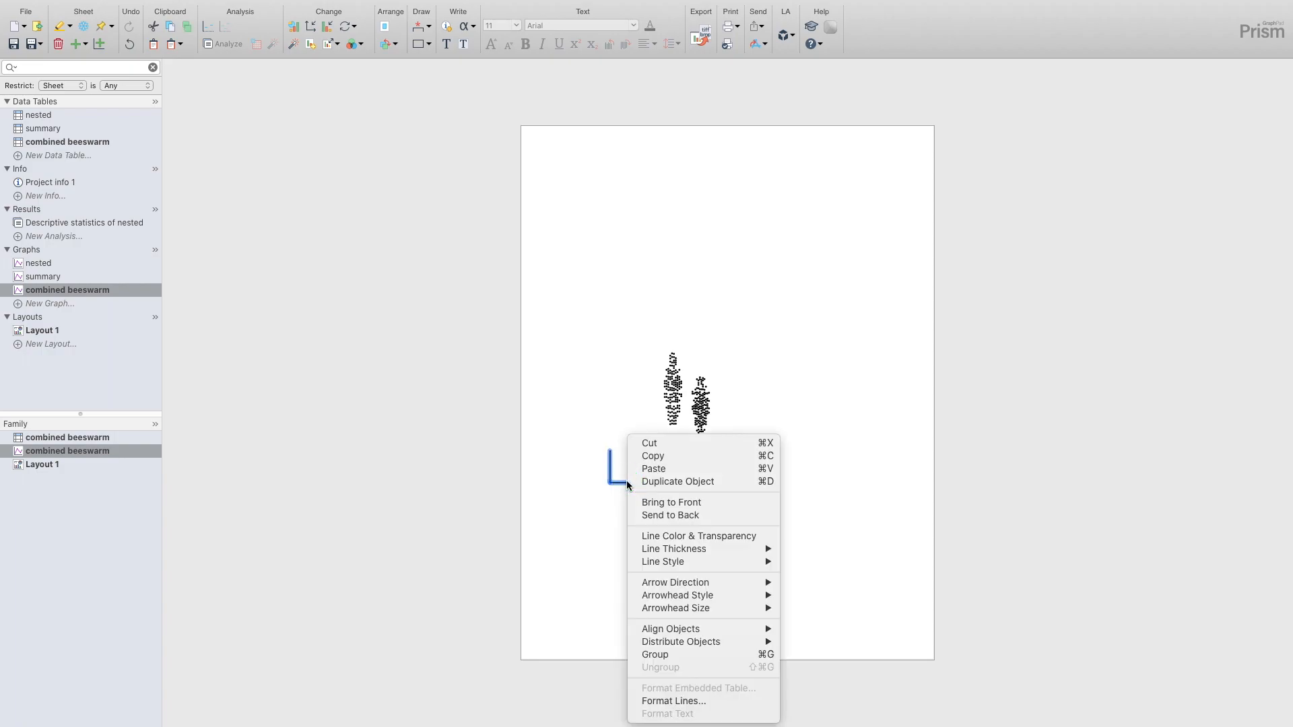
{"action": "left_click", "coordinate": [673, 536]}
{"action": "left_click_drag", "start_coordinate": [1222, 436], "coordinate": [811, 473]}
{"action": "left_click", "coordinate": [811, 473]}
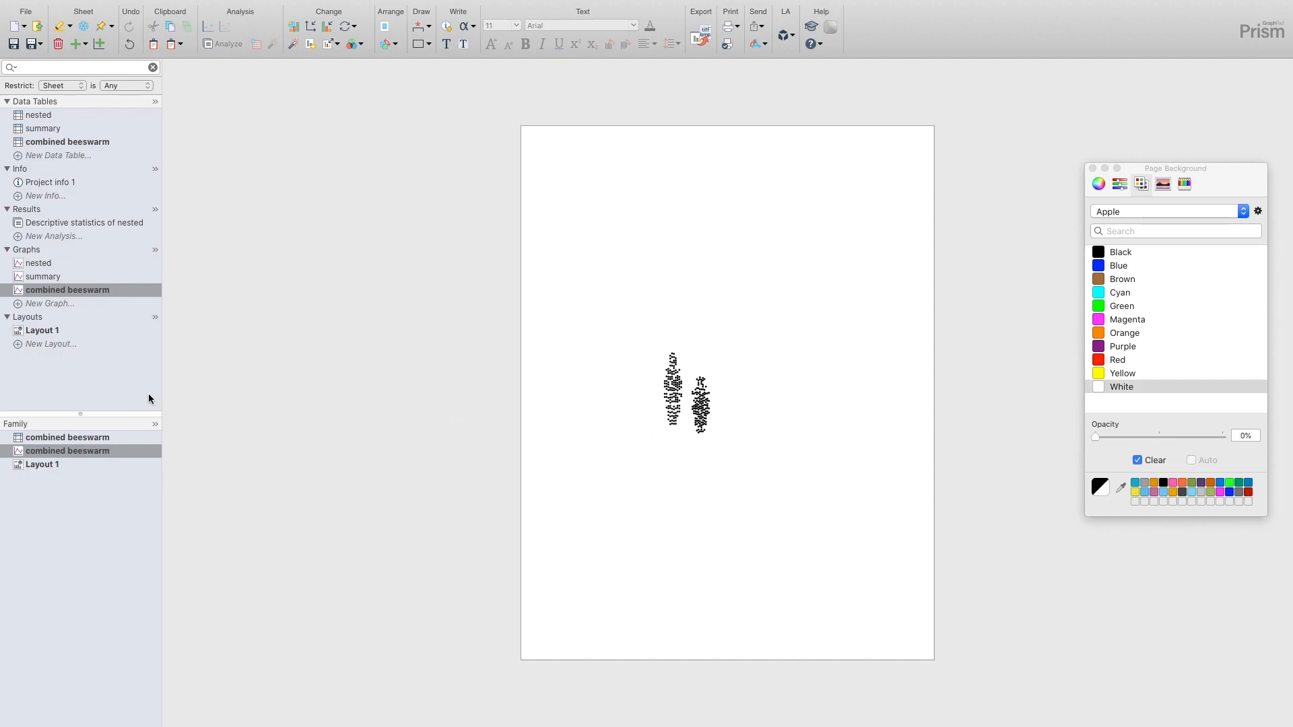
- On Layout 1, align the combined beeswarm points with the Control and Drug columns and axes of the summary graph
{"action": "left_click", "coordinate": [47, 330]}
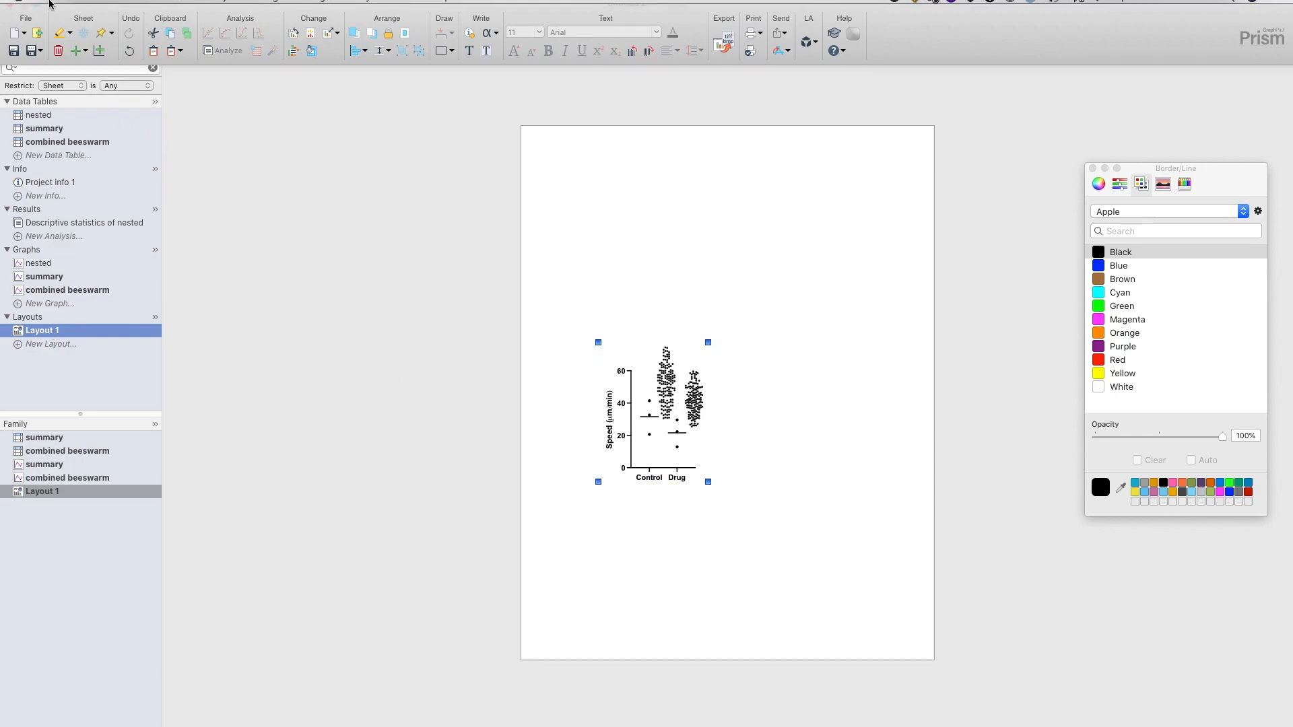
{"action": "left_click", "coordinate": [37, 22]}
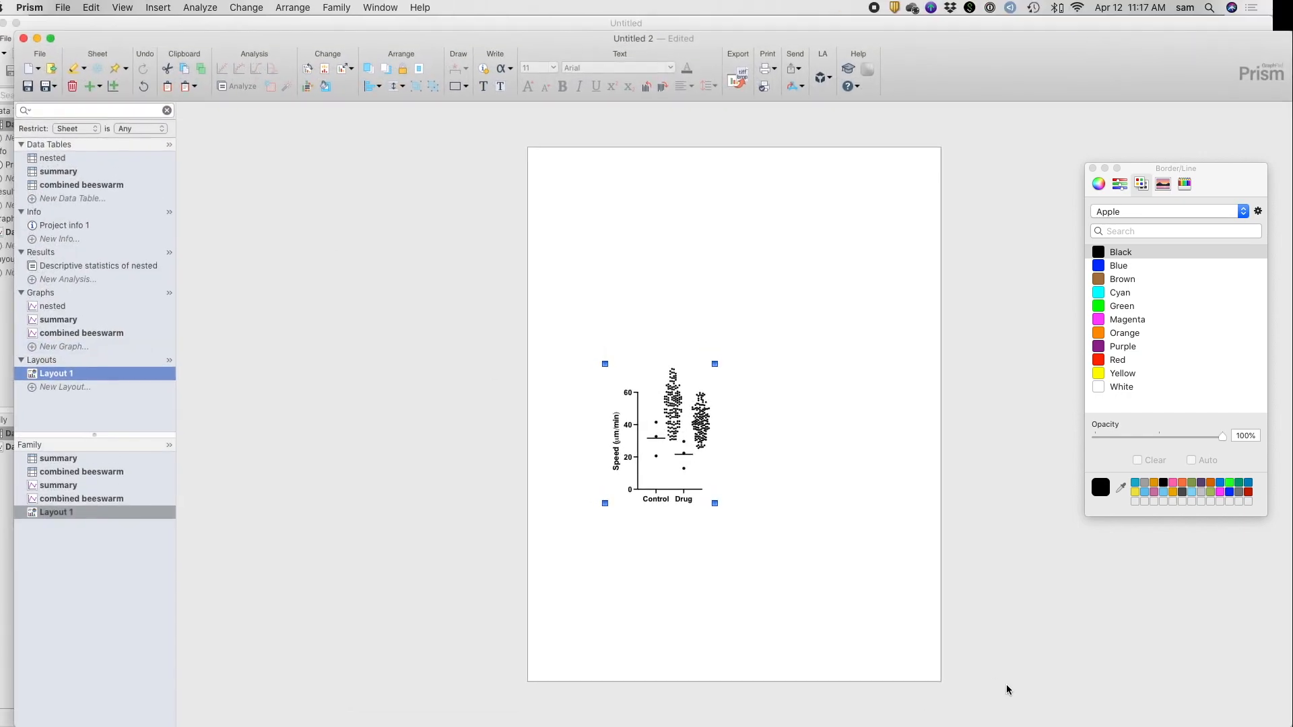
{"action": "left_click", "coordinate": [1213, 722]}
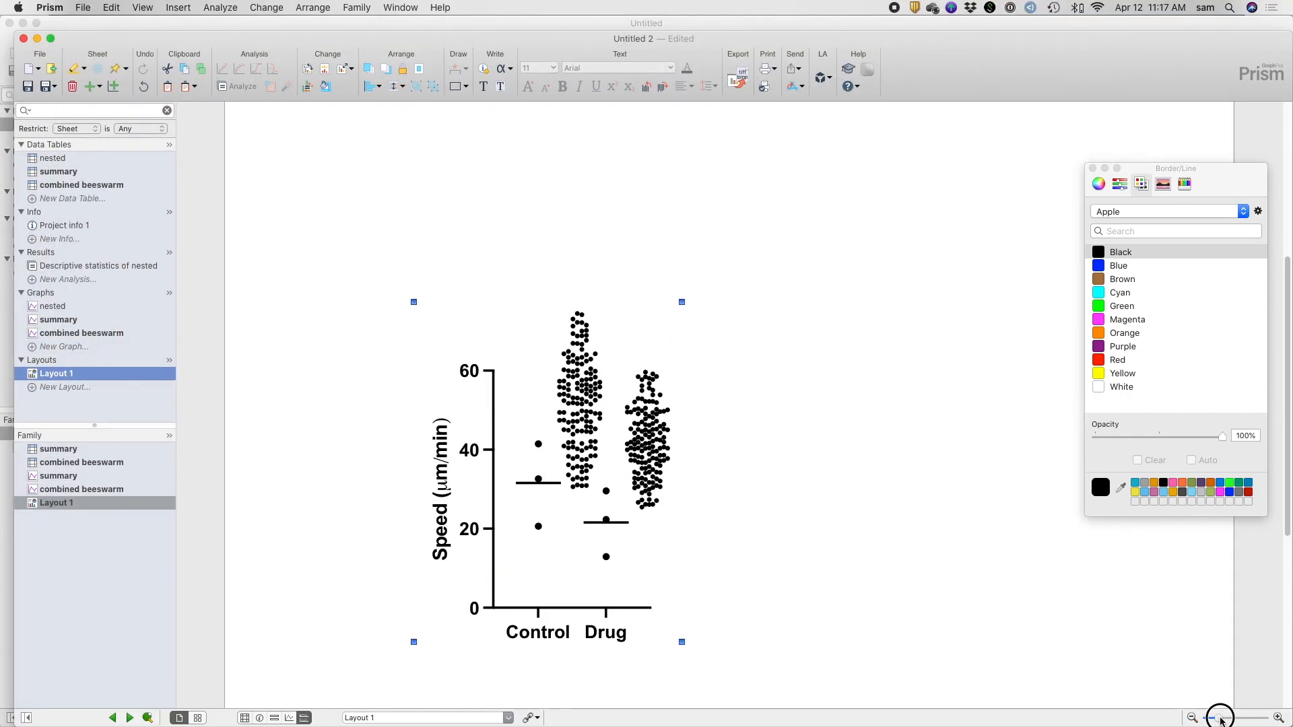
{"action": "left_click", "coordinate": [50, 38]}
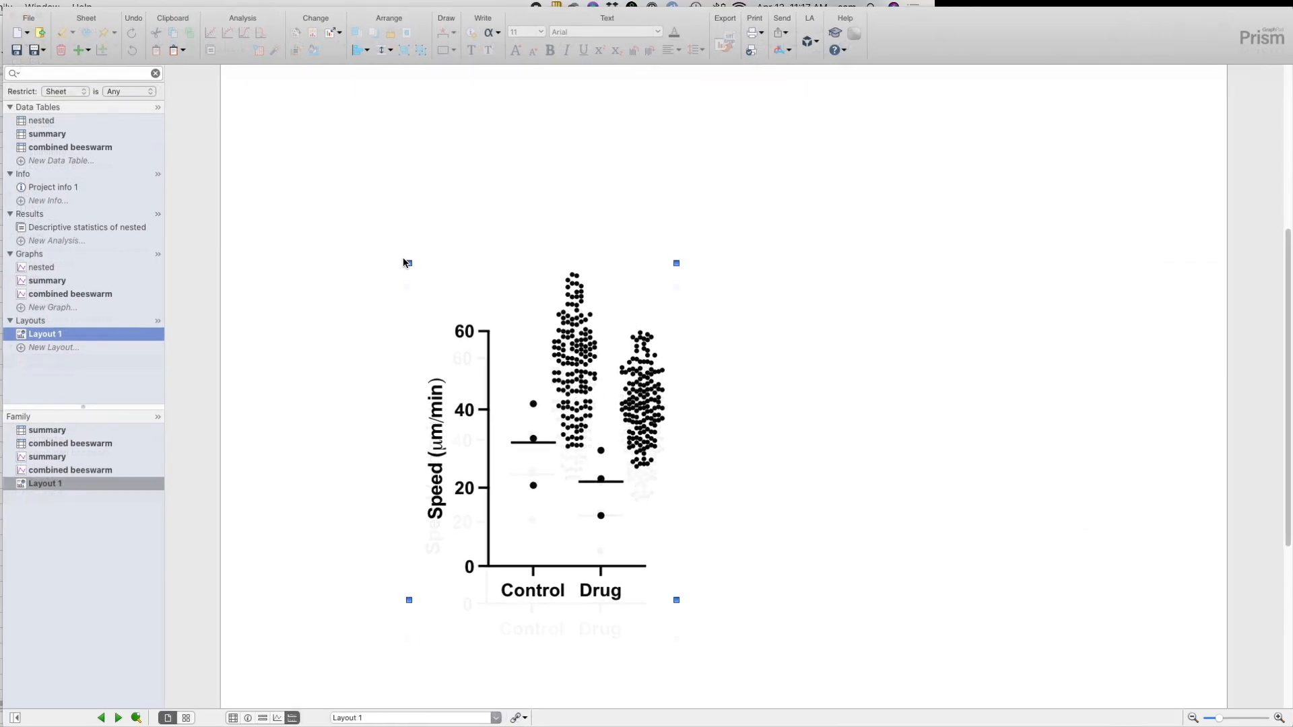
{"action": "left_click_drag", "start_coordinate": [638, 385], "coordinate": [601, 456]}
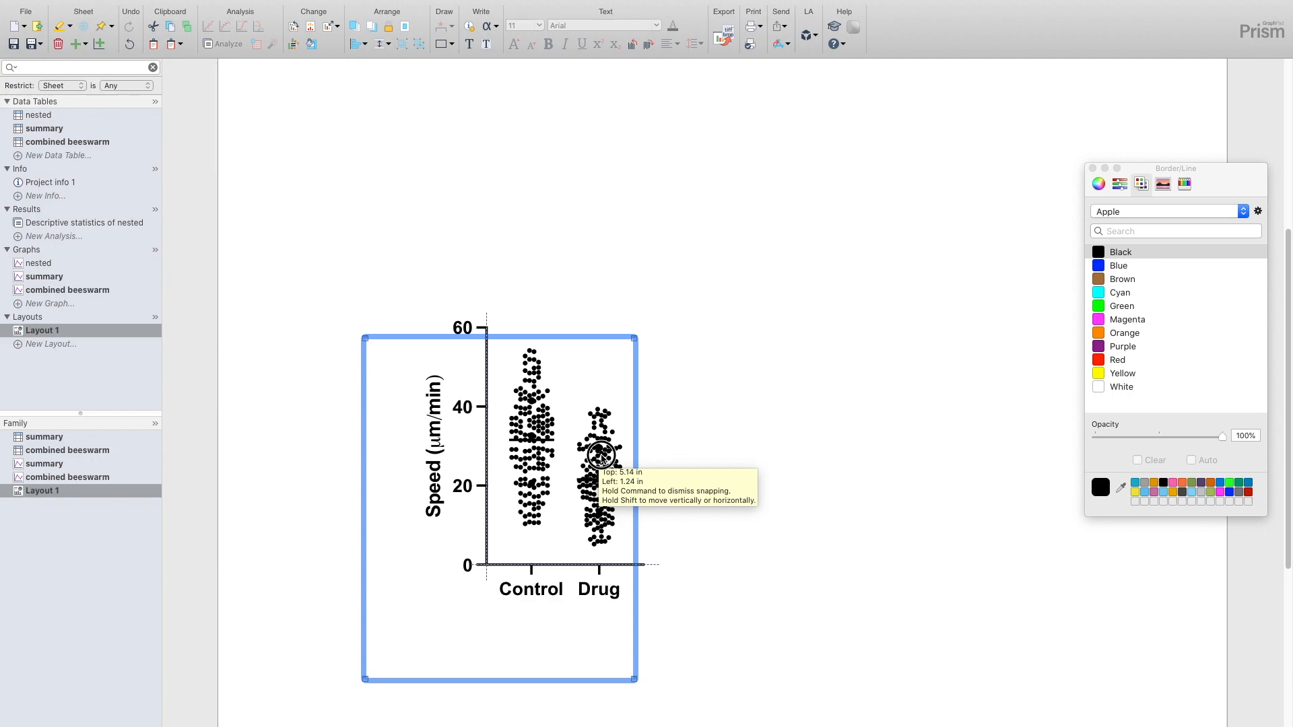
{"action": "left_click_drag", "start_coordinate": [601, 456], "coordinate": [601, 456]}
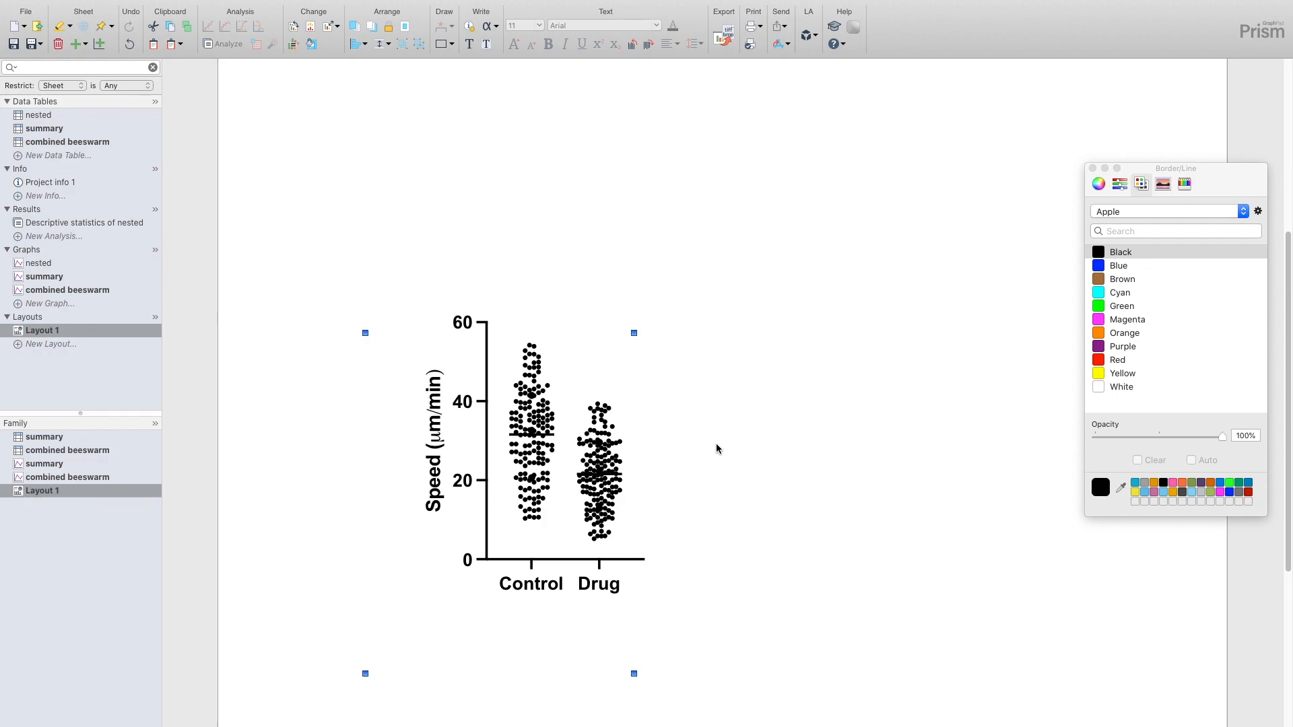
- Open the summary graph's format settings and set the symbol size to 6 for all data sets
{"action": "left_click", "coordinate": [43, 279]}
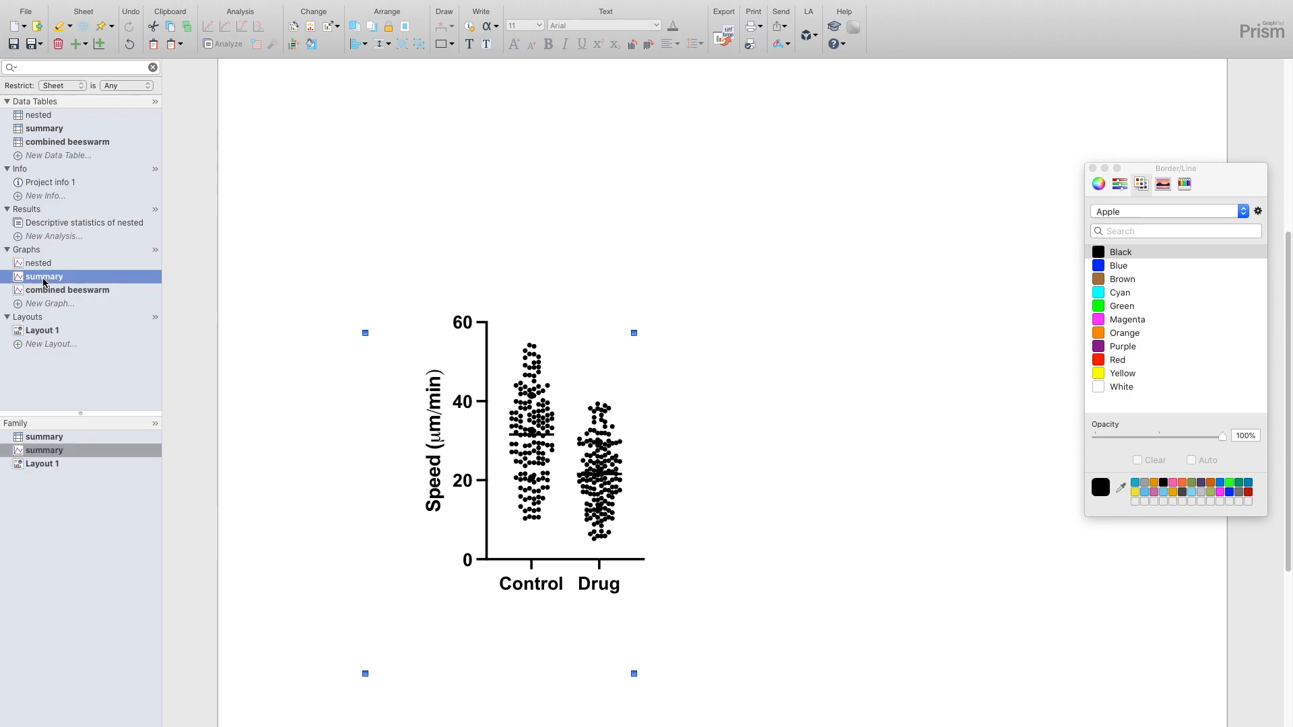
{"action": "double_click", "coordinate": [672, 376]}
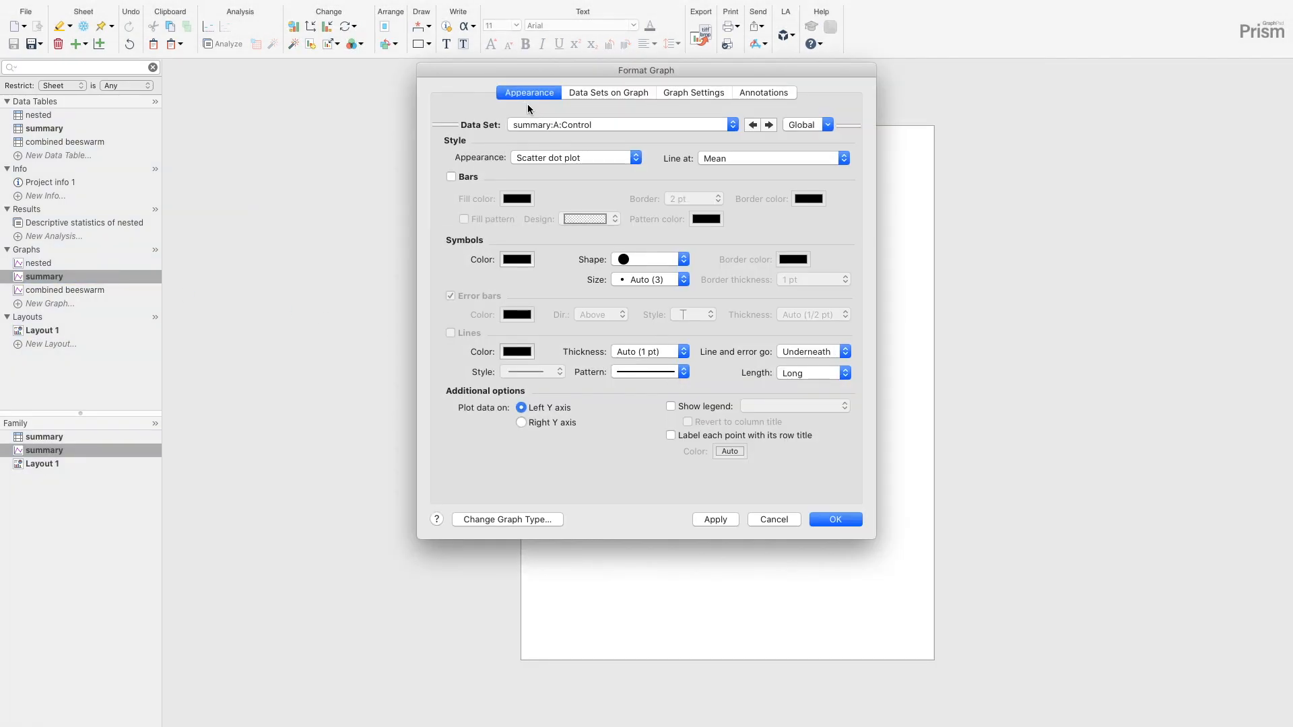
{"action": "left_click", "coordinate": [538, 122]}
{"action": "left_click", "coordinate": [552, 108]}
{"action": "left_click_drag", "start_coordinate": [613, 74], "coordinate": [273, 44]}
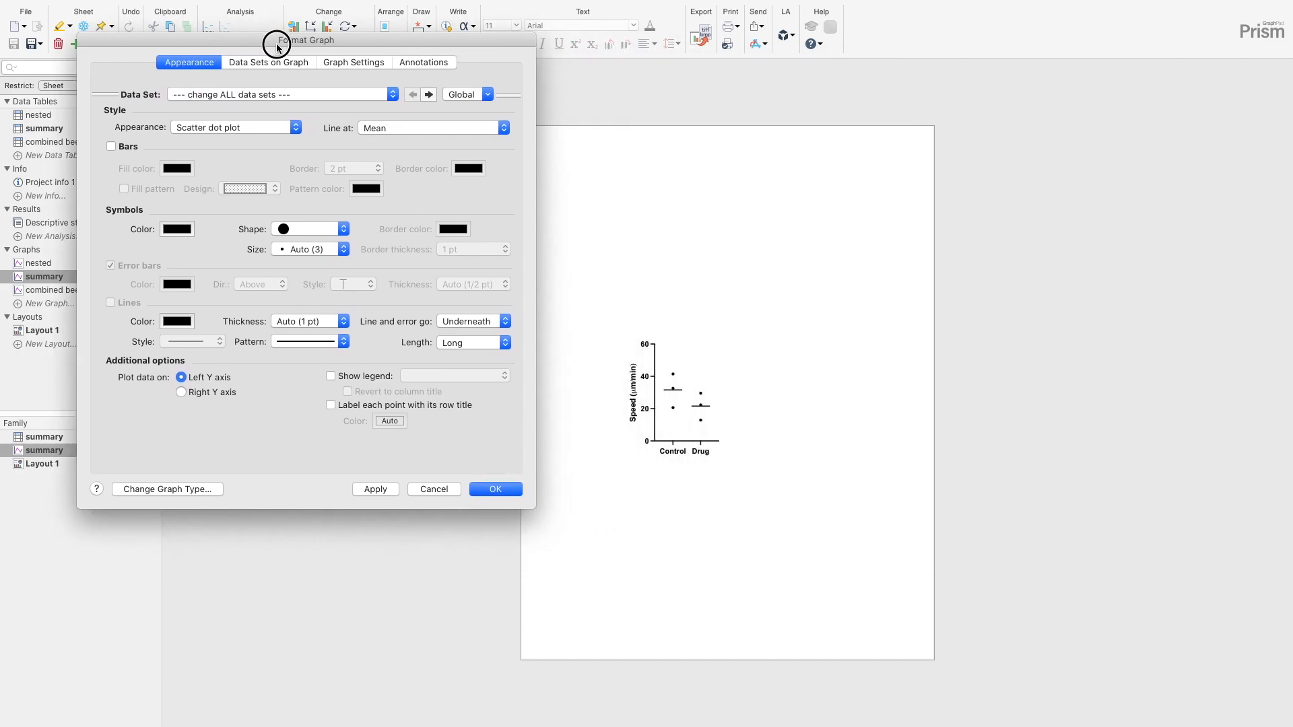
{"action": "left_click", "coordinate": [330, 250]}
{"action": "left_click", "coordinate": [324, 346]}
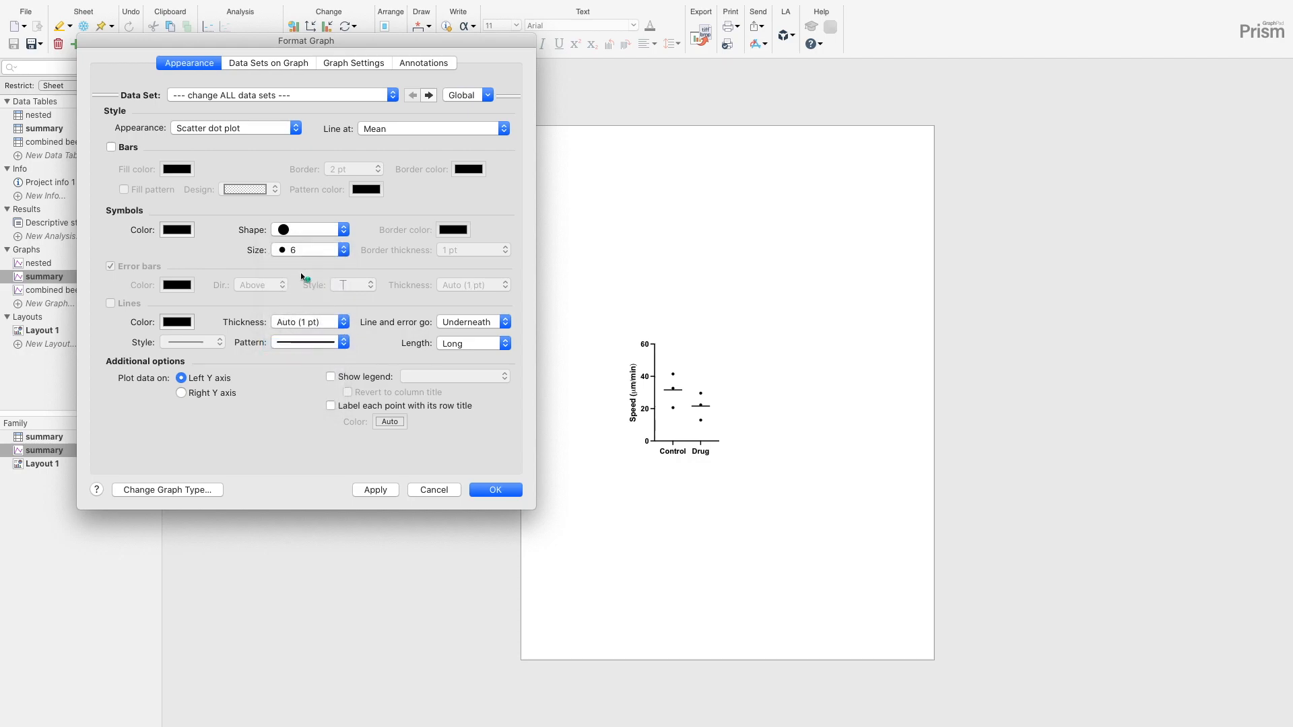
- Give all summary data sets bordered circle symbols with a black fill and apply the formatting
{"action": "left_click", "coordinate": [310, 229]}
{"action": "left_click", "coordinate": [303, 250]}
{"action": "left_click", "coordinate": [174, 230]}
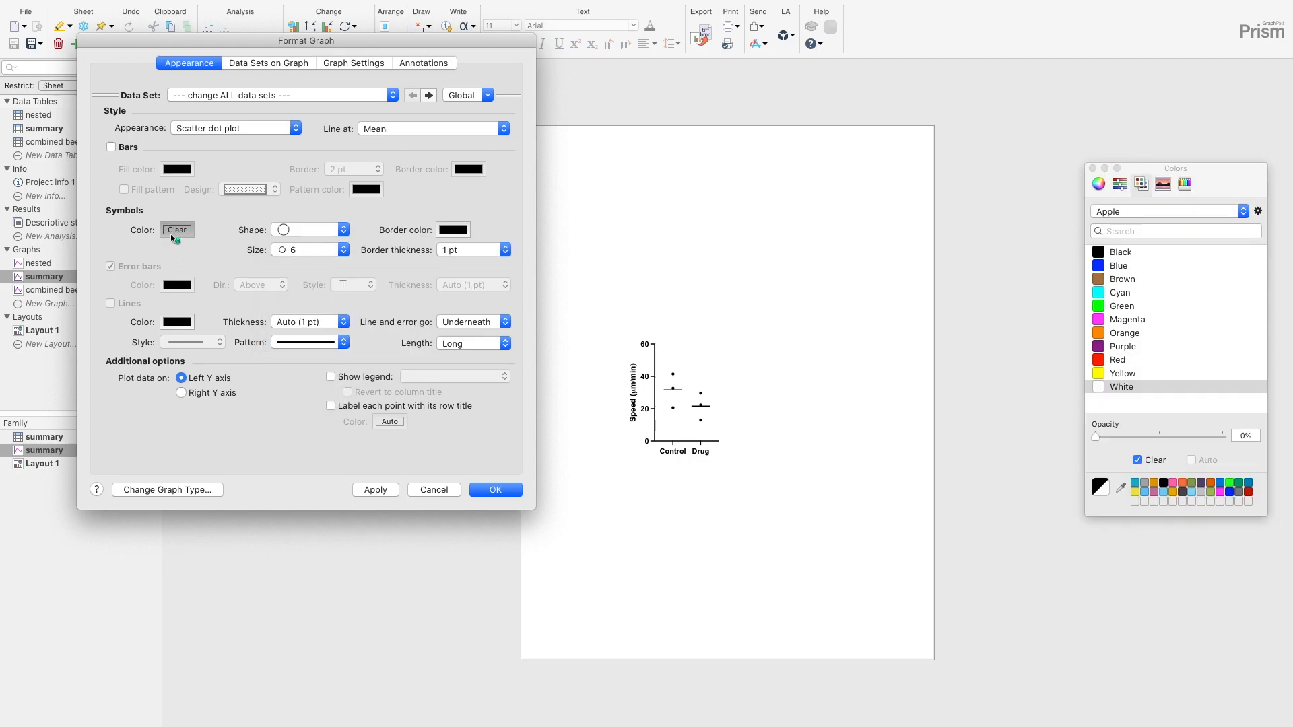
{"action": "left_click", "coordinate": [1121, 252]}
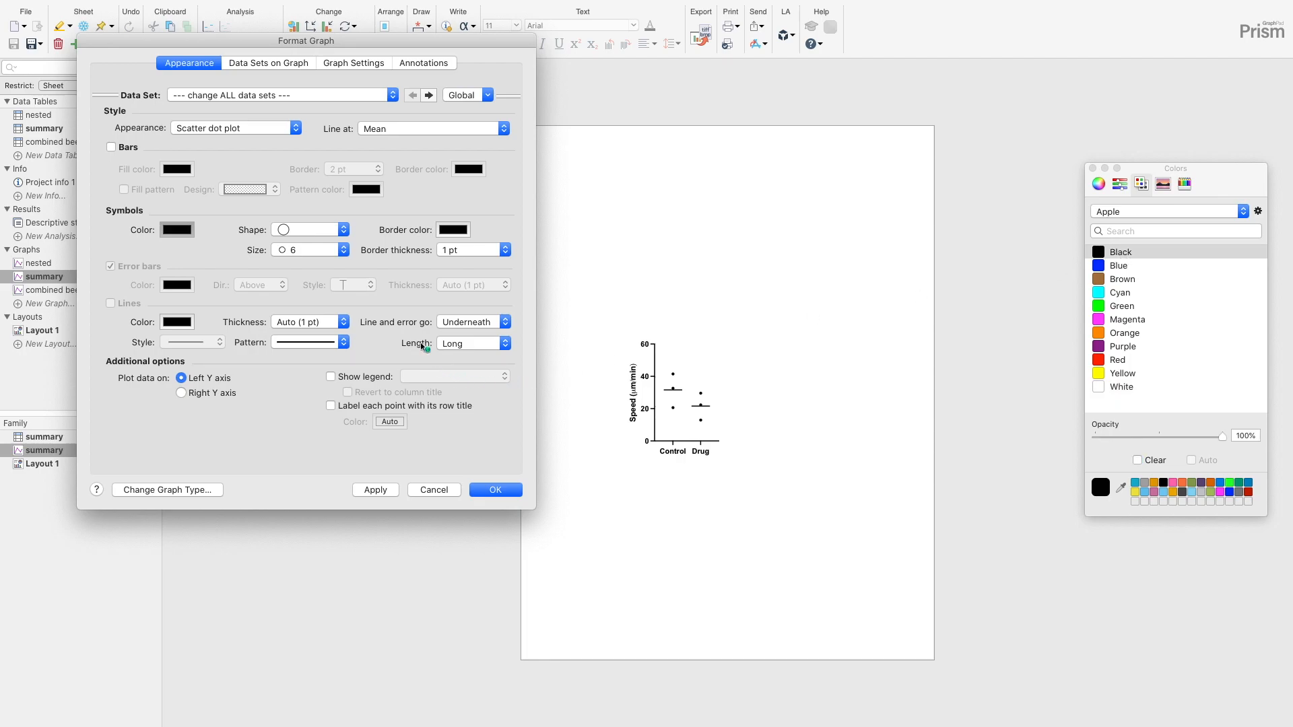
{"action": "left_click", "coordinate": [375, 489]}
- Keep the solid line pattern and set the mean line thickness to 3 pt for all summary data sets
{"action": "left_click", "coordinate": [334, 343]}
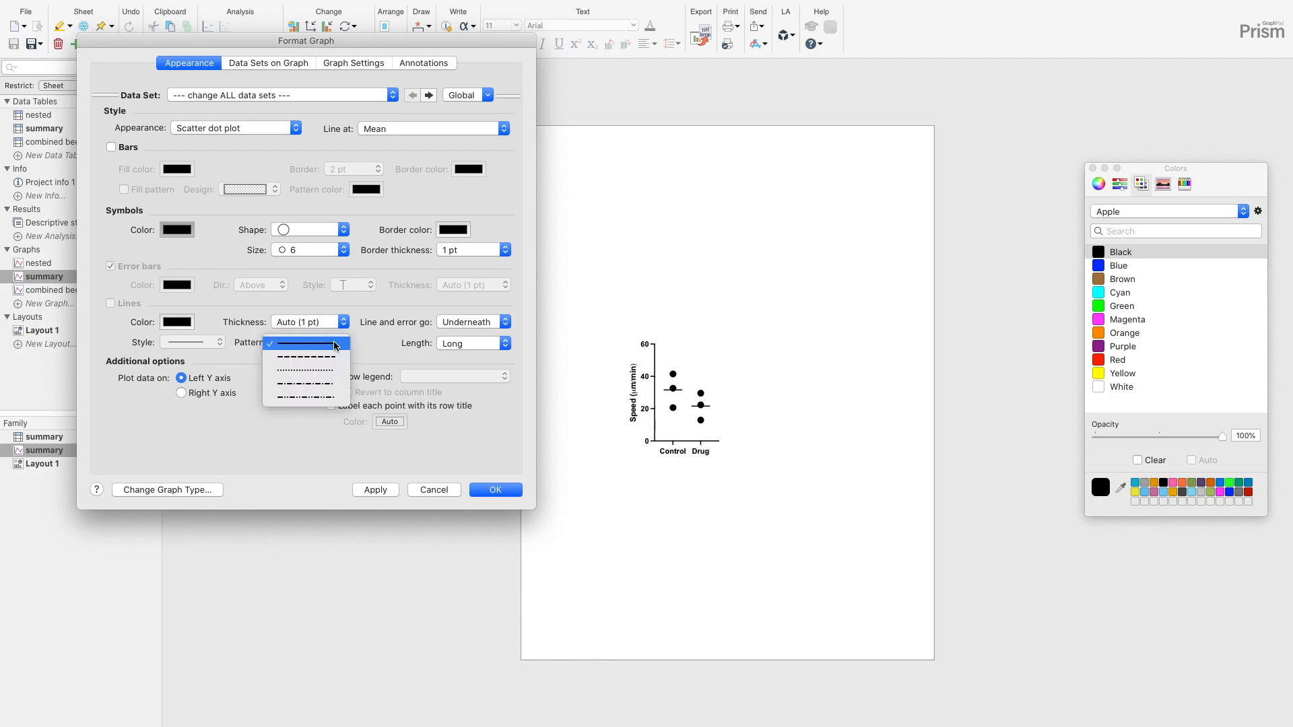
{"action": "left_click", "coordinate": [336, 345]}
{"action": "left_click", "coordinate": [336, 322]}
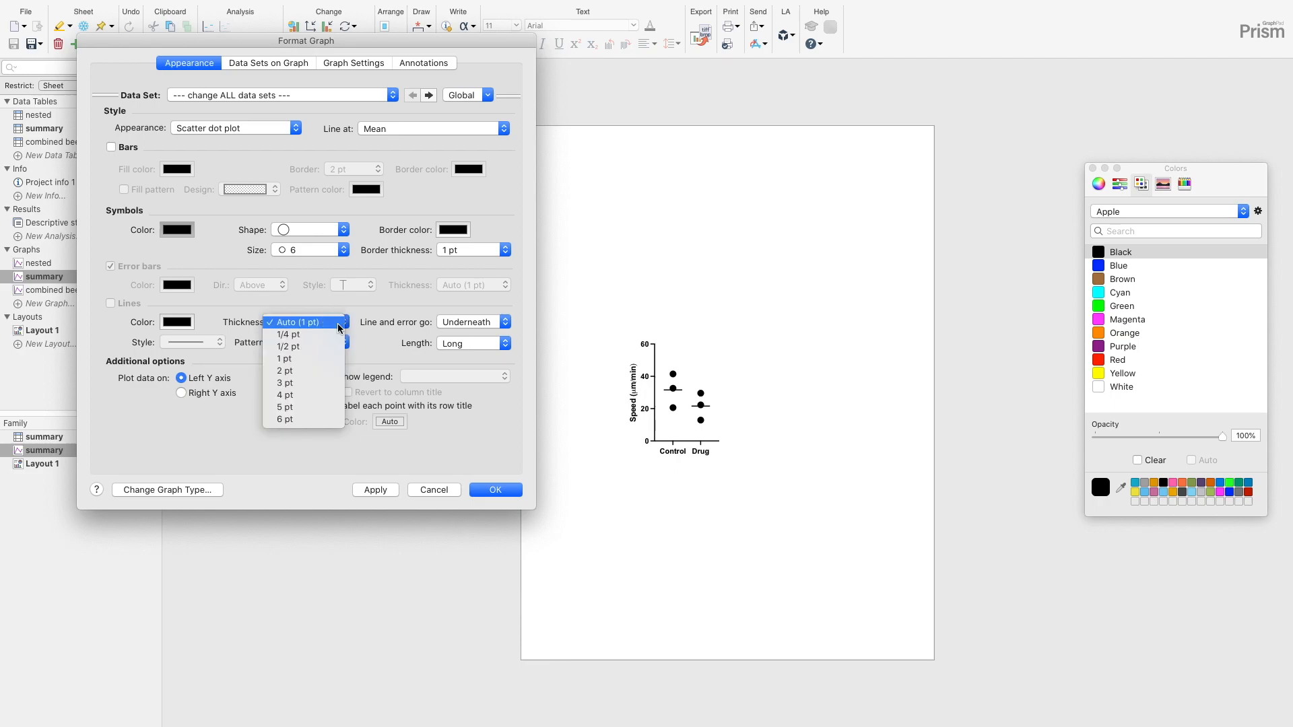
{"action": "left_click", "coordinate": [286, 382]}
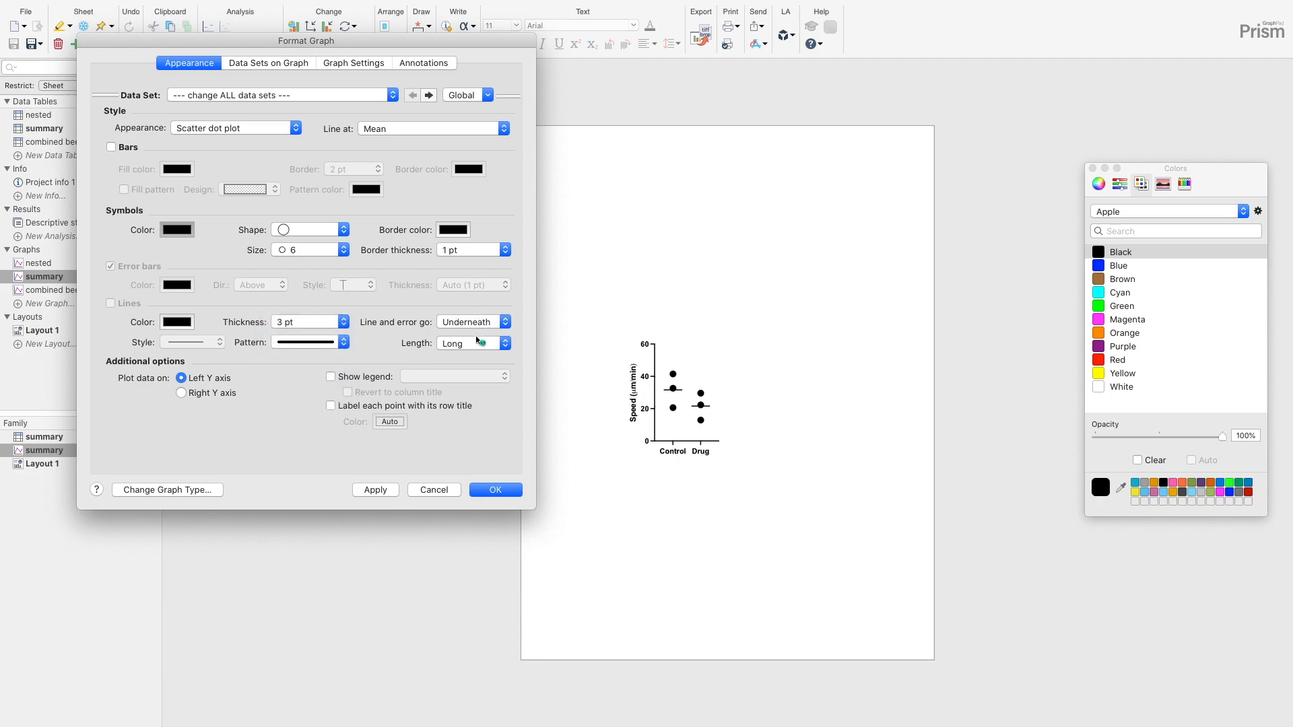
- Confirm the mean line length and formatting of the summary graph, and return to Layout 1
{"action": "left_click", "coordinate": [474, 344]}
{"action": "left_click", "coordinate": [506, 490]}
{"action": "left_click", "coordinate": [46, 331]}
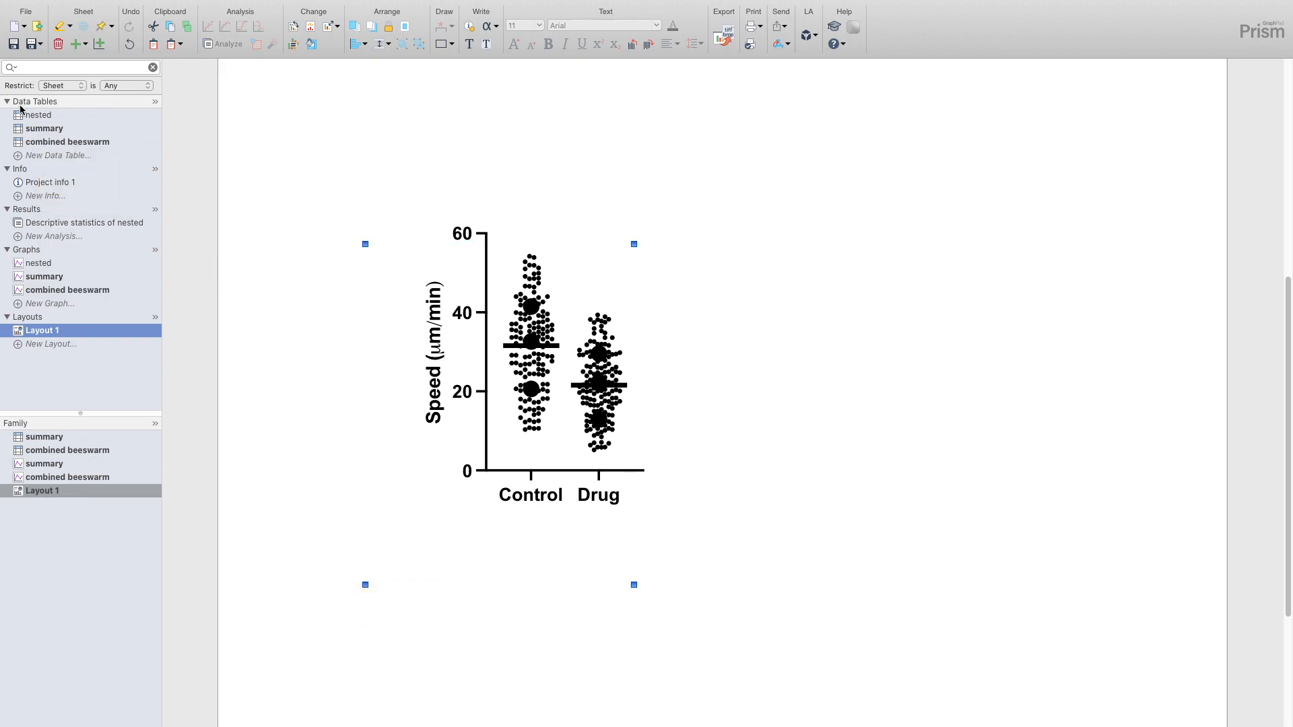
- In the summary data table, set the symbol color of the row 1 Control and Drug values to Magenta
{"action": "mouse_move", "coordinate": [30, 119]}
{"action": "left_click", "coordinate": [34, 128]}
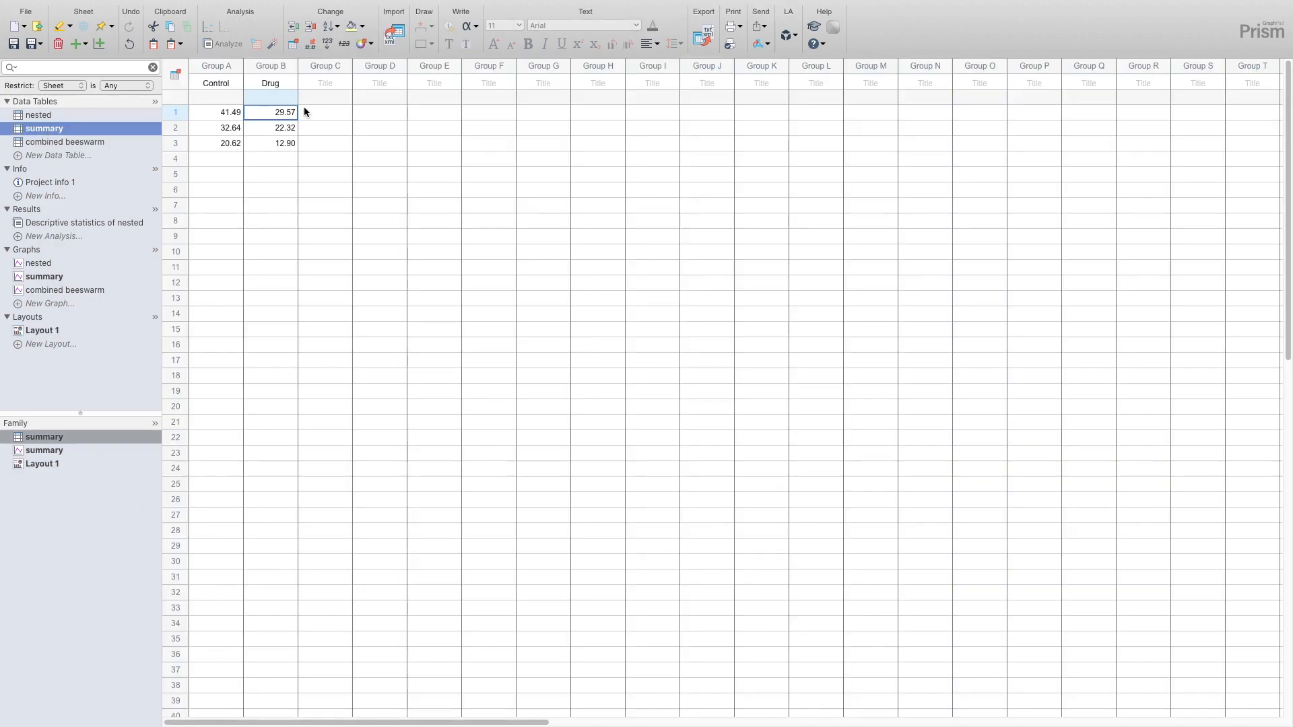
{"action": "left_click_drag", "start_coordinate": [222, 113], "coordinate": [273, 116]}
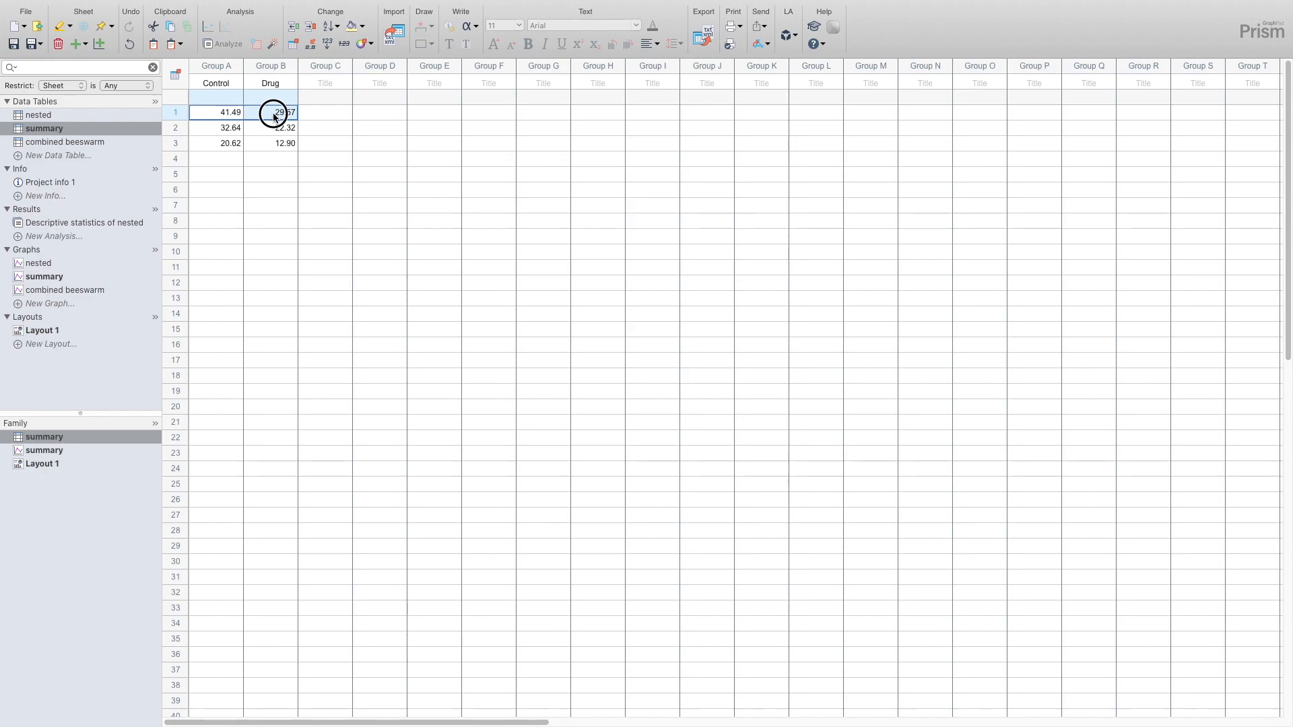
{"action": "left_click", "coordinate": [368, 46]}
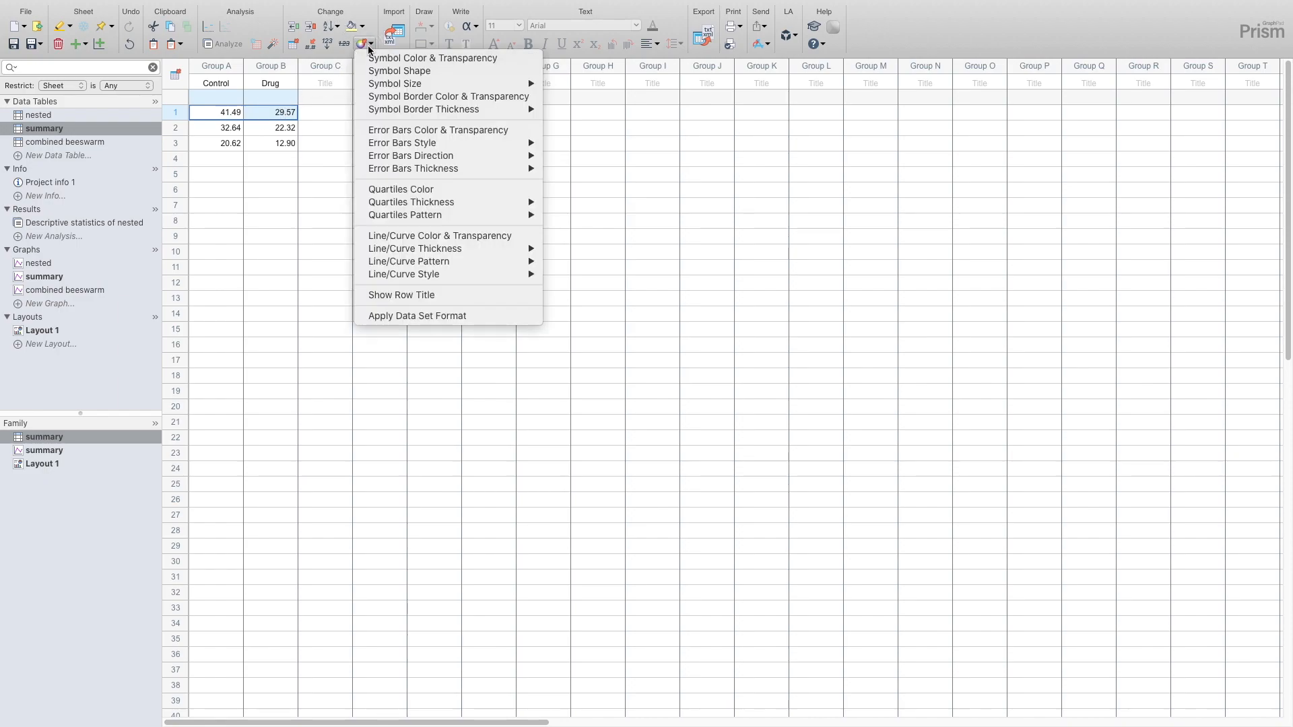
{"action": "left_click", "coordinate": [402, 60]}
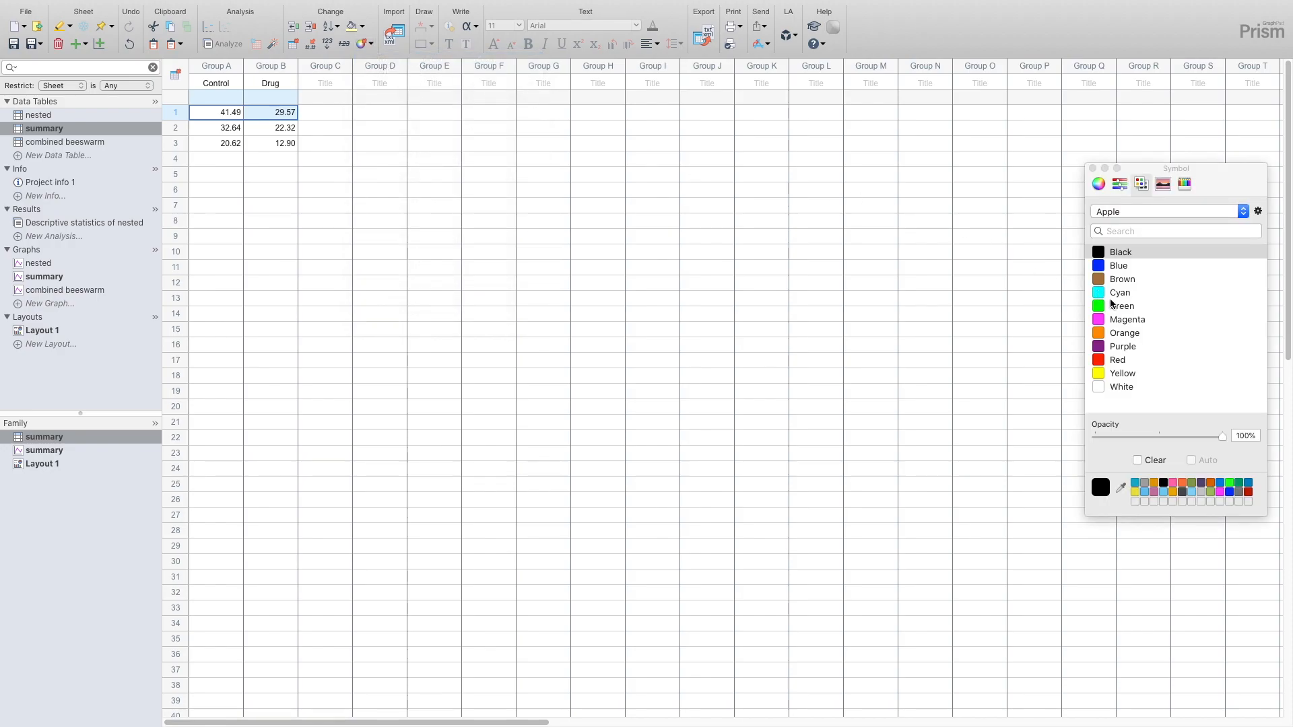
{"action": "left_click", "coordinate": [1138, 321]}
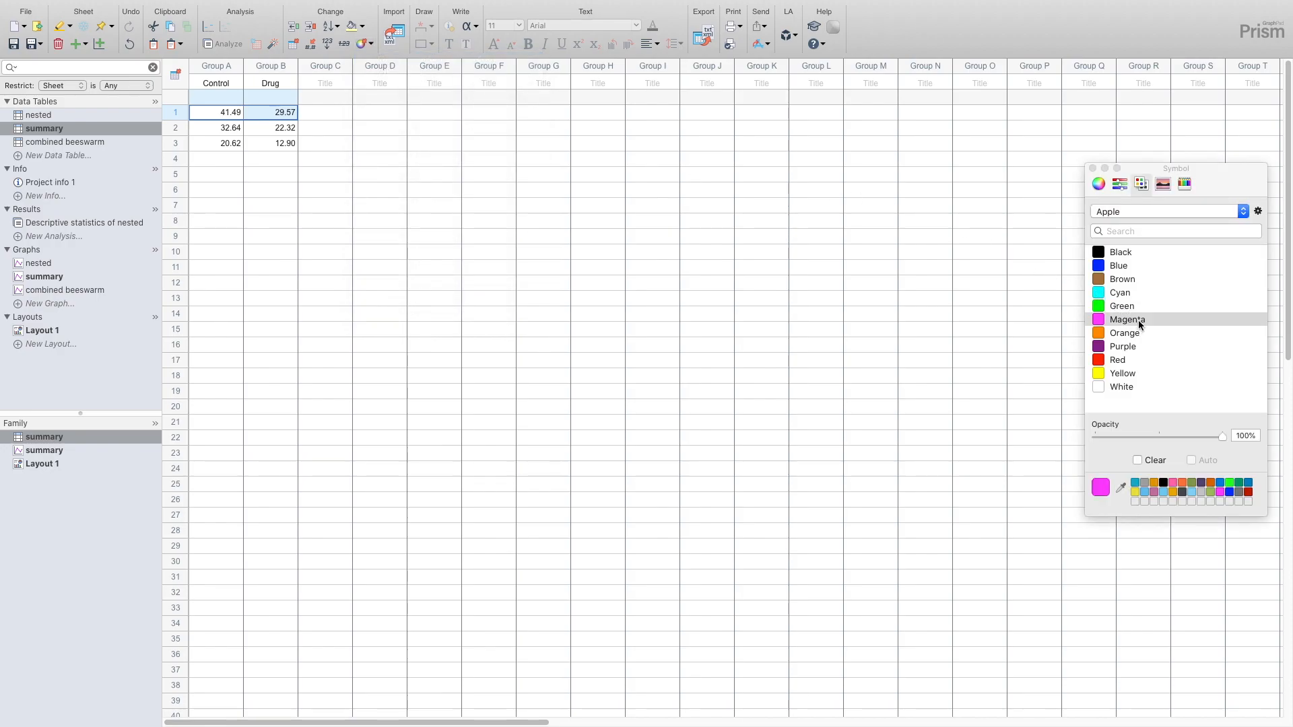
- Set the symbol color of the row 3 Control and Drug values in the summary table to Green
{"action": "left_click_drag", "start_coordinate": [227, 144], "coordinate": [265, 146]}
{"action": "left_click", "coordinate": [362, 46]}
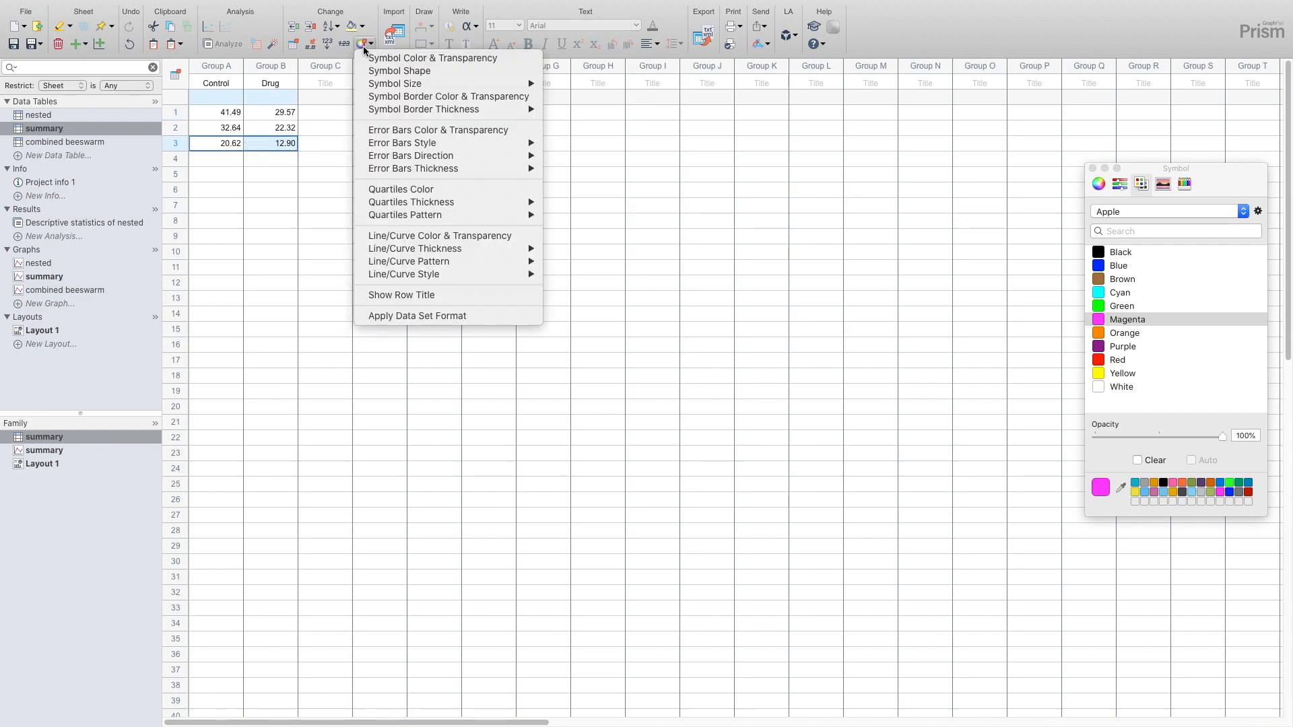
{"action": "left_click", "coordinate": [370, 56]}
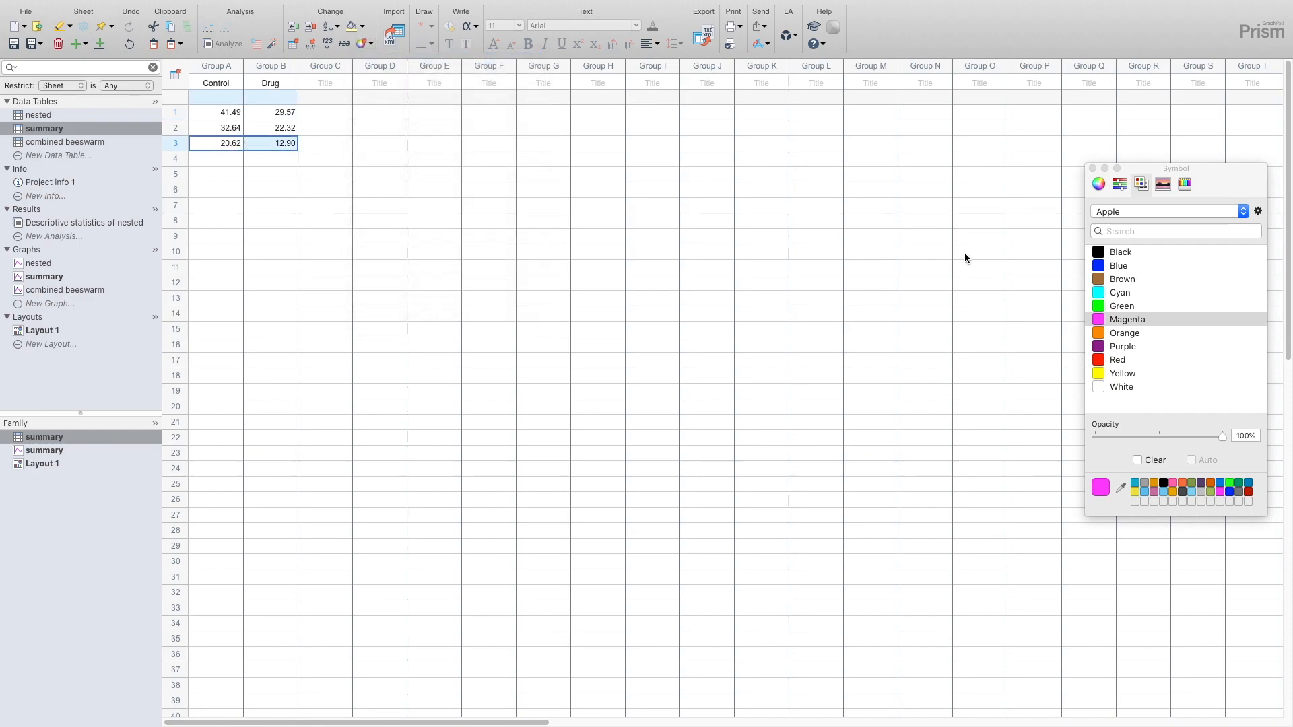
{"action": "left_click", "coordinate": [1123, 306]}
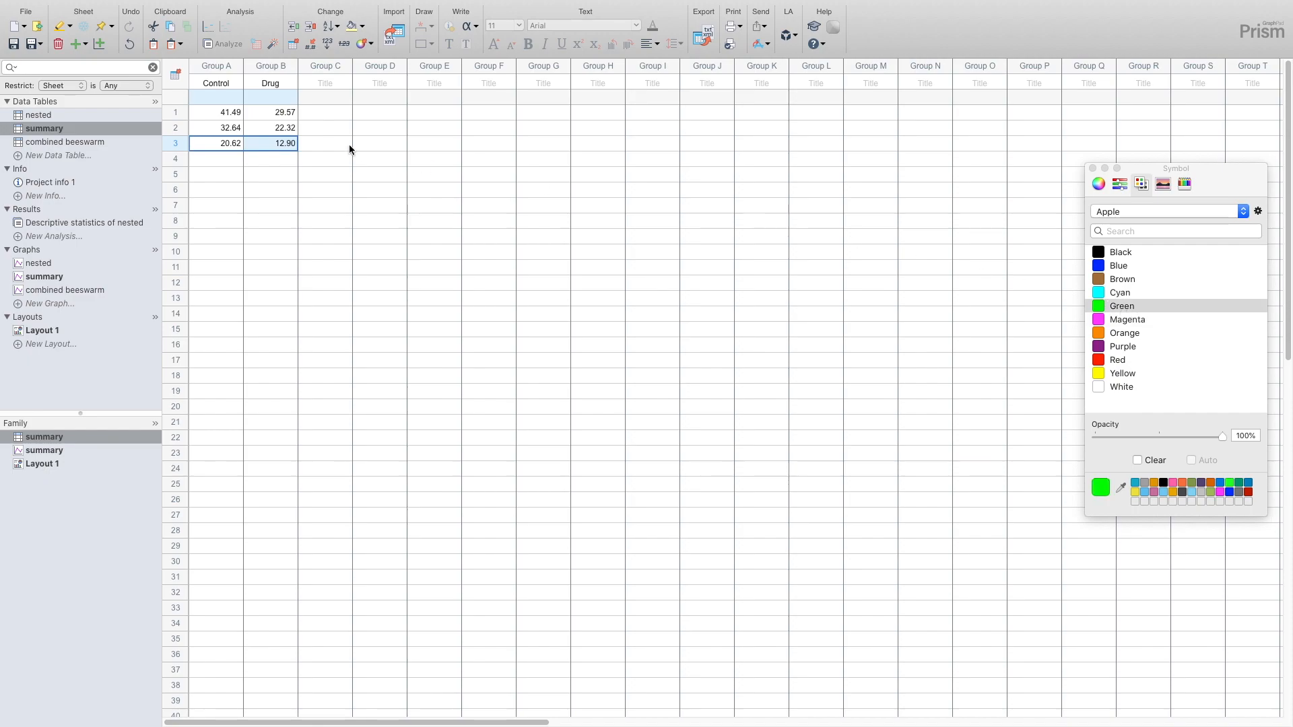
- Set the symbol color of the row 2 Control and Drug values in the summary table to dark gray
{"action": "left_click_drag", "start_coordinate": [225, 128], "coordinate": [254, 129]}
{"action": "left_click", "coordinate": [362, 45]}
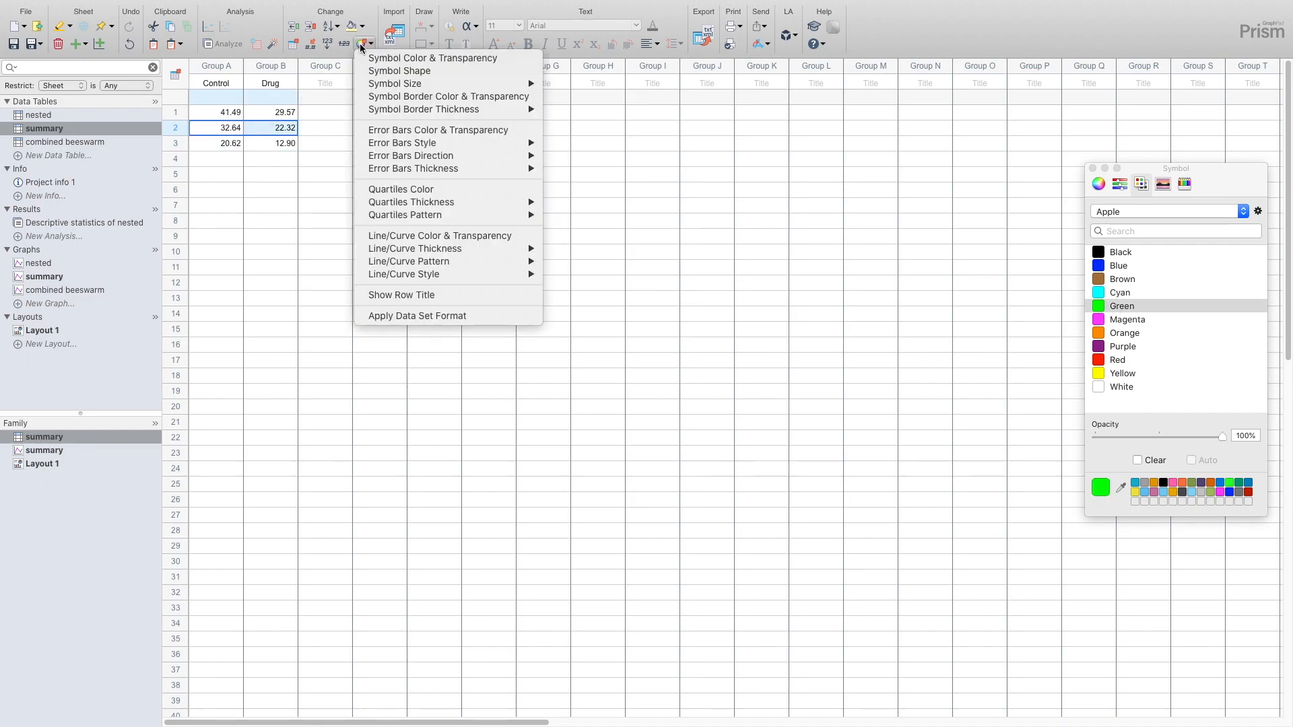
{"action": "left_click", "coordinate": [366, 59]}
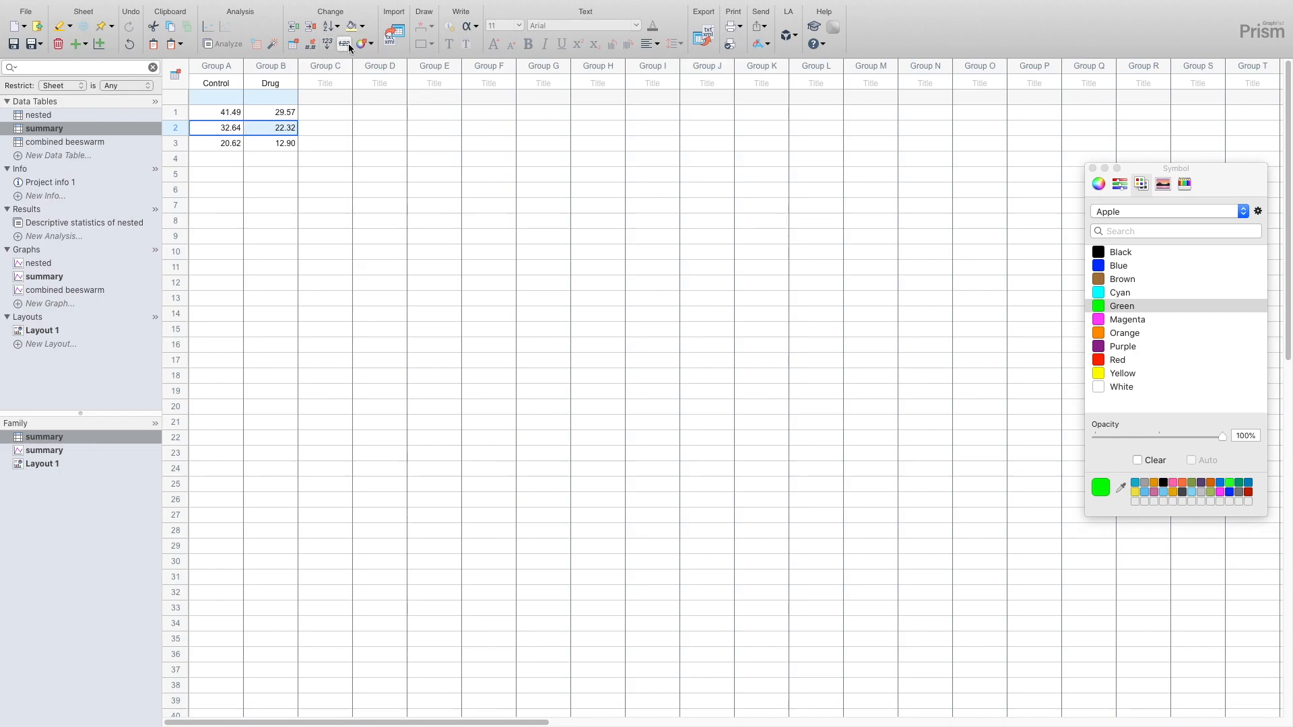
{"action": "left_click", "coordinate": [1238, 491]}
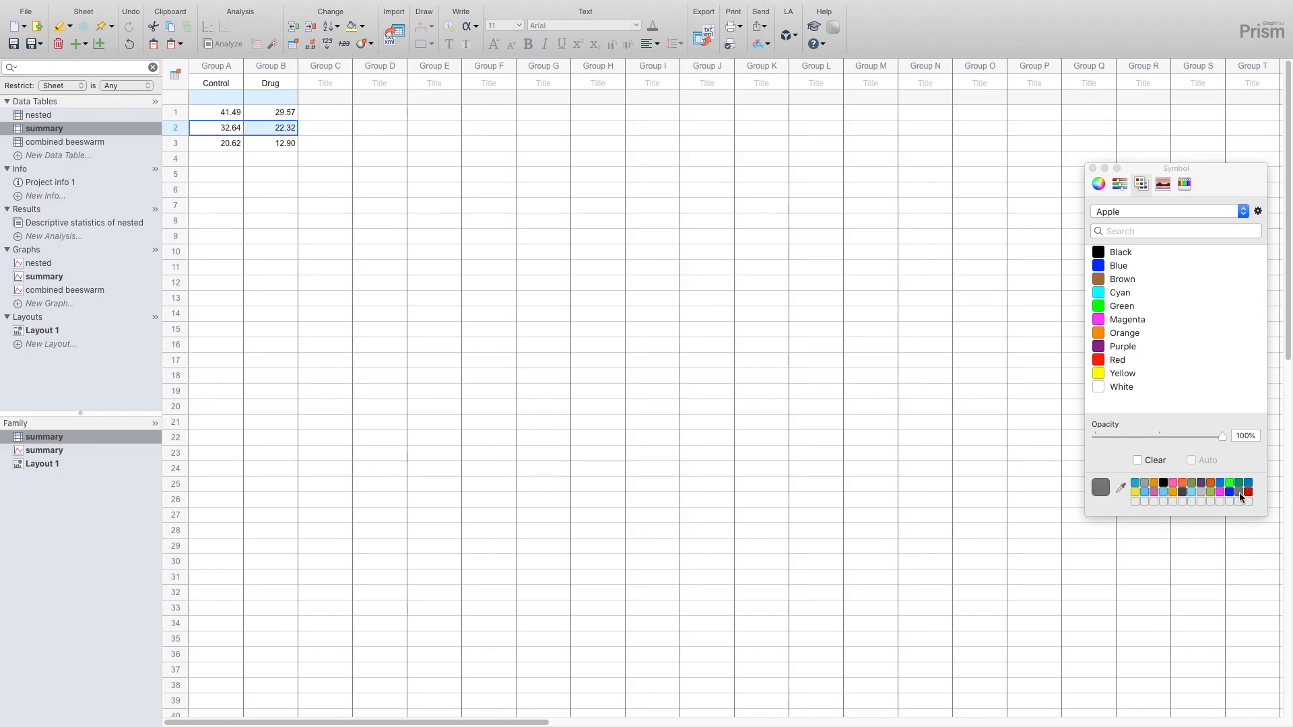
- On Layout 1, send the combined beeswarm graph to the back, behind the summary graph
{"action": "left_click", "coordinate": [32, 330]}
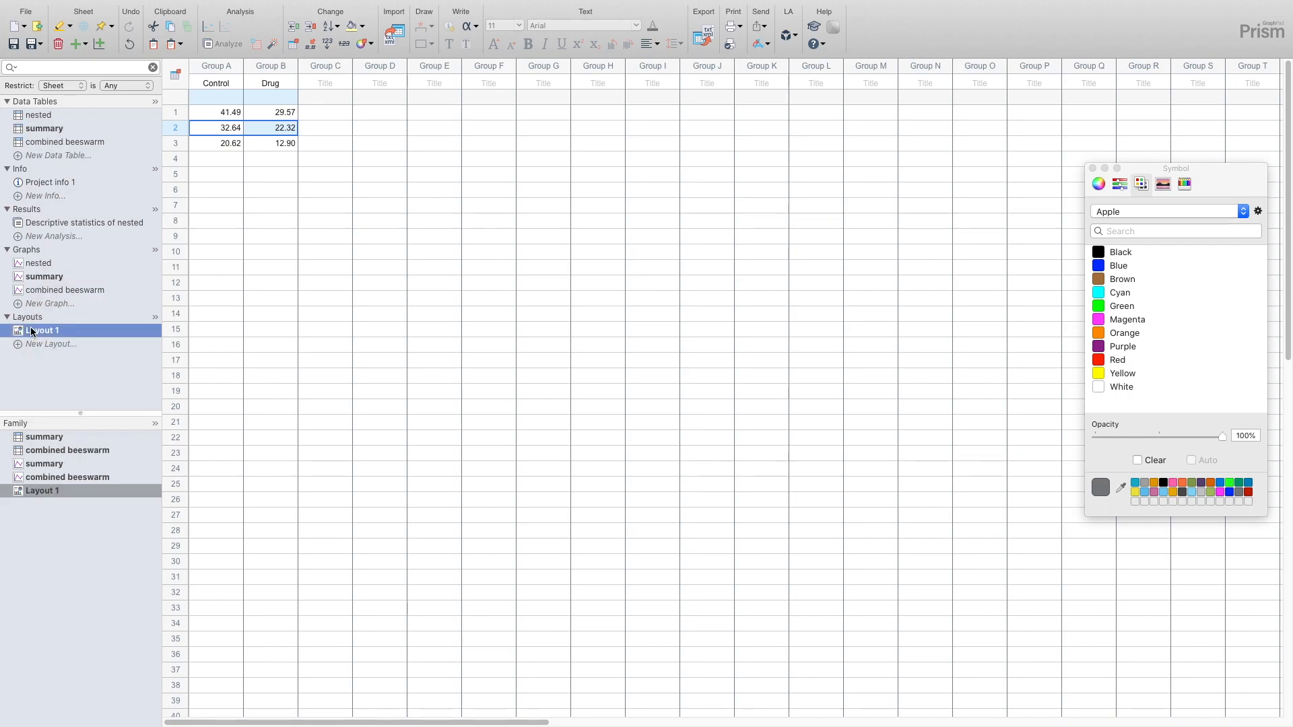
{"action": "left_click", "coordinate": [468, 335]}
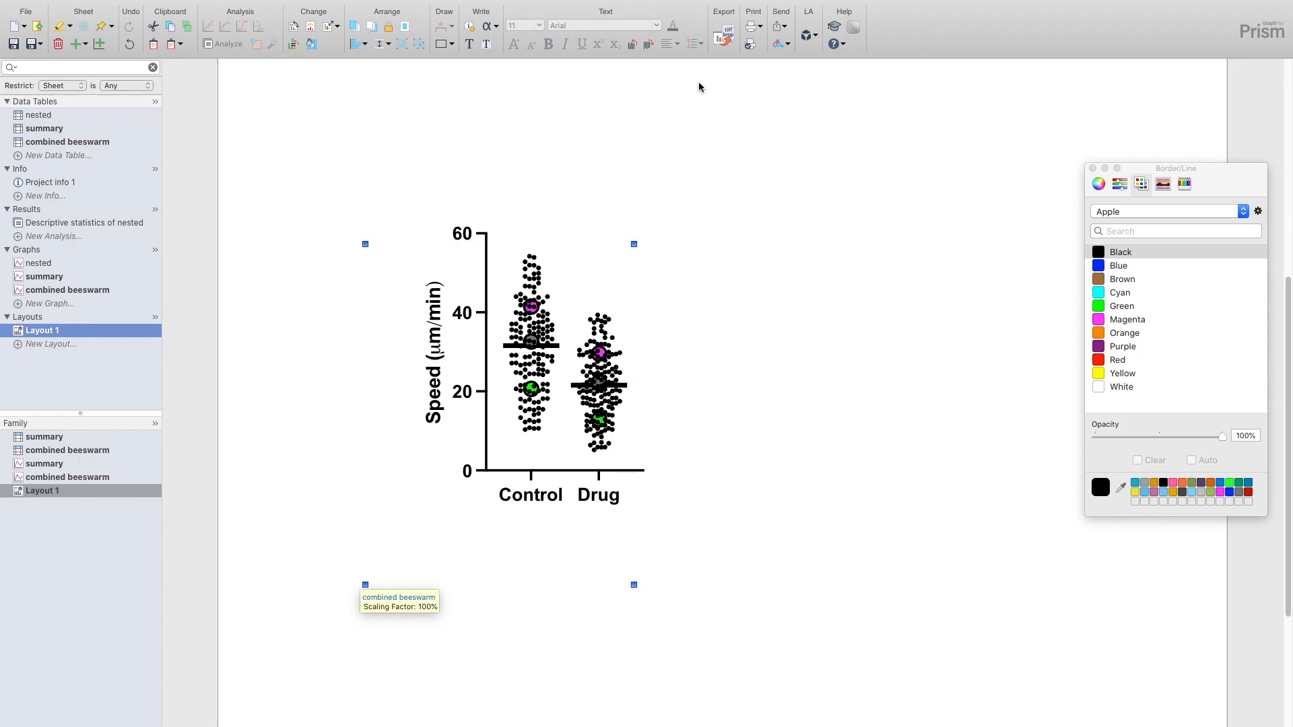
{"action": "left_click", "coordinate": [539, 265]}
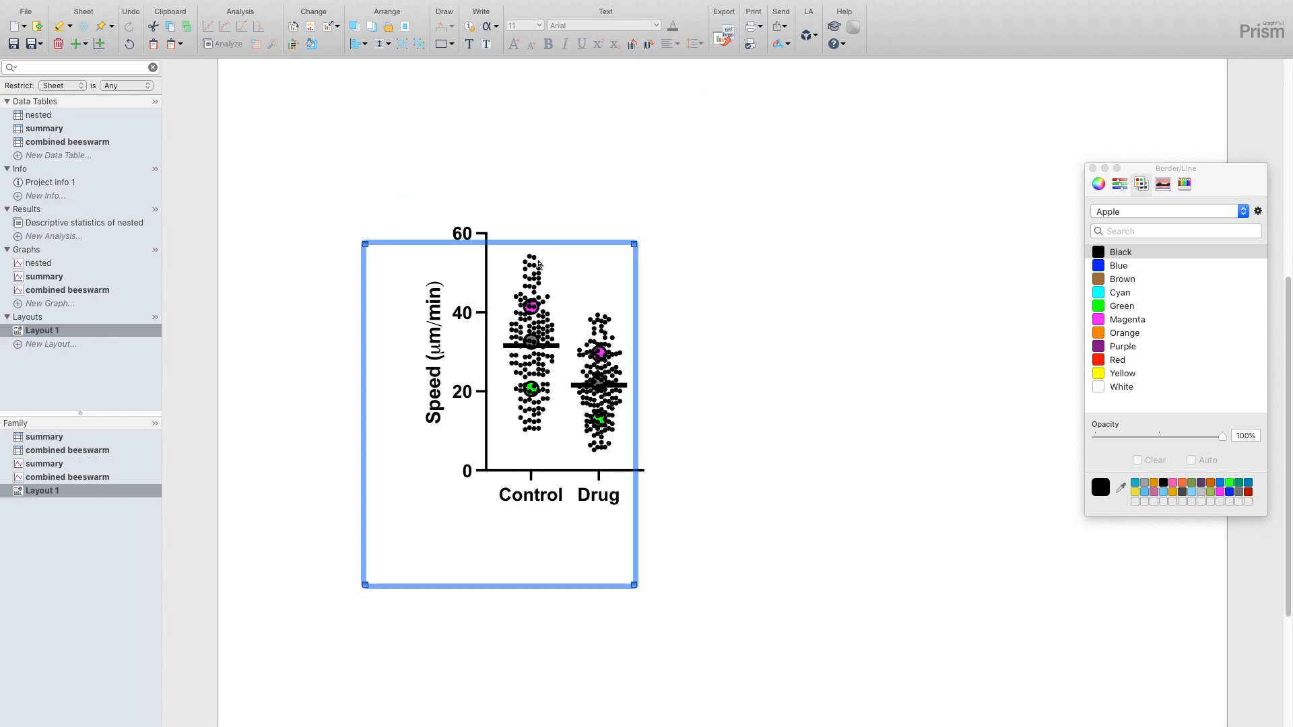
{"action": "mouse_move", "coordinate": [398, 6]}
{"action": "left_click", "coordinate": [440, 7]}
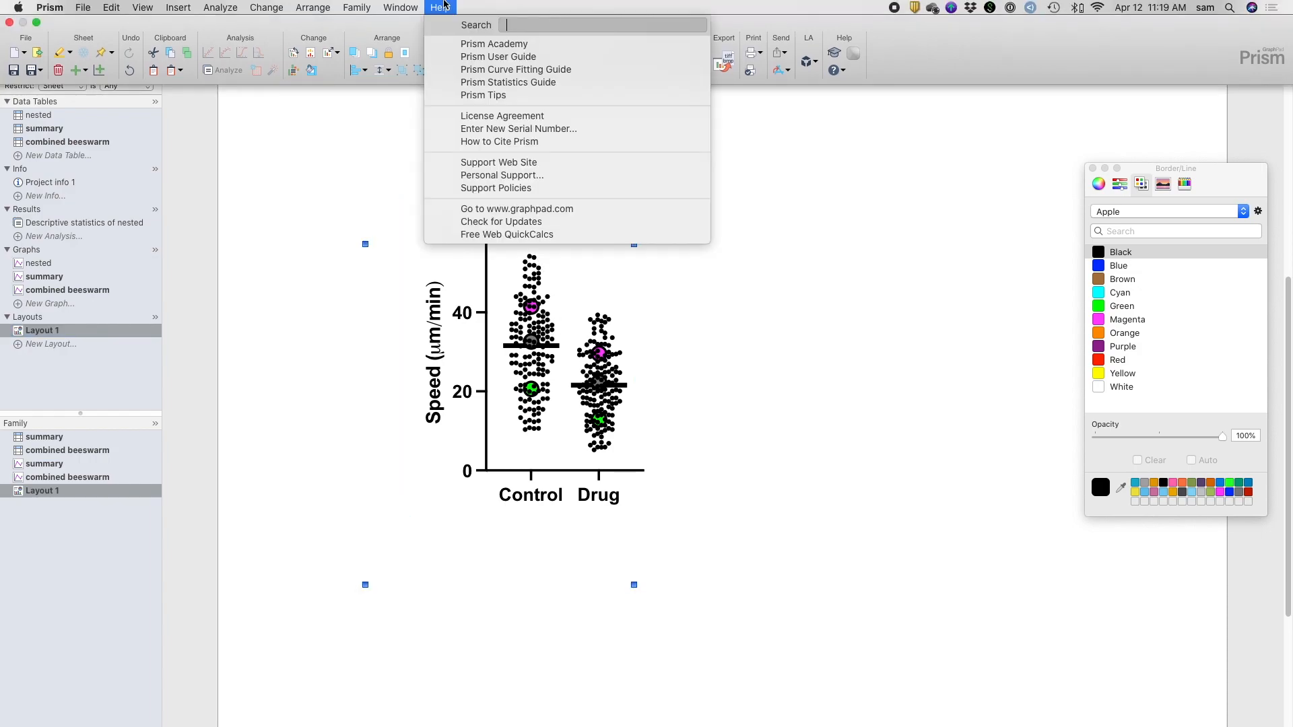
{"action": "type", "text": "back"}
{"action": "key", "text": "Down"}
{"action": "key", "text": "Down"}
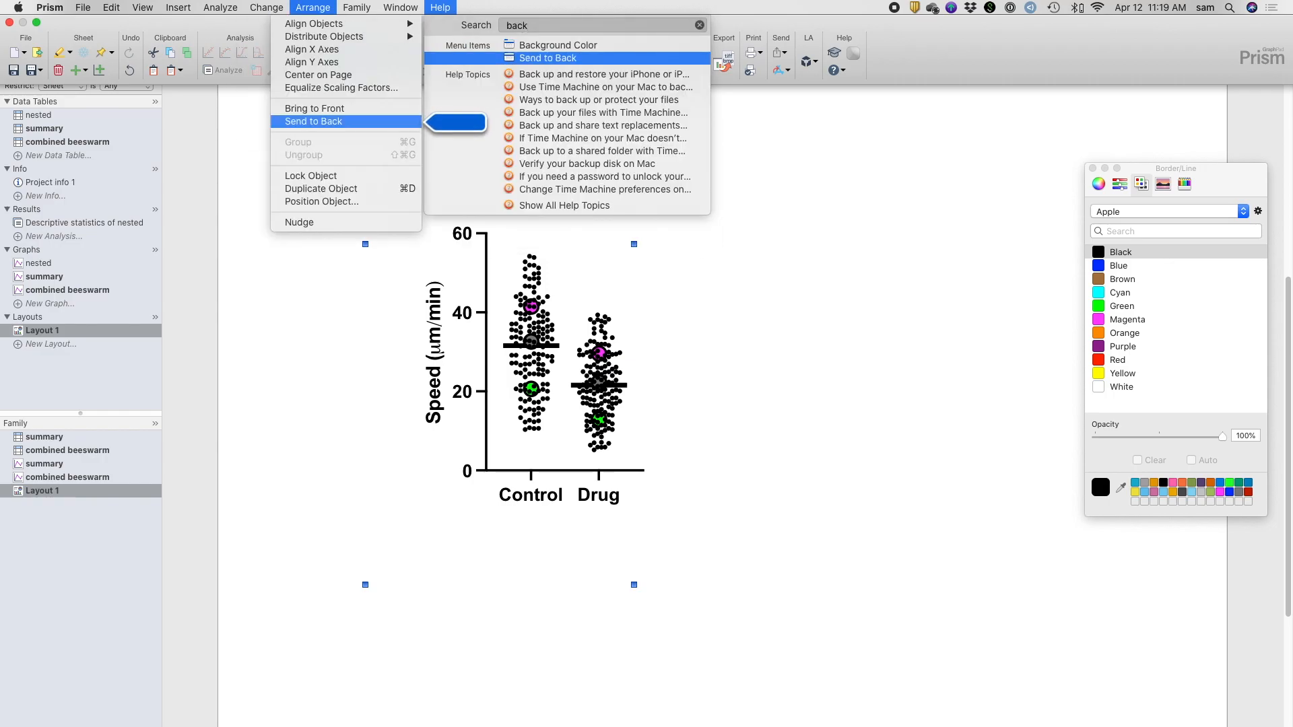
{"action": "key", "text": "Return"}
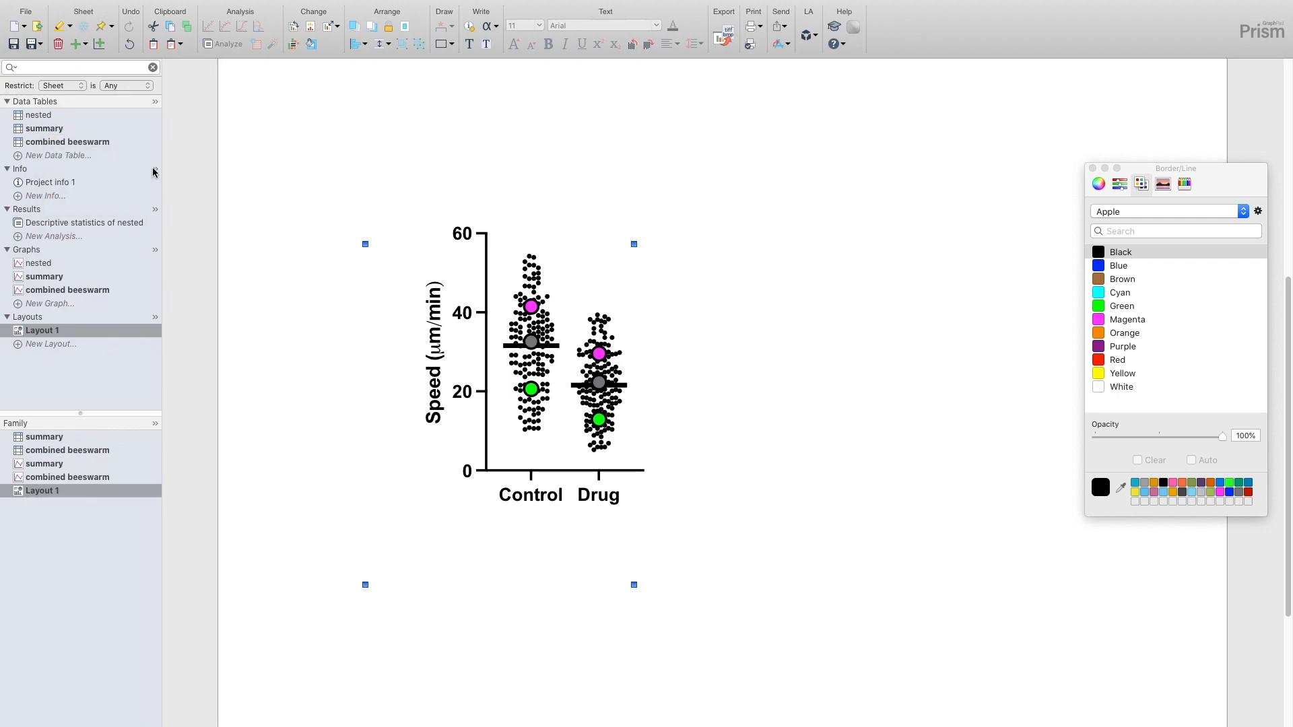
- Examine the row 1 Control and Drug values in the summary table and compare them with the colored means on Layout 1
{"action": "left_click", "coordinate": [50, 128]}
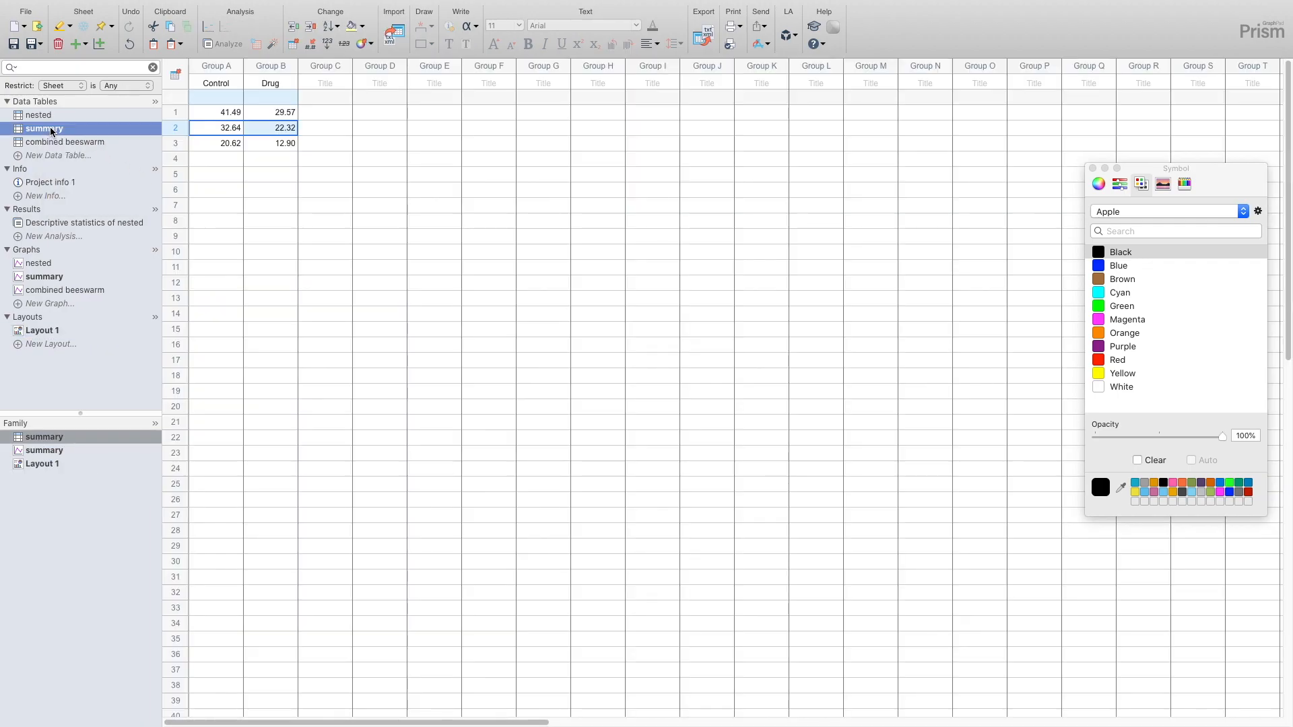
{"action": "double_click", "coordinate": [229, 112]}
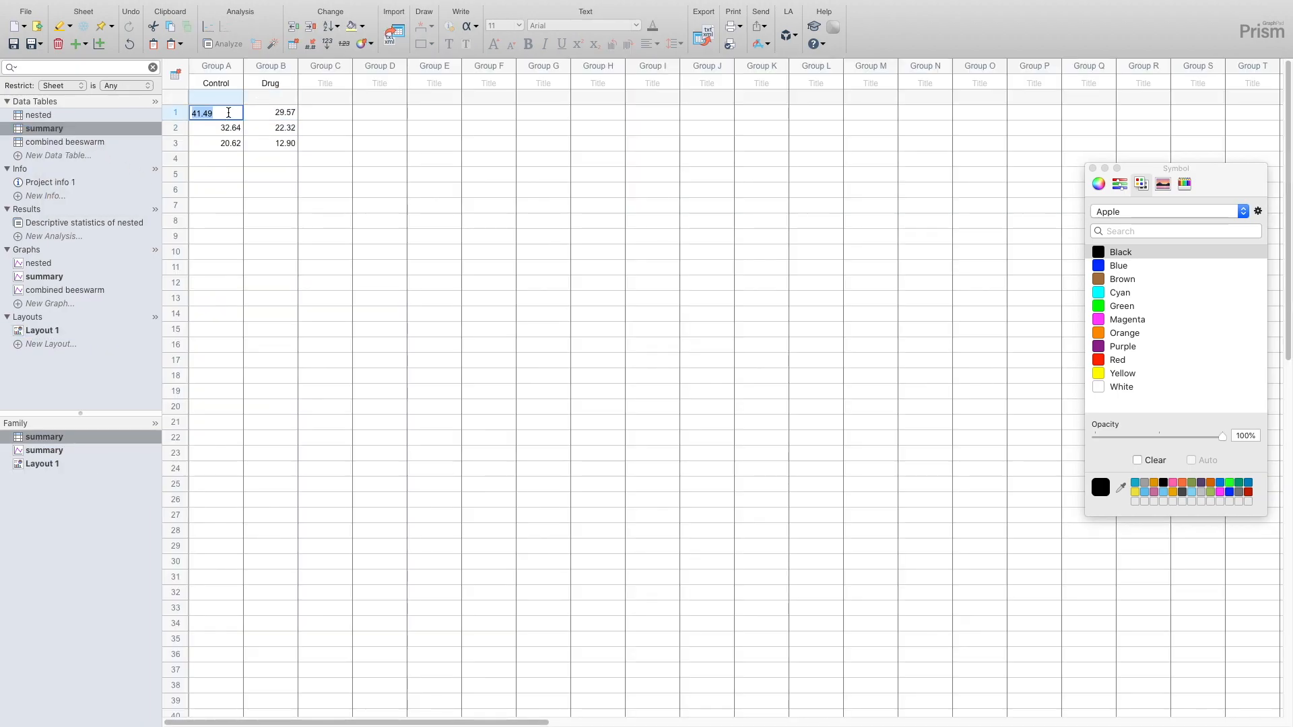
{"action": "double_click", "coordinate": [268, 111]}
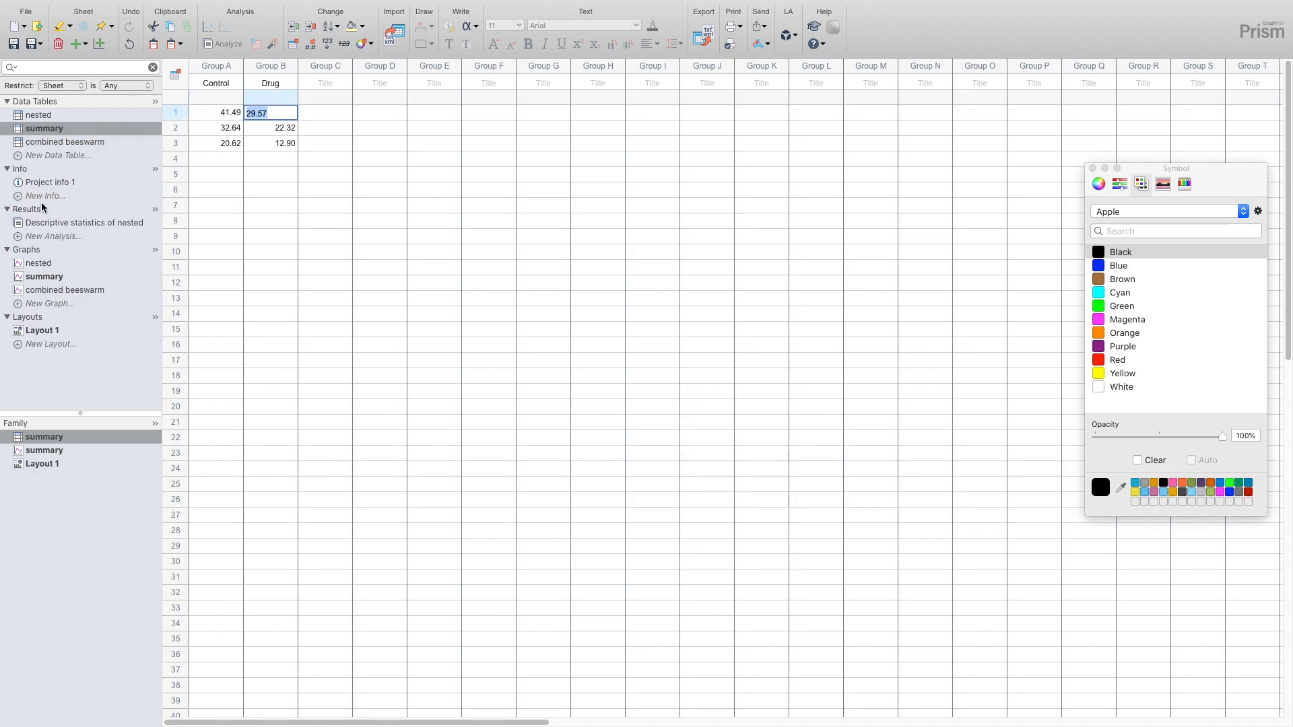
{"action": "left_click", "coordinate": [50, 329]}
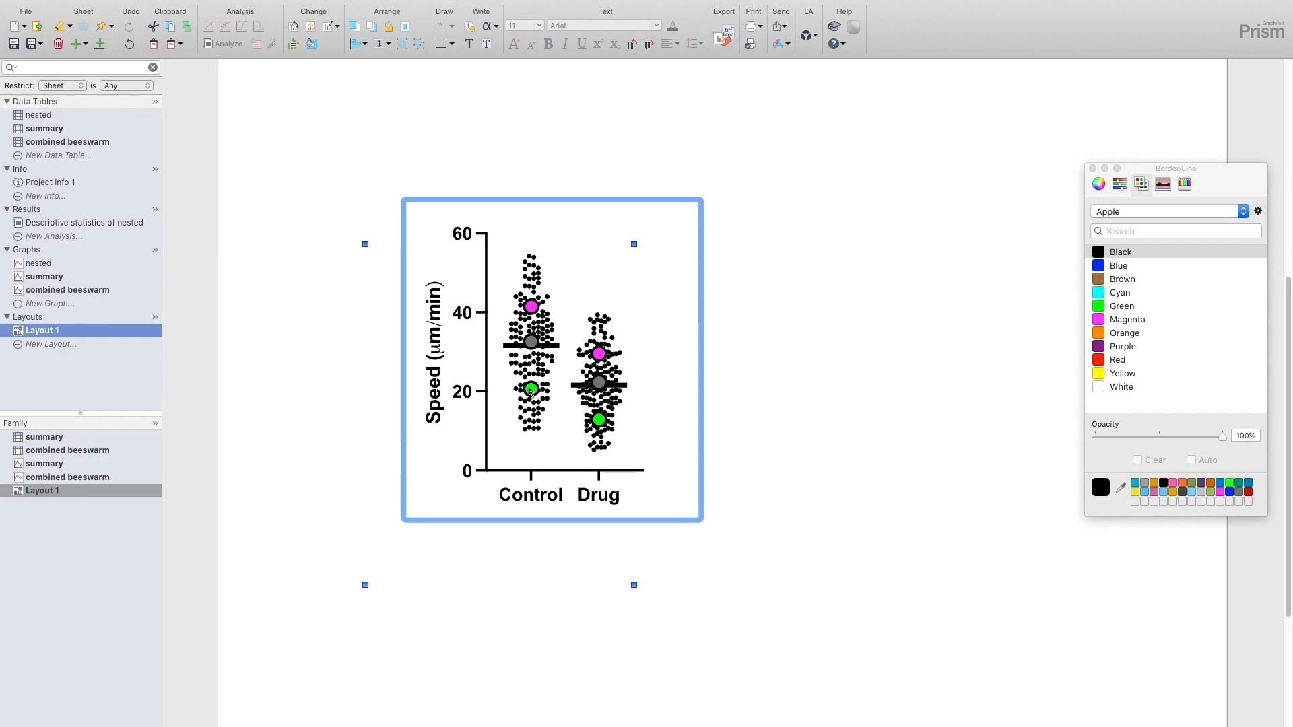
{"action": "scroll", "coordinate": [537, 313], "scroll_direction": "down", "scroll_amount": 1}
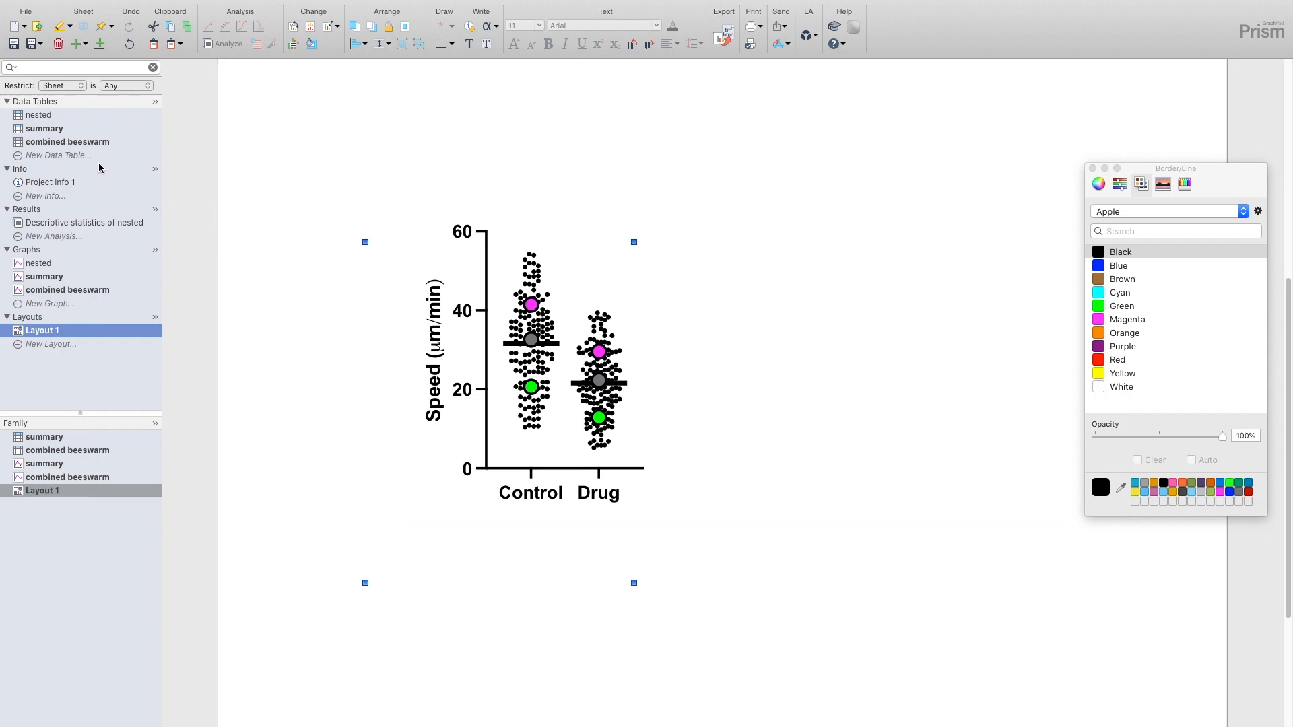
- In the combined beeswarm table, set the symbol color of the Control and Drug values in rows 1 to 50 to Magenta
{"action": "left_click", "coordinate": [85, 142]}
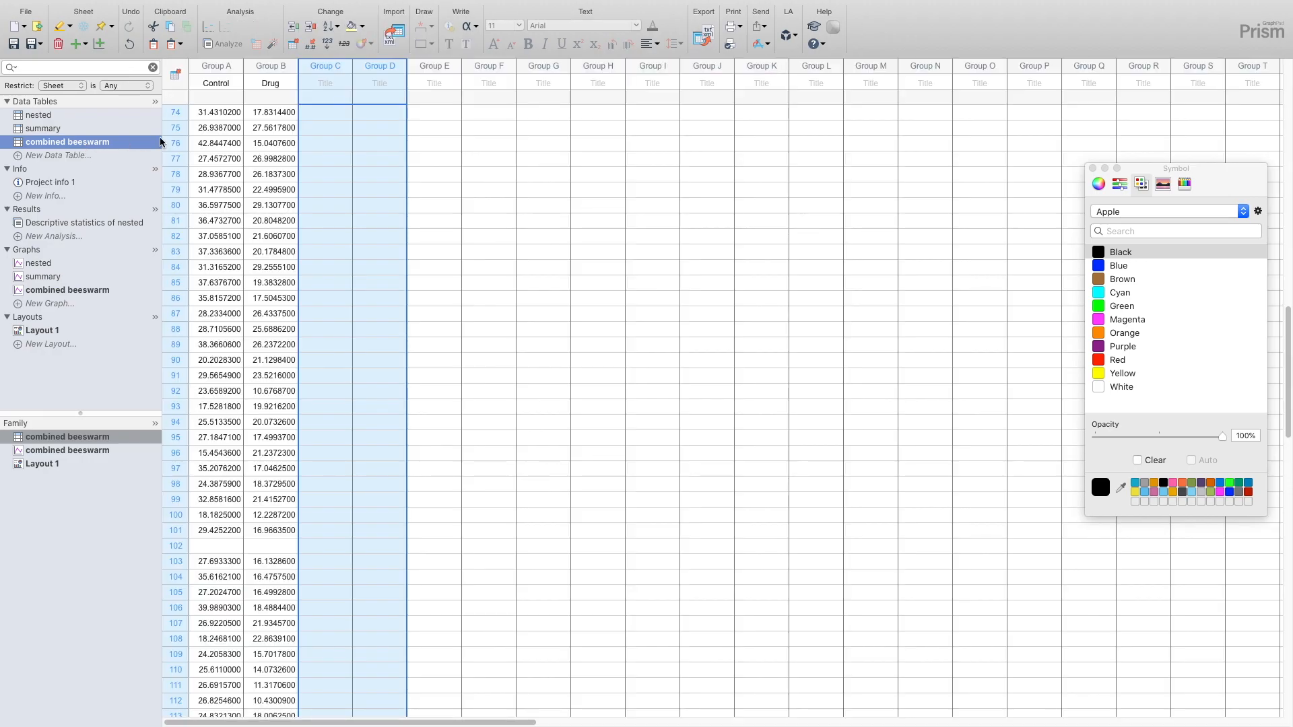
{"action": "scroll", "coordinate": [216, 113], "scroll_direction": "up", "scroll_amount": 15}
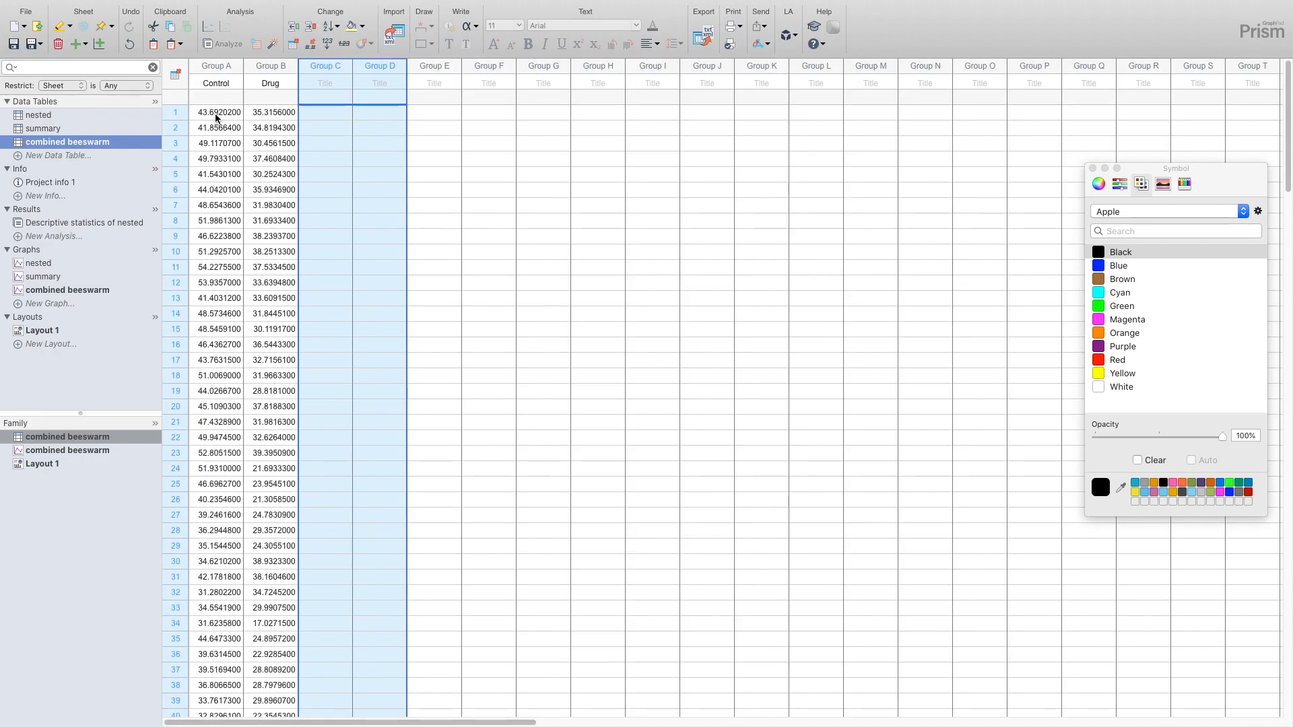
{"action": "left_click_drag", "start_coordinate": [215, 113], "coordinate": [253, 336]}
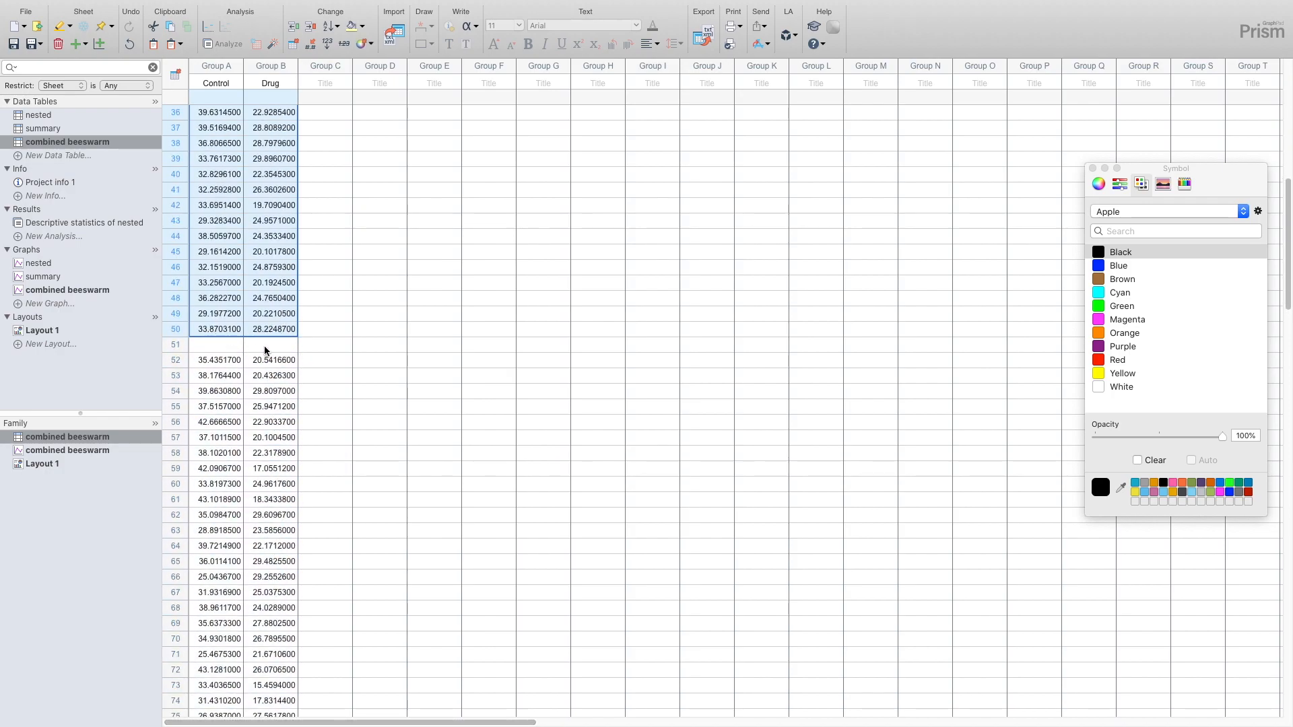
{"action": "left_click", "coordinate": [367, 44]}
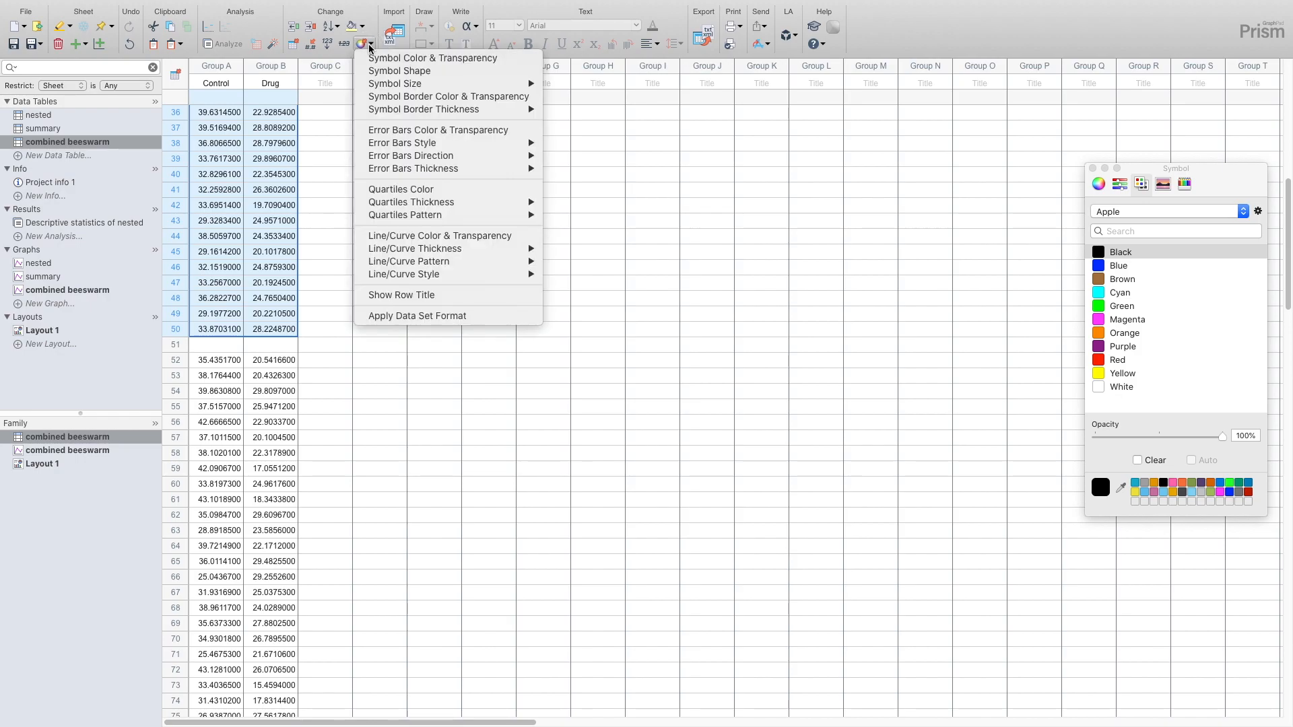
{"action": "left_click", "coordinate": [374, 59]}
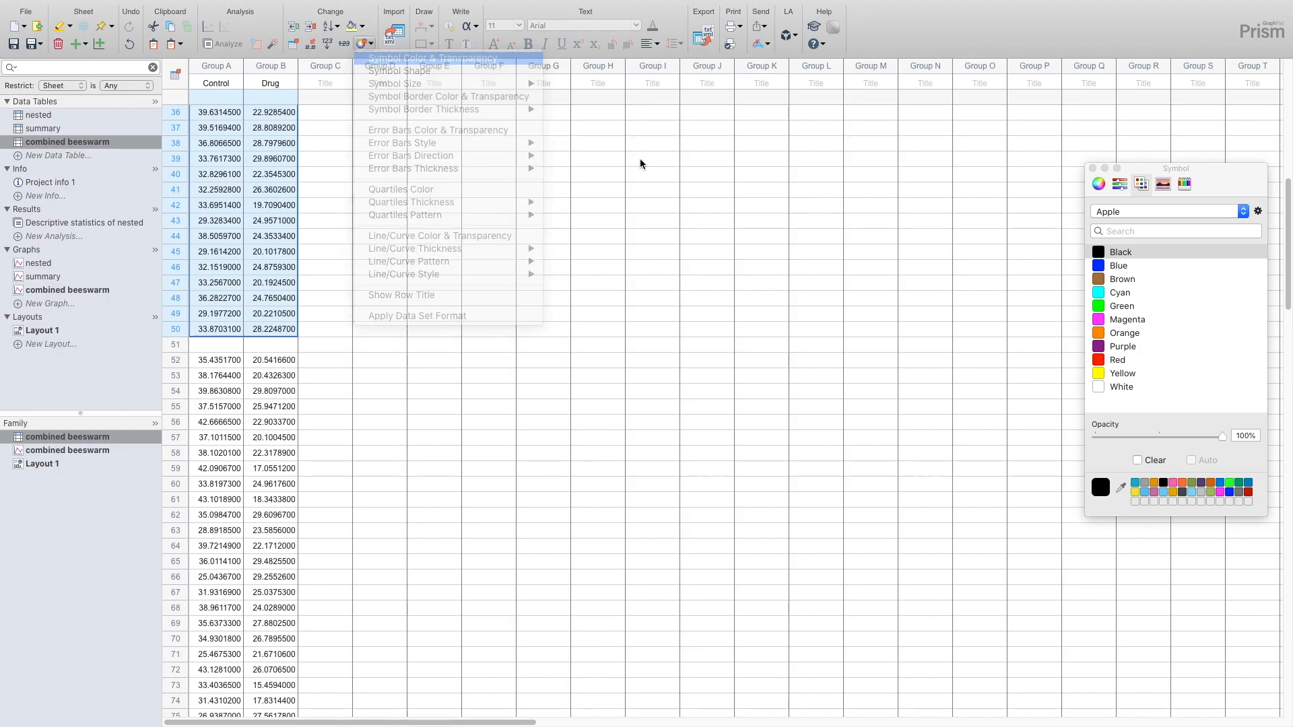
{"action": "left_click", "coordinate": [1124, 319]}
- Set the symbol color of the Control and Drug values in rows 103 to 152 to Green, and return to Layout 1
{"action": "scroll", "coordinate": [265, 400], "scroll_direction": "down", "scroll_amount": 15}
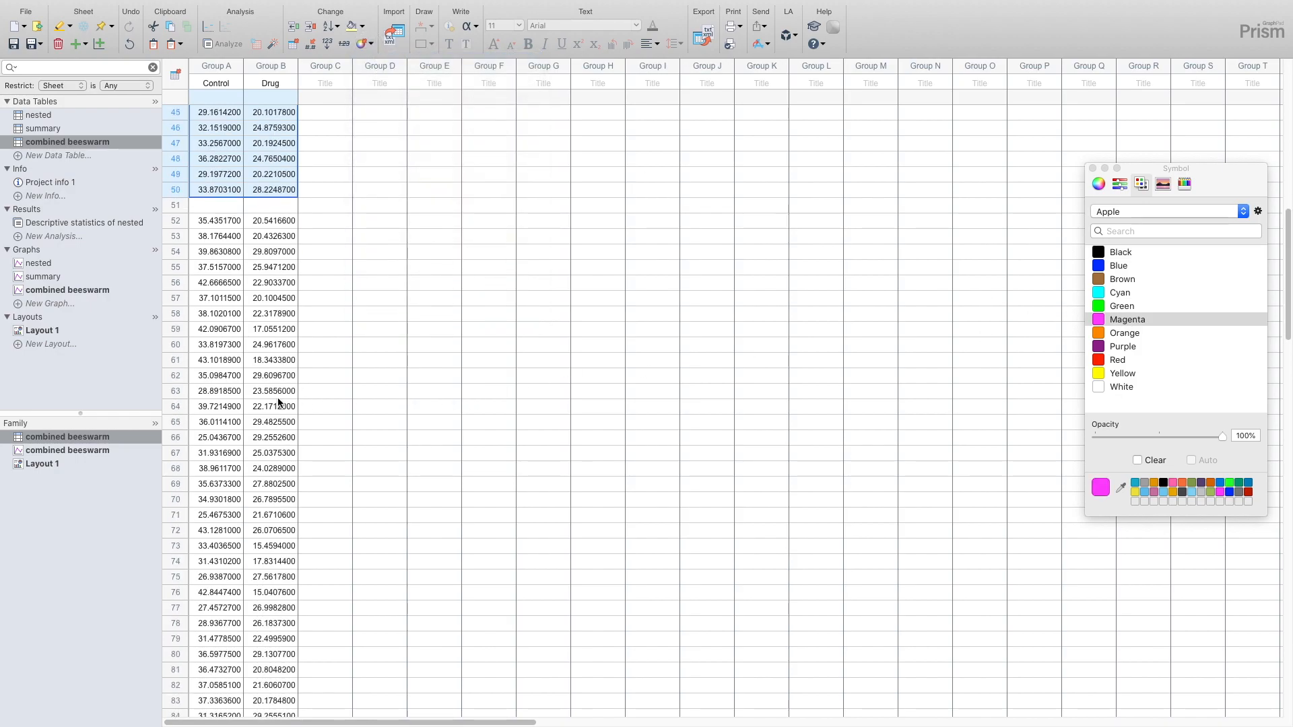
{"action": "left_click", "coordinate": [226, 343]}
{"action": "scroll", "coordinate": [227, 344], "scroll_direction": "down", "scroll_amount": 9}
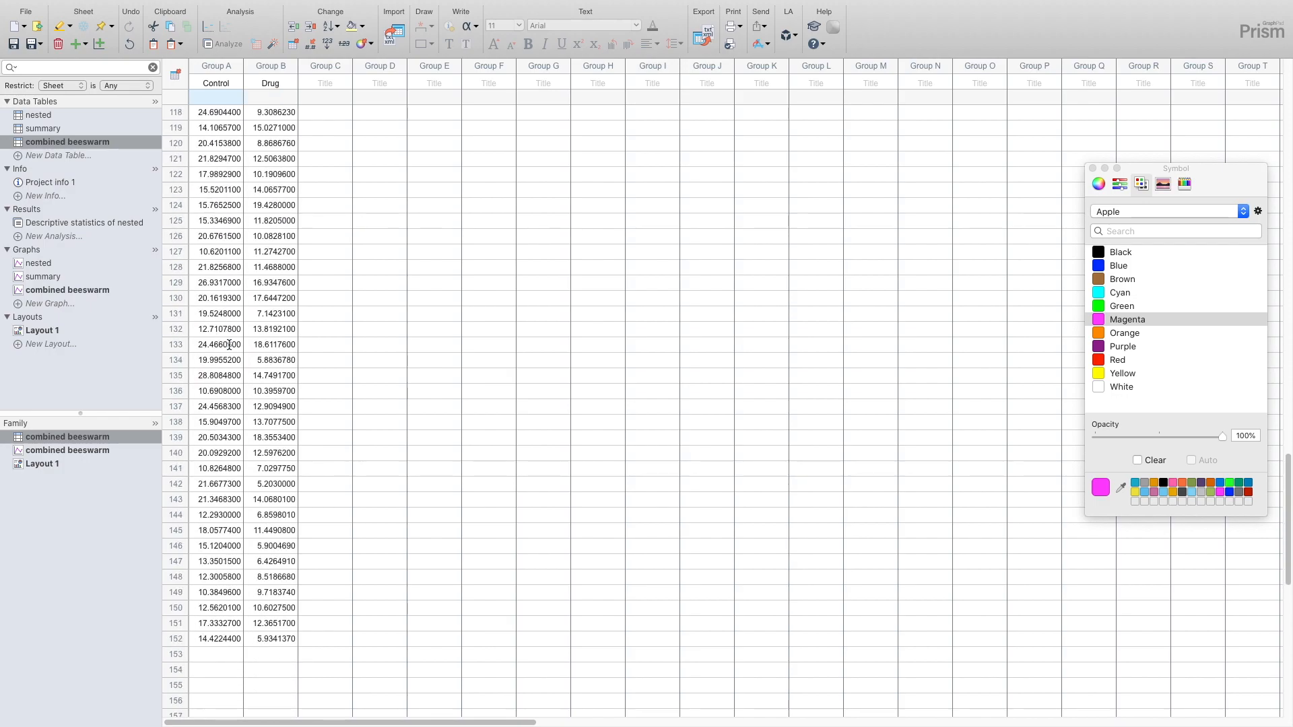
{"action": "left_click", "coordinate": [285, 637], "text": "shift"}
{"action": "left_click", "coordinate": [367, 45]}
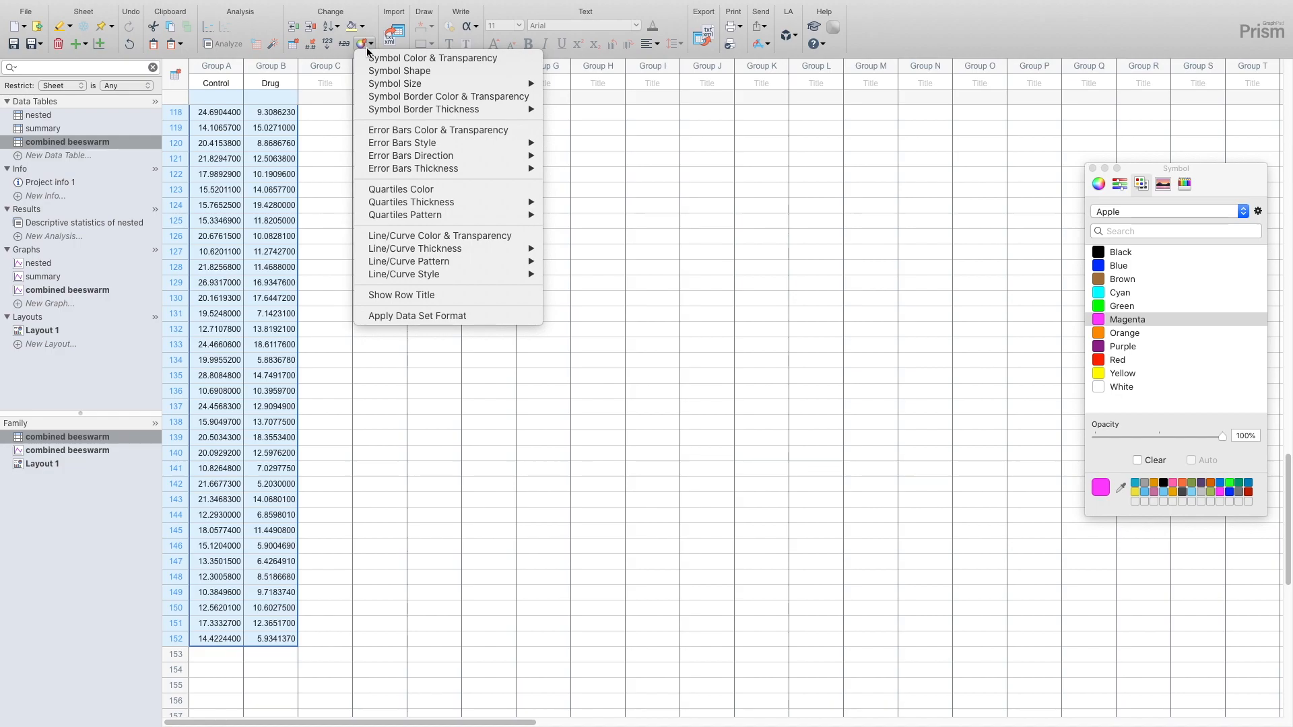
{"action": "left_click", "coordinate": [375, 52]}
{"action": "left_click", "coordinate": [1127, 309]}
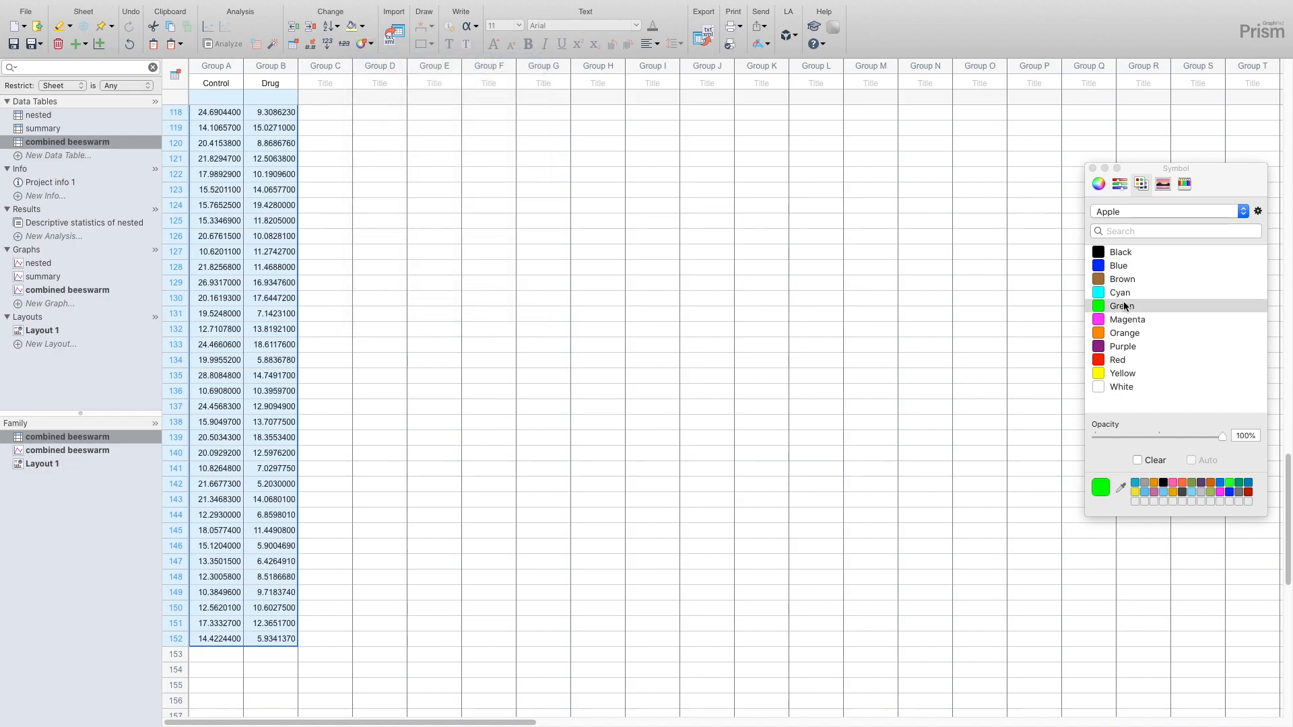
{"action": "left_click", "coordinate": [44, 329]}
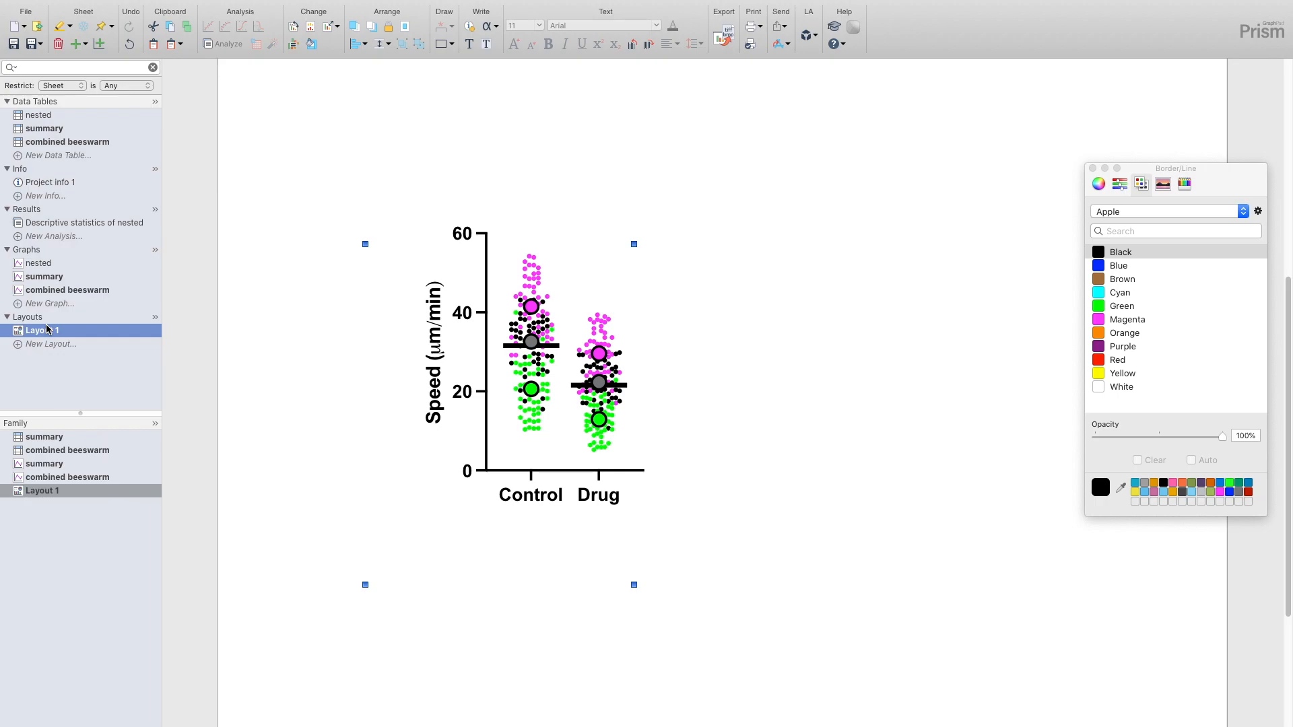
- Examine the first Control and Drug values at the start of the combined beeswarm table
{"action": "left_click", "coordinate": [42, 144]}
{"action": "scroll", "coordinate": [339, 186], "scroll_direction": "up", "scroll_amount": 5}
{"action": "left_click", "coordinate": [276, 97]}
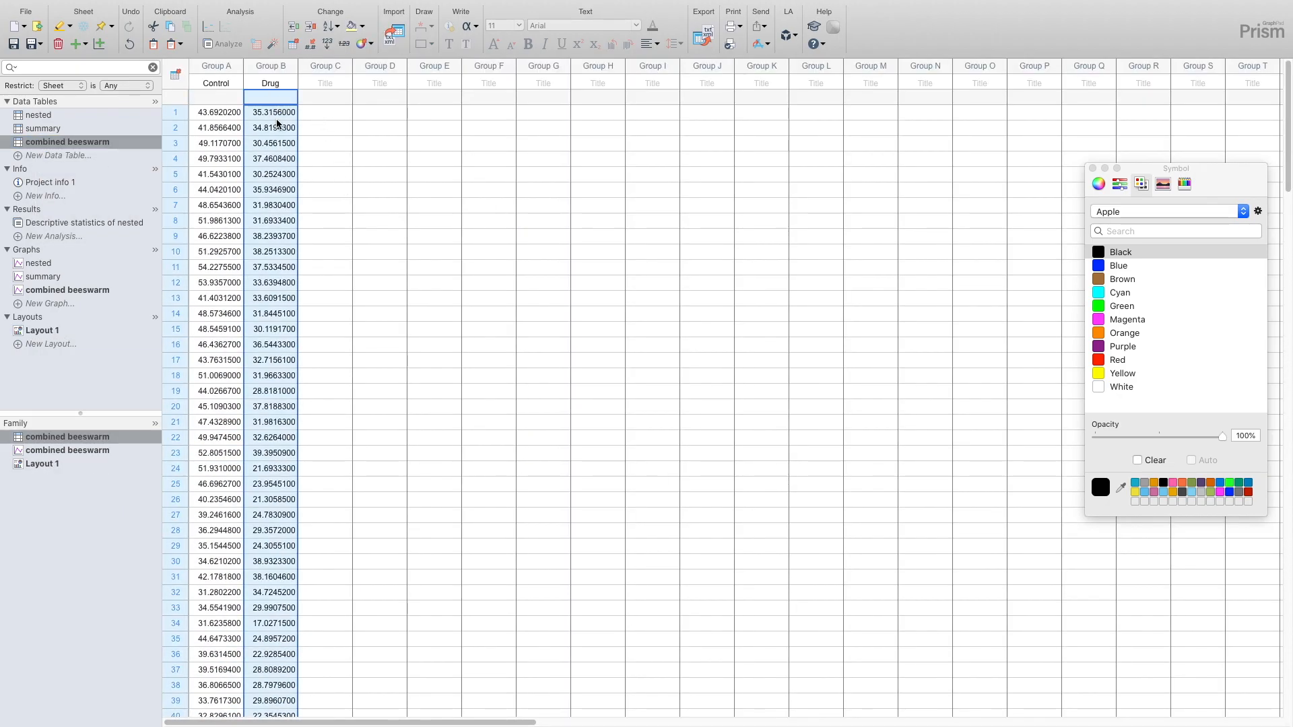
{"action": "double_click", "coordinate": [227, 116]}
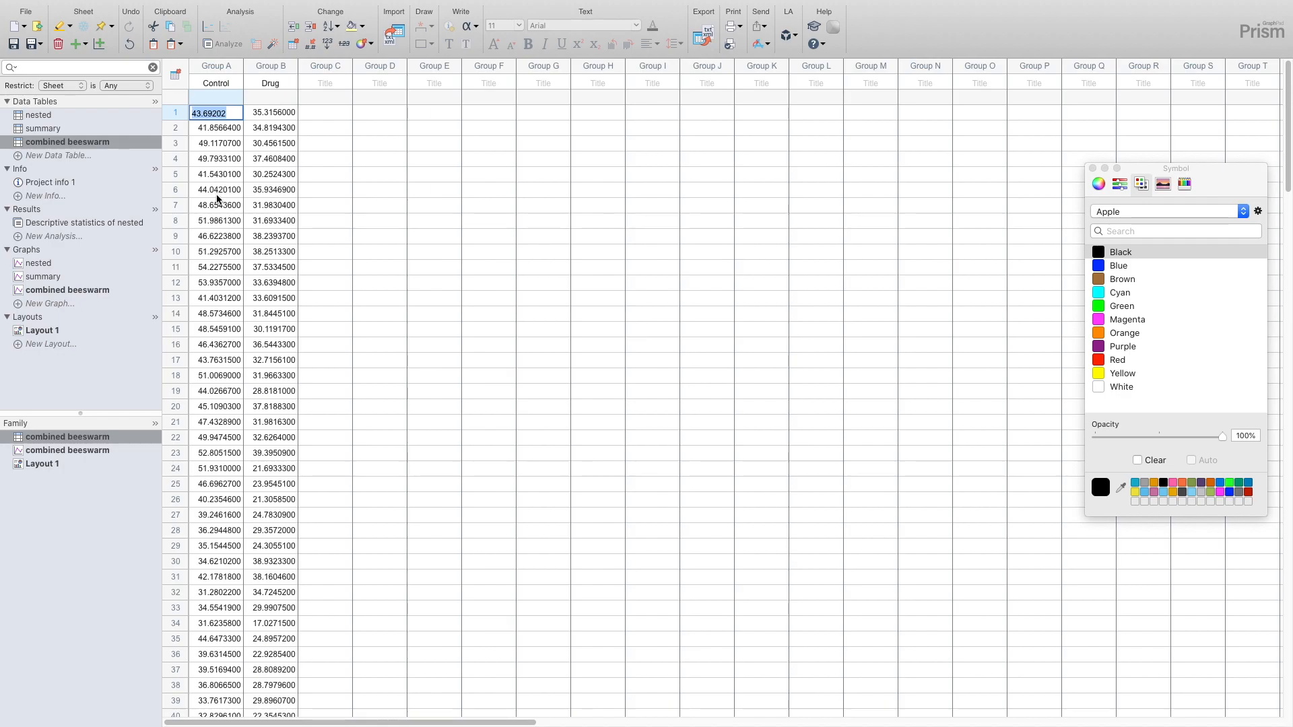
- Run an unpaired t test on the Control and Drug columns of the combined beeswarm table, and check its t and df result
{"action": "left_click_drag", "start_coordinate": [223, 70], "coordinate": [269, 67]}
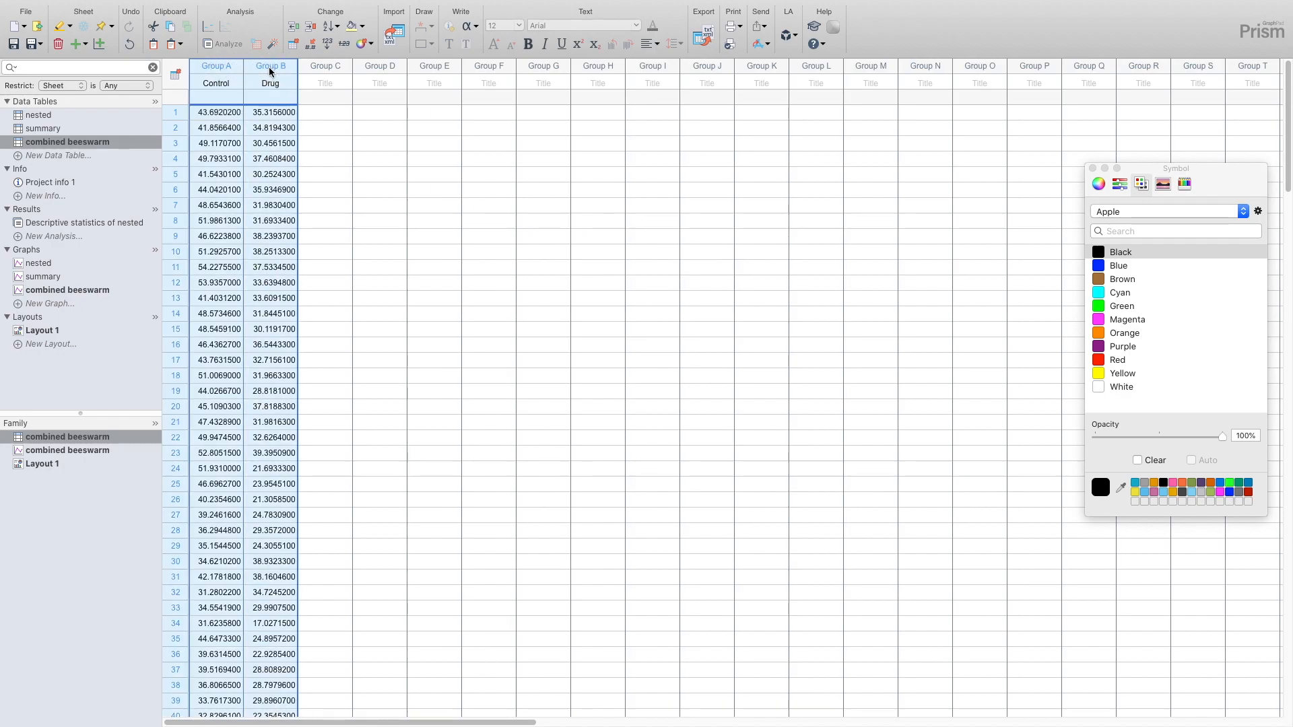
{"action": "left_click", "coordinate": [224, 44]}
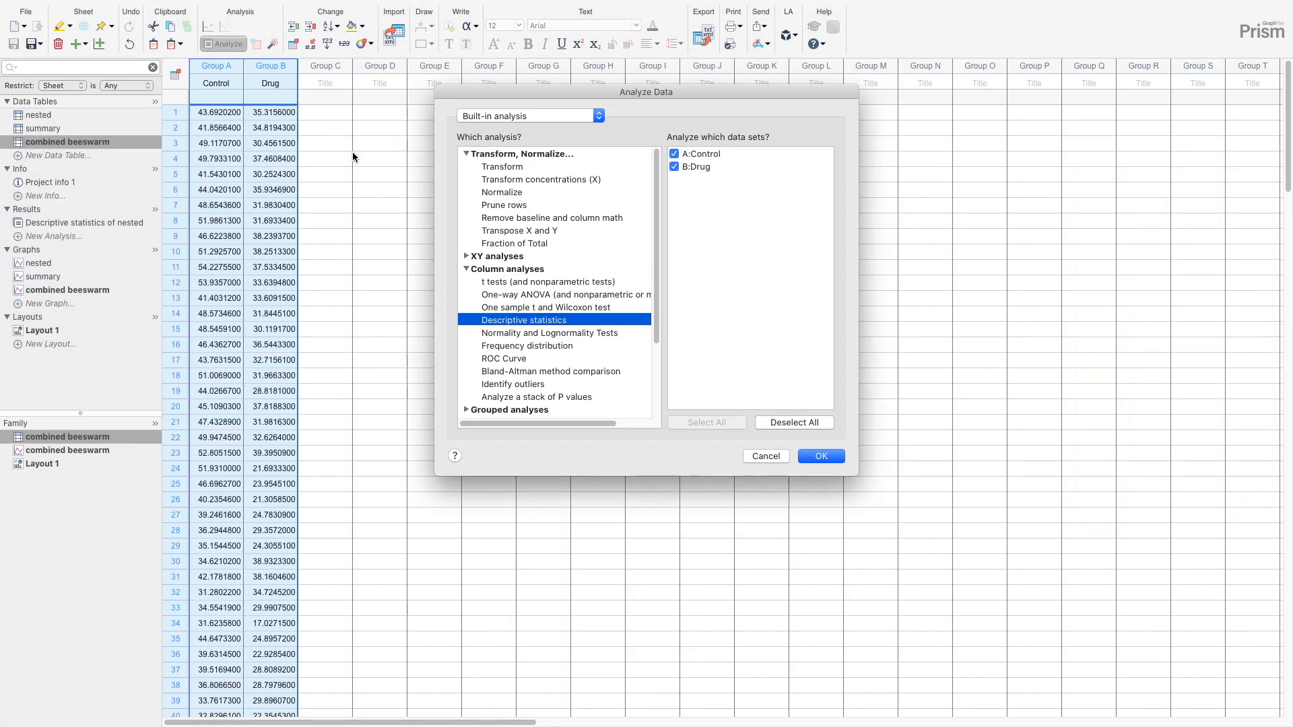
{"action": "left_click", "coordinate": [510, 283]}
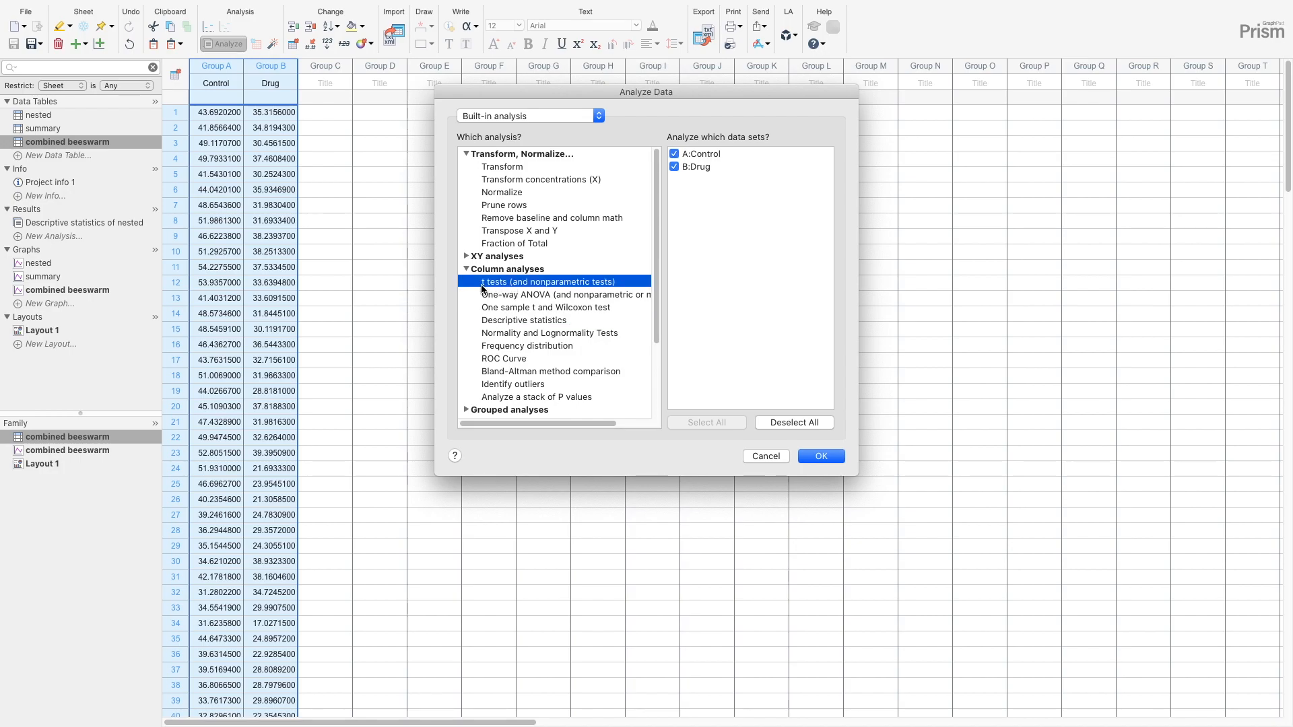
{"action": "left_click", "coordinate": [814, 456]}
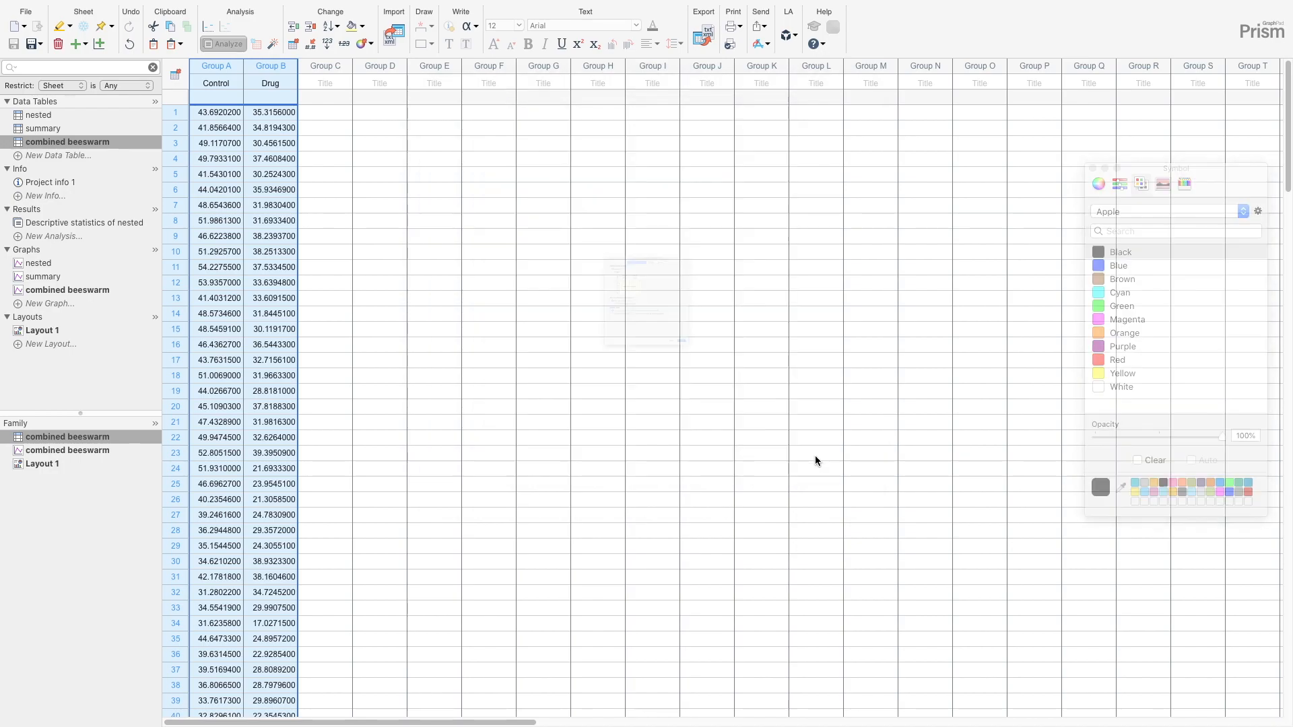
{"action": "left_click", "coordinate": [852, 523]}
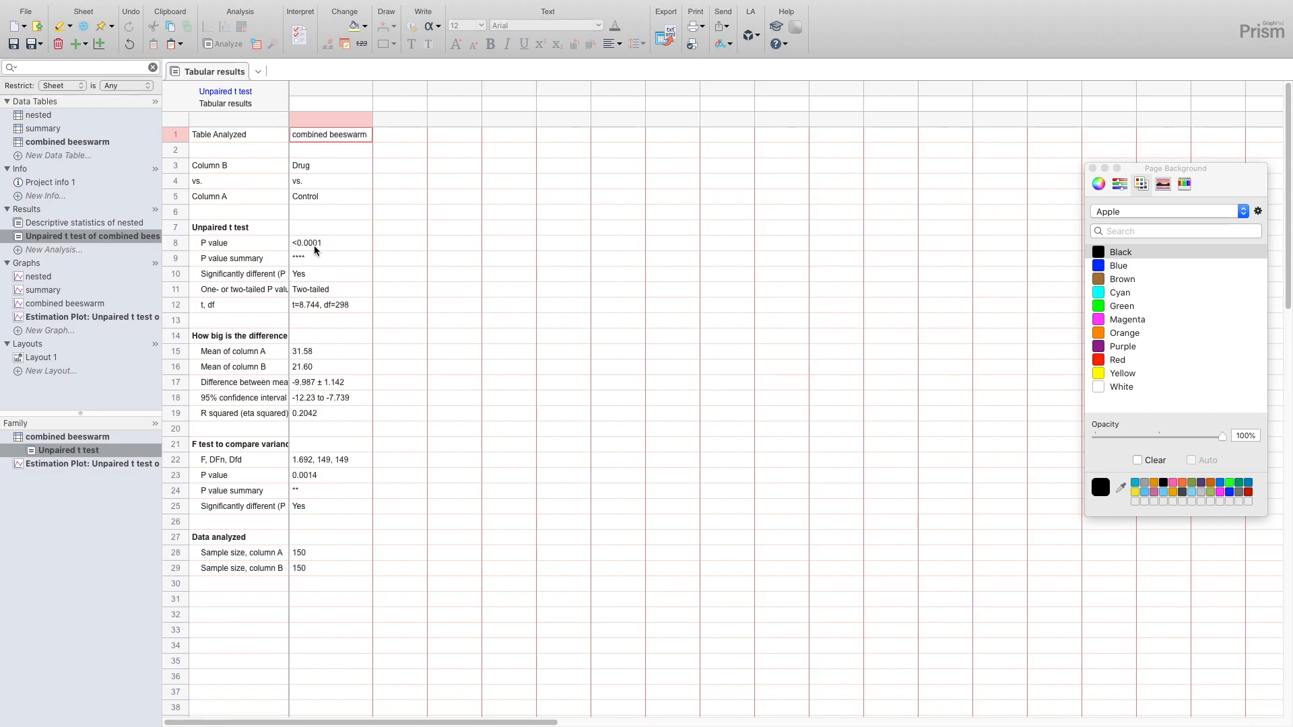
{"action": "left_click", "coordinate": [336, 306]}
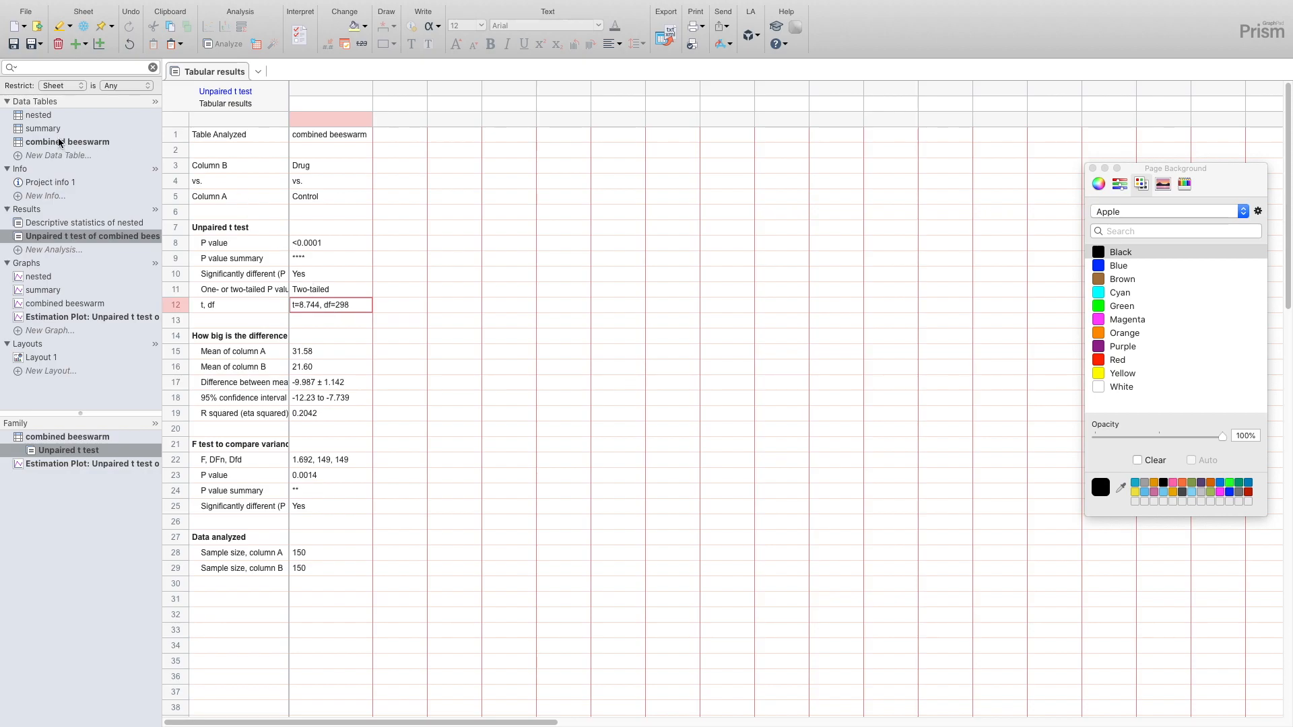
- Examine the Control and Drug means of each replicate pair in rows 1 to 3 of the summary table
{"action": "mouse_move", "coordinate": [58, 137]}
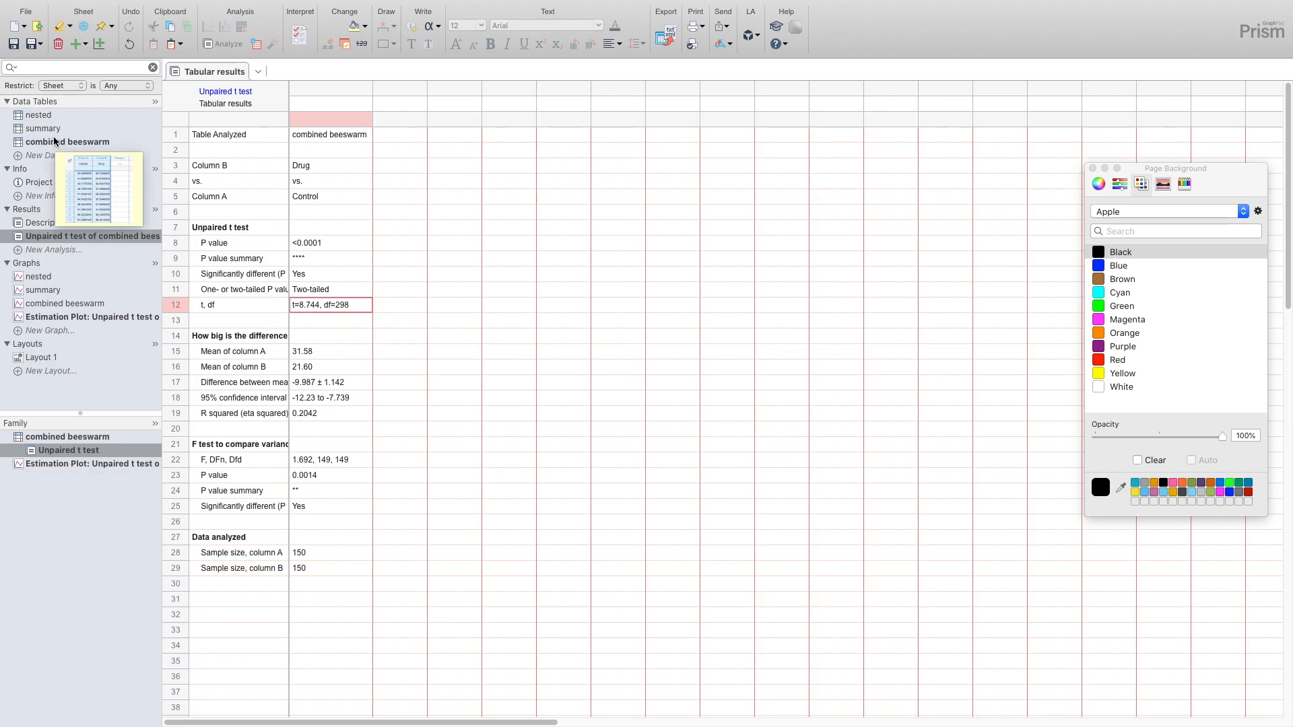
{"action": "left_click", "coordinate": [44, 128]}
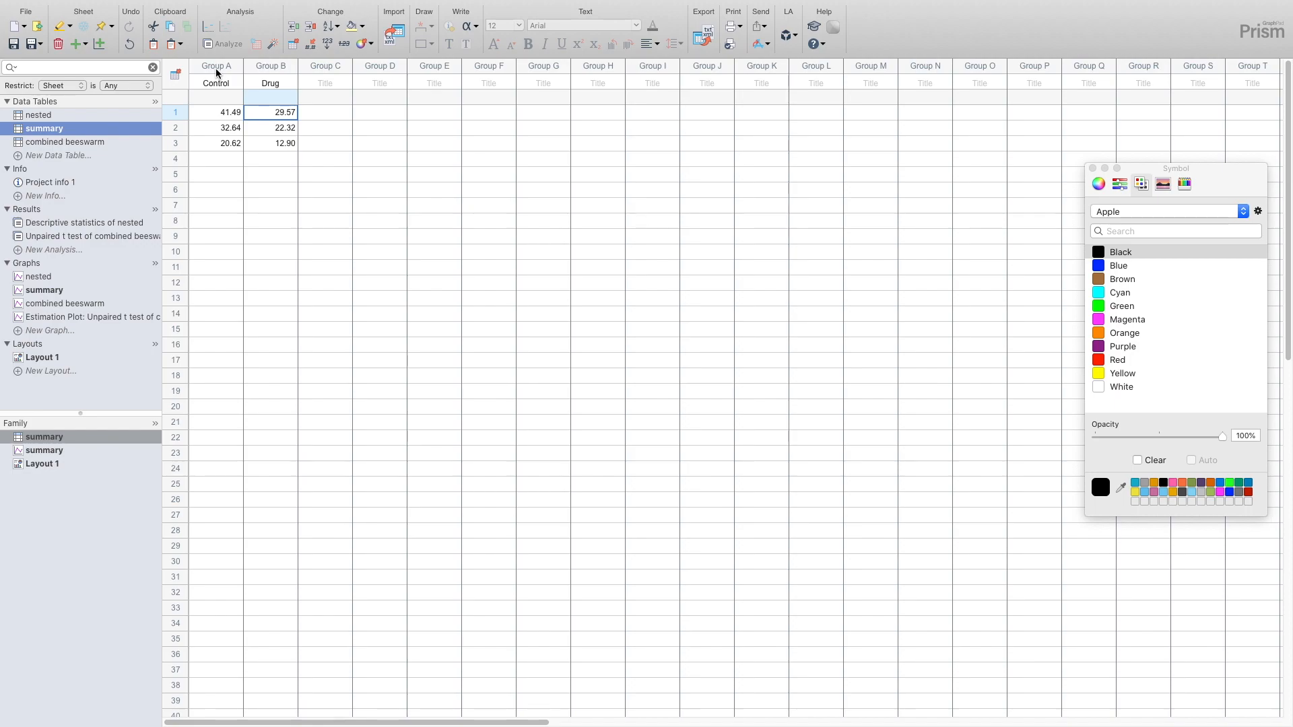
{"action": "left_click", "coordinate": [212, 110]}
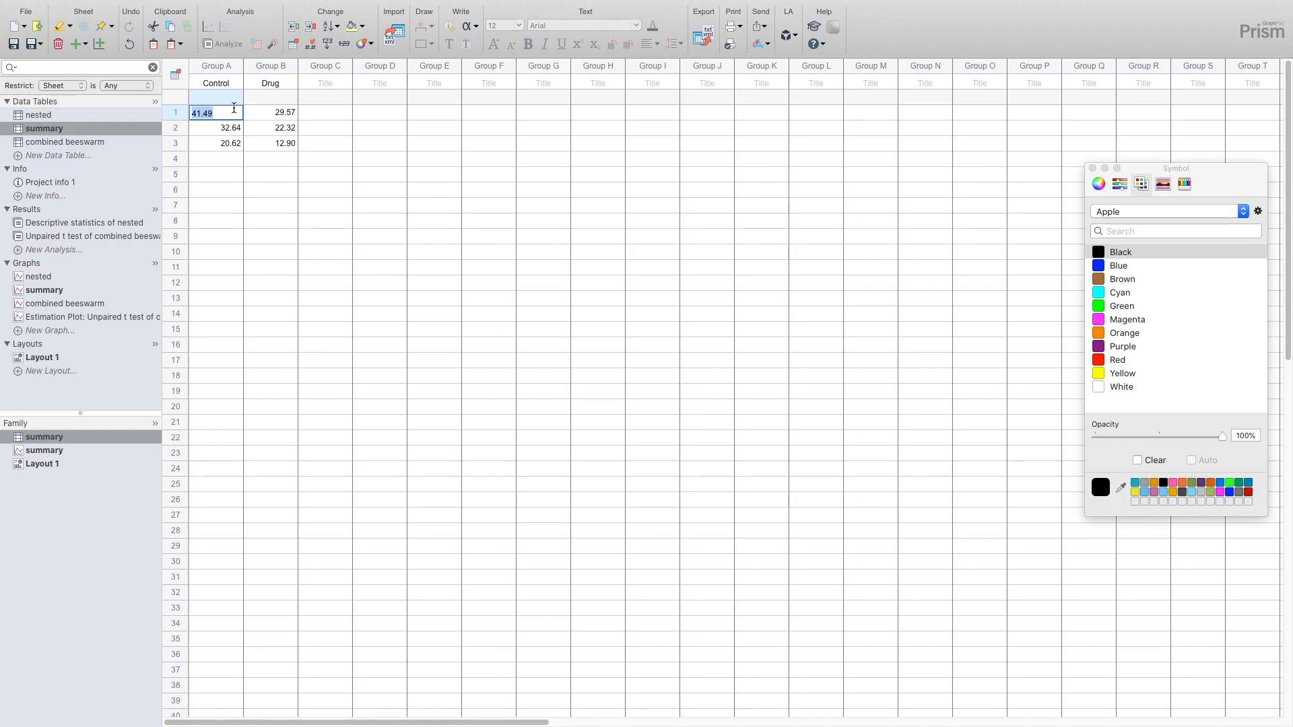
{"action": "left_click", "coordinate": [273, 115]}
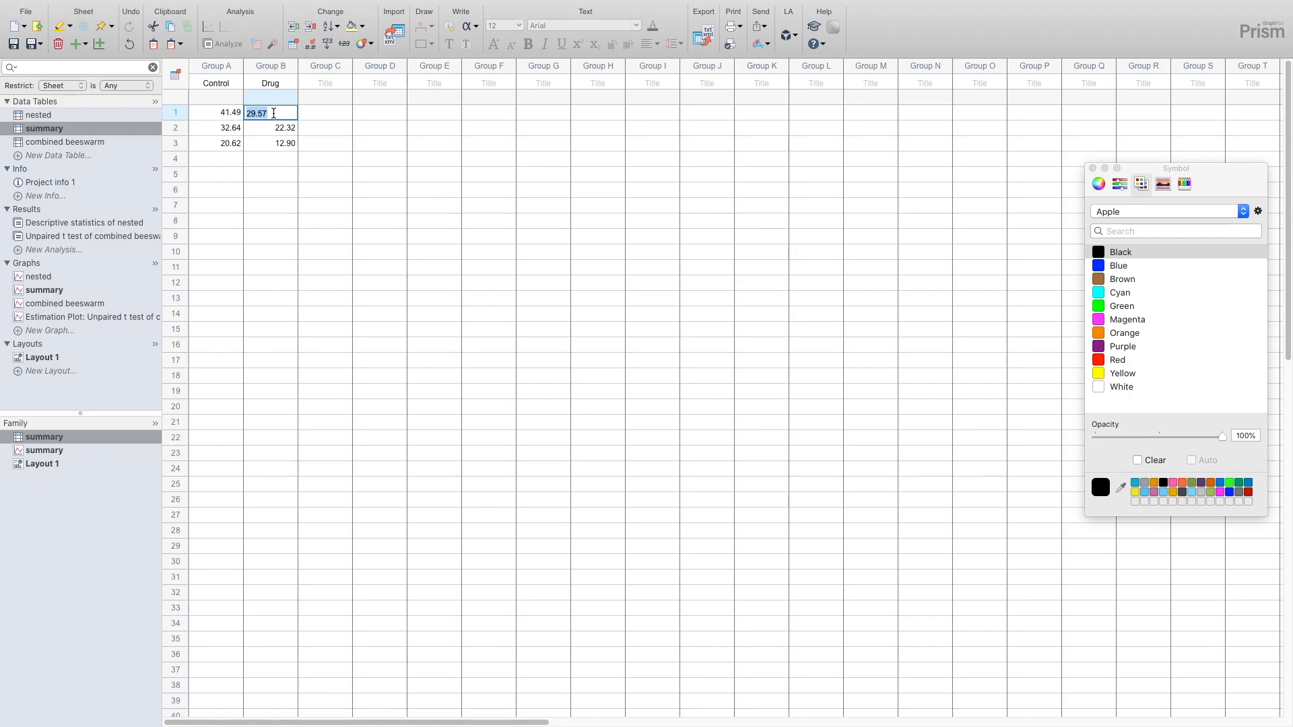
{"action": "left_click", "coordinate": [208, 112]}
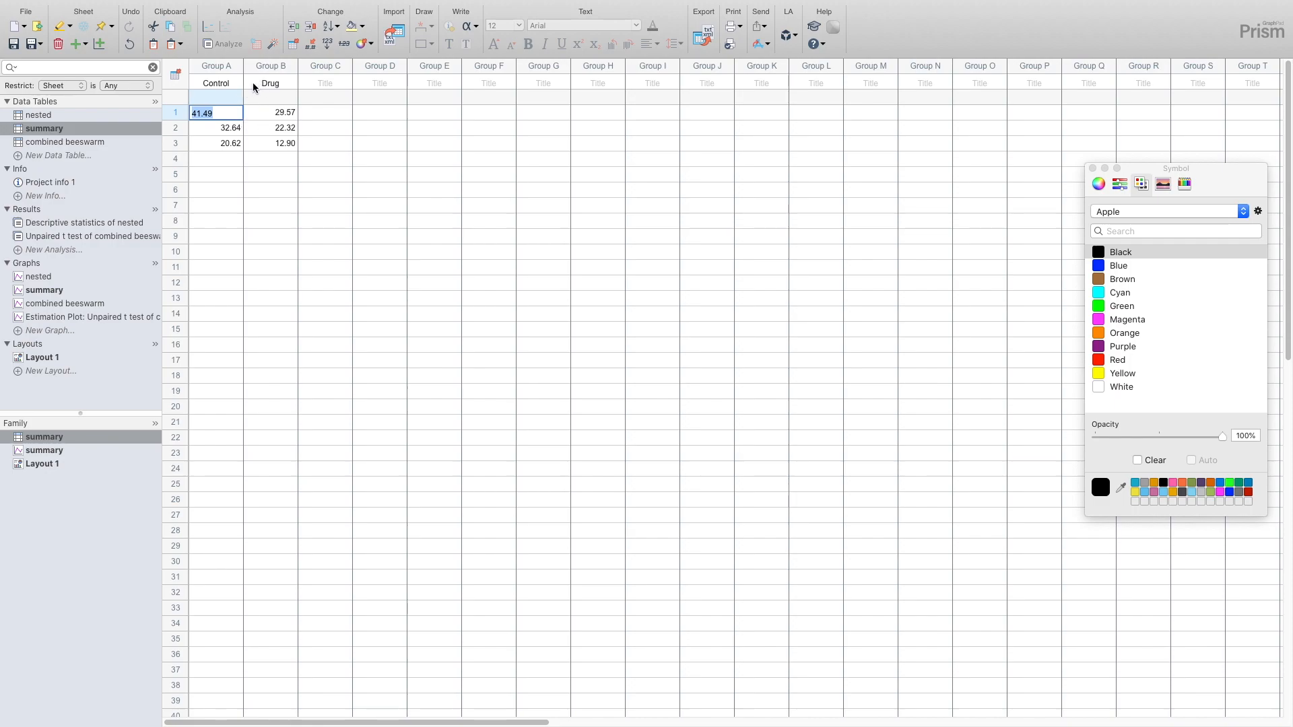
{"action": "left_click", "coordinate": [212, 127]}
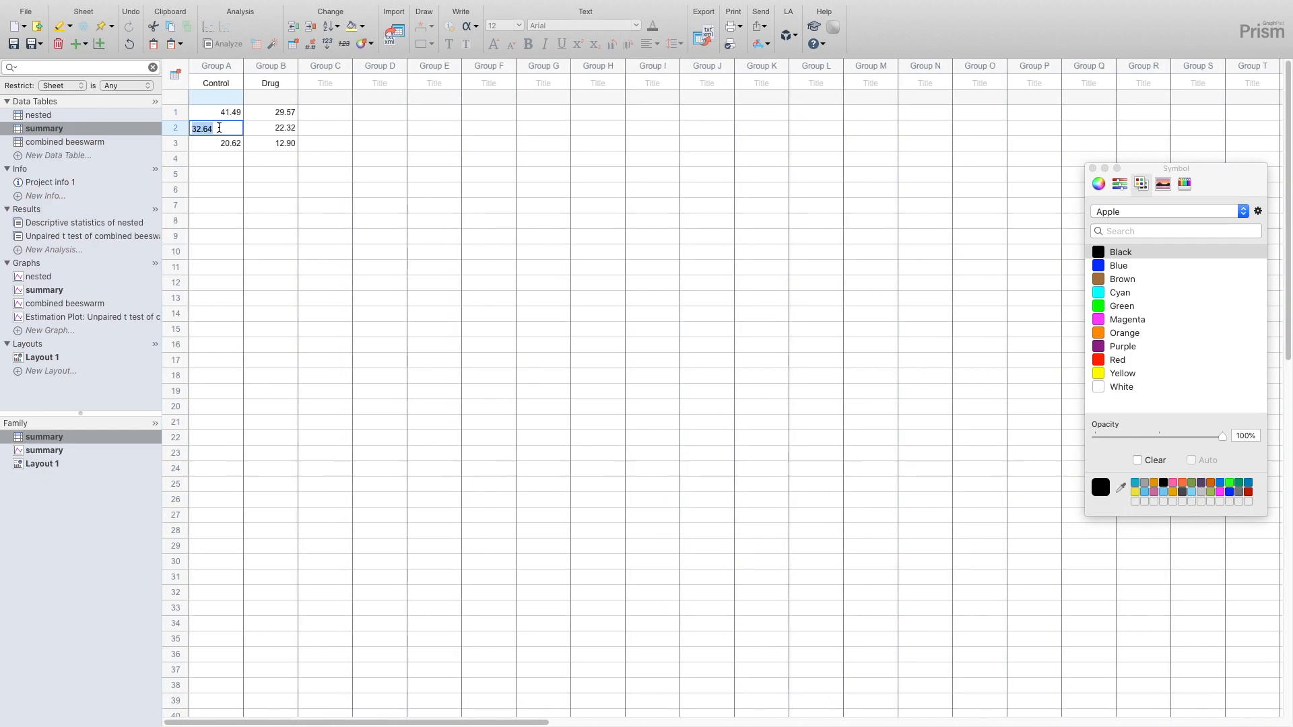
{"action": "left_click", "coordinate": [268, 134]}
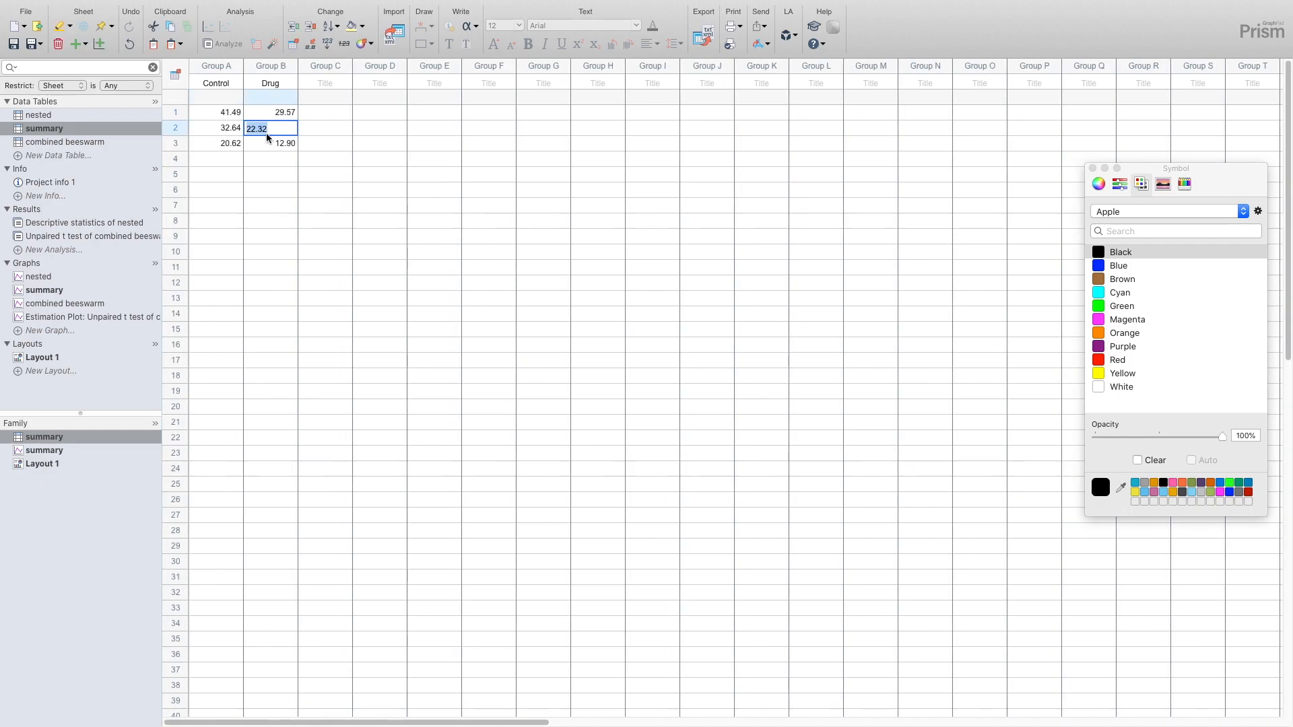
{"action": "left_click", "coordinate": [216, 142]}
{"action": "left_click", "coordinate": [262, 144]}
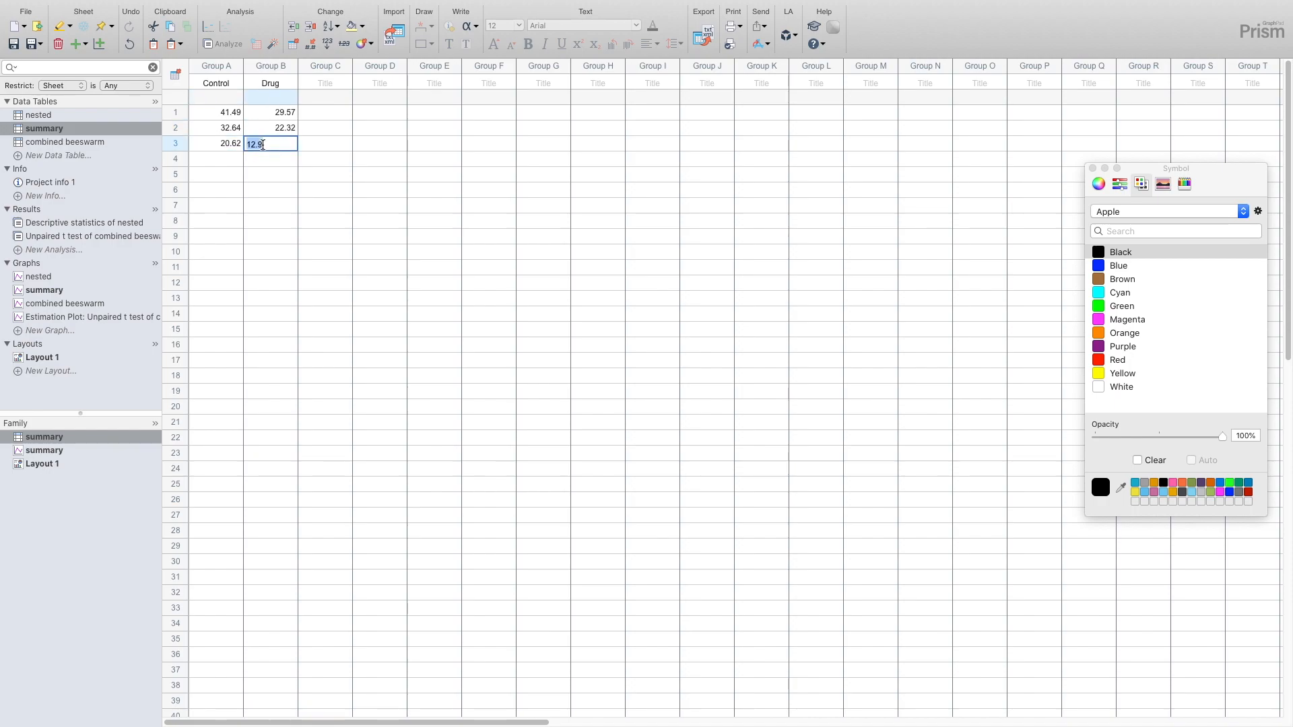
{"action": "left_click", "coordinate": [278, 158]}
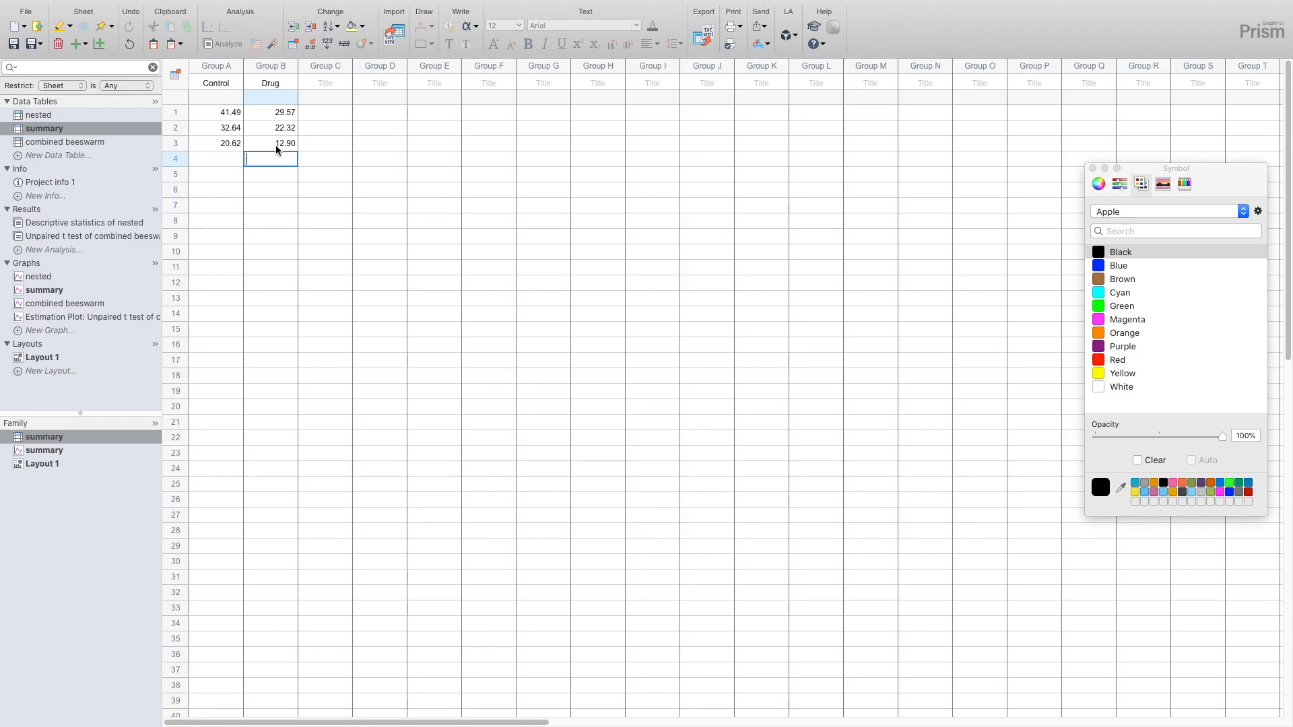
- Run a paired parametric t test on the Control and Drug columns of the summary table, and check its t, df and P value
{"action": "left_click_drag", "start_coordinate": [218, 66], "coordinate": [266, 66]}
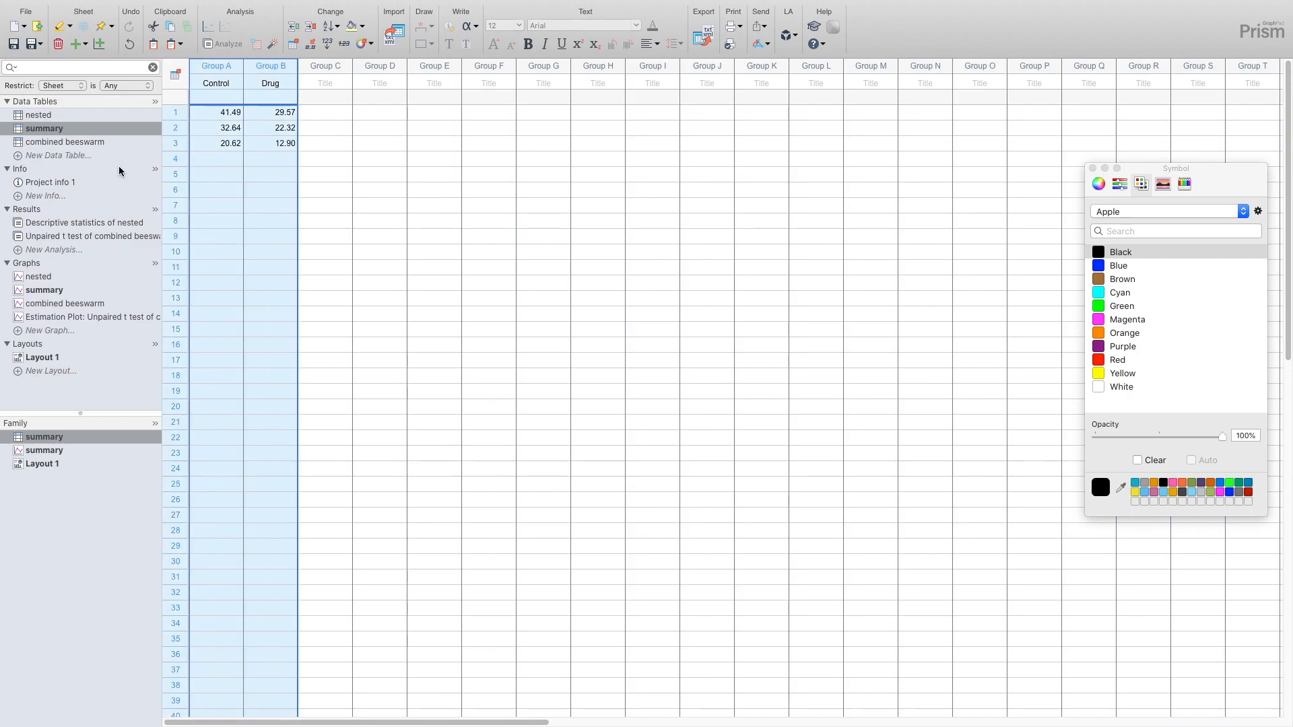
{"action": "left_click", "coordinate": [211, 47]}
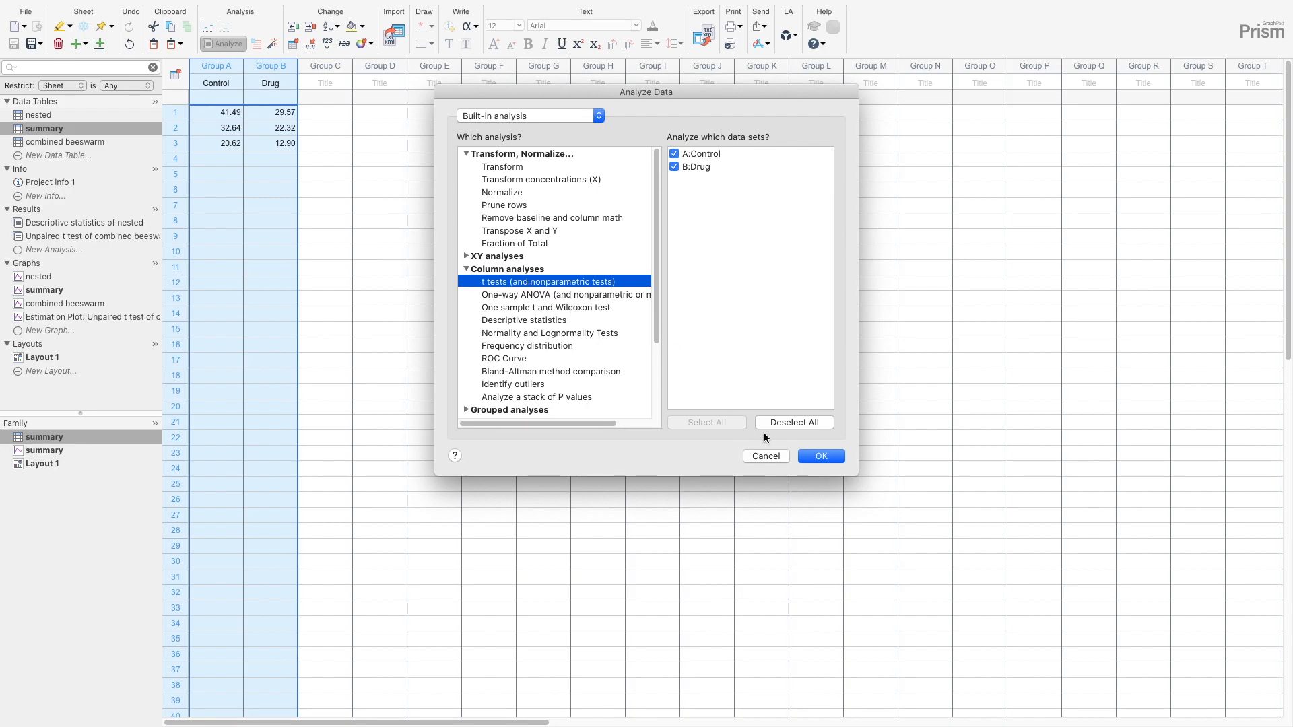
{"action": "left_click", "coordinate": [827, 457]}
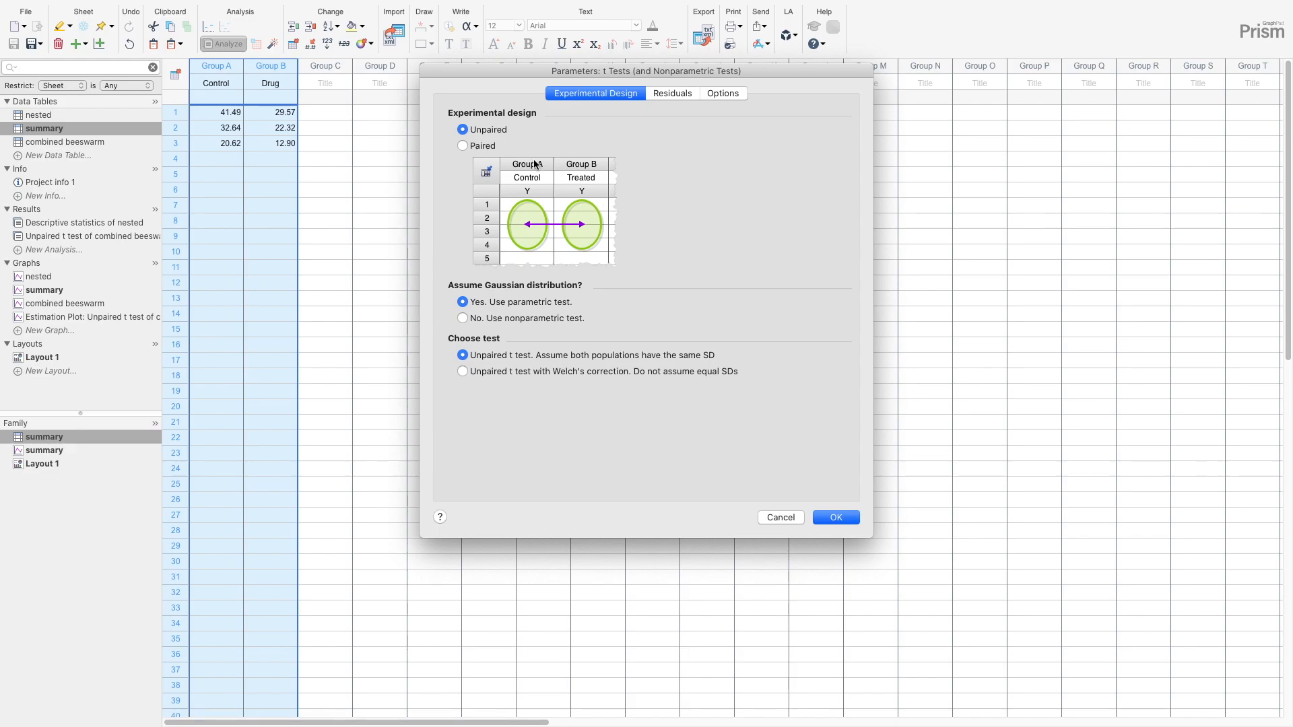
{"action": "left_click", "coordinate": [489, 147]}
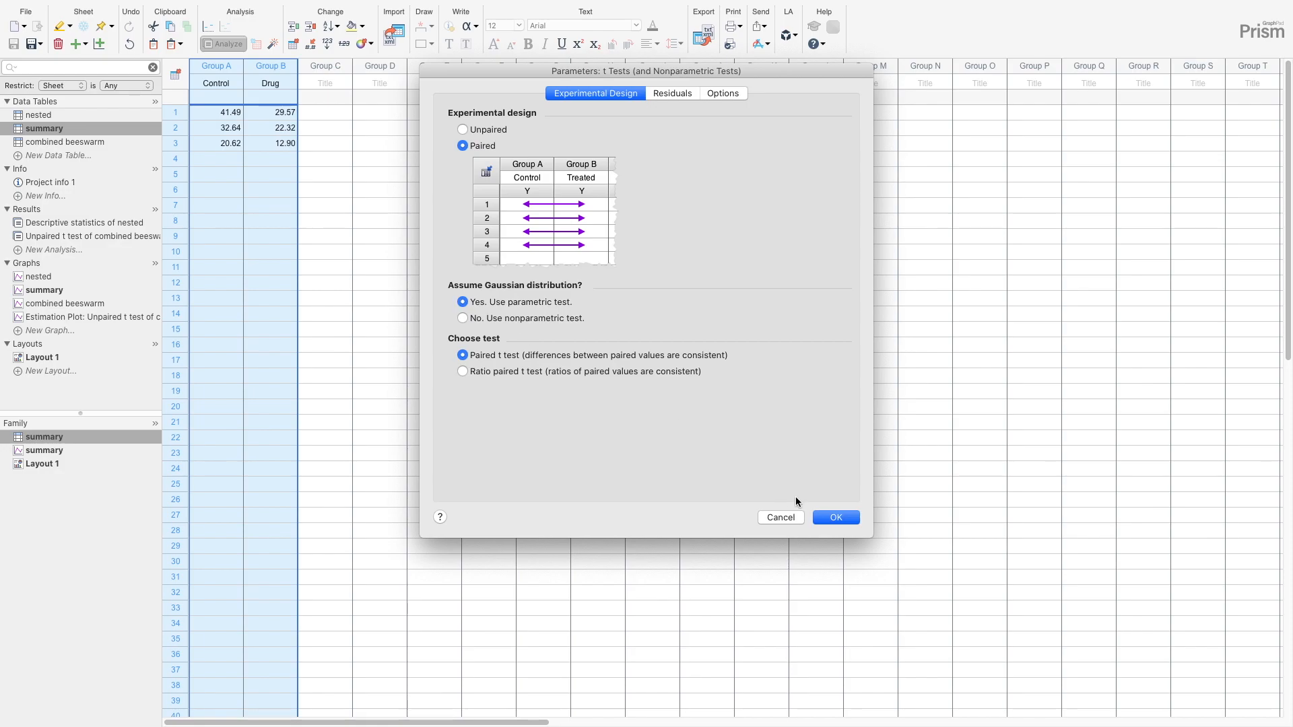
{"action": "left_click", "coordinate": [847, 519]}
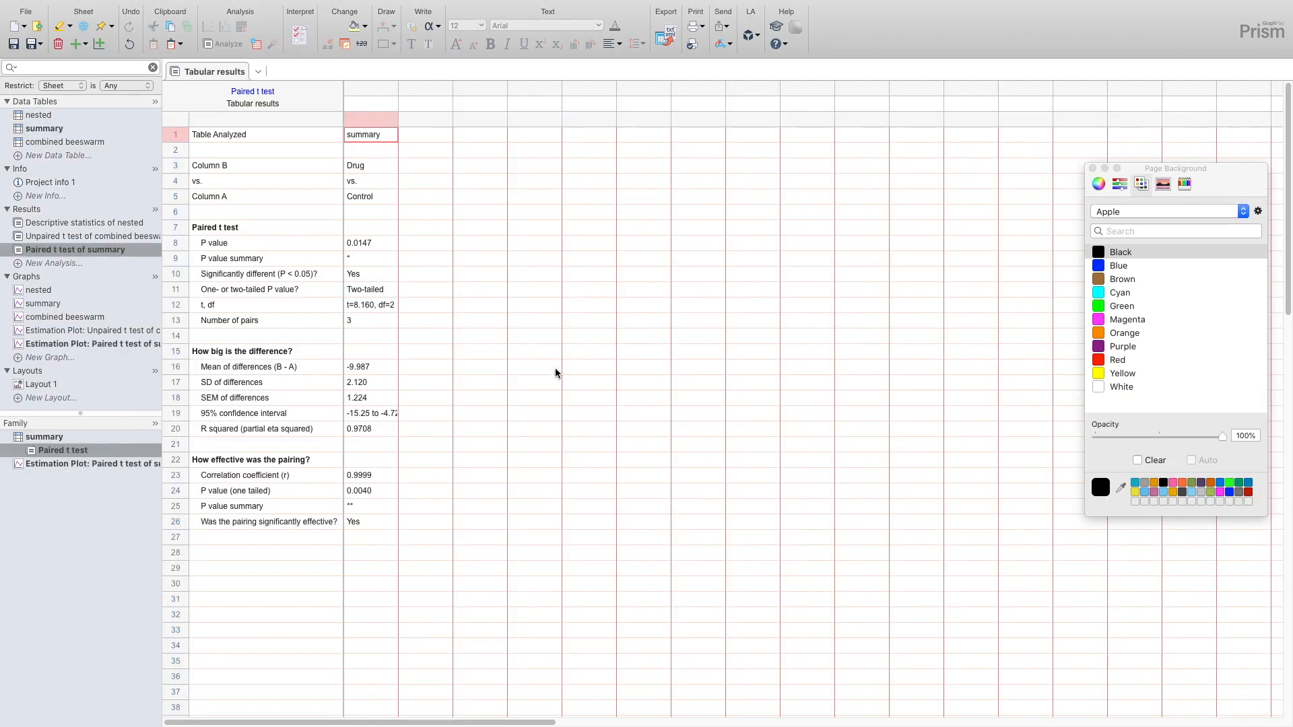
{"action": "left_click", "coordinate": [388, 307]}
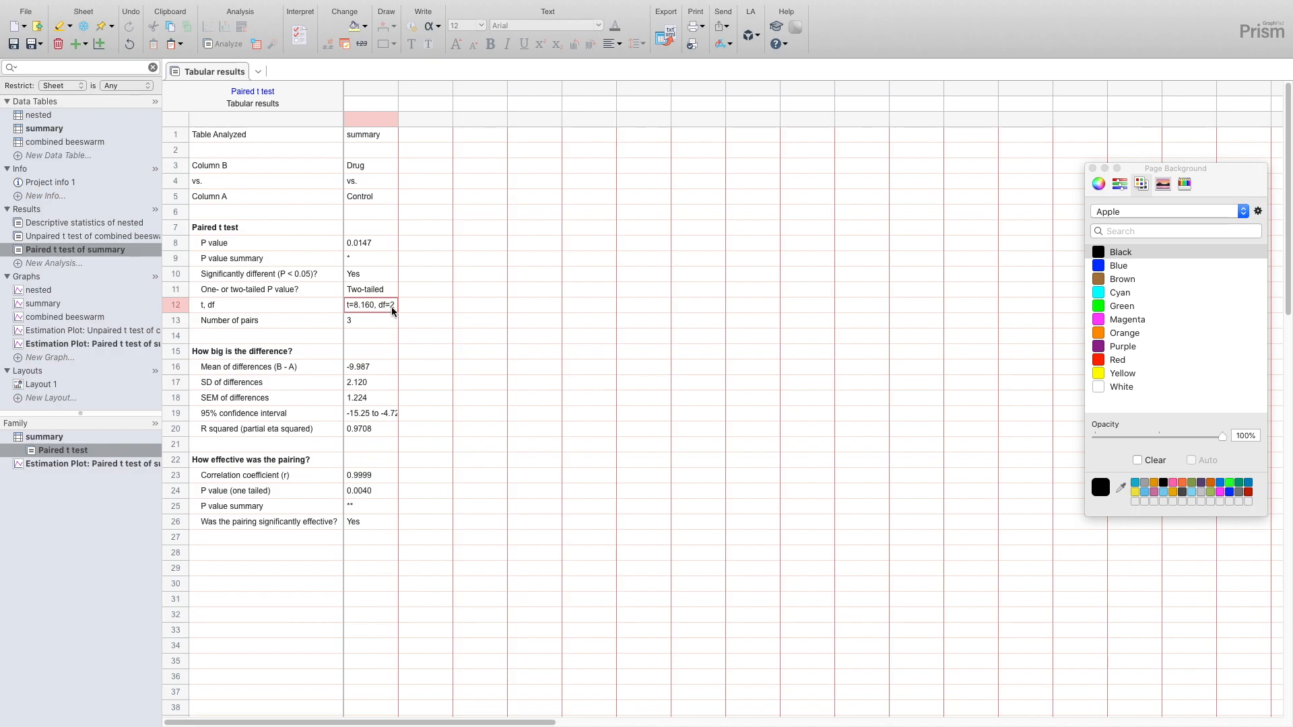
{"action": "left_click", "coordinate": [367, 245]}
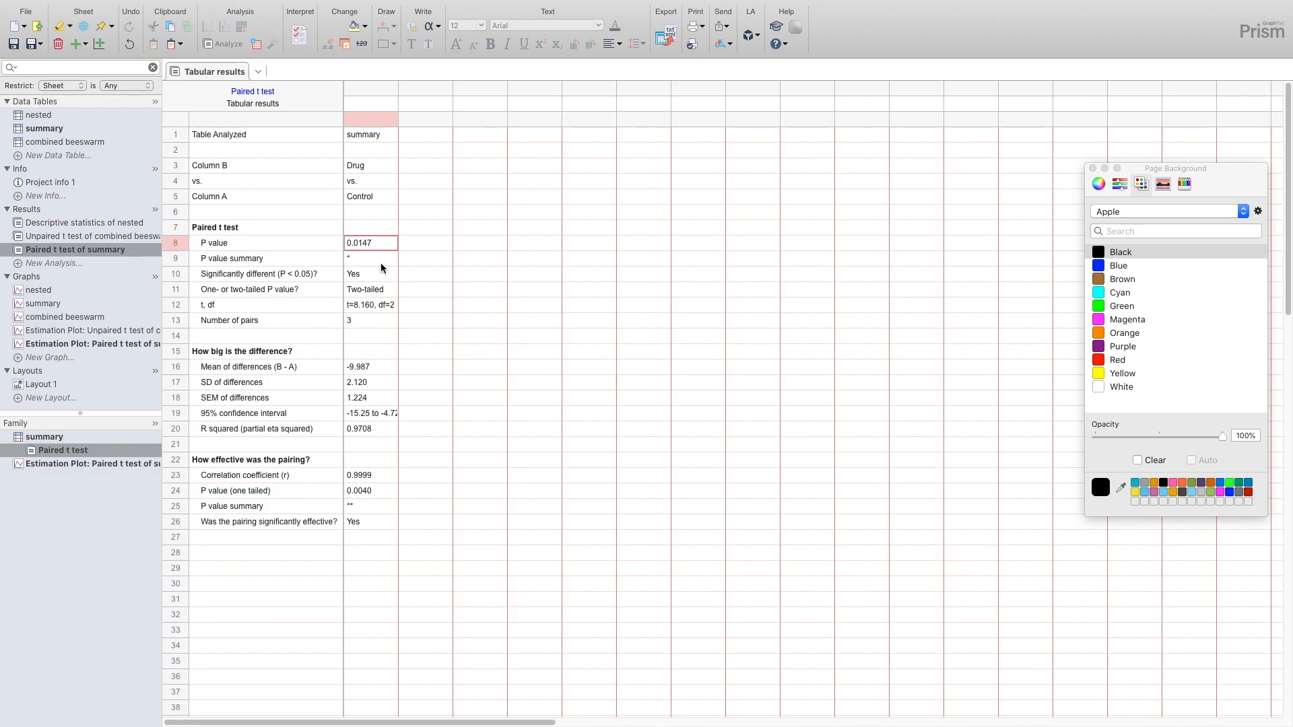
- Run a nested t test on the Control and Drug groups of the nested table, reporting differences as Drug - Control with 95% confidence
{"action": "left_click", "coordinate": [46, 116]}
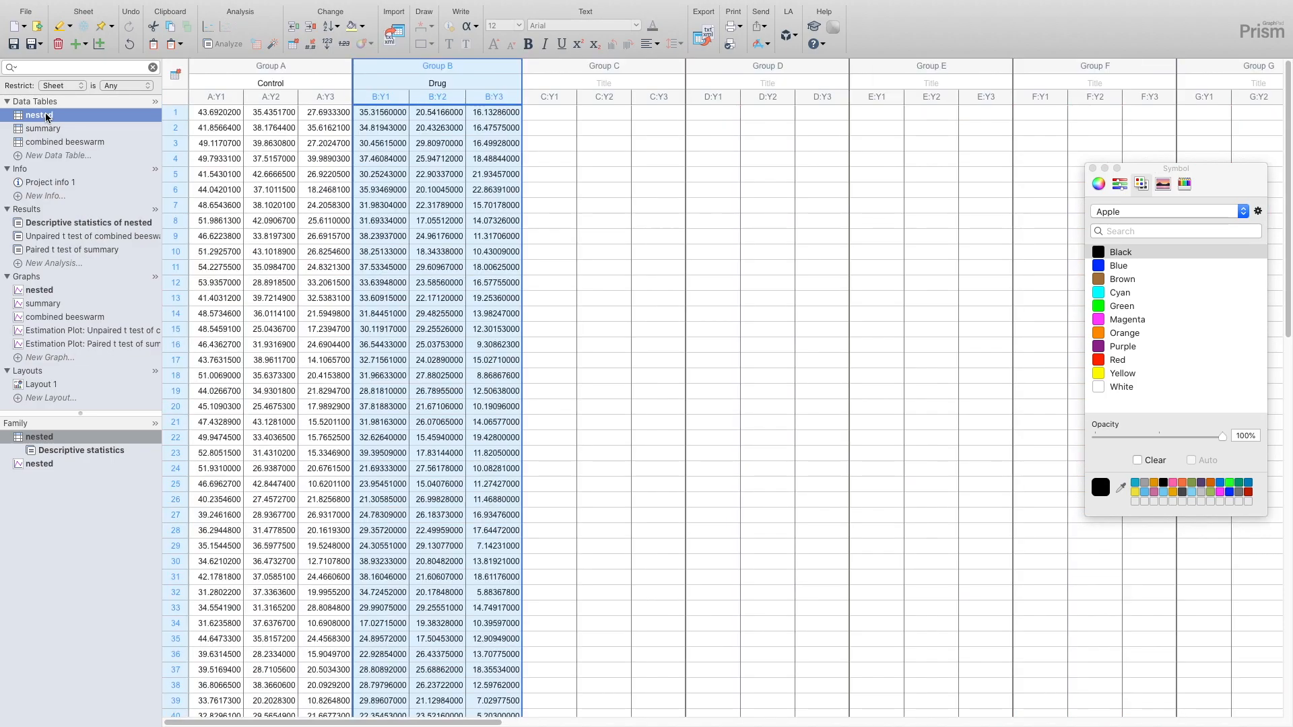
{"action": "left_click", "coordinate": [294, 66]}
{"action": "left_click_drag", "start_coordinate": [295, 69], "coordinate": [393, 70]}
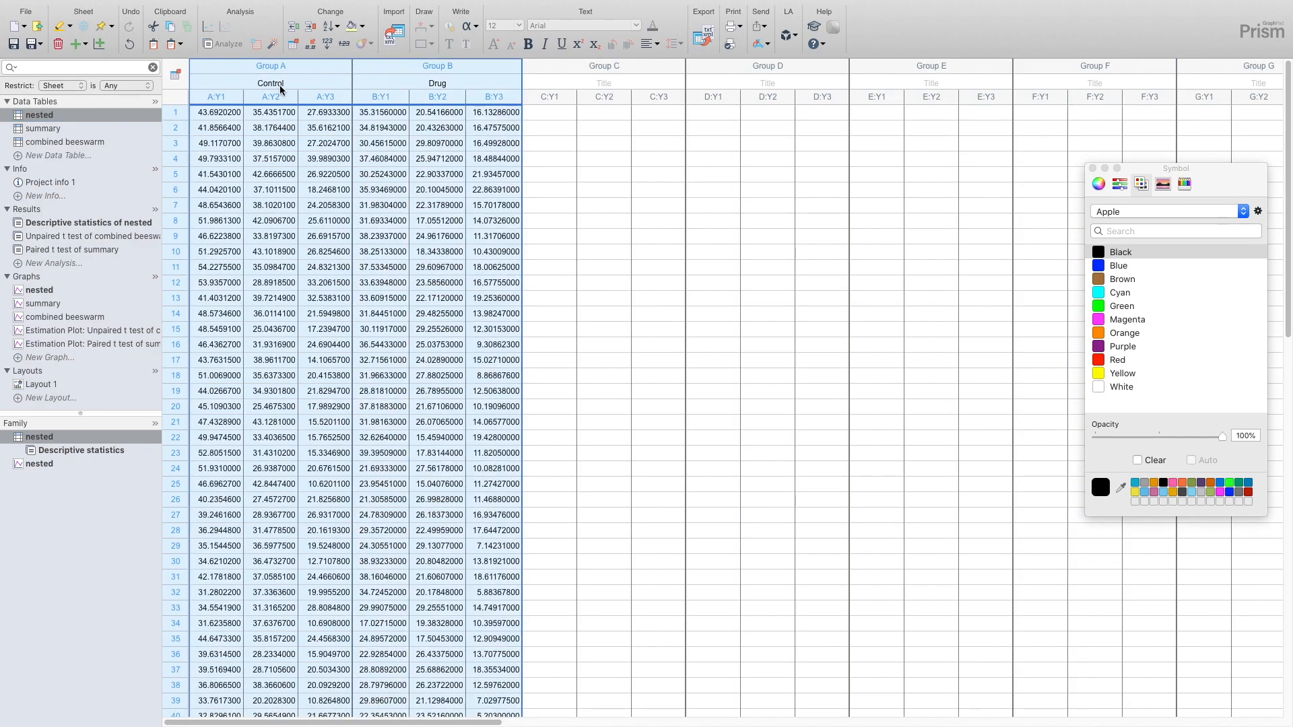
{"action": "left_click", "coordinate": [221, 45]}
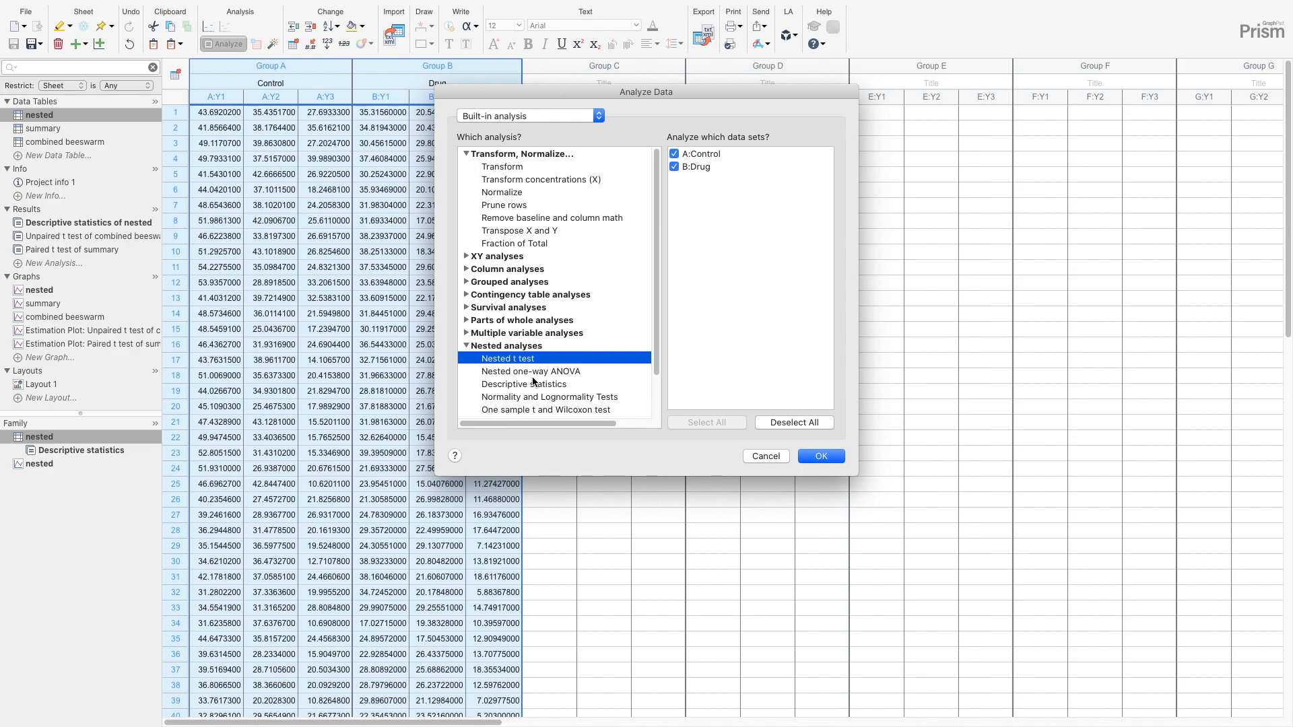
{"action": "scroll", "coordinate": [539, 384], "scroll_direction": "down", "scroll_amount": 4}
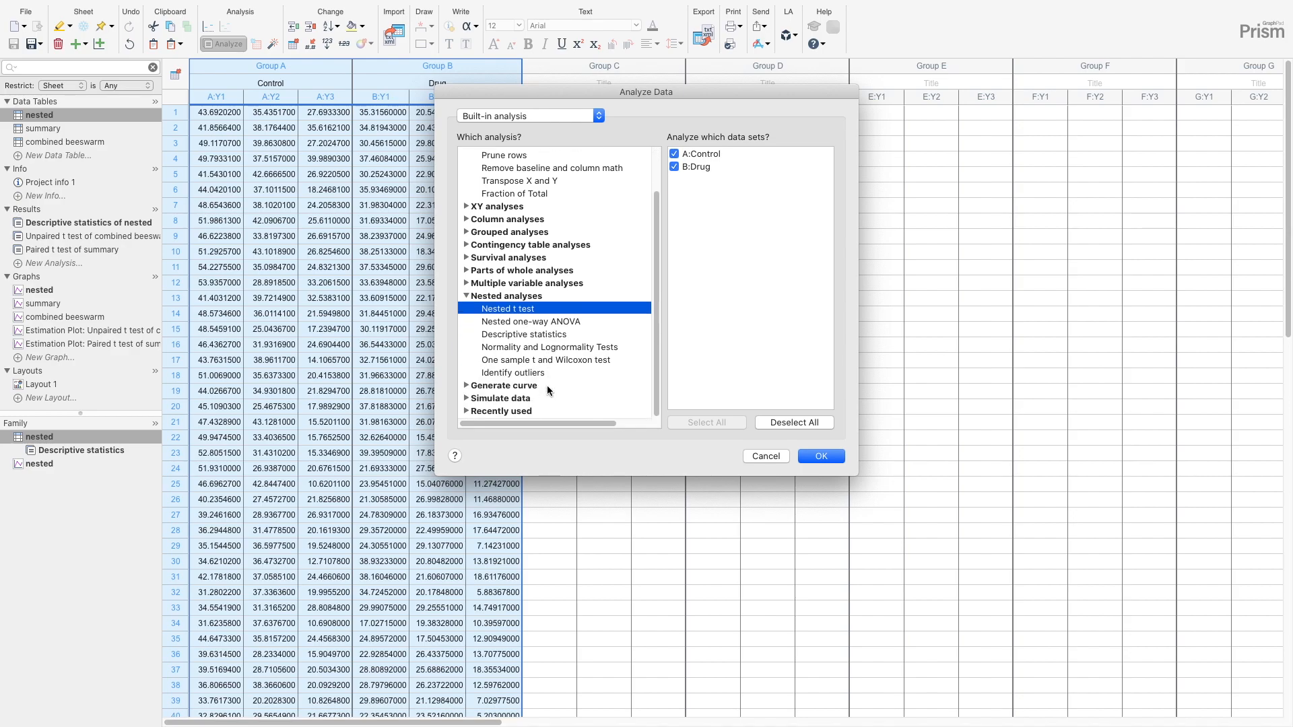
{"action": "left_click", "coordinate": [836, 461]}
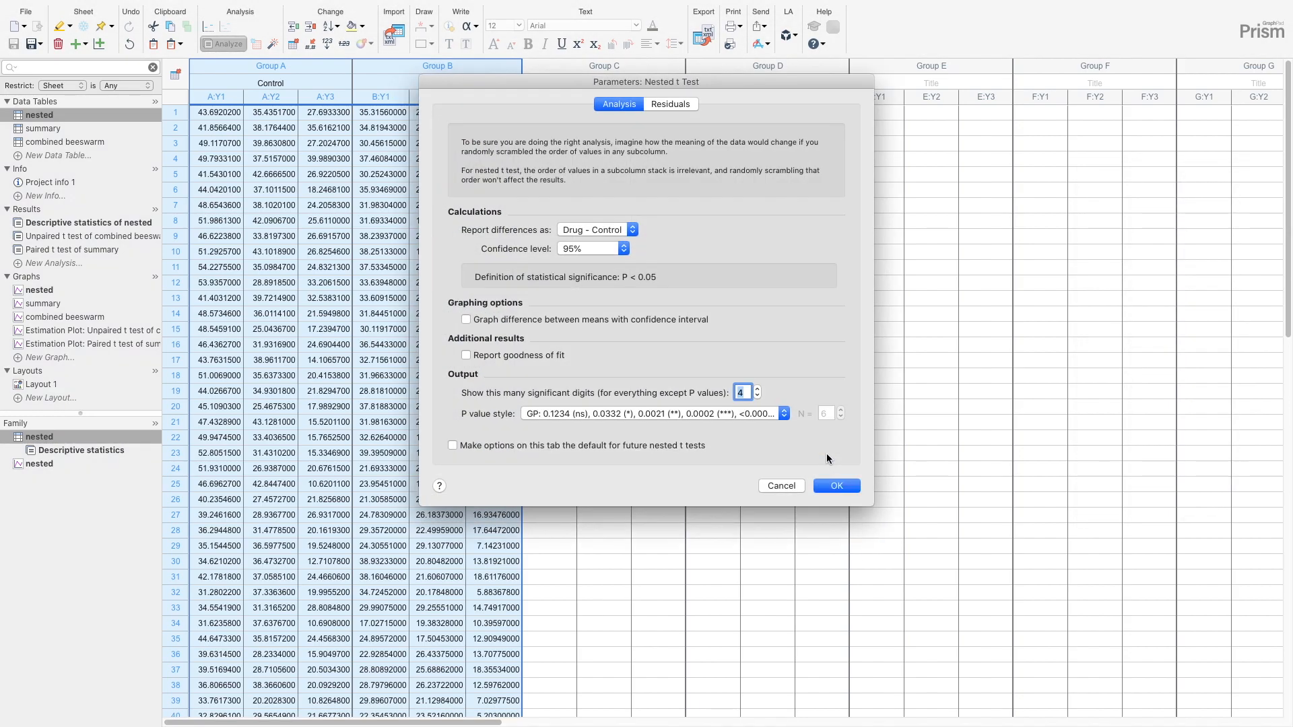
{"action": "left_click", "coordinate": [836, 486]}
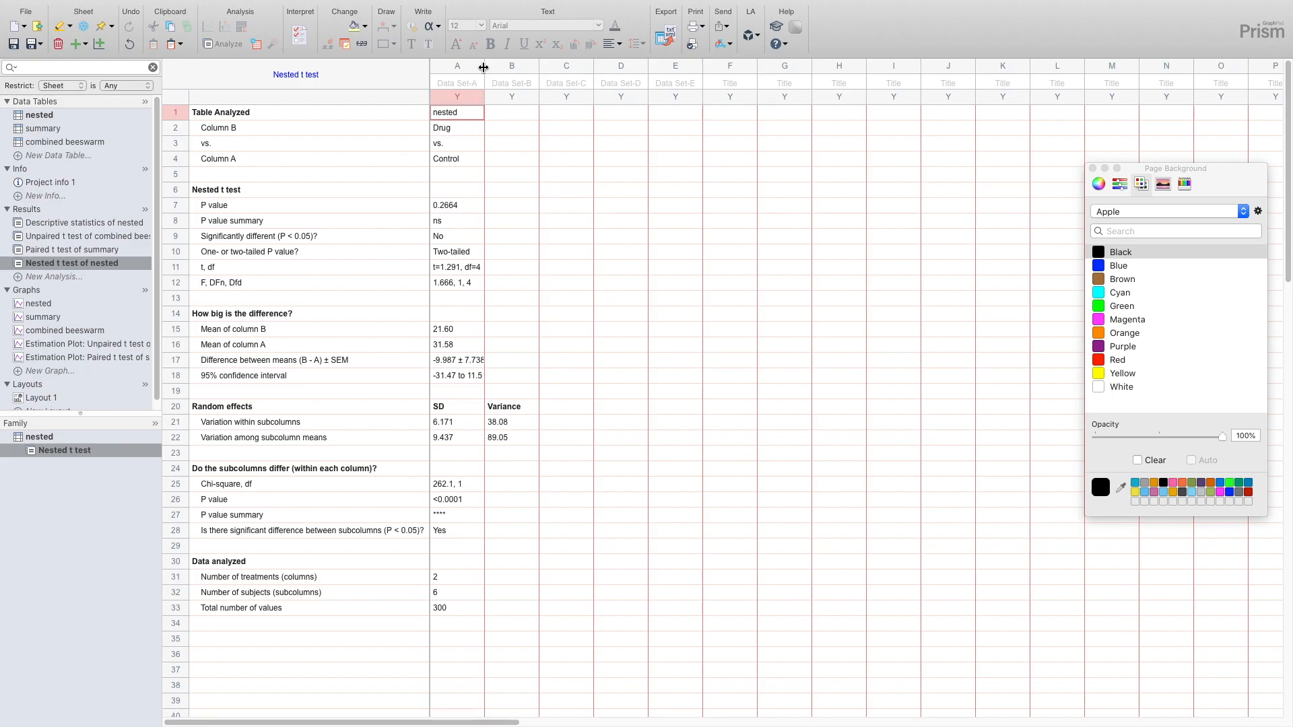
- Widen data column A of the nested t test results to show its full entries, and check the t, df and P value
{"action": "left_click_drag", "start_coordinate": [484, 67], "coordinate": [498, 65]}
{"action": "left_click", "coordinate": [471, 270]}
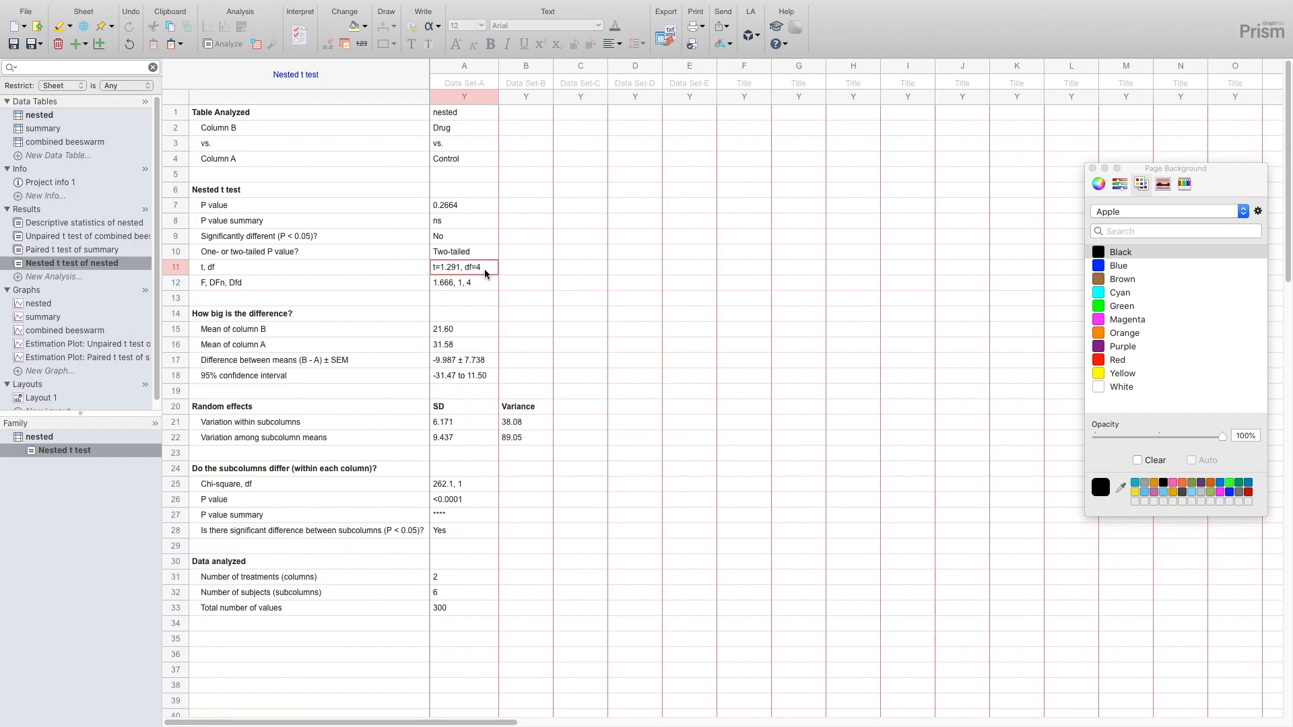
{"action": "left_click", "coordinate": [468, 208]}
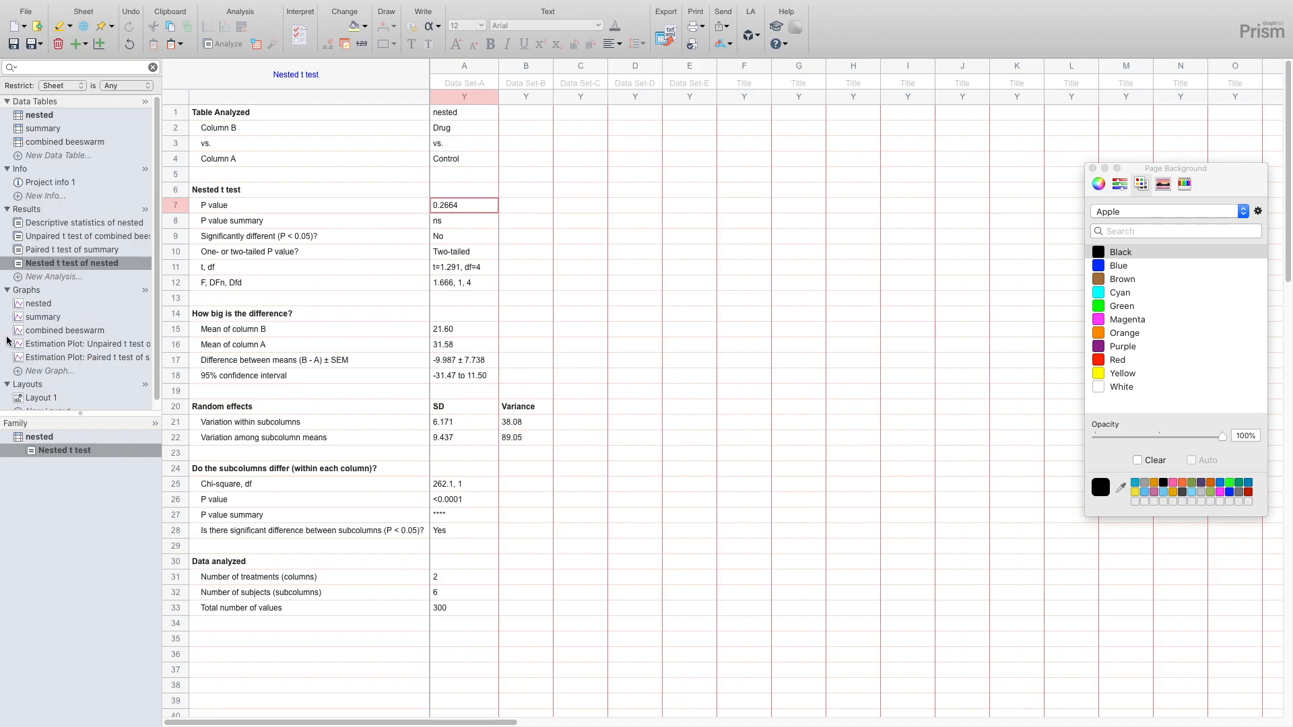
- Add the automatic pairwise comparison bracket with its asterisk between Control and Drug on the summary graph
{"action": "mouse_move", "coordinate": [19, 336]}
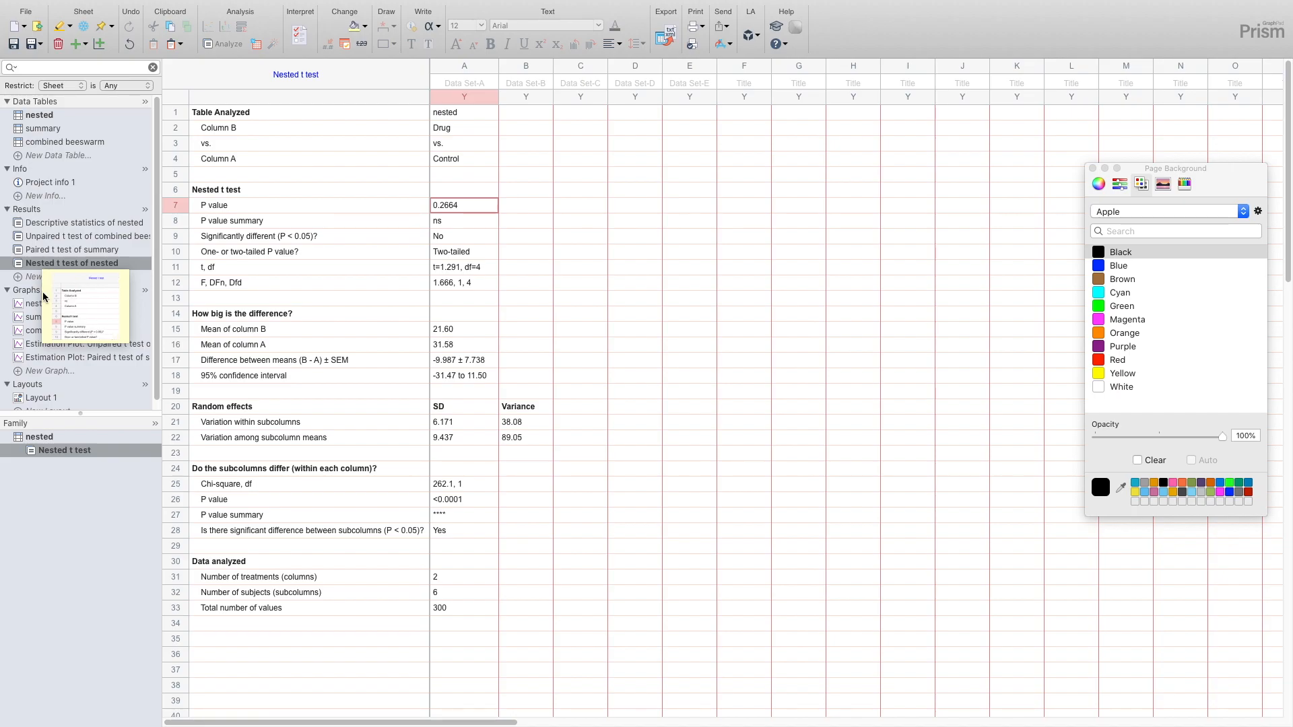
{"action": "left_click", "coordinate": [35, 320]}
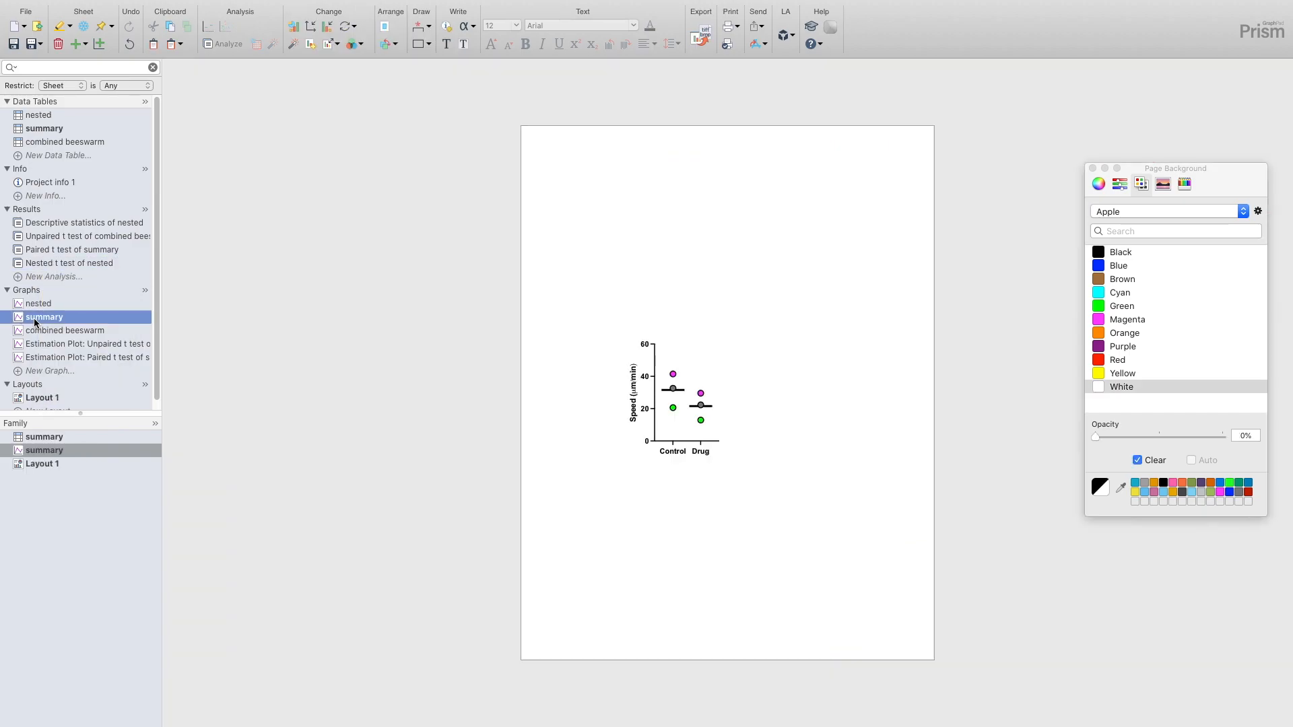
{"action": "left_click", "coordinate": [417, 25]}
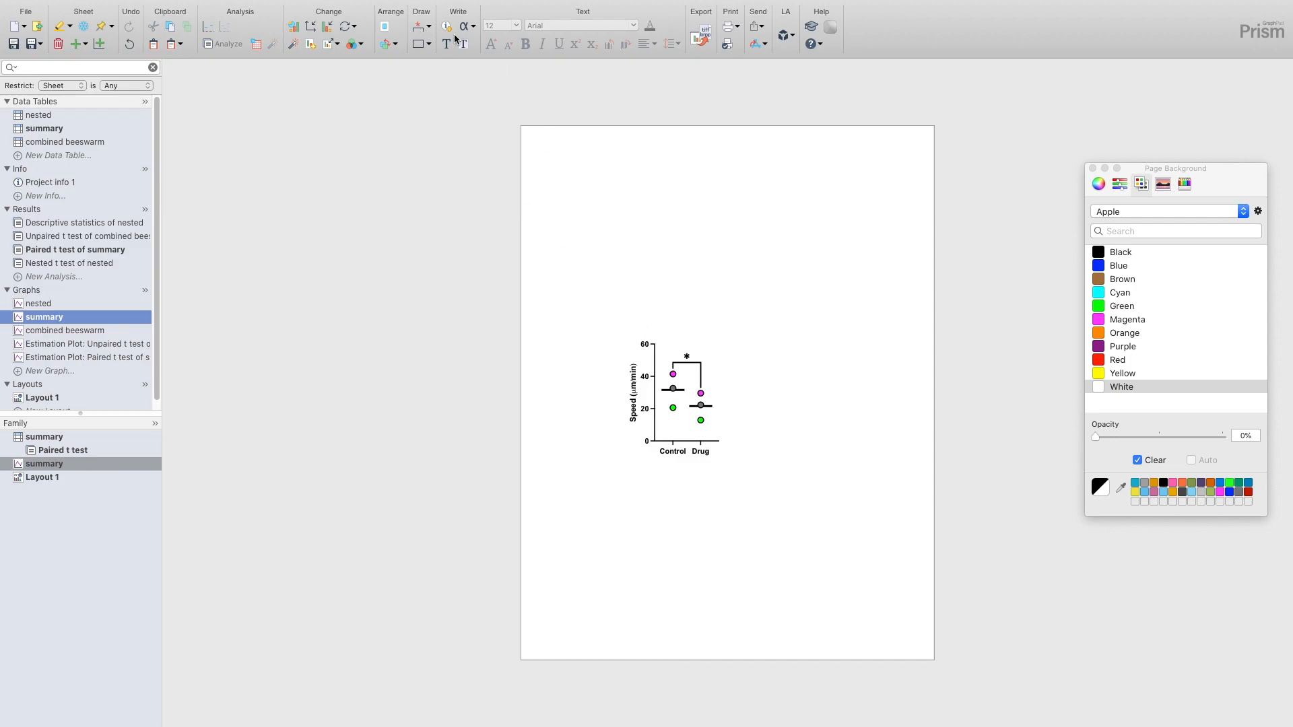
- Format the pairwise comparison between Control and Drug on the summary graph to show P values as numbers
{"action": "left_click", "coordinate": [428, 25]}
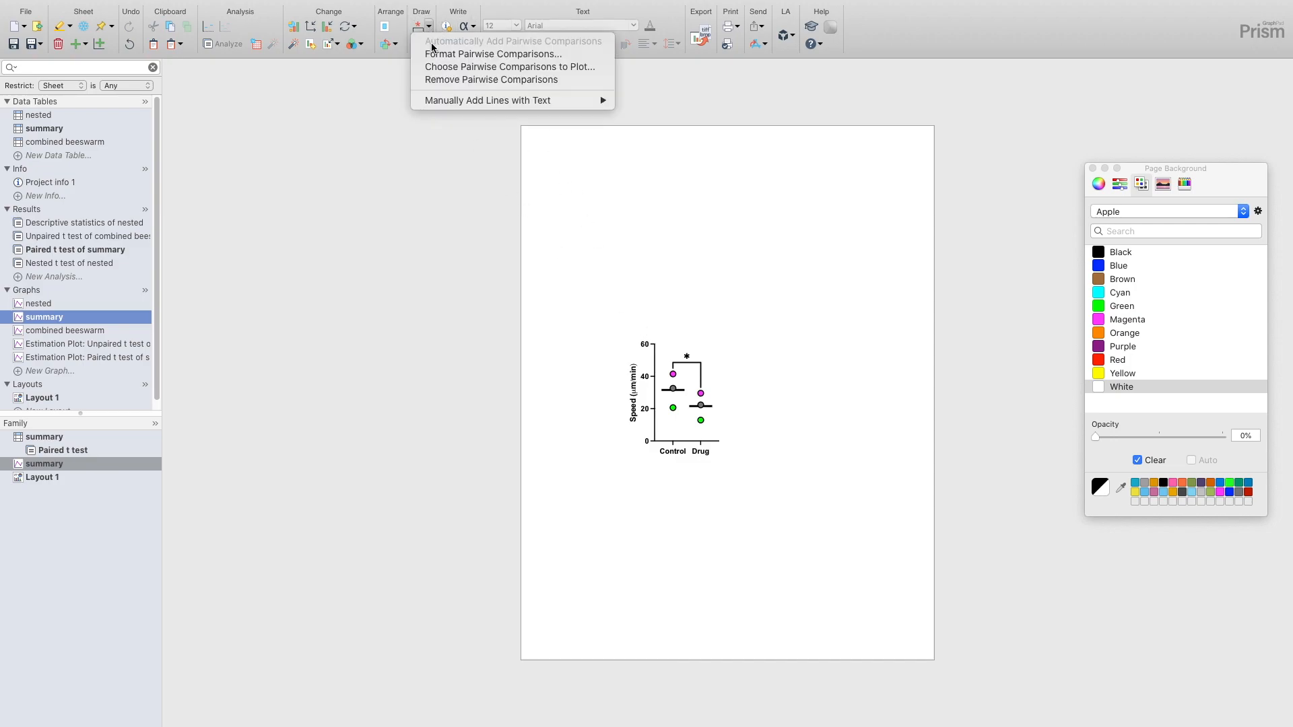
{"action": "left_click", "coordinate": [431, 53]}
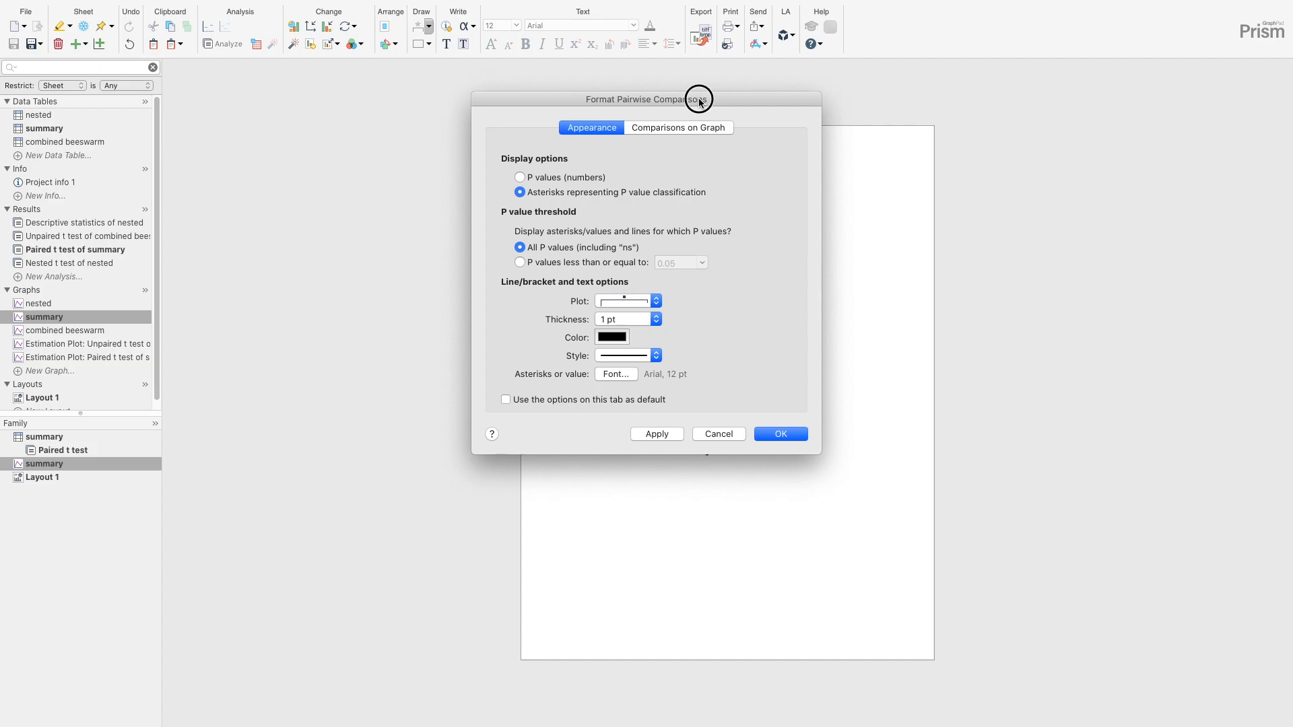
{"action": "left_click_drag", "start_coordinate": [698, 99], "coordinate": [434, 89]}
{"action": "left_click", "coordinate": [326, 168]}
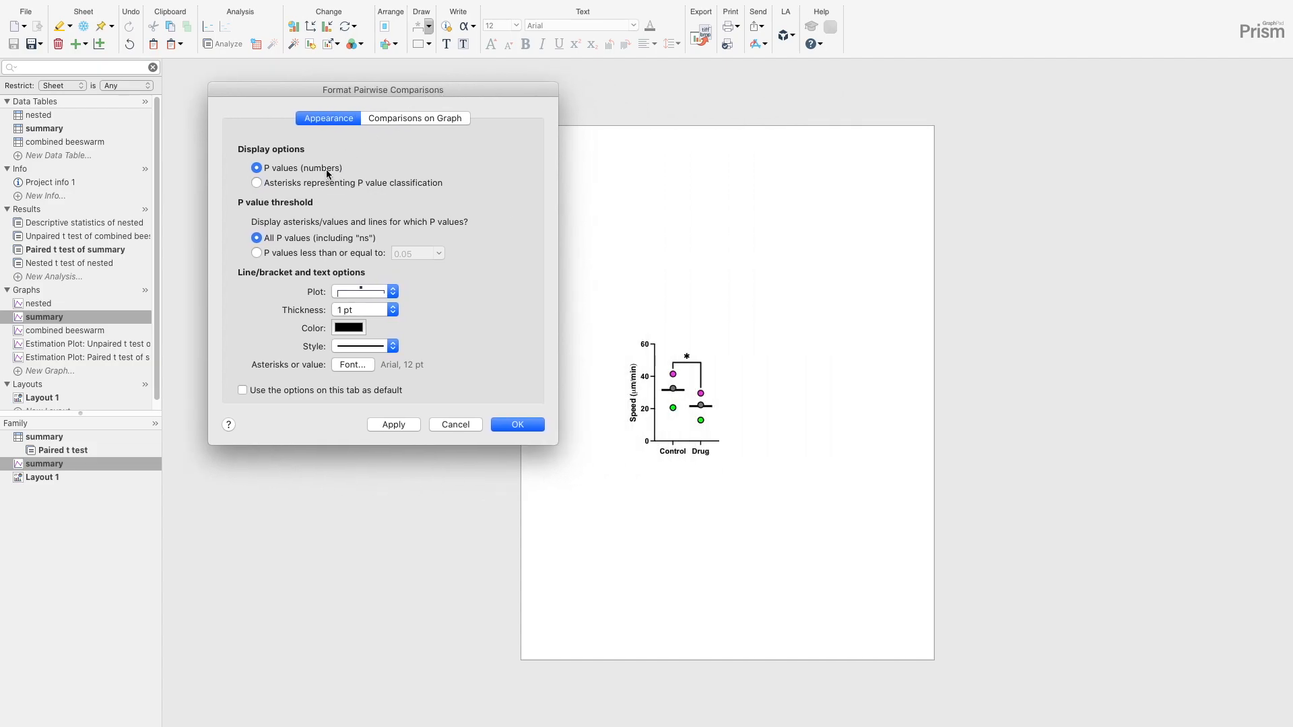
{"action": "left_click", "coordinate": [385, 425]}
- Set the comparison to a plain line without bracket ends and raise it level with the Speed axis's 60 mark
{"action": "left_click", "coordinate": [391, 293]}
{"action": "left_click", "coordinate": [388, 306]}
{"action": "left_click", "coordinate": [498, 427]}
{"action": "left_click_drag", "start_coordinate": [689, 363], "coordinate": [686, 345]}
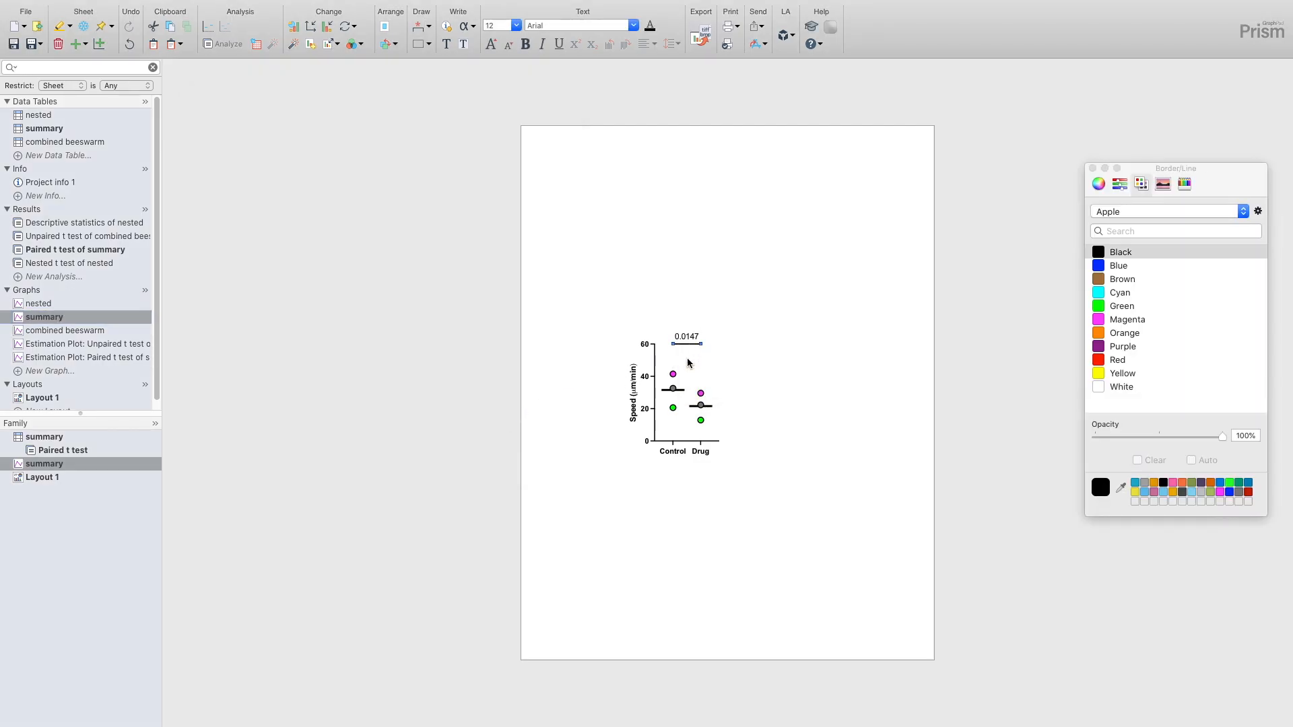
{"action": "mouse_move", "coordinate": [674, 375]}
- In Layout 1, snap the summary graph into alignment over the combined beeswarm graph, at top 4.65 in and left 1.58 in
{"action": "left_click", "coordinate": [45, 396]}
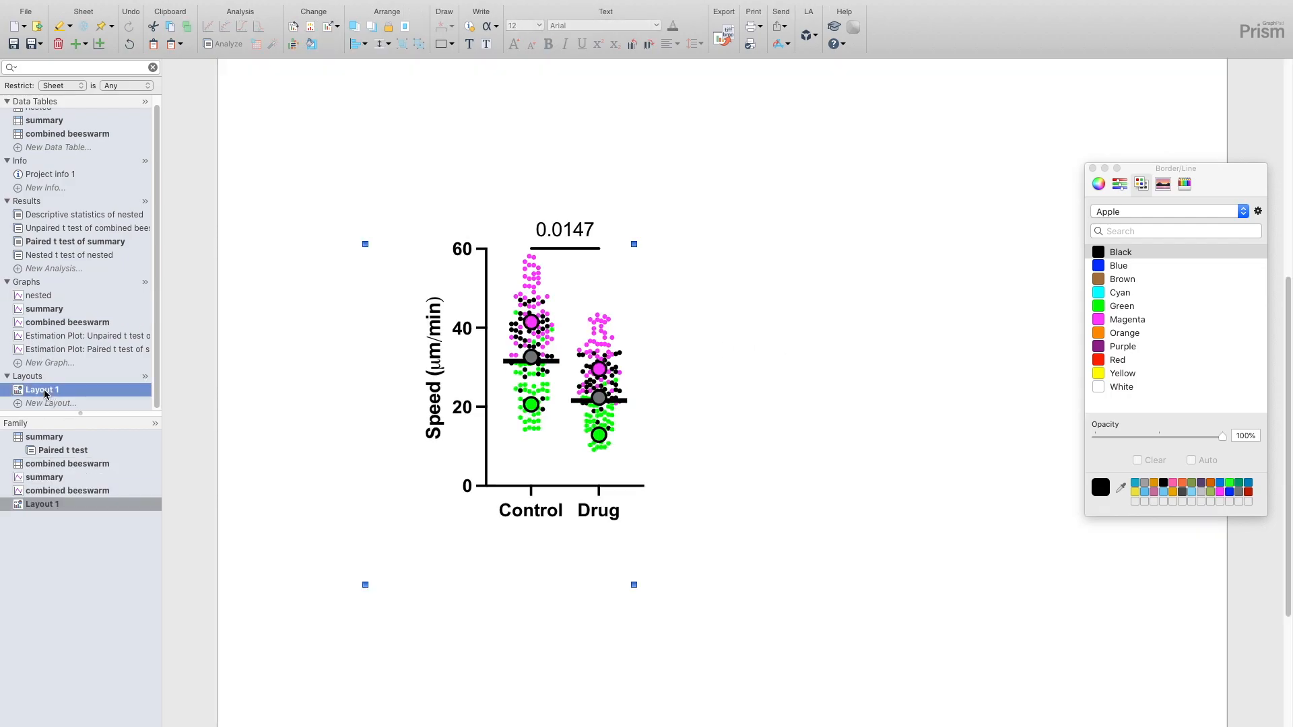
{"action": "scroll", "coordinate": [311, 369], "scroll_direction": "down", "scroll_amount": 3}
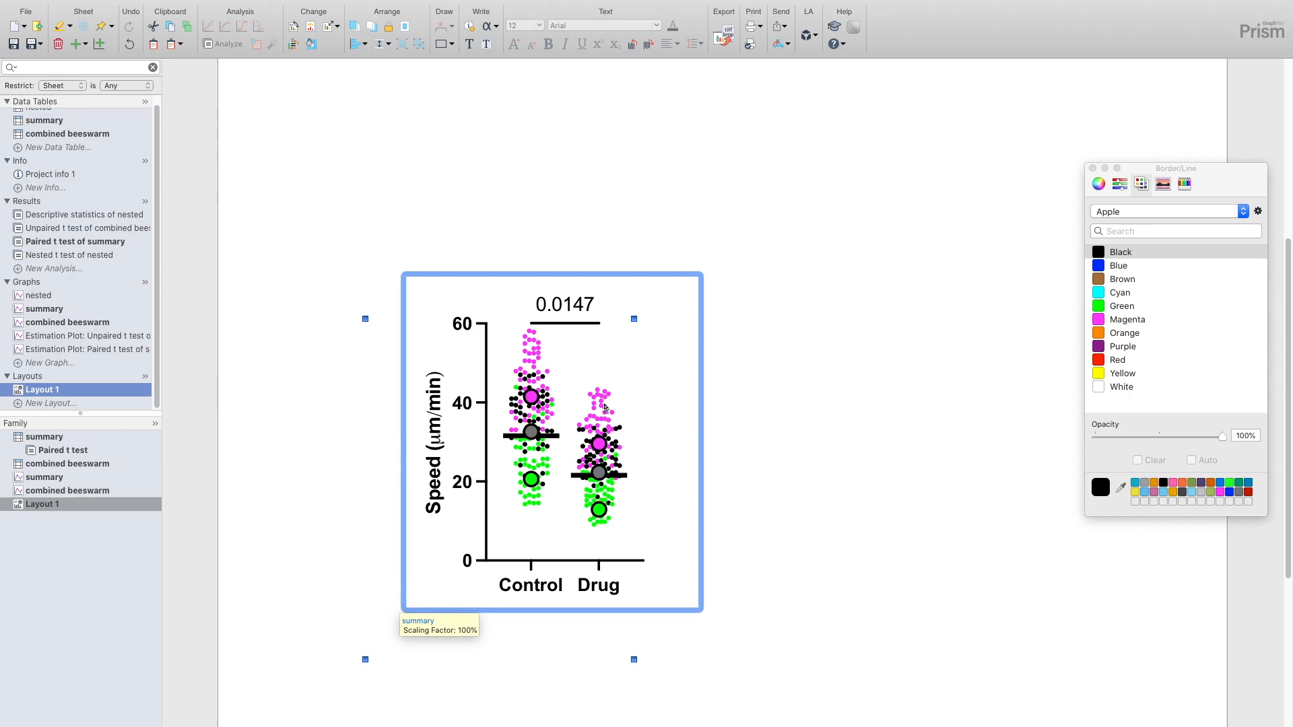
{"action": "left_click_drag", "start_coordinate": [605, 406], "coordinate": [605, 402]}
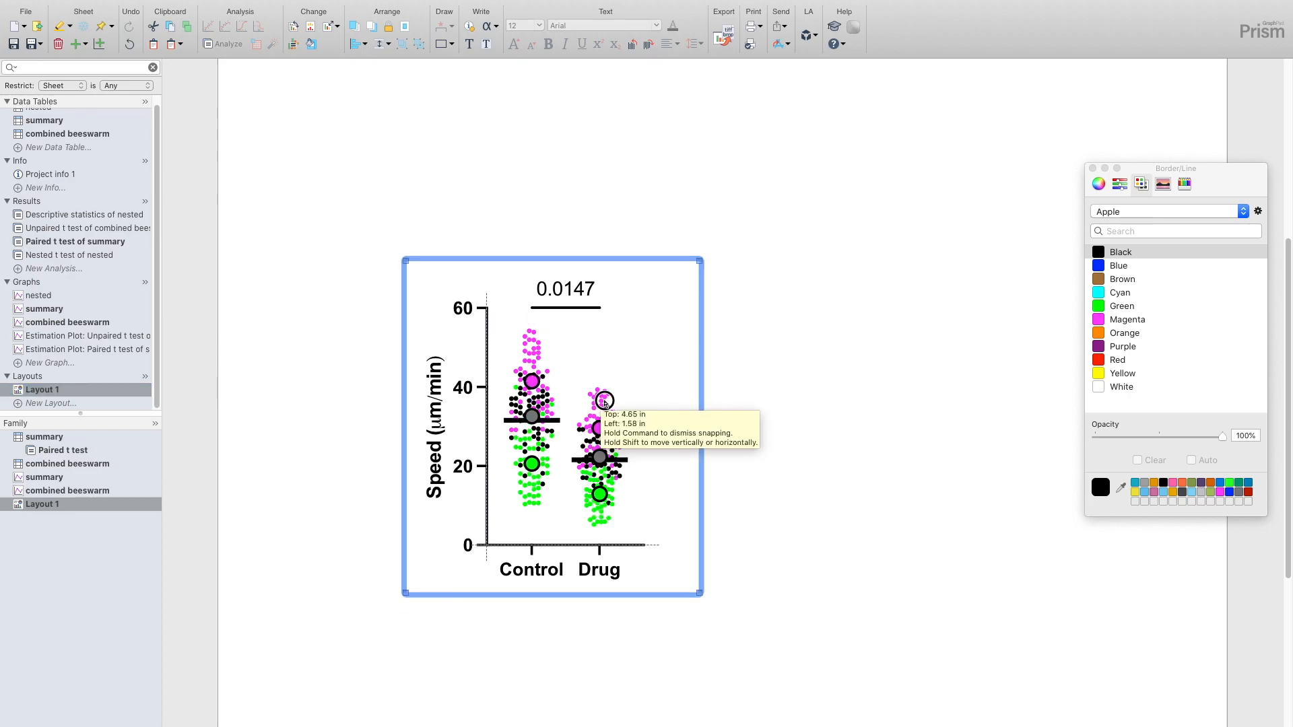
{"action": "left_click_drag", "start_coordinate": [604, 403], "coordinate": [604, 402]}
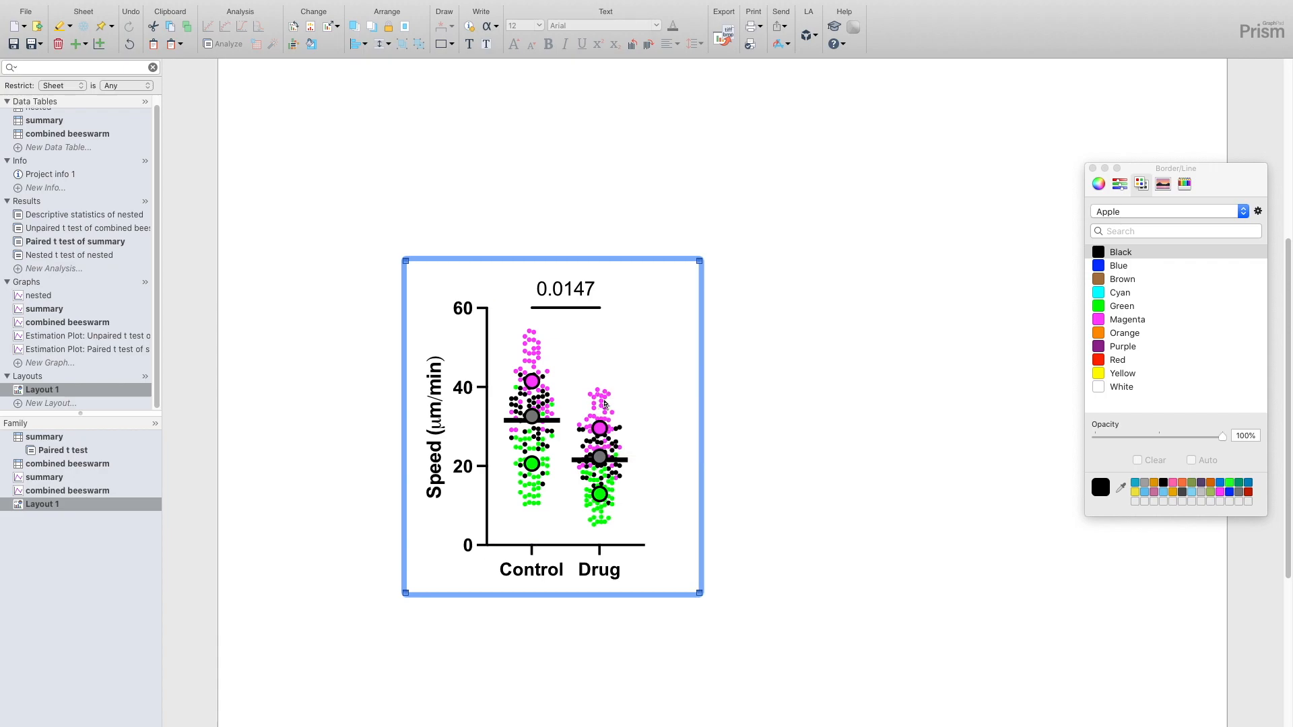
{"action": "left_click", "coordinate": [825, 447]}
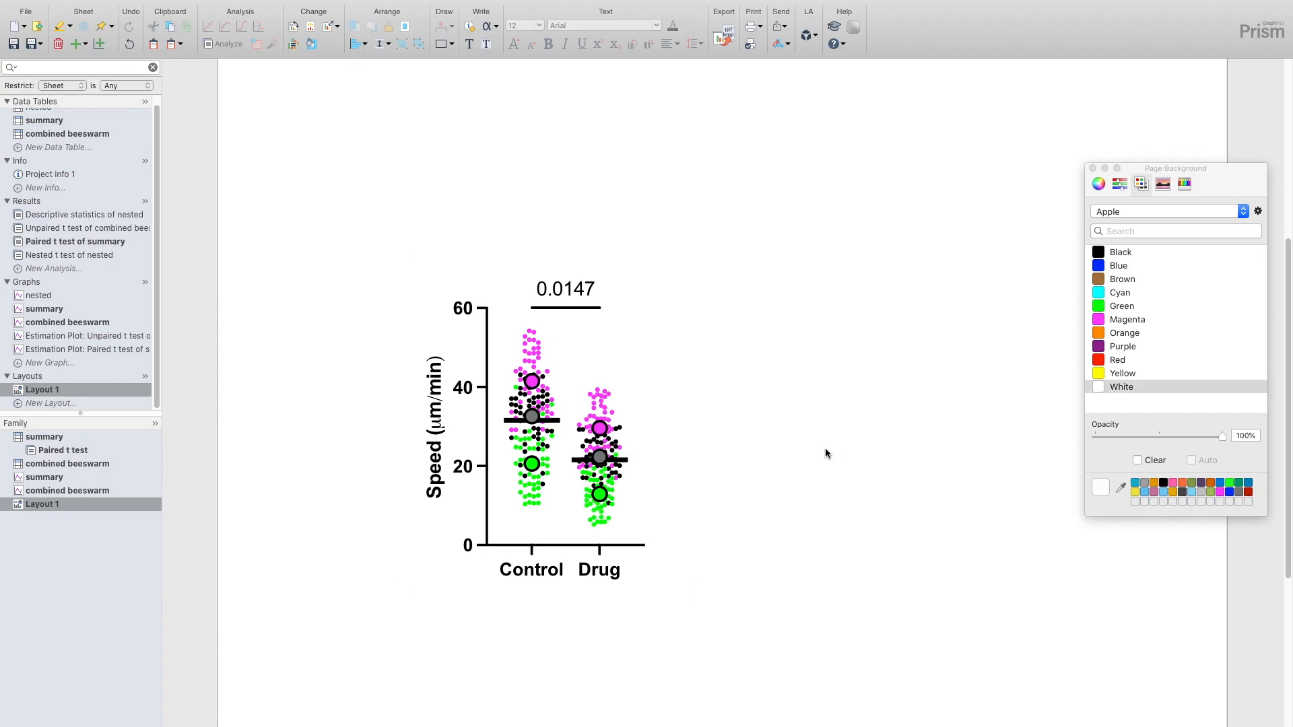